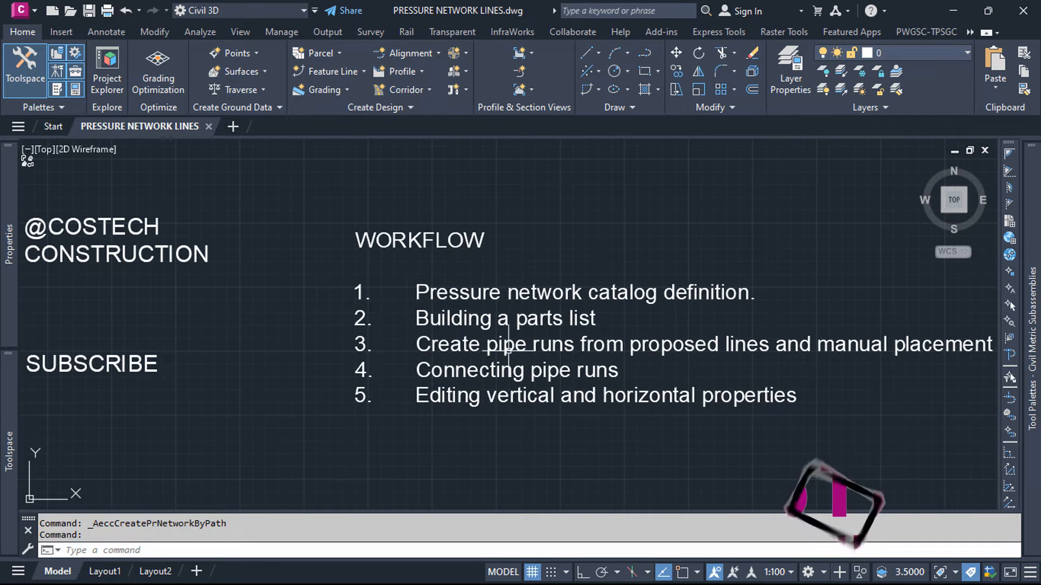
Step: Examine the workflow notes and the proposed pipe lines drawn over the site's contour surface
scroll(641, 348, down, 2)
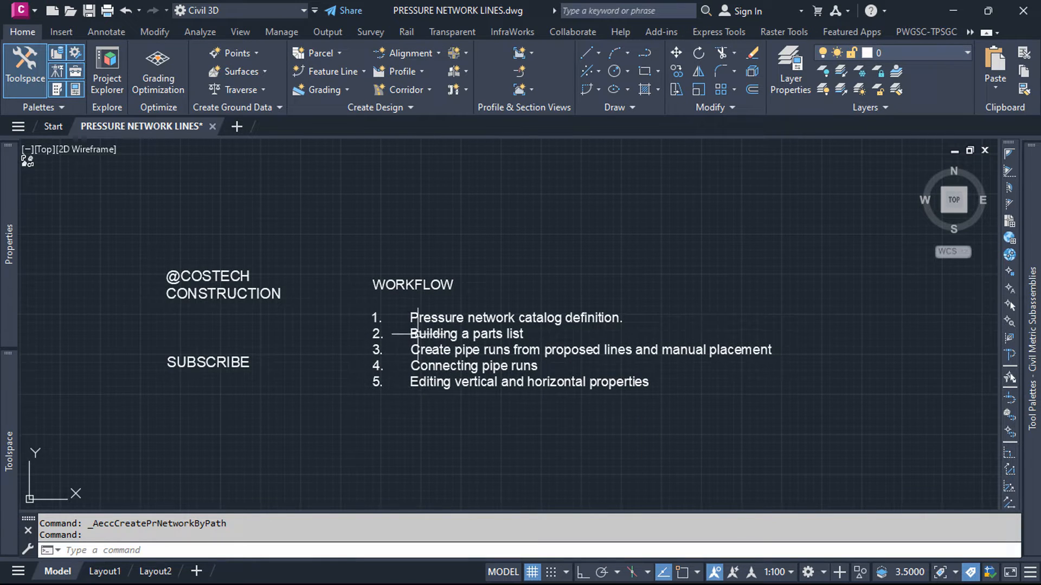
scroll(260, 358, down, 2)
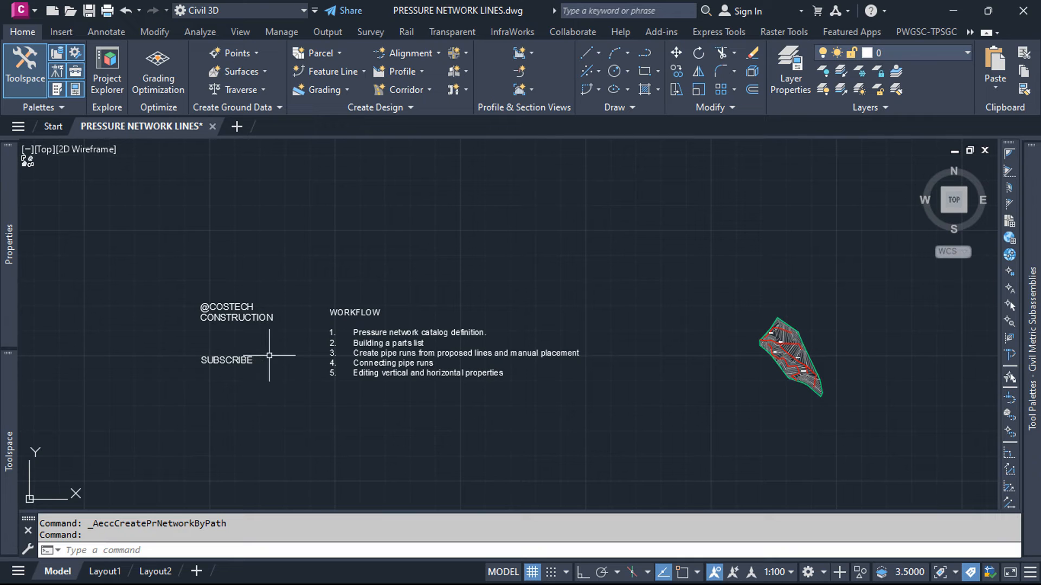
scroll(931, 379, up, 4)
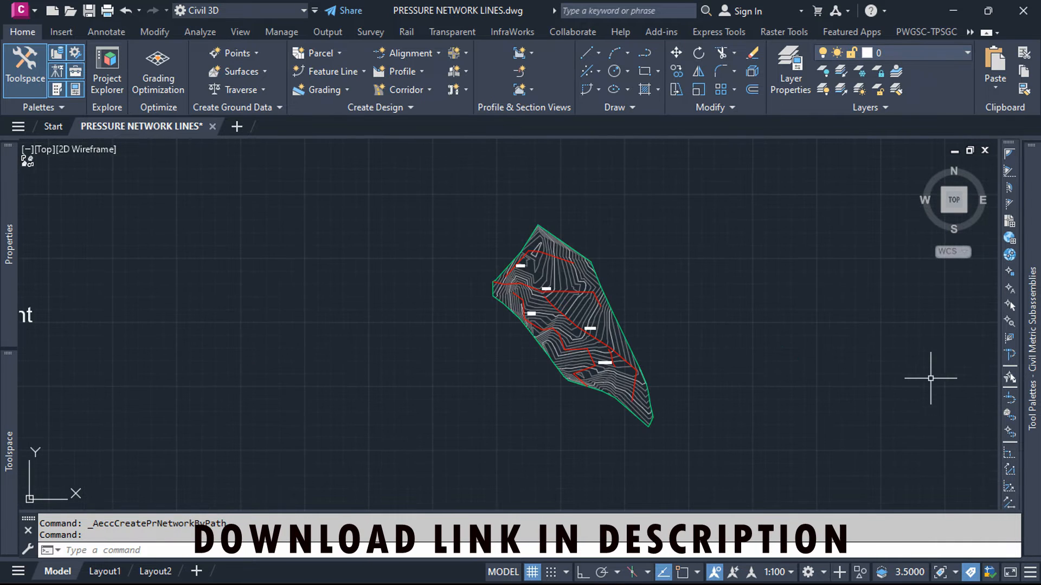
scroll(666, 328, up, 2)
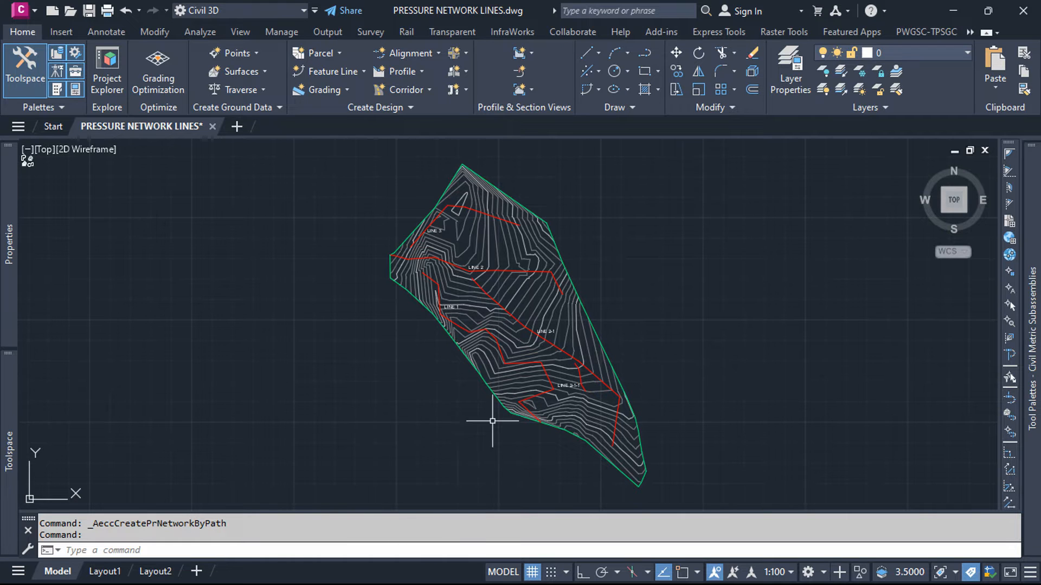
scroll(410, 252, up, 2)
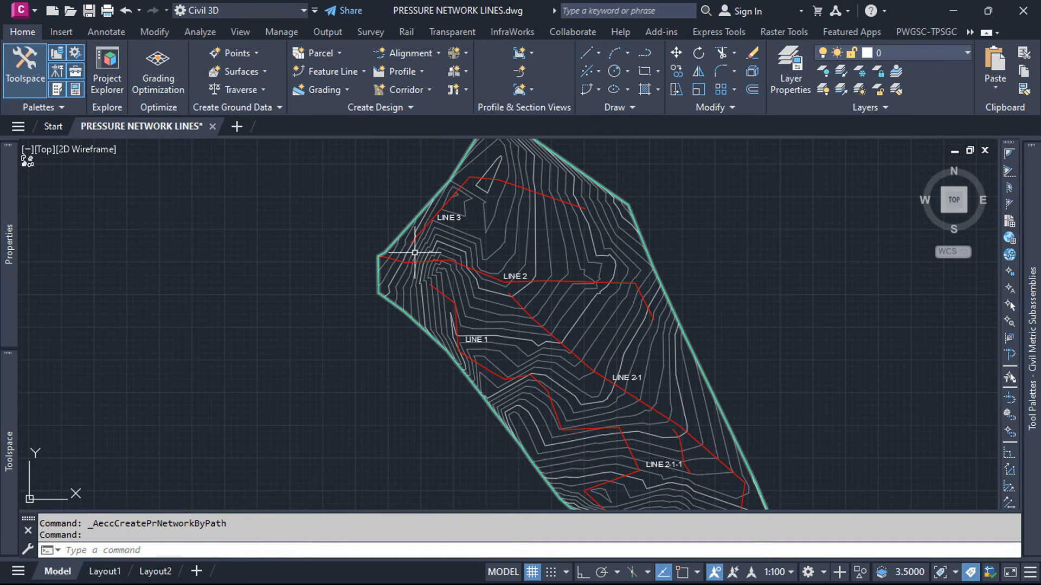
scroll(480, 348, down, 2)
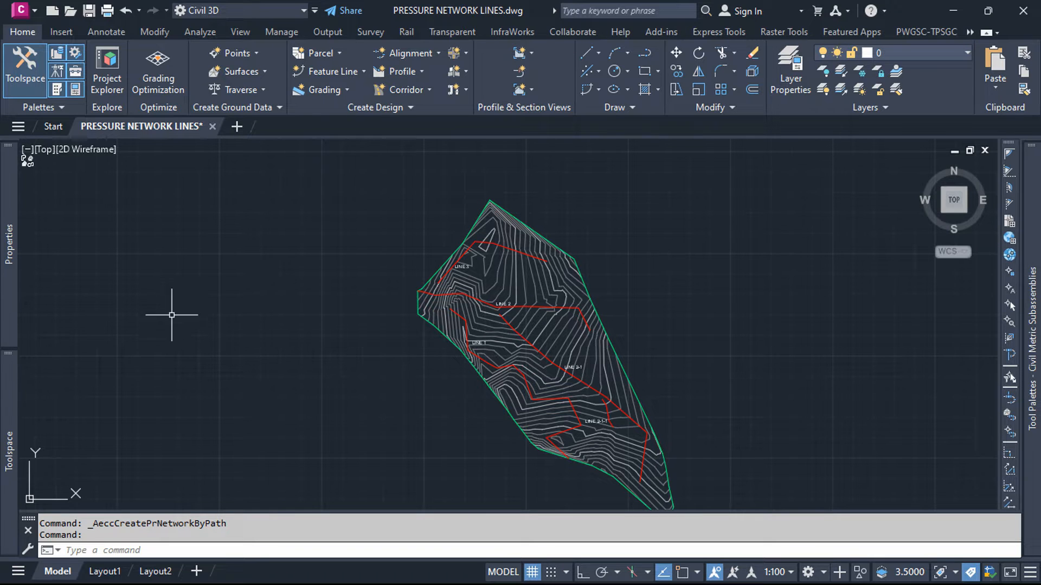
Step: Find Pressure Network in the drawing settings and expand its Parts Lists collection
click(8, 388)
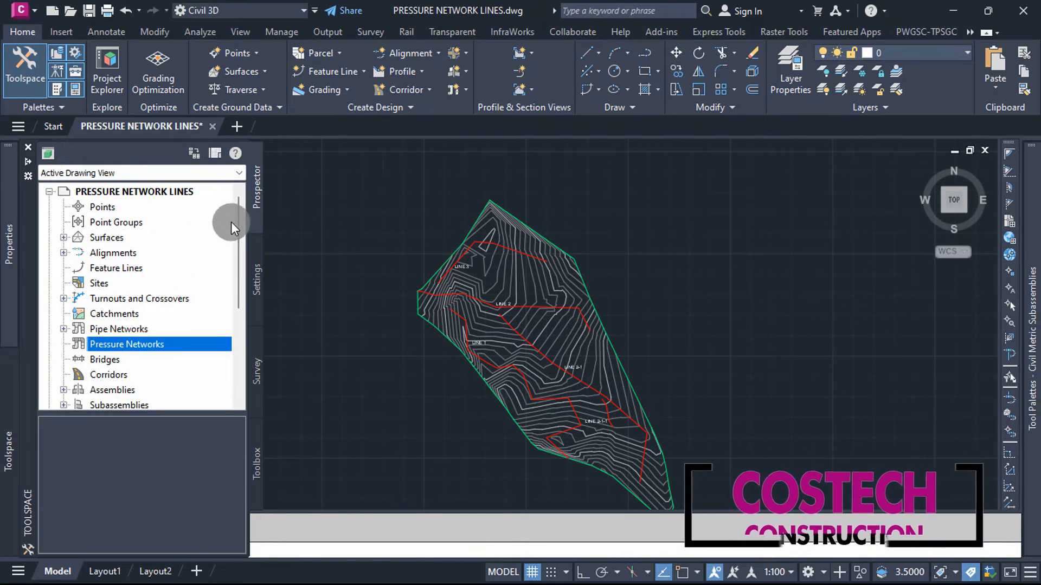
click(108, 208)
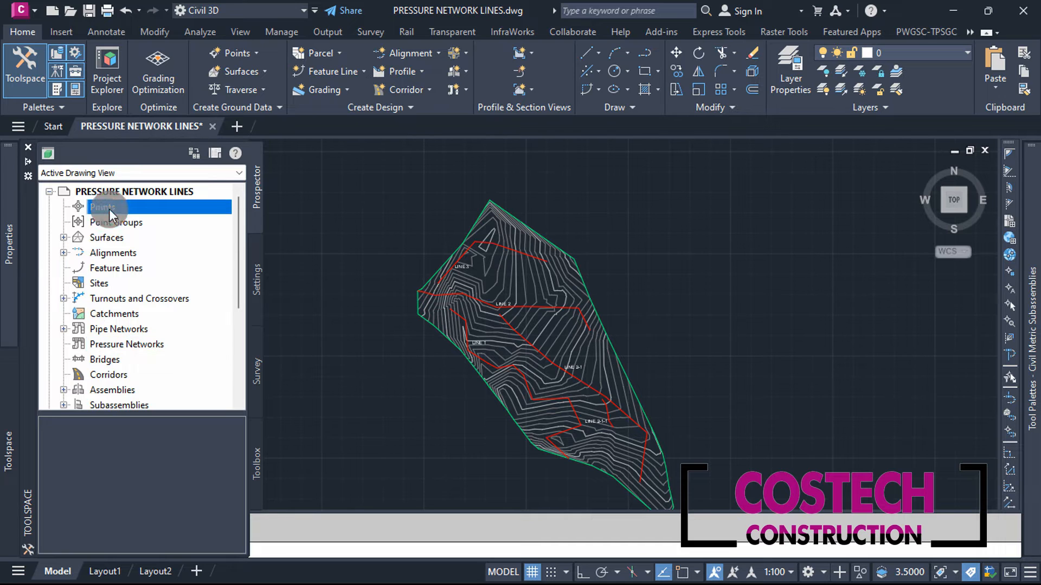
click(137, 348)
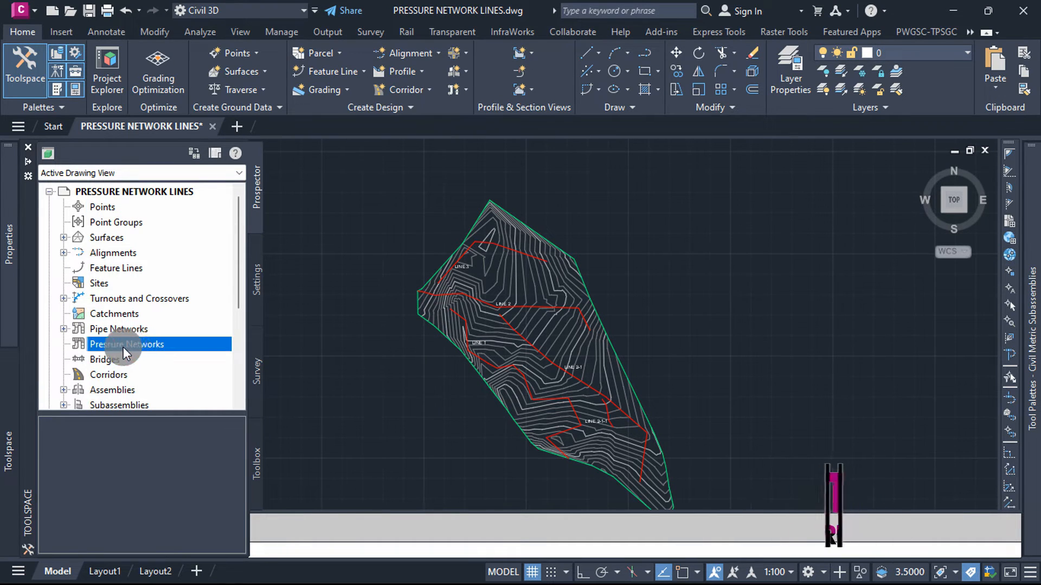
click(255, 282)
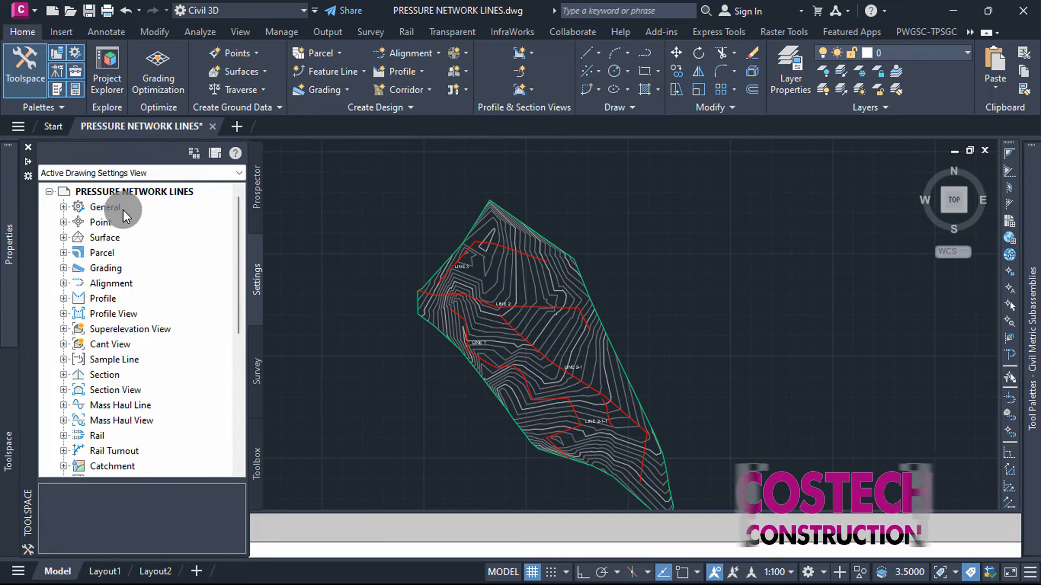
scroll(125, 298, down, 4)
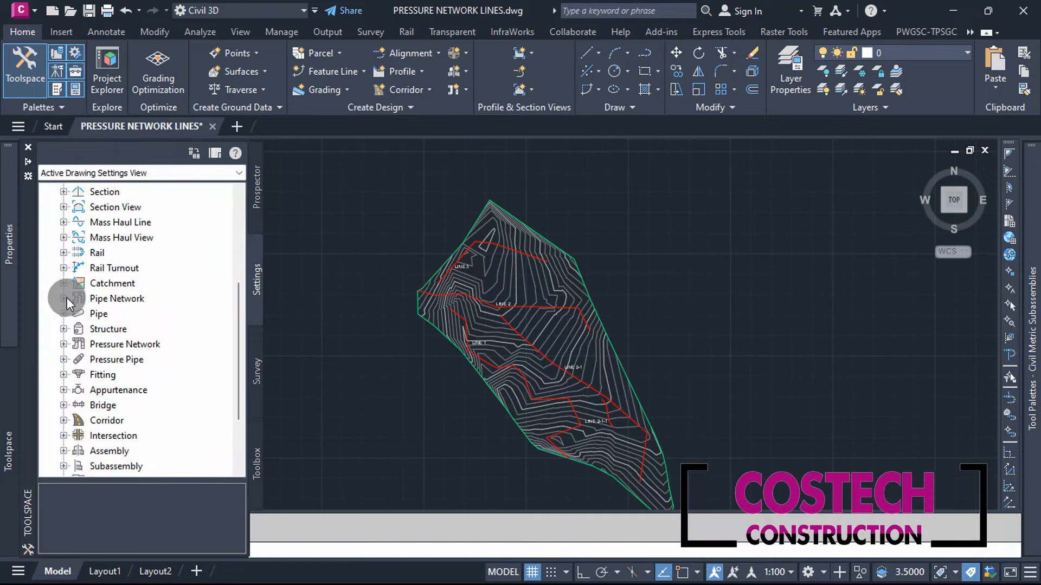
click(60, 345)
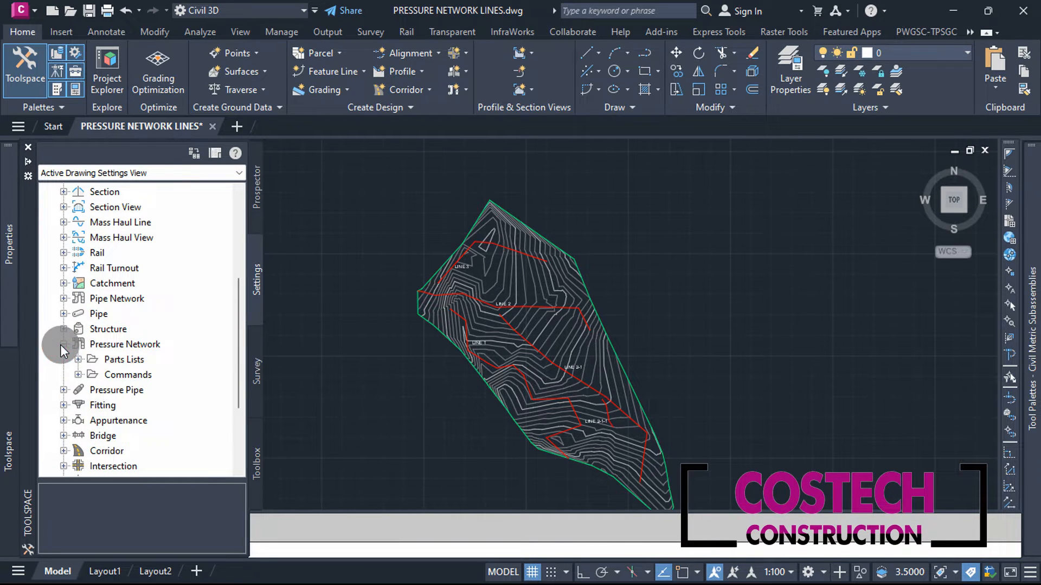
click(80, 360)
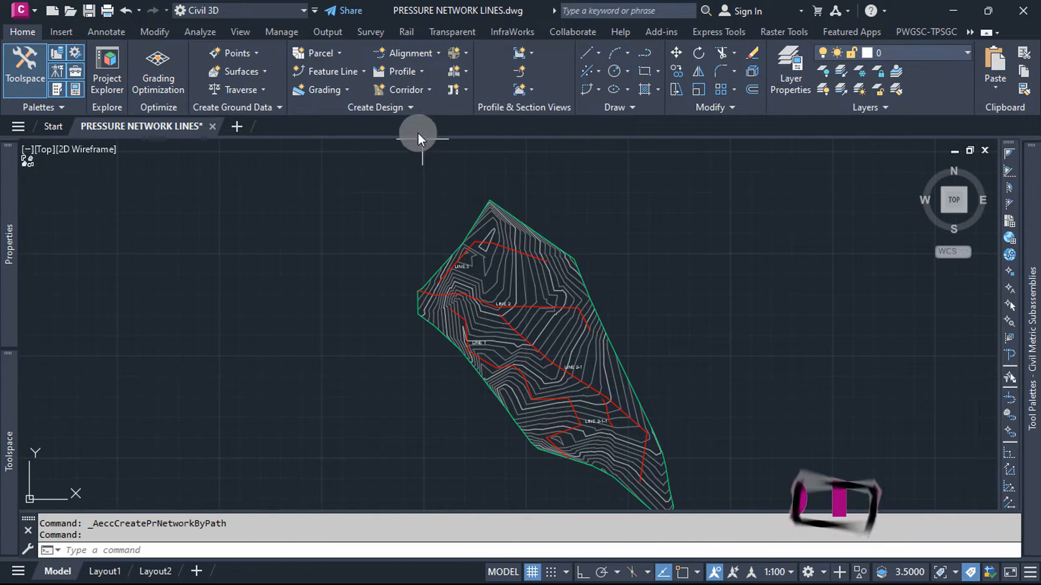
Step: Set the pressure network catalog's database file to Metric_PVC.sqlite
click(409, 111)
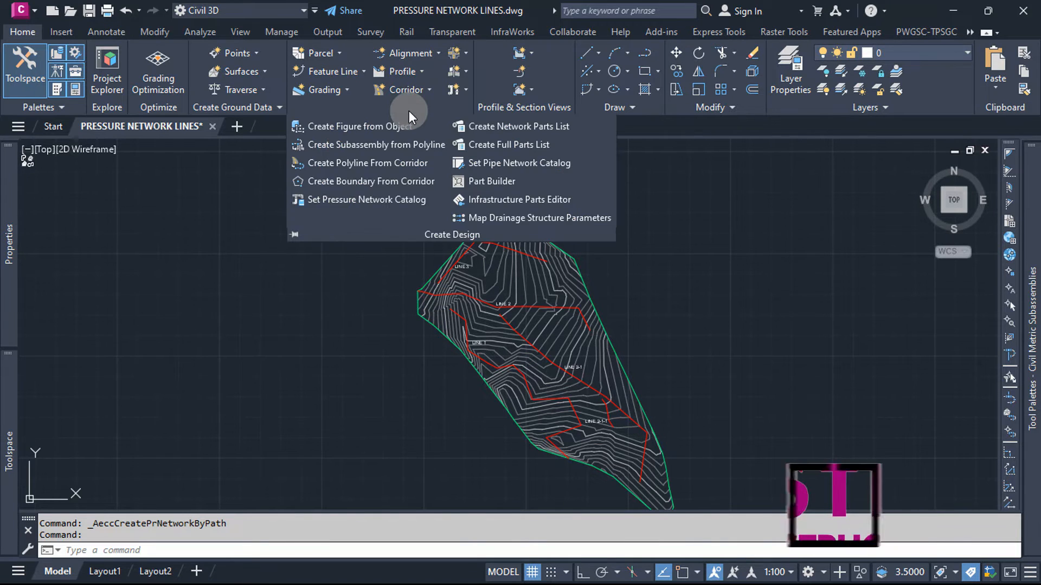
click(389, 202)
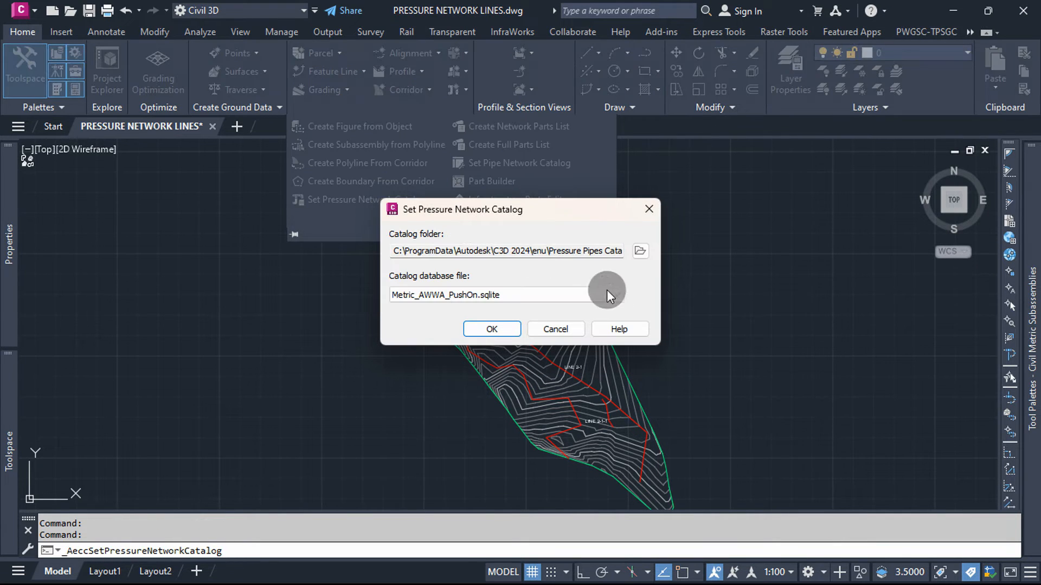
click(589, 298)
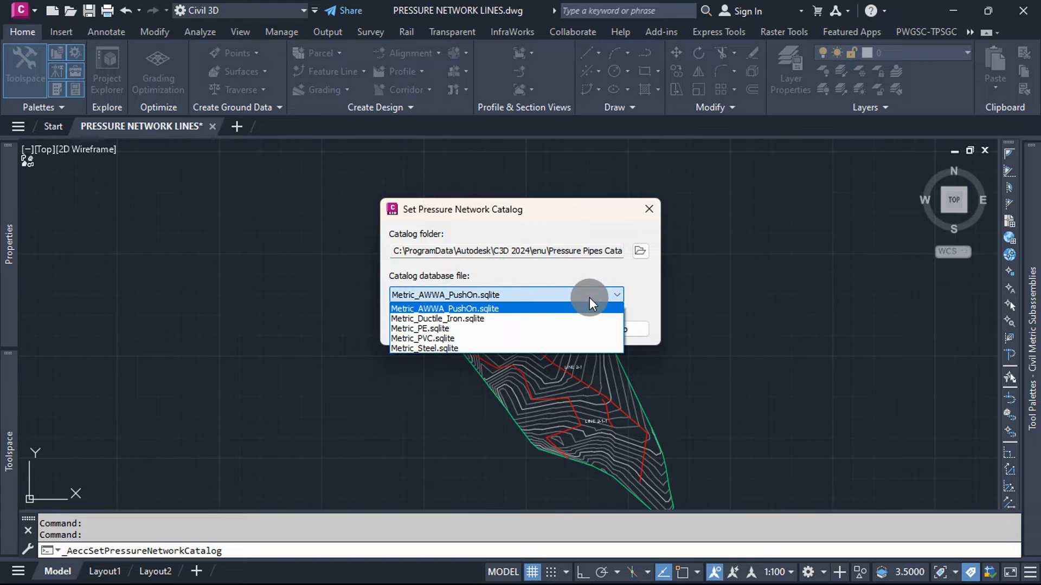
click(431, 338)
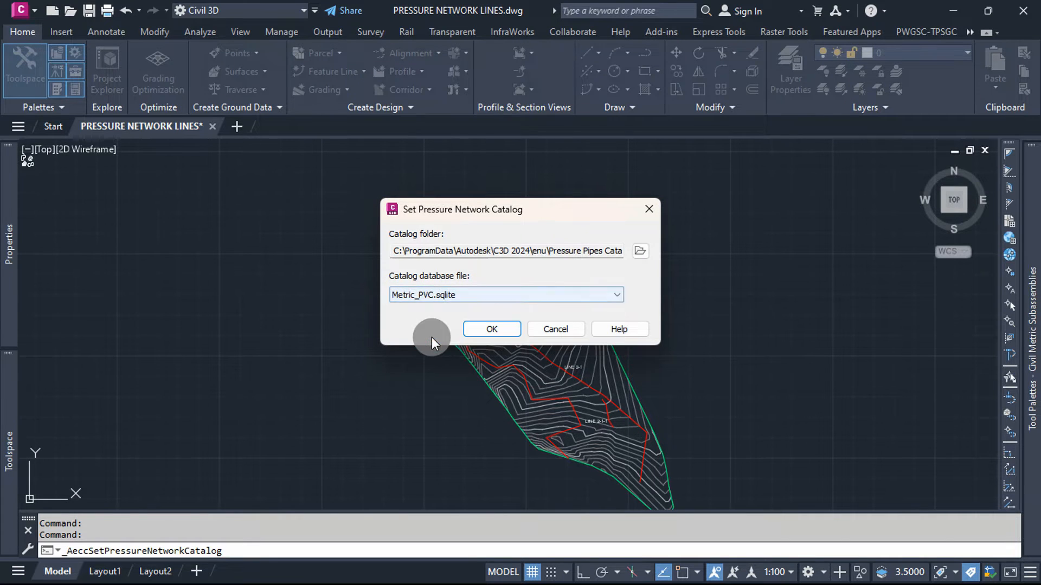
click(480, 327)
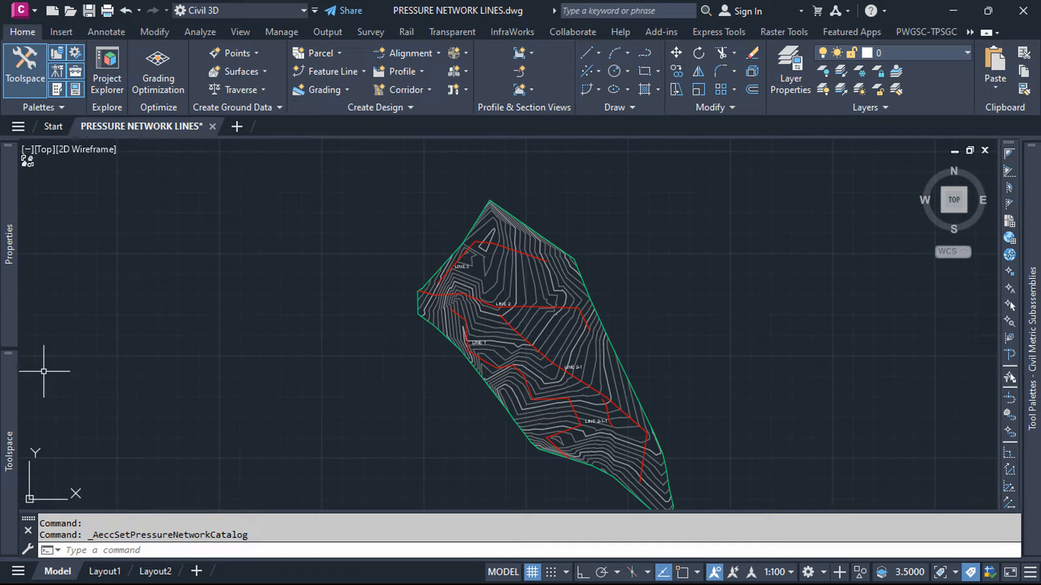
Step: Create a new pressure network parts list and name it PVC Parts List
mouse_move(11, 413)
click(125, 360)
right_click(126, 361)
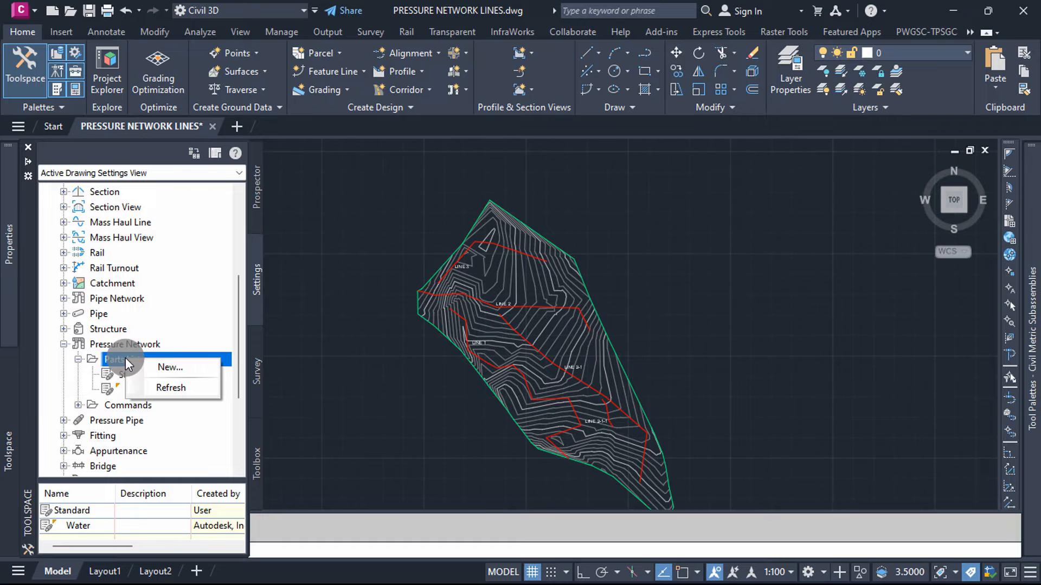
click(176, 365)
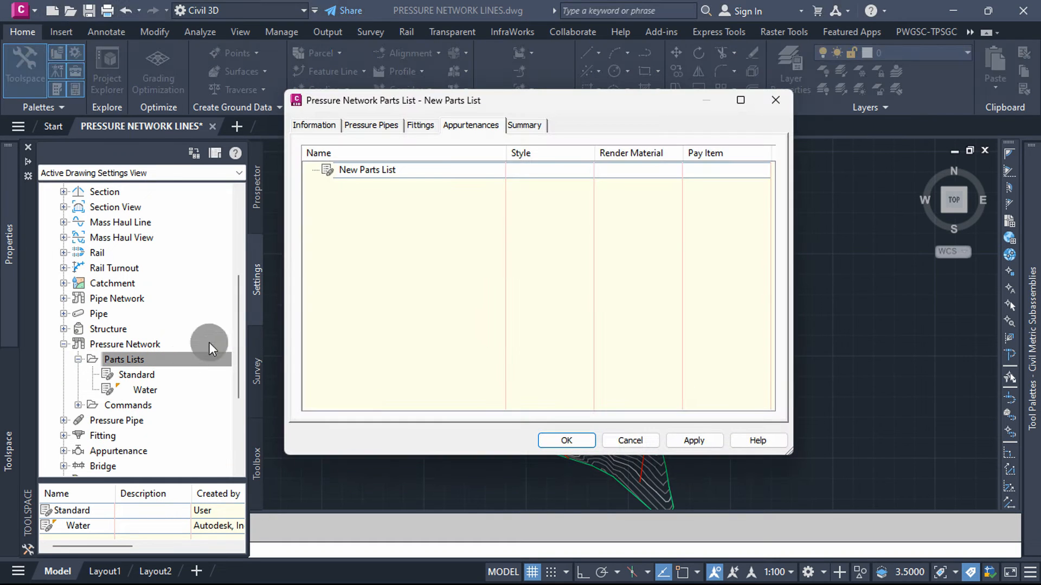
click(328, 125)
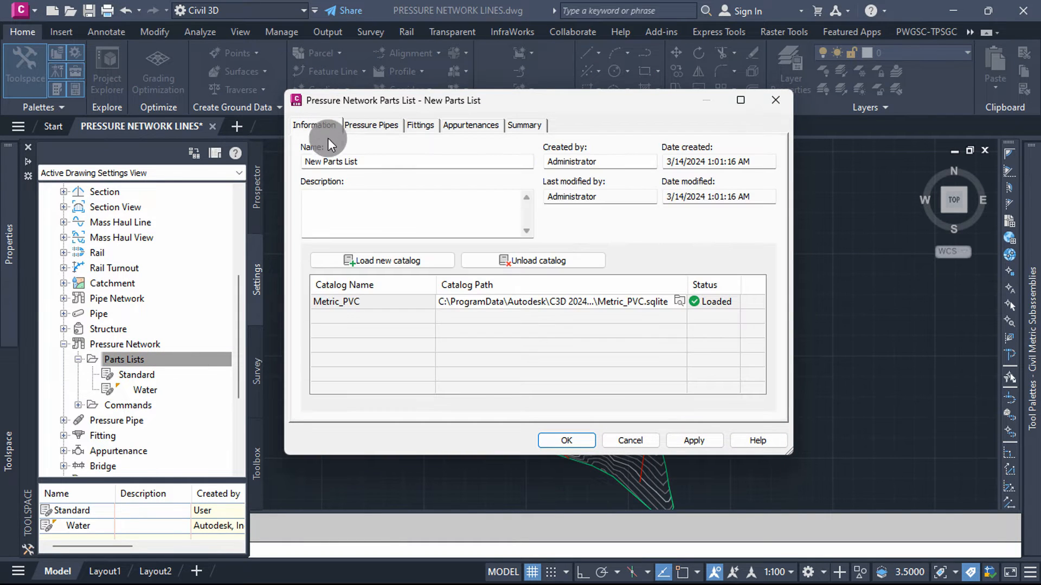
double_click(321, 163)
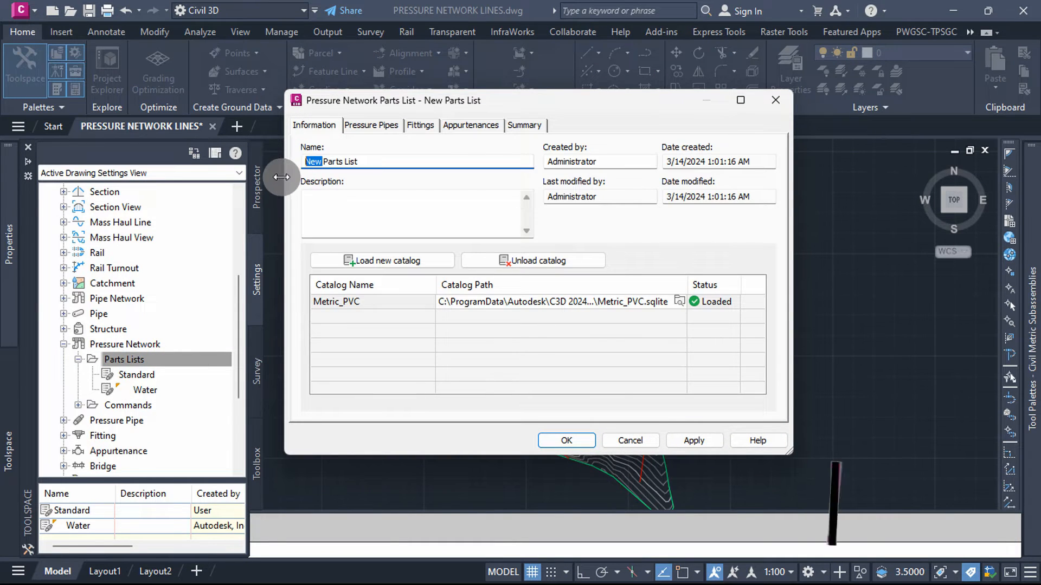
key(Delete)
text(PVC)
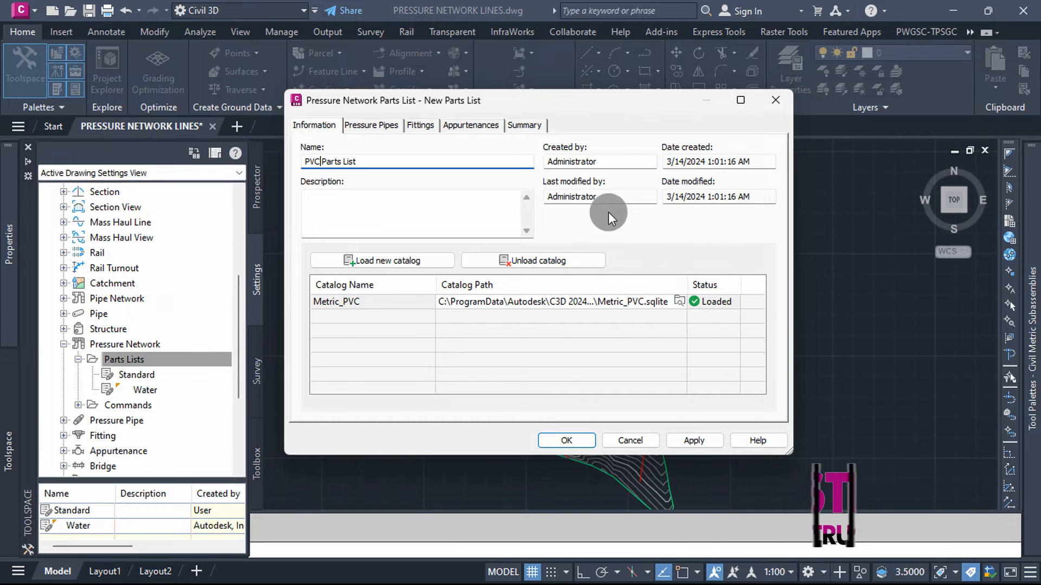
Step: Add the PVC material from the Metric_PVC catalog to the parts list's pressure pipes
click(373, 125)
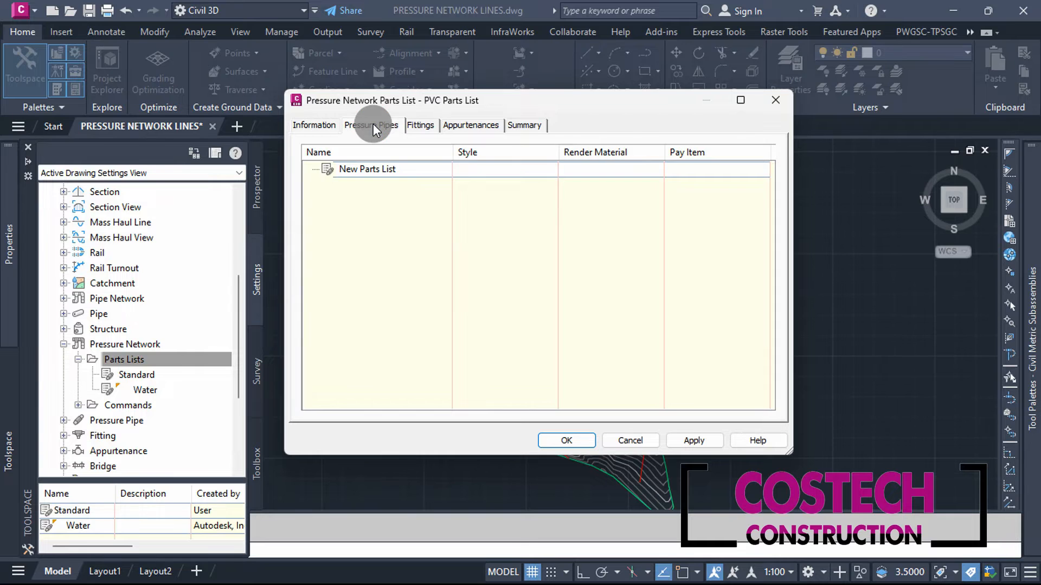
click(363, 168)
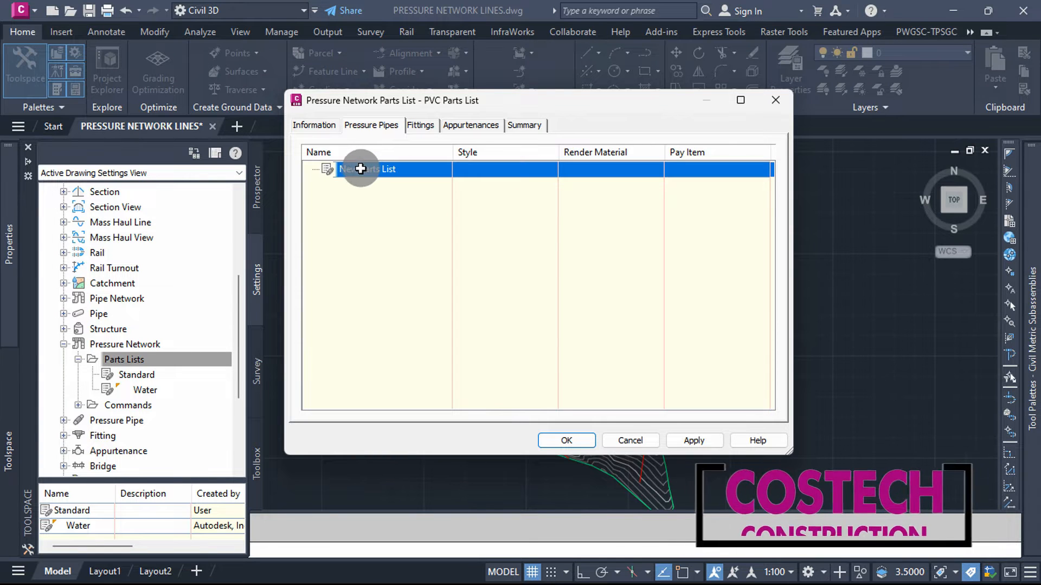
right_click(359, 169)
click(407, 177)
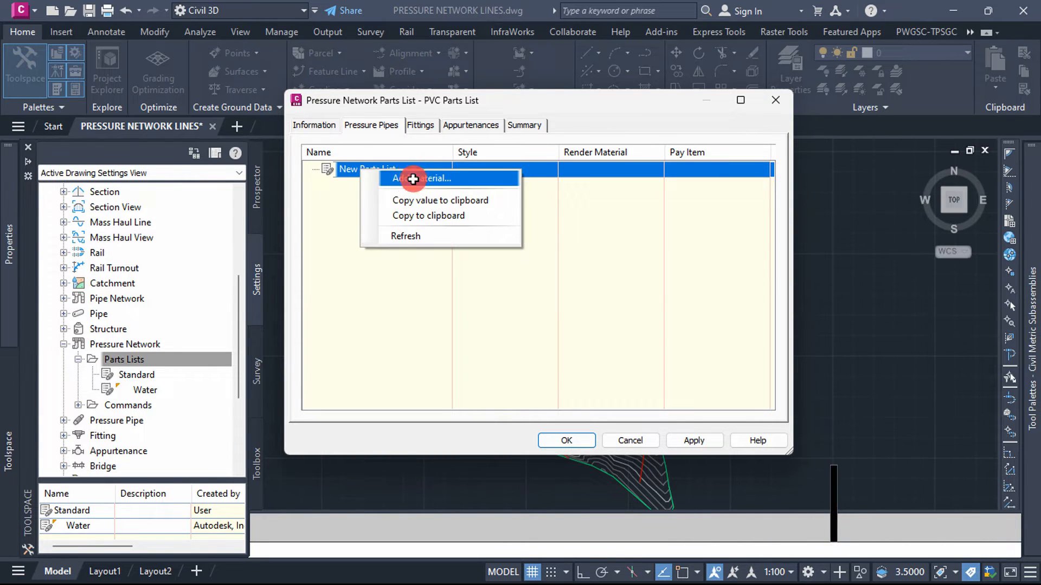
click(414, 178)
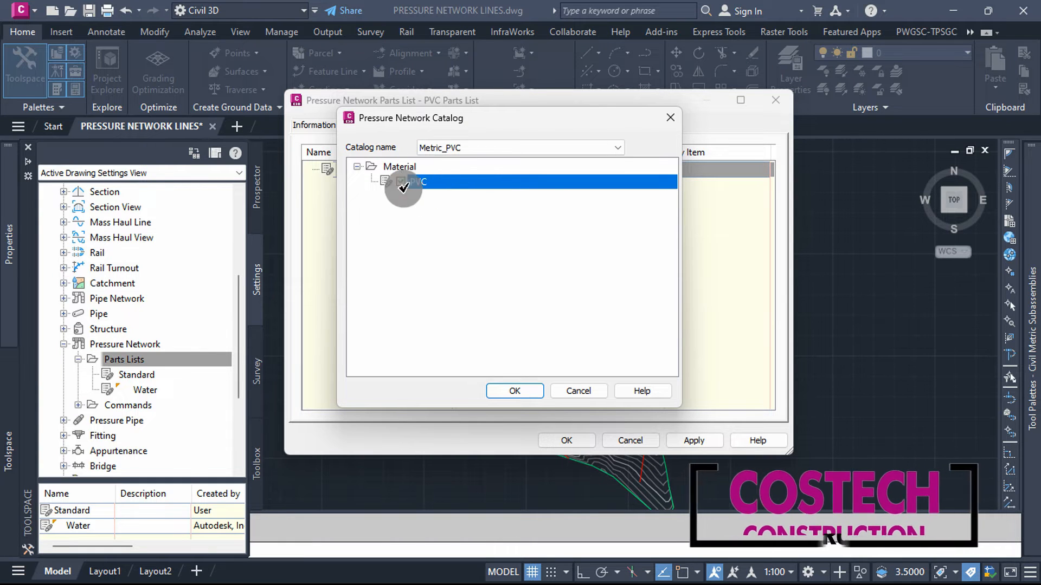
click(515, 390)
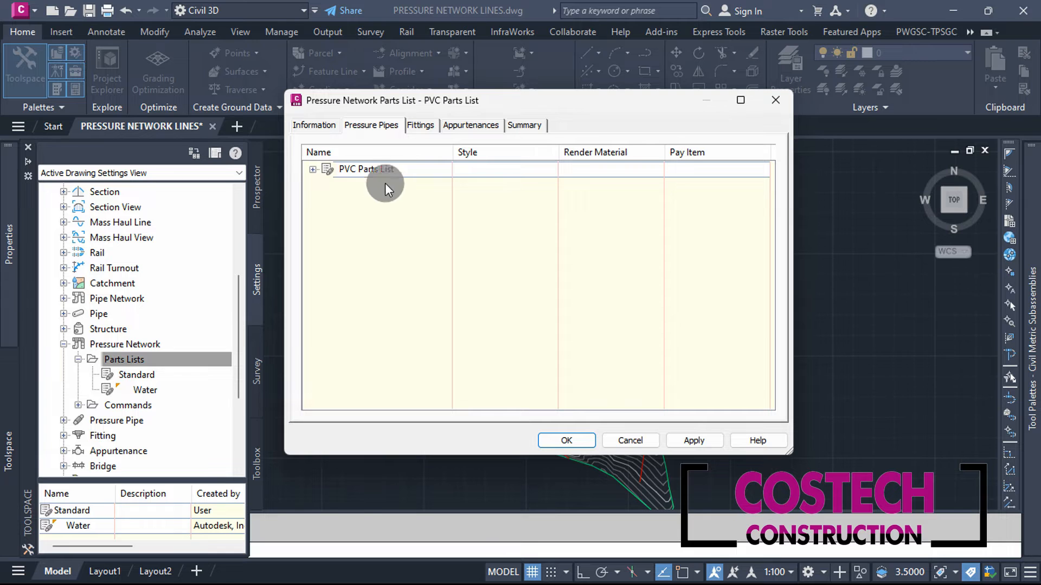
Step: Add all nominal diameter sizes to the PVC pressure pipe material and review the resulting pipe list
click(313, 169)
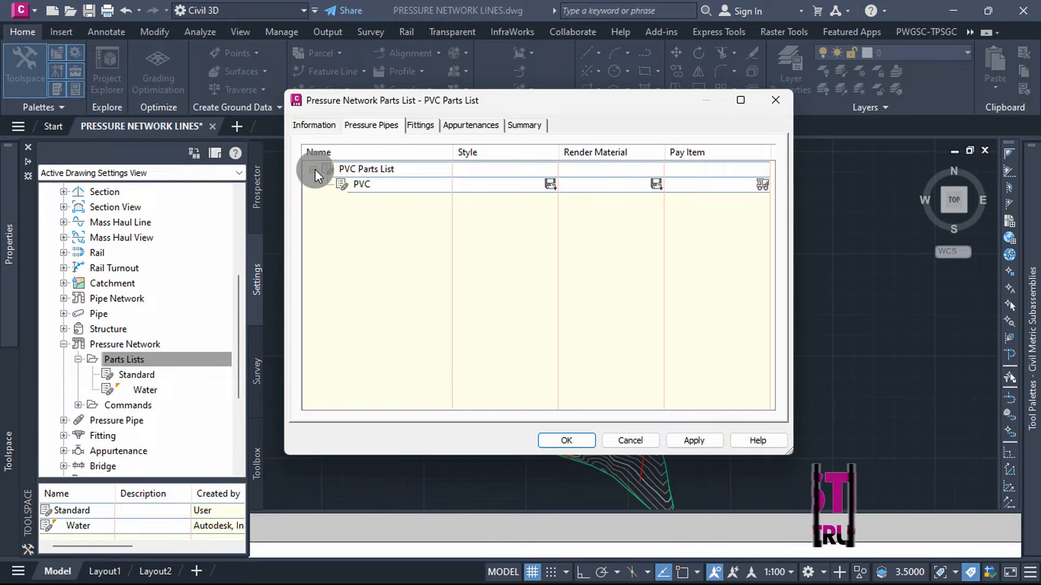
click(366, 183)
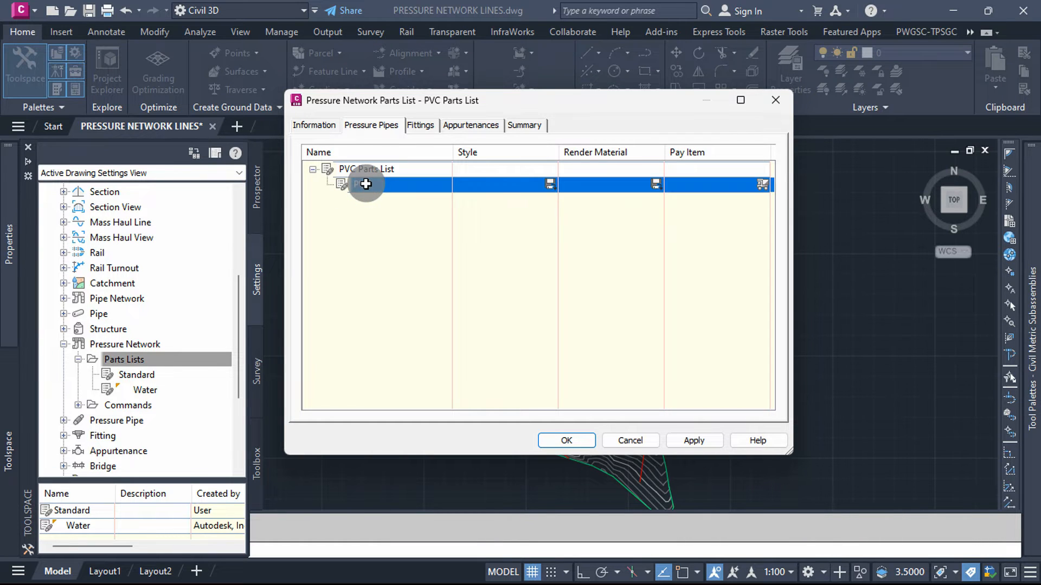
right_click(366, 184)
click(417, 193)
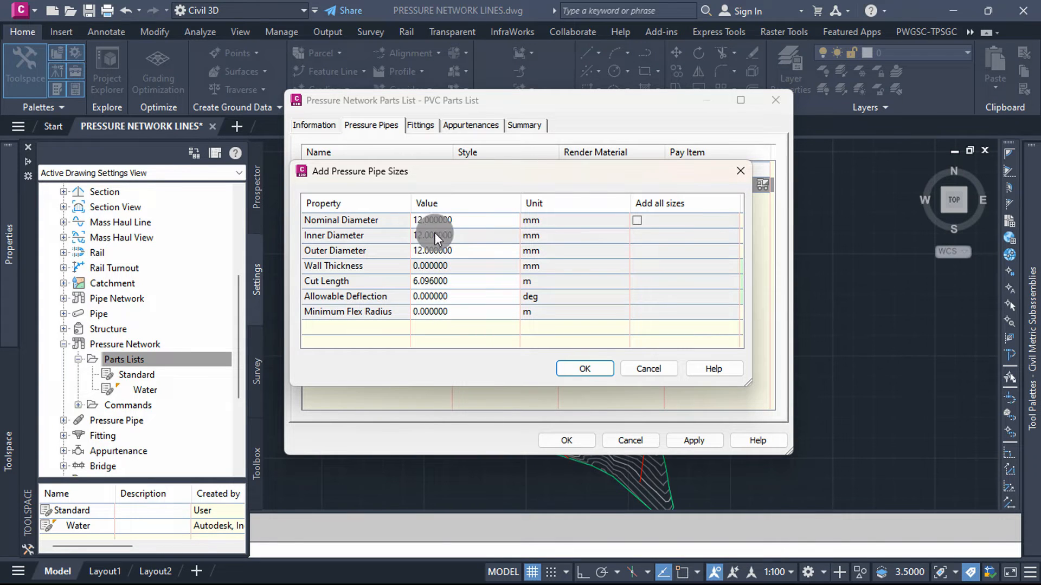
click(639, 219)
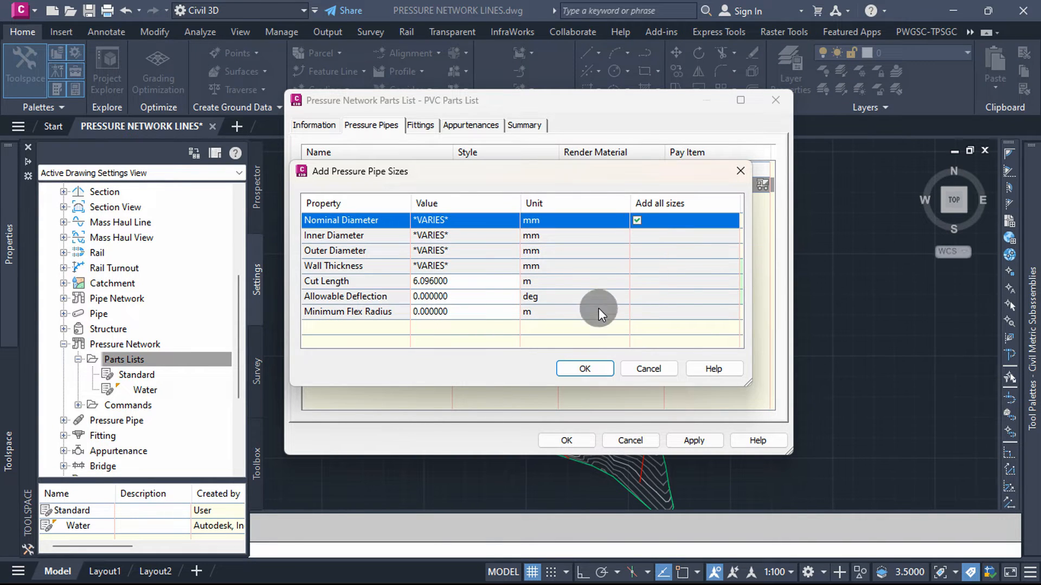
click(595, 369)
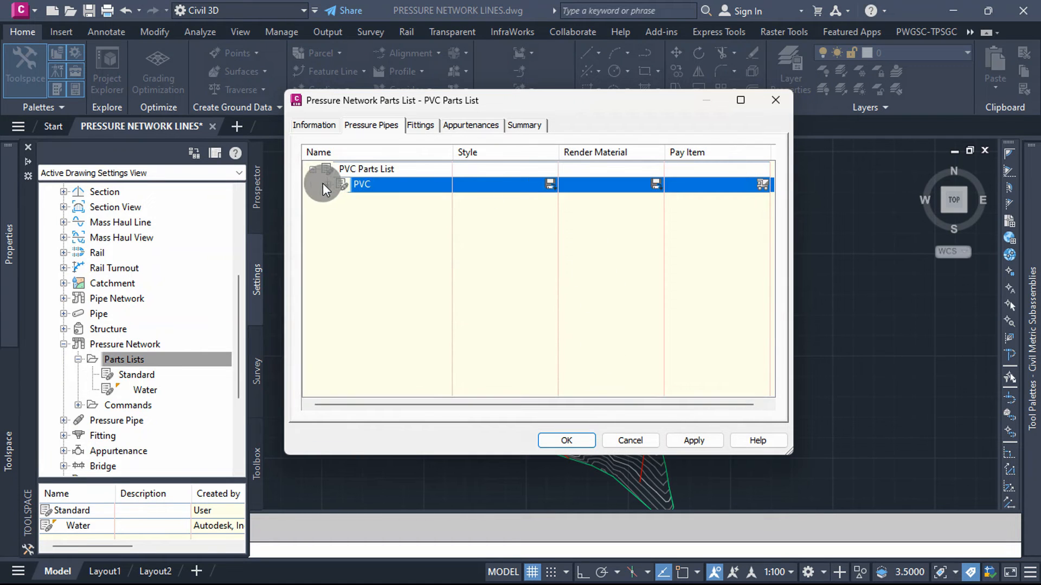
click(328, 184)
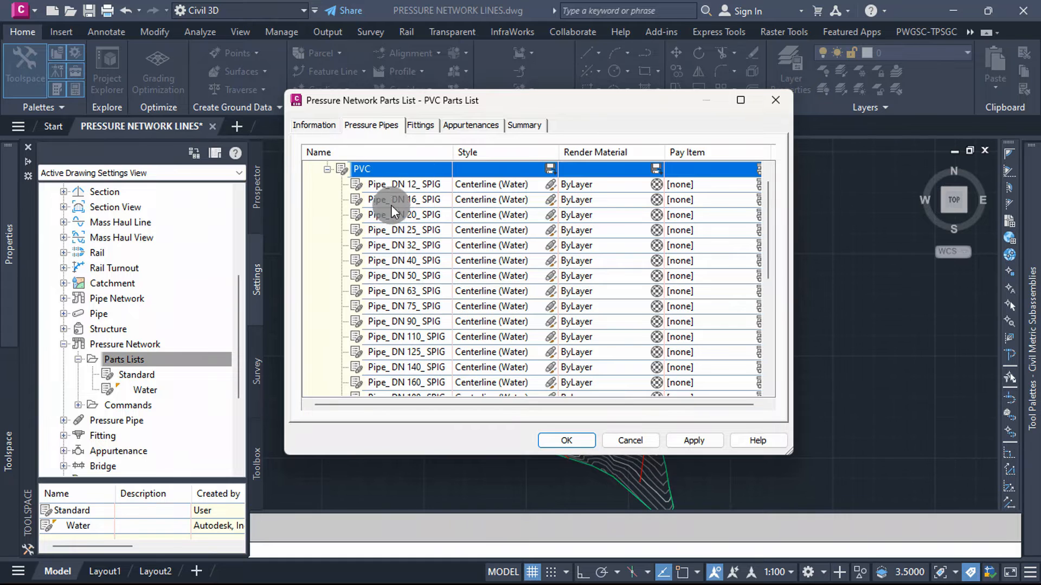
scroll(391, 200, down, 5)
scroll(465, 230, up, 5)
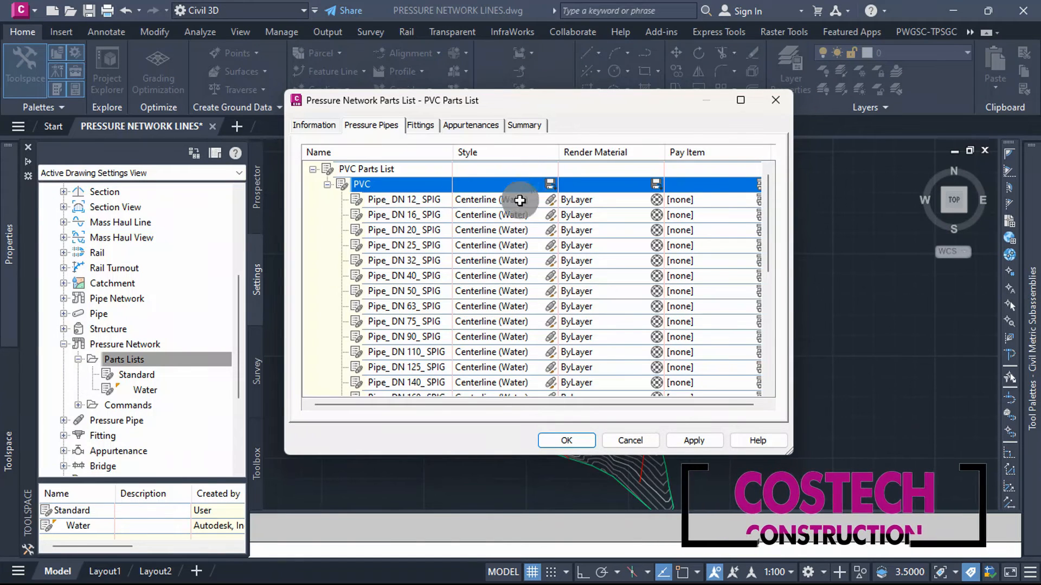
Step: Set the style of all PVC pressure pipes in the parts list to Double Line (Water) and collapse the PVC pipe sizes
click(549, 185)
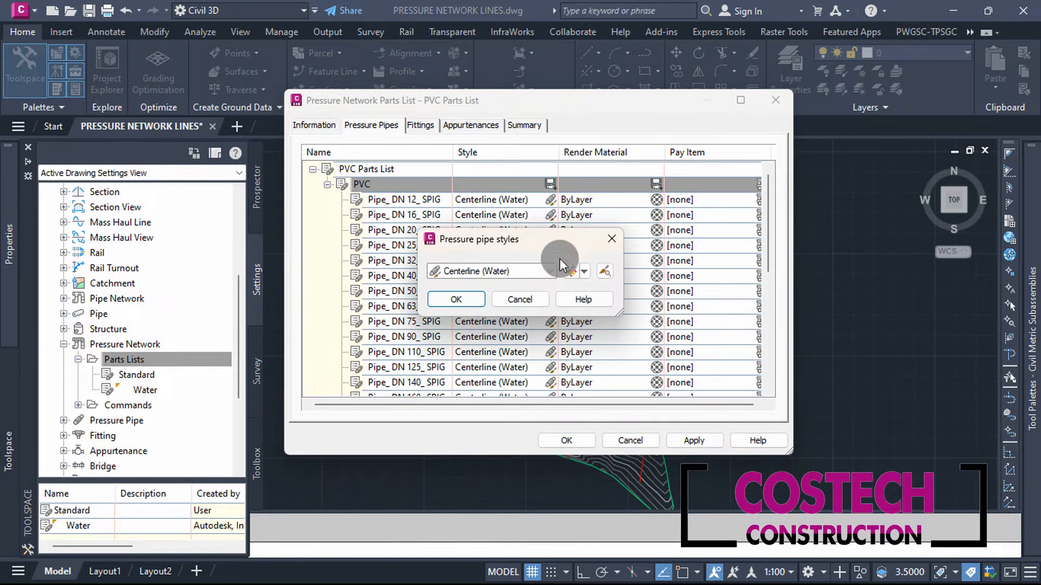
click(550, 271)
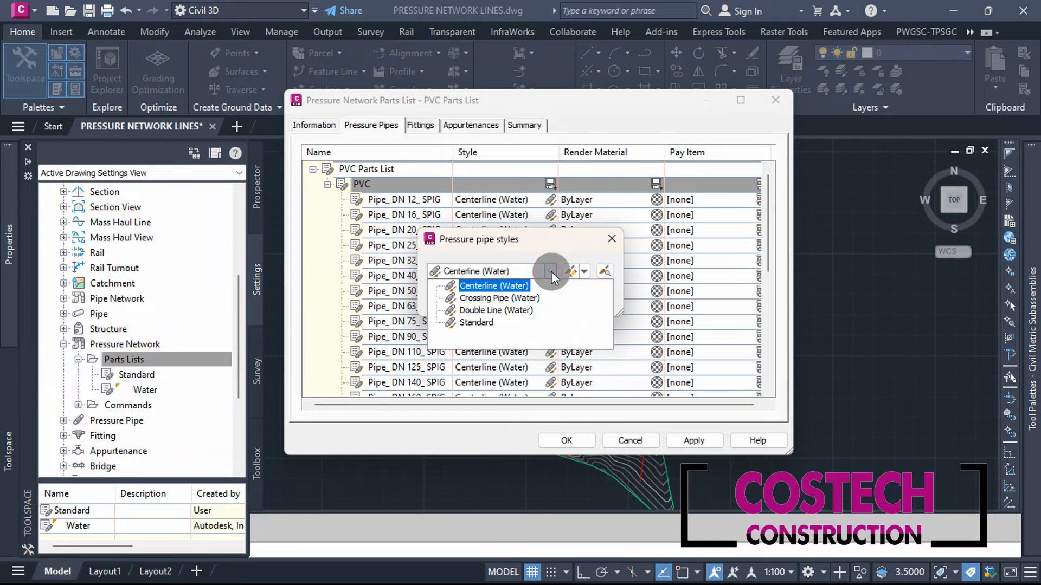
click(499, 307)
click(463, 299)
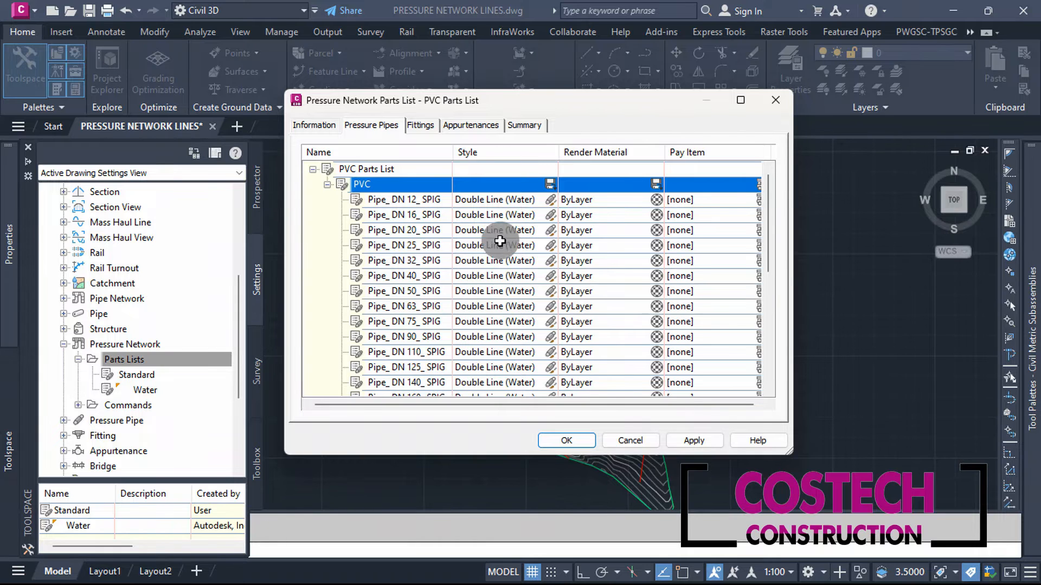
click(327, 184)
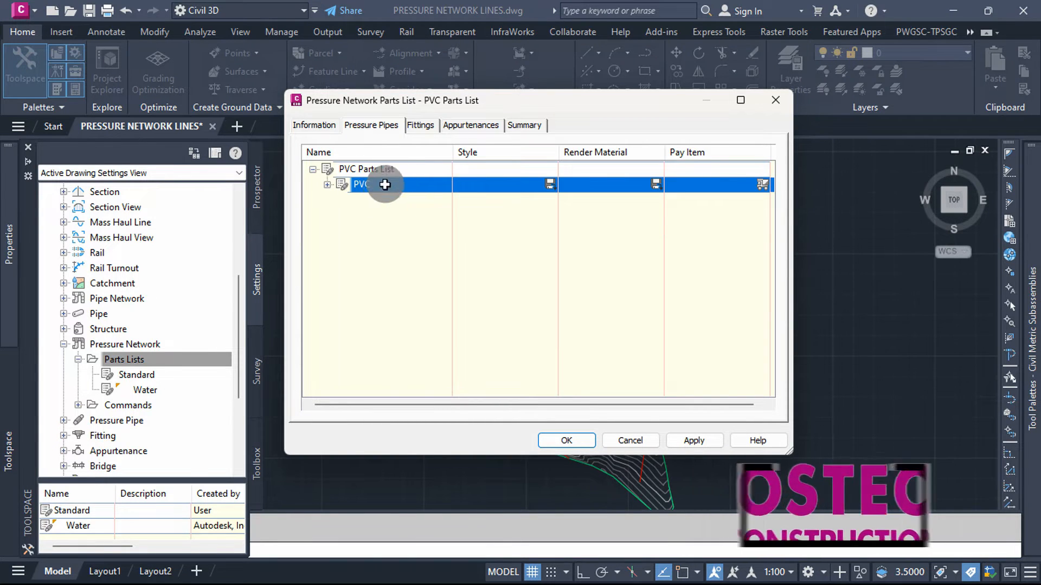
click(329, 185)
click(326, 170)
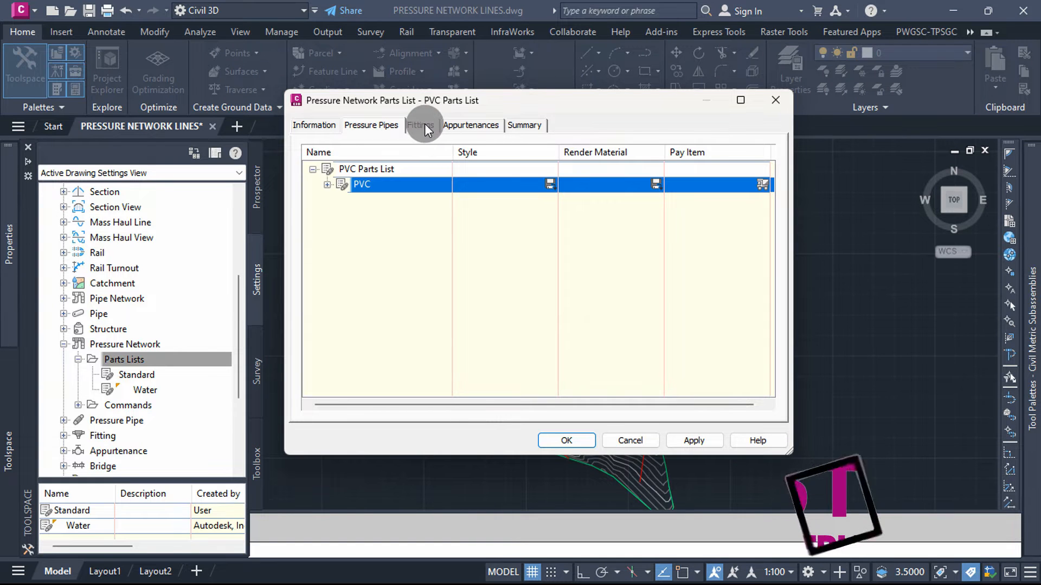
Step: Add the Elbow, Tee, Coupling and Reducer families from the Metric_PVC catalog to the parts list's fittings
click(425, 124)
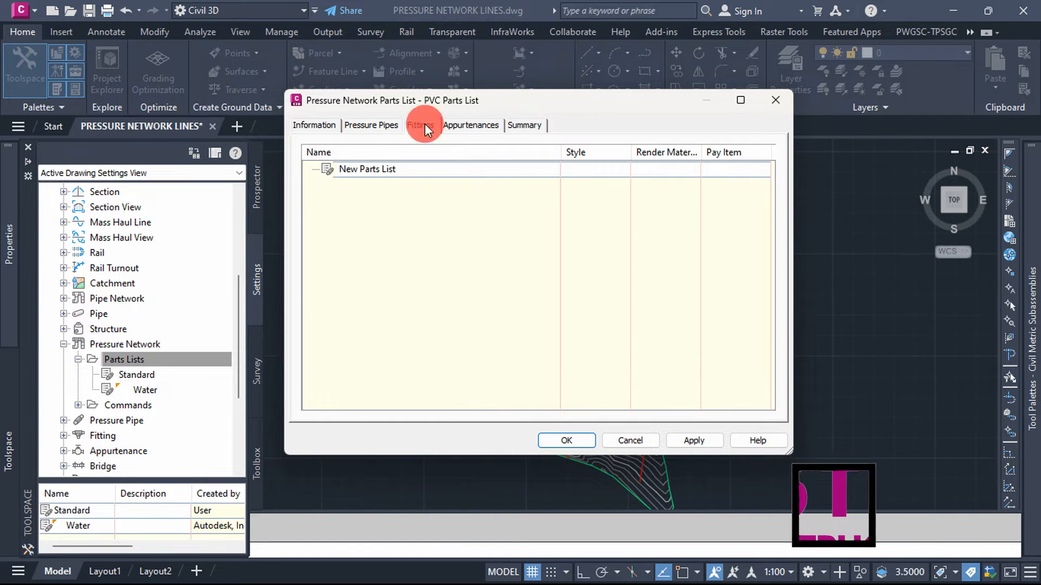
right_click(366, 168)
click(424, 178)
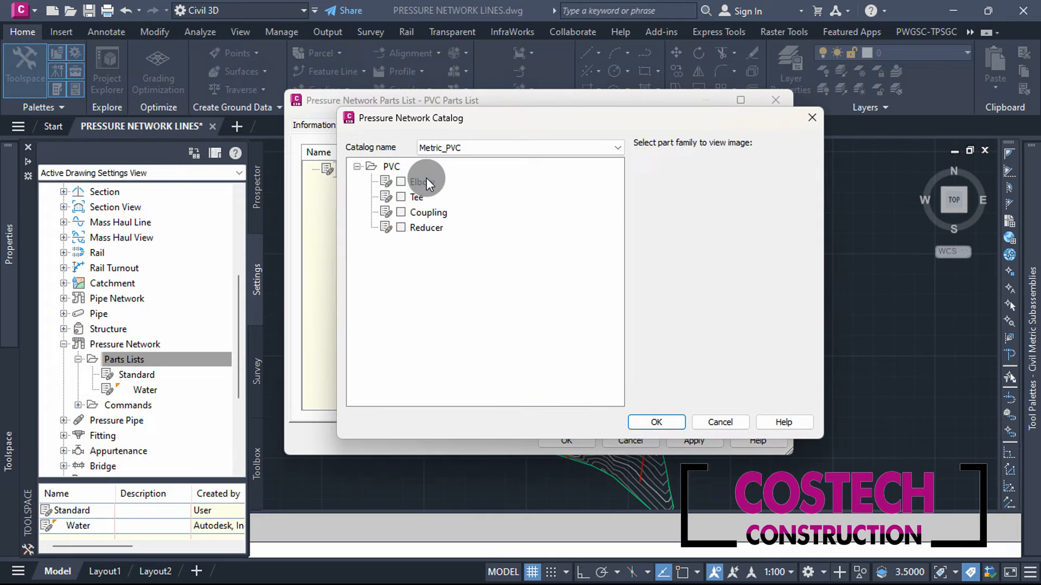
click(401, 181)
click(400, 196)
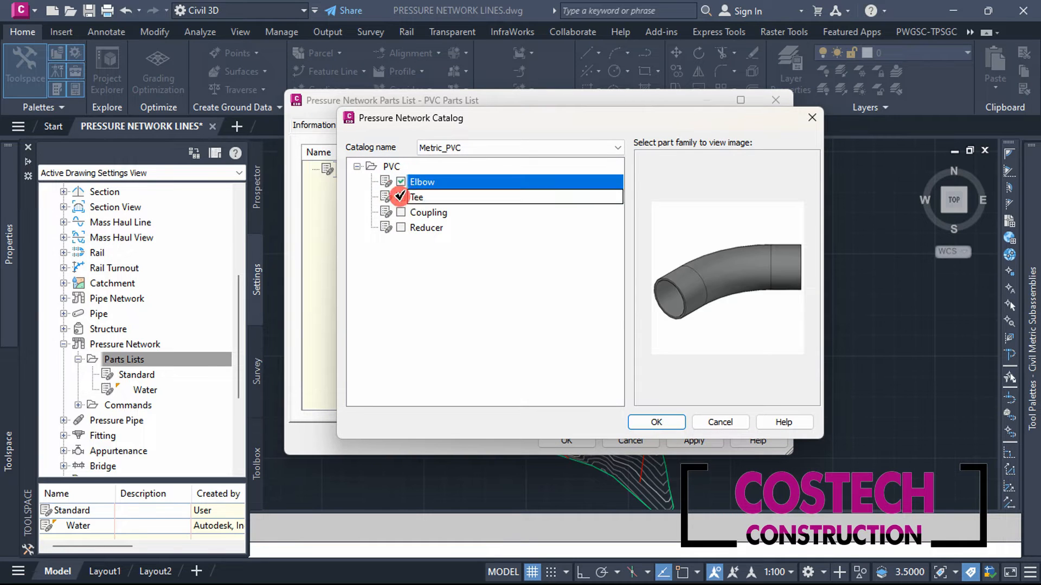
click(400, 212)
click(401, 228)
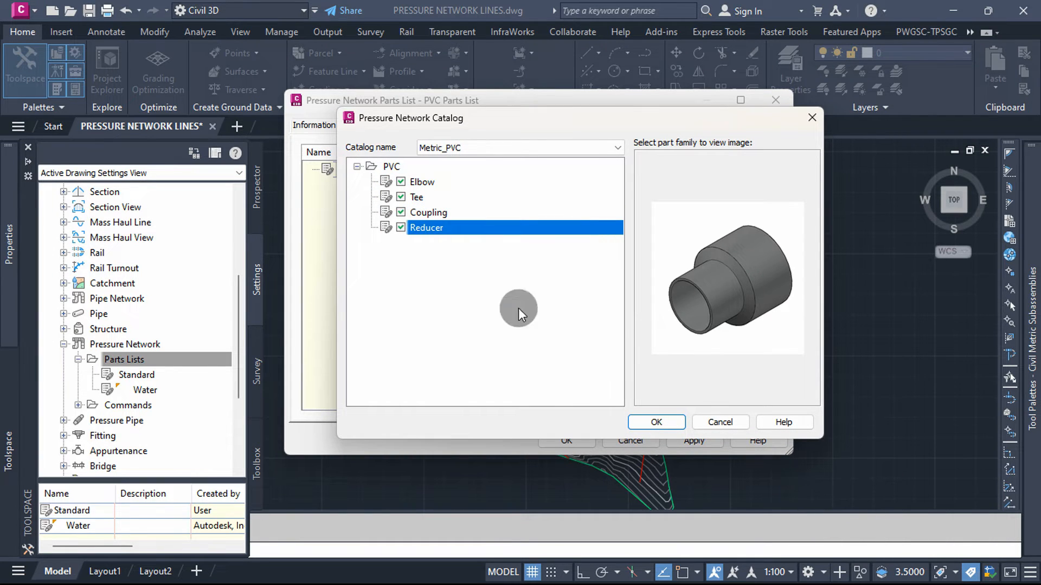
click(662, 422)
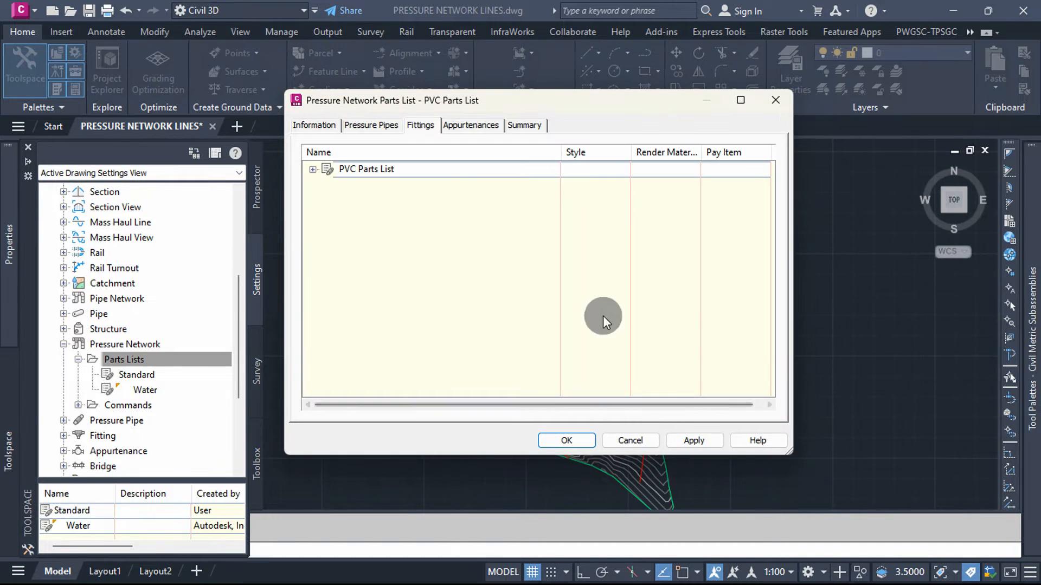
Step: Add all nominal diameter sizes to the PVC Elbow fitting family
click(313, 169)
click(368, 185)
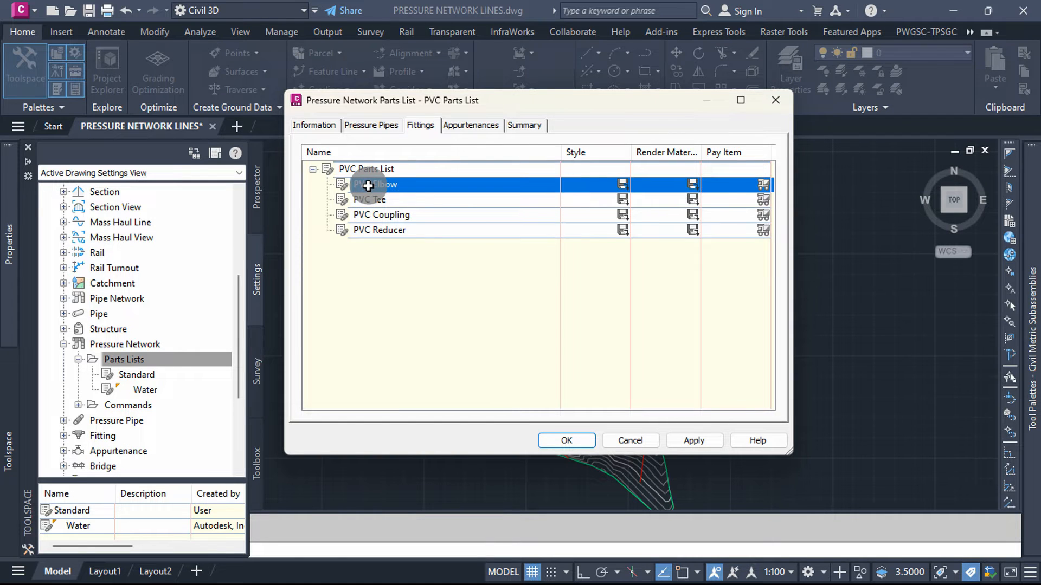
right_click(369, 185)
click(431, 199)
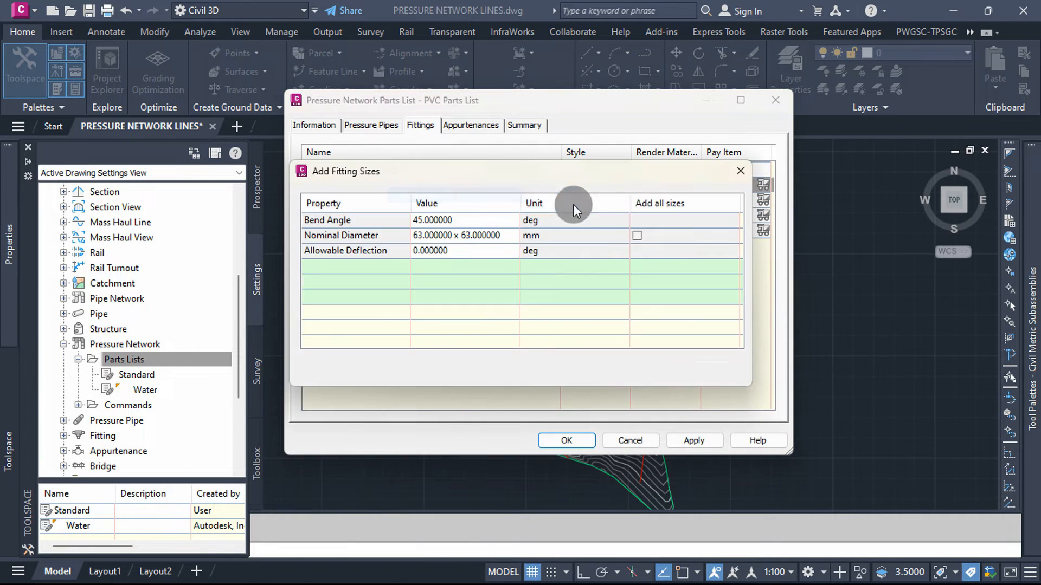
click(638, 235)
click(594, 366)
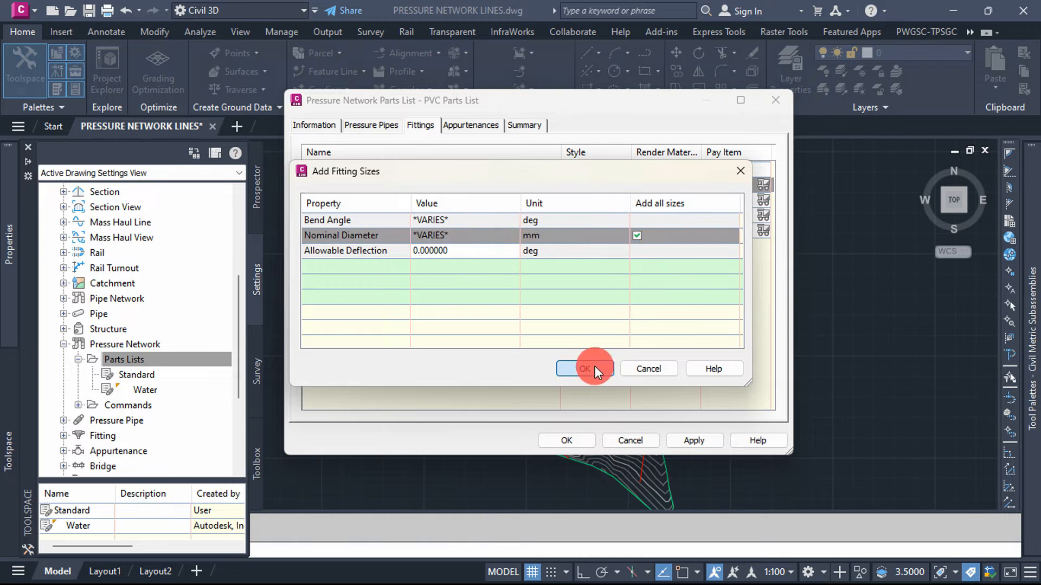
Step: Add all nominal diameter sizes to the PVC Tee fitting family
right_click(379, 201)
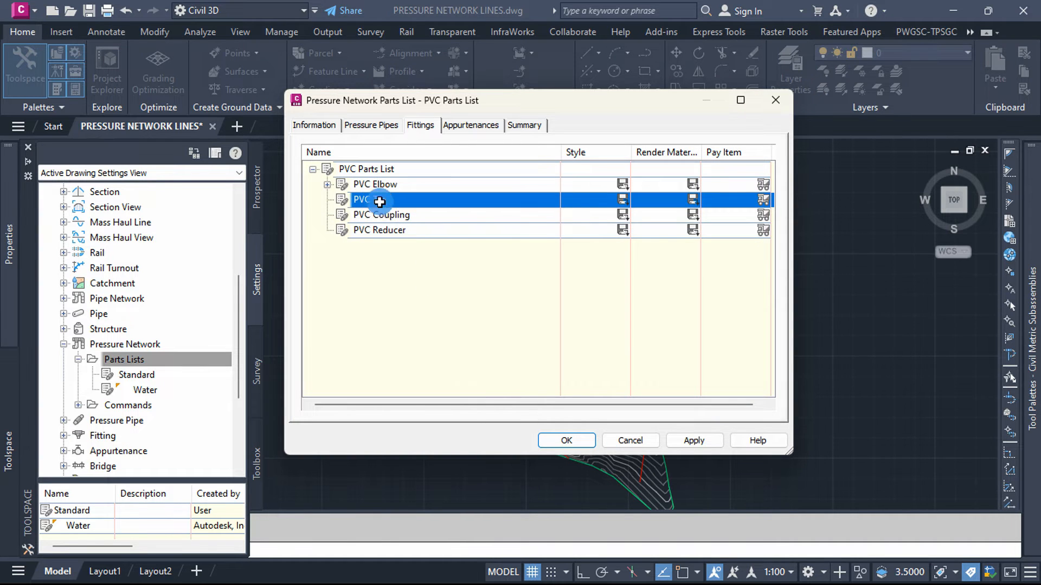
click(413, 210)
click(637, 220)
click(584, 368)
Step: Add all nominal diameter sizes to the PVC Coupling fitting family
right_click(394, 215)
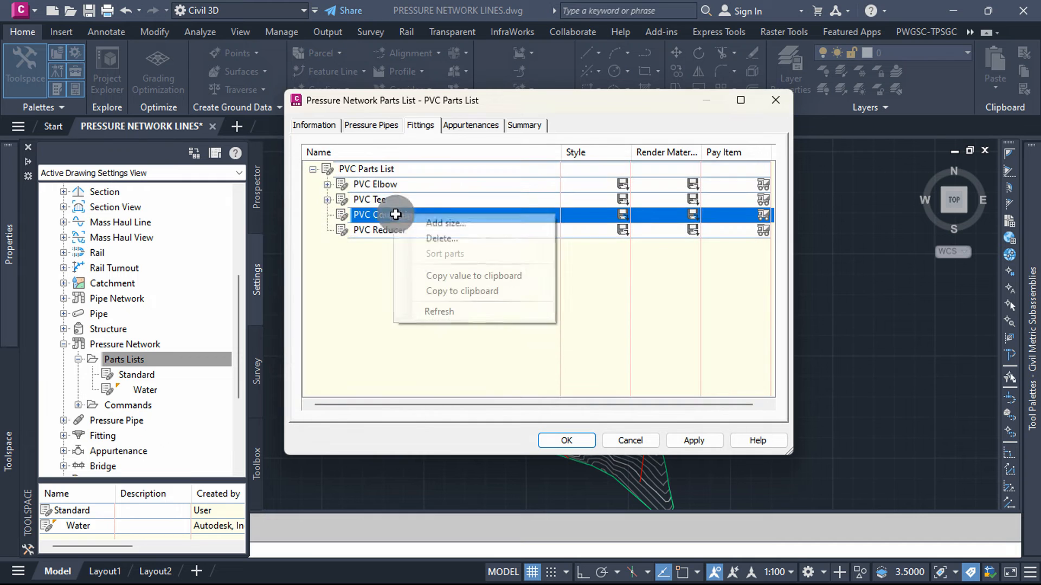
click(432, 223)
click(634, 220)
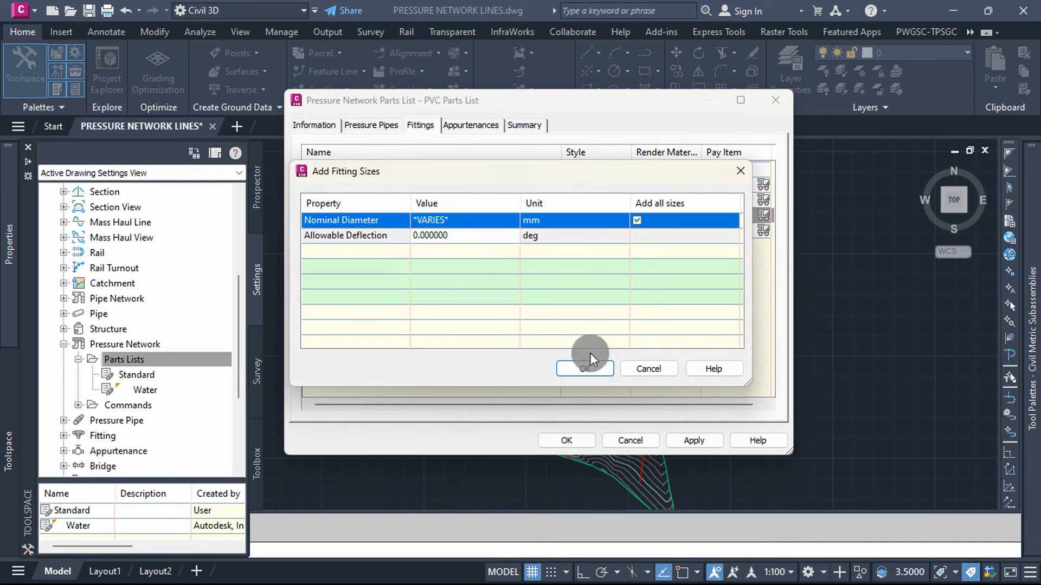
click(579, 363)
Step: Add all nominal diameter sizes to the PVC Reducer fitting family
right_click(390, 232)
click(432, 242)
click(634, 221)
click(578, 368)
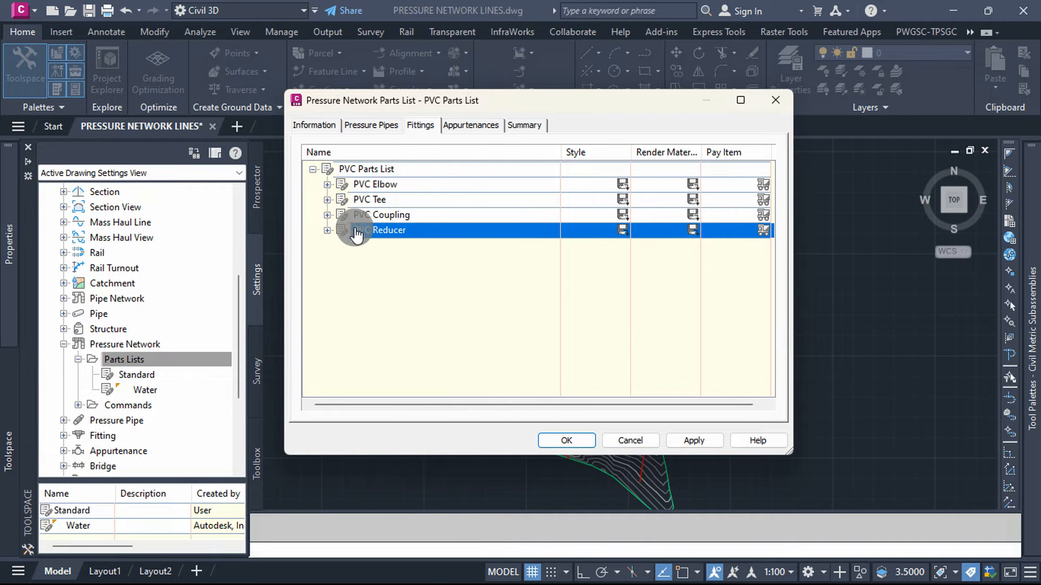
Step: Set the style of all PVC Elbow sizes to Fitting and collapse the elbow family
click(327, 185)
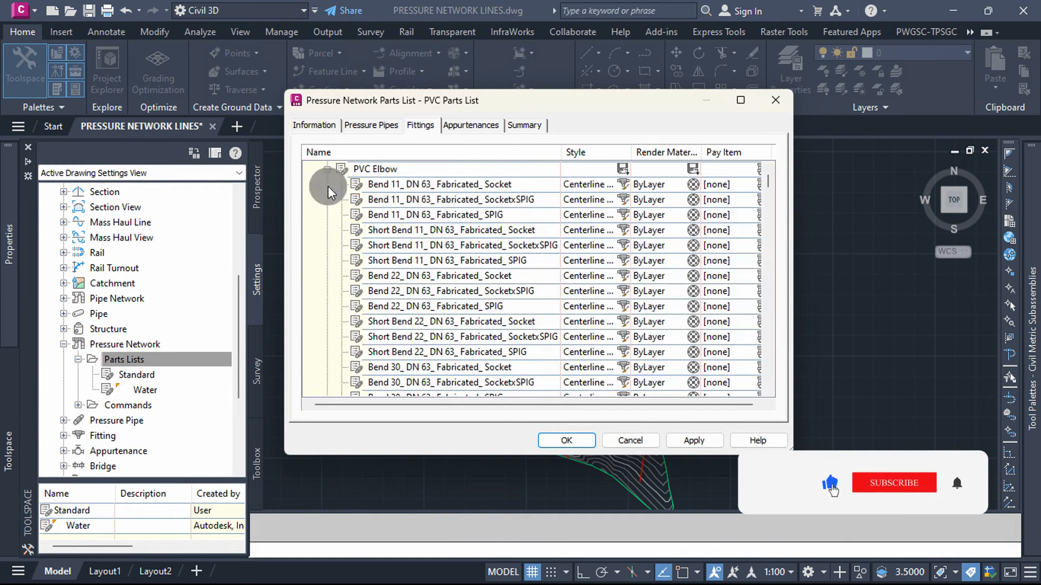
click(622, 168)
click(549, 271)
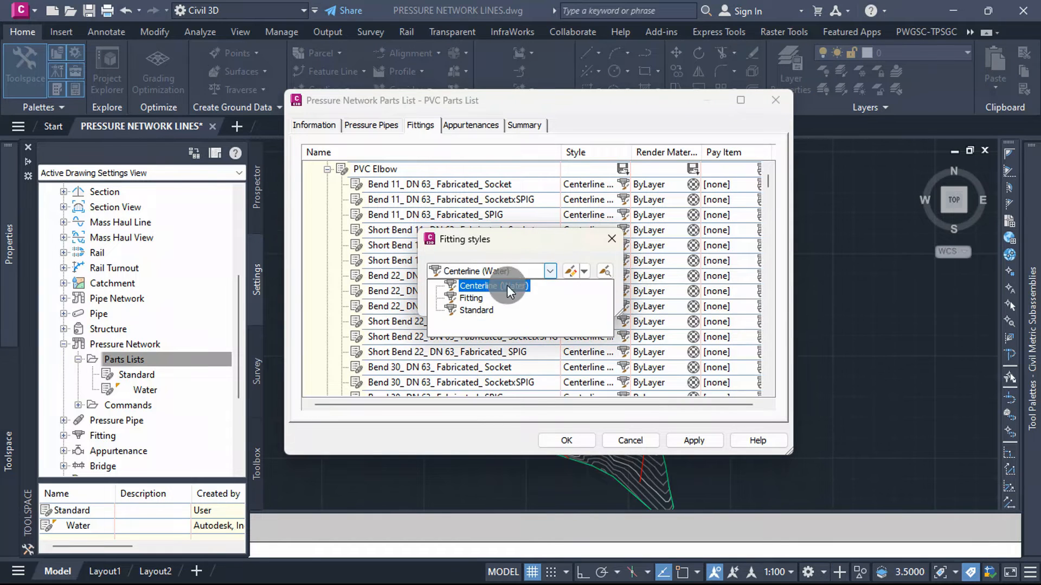
click(452, 295)
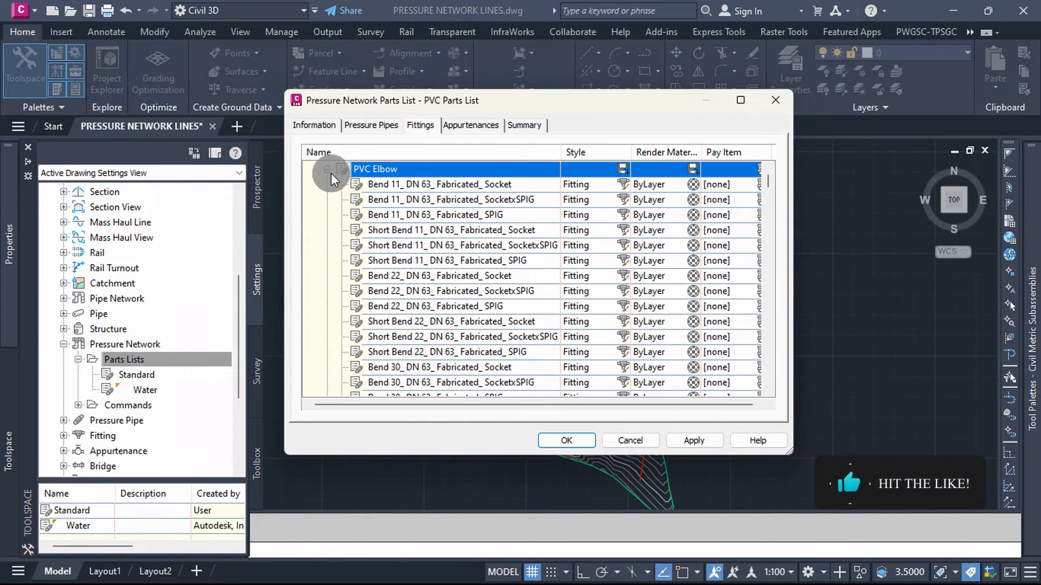
click(328, 169)
Step: Expand the PVC Tee family and choose Fitting as the style for all its sizes
click(328, 199)
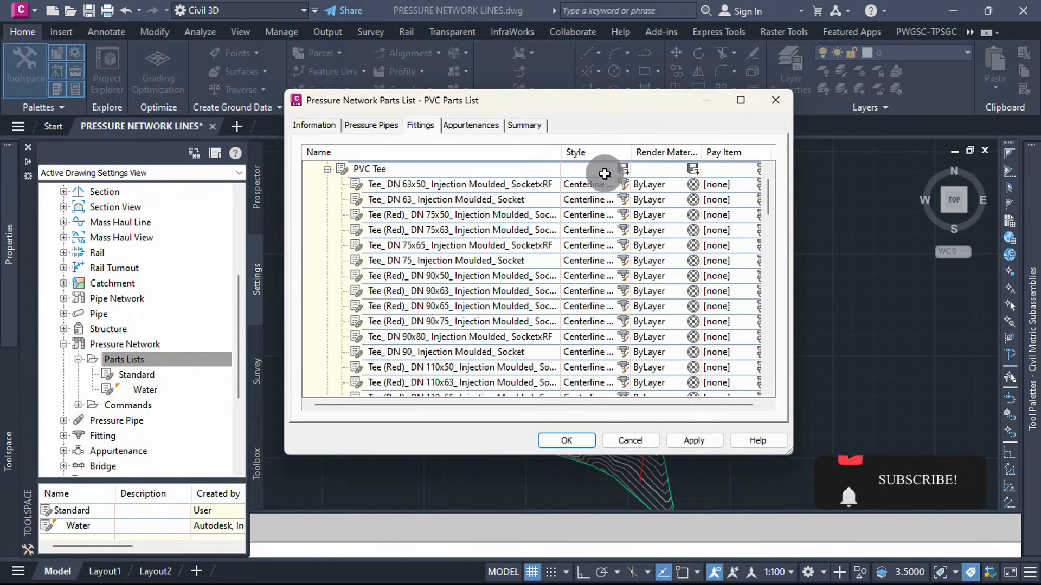
click(623, 168)
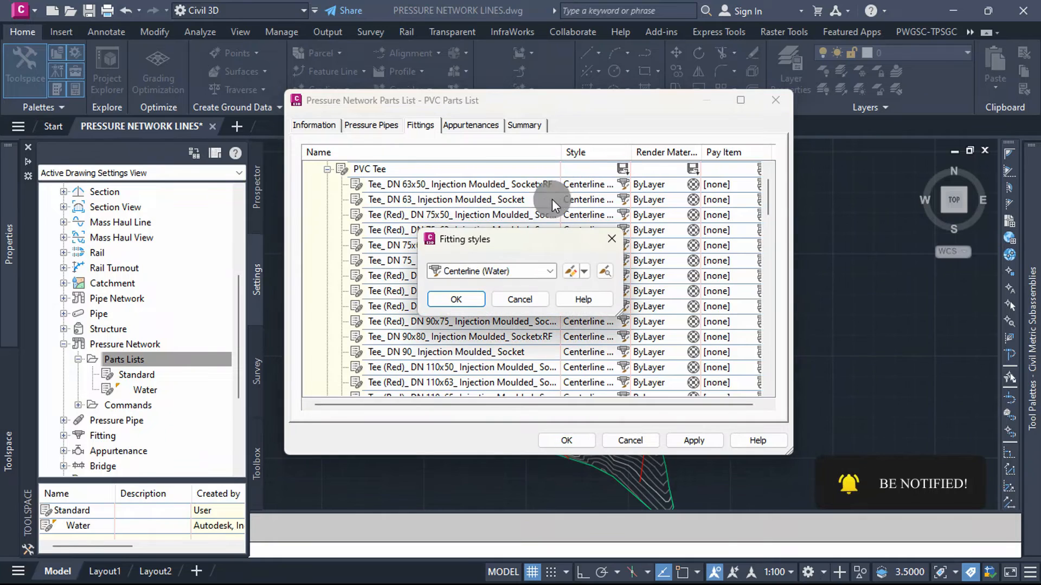
click(549, 272)
click(467, 296)
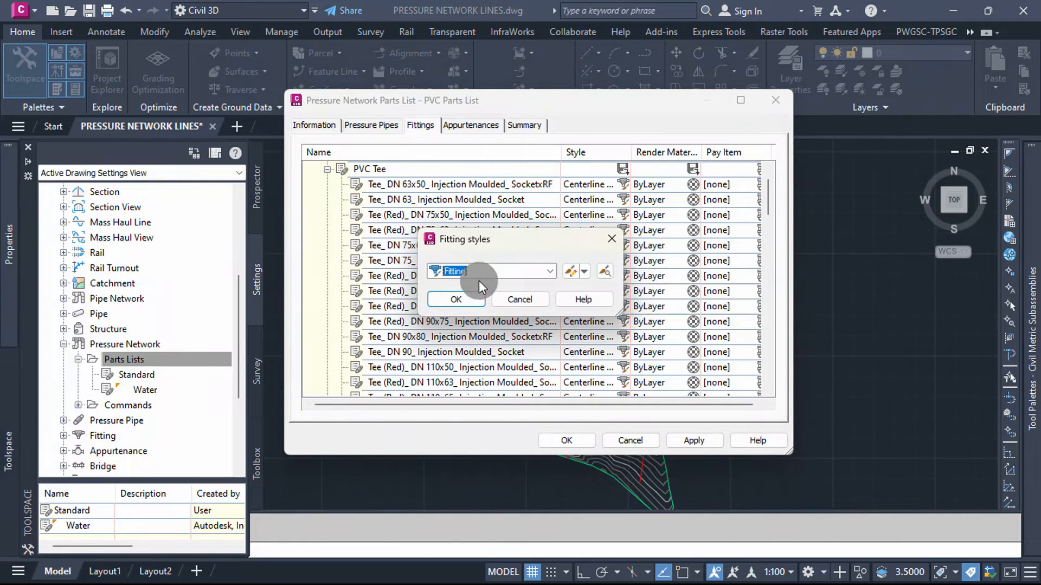
Step: Review the Fitting style's plan, profile, section and display settings, and apply the style to the whole PVC Tee family
click(573, 271)
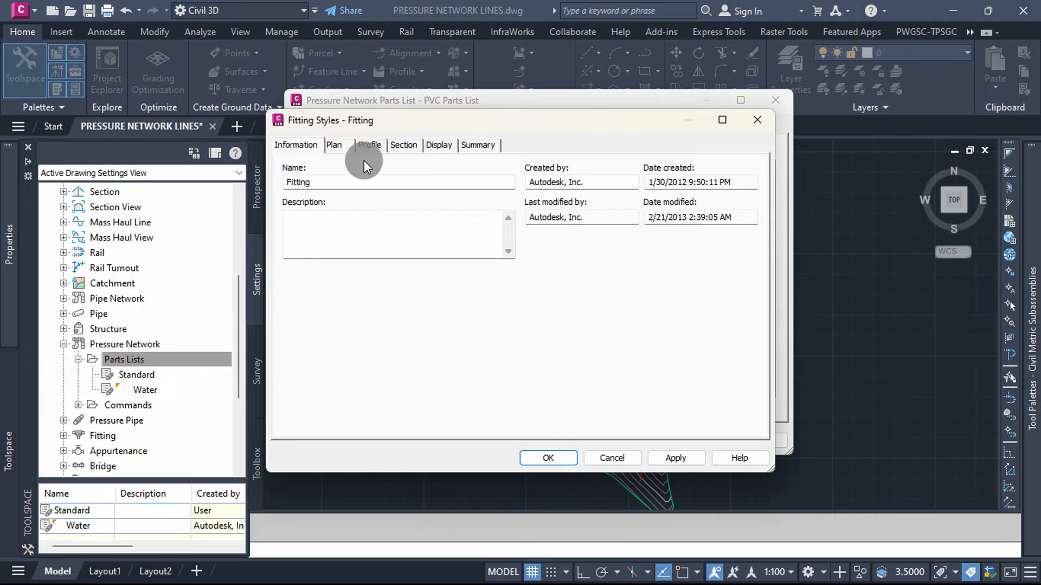
click(336, 146)
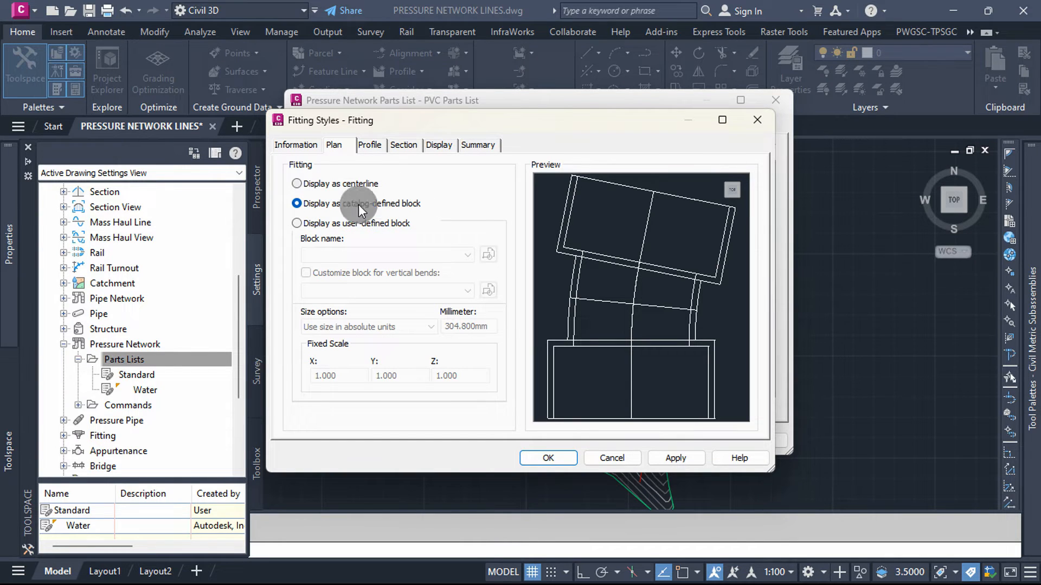
click(372, 145)
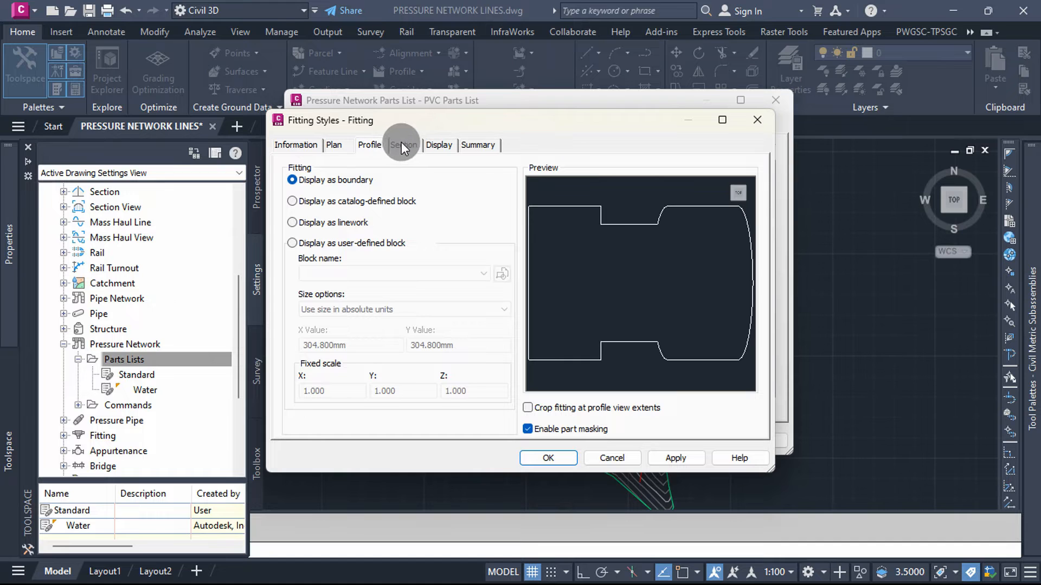
click(401, 145)
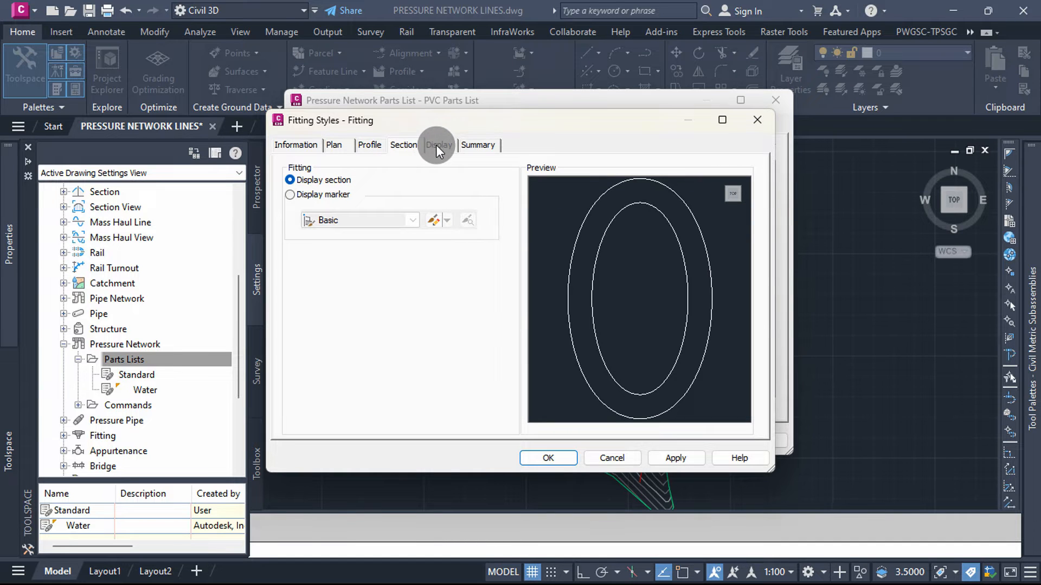
click(436, 147)
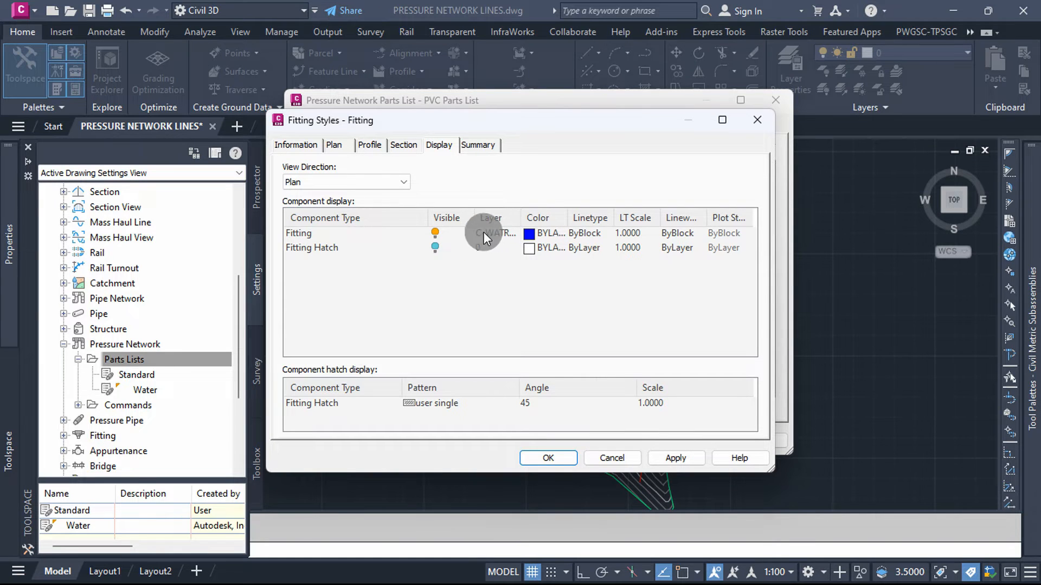
click(477, 145)
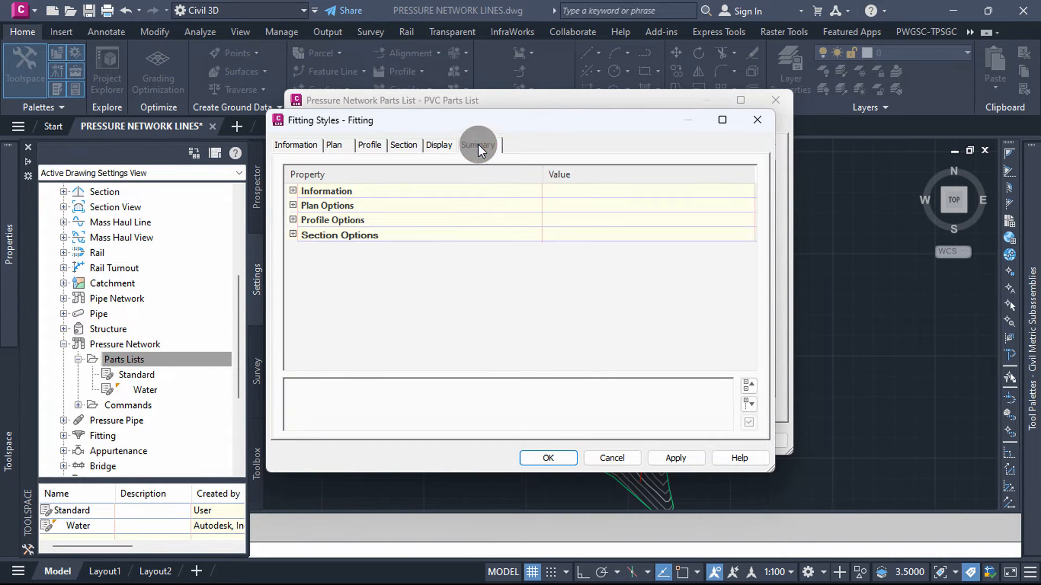
click(437, 146)
click(554, 452)
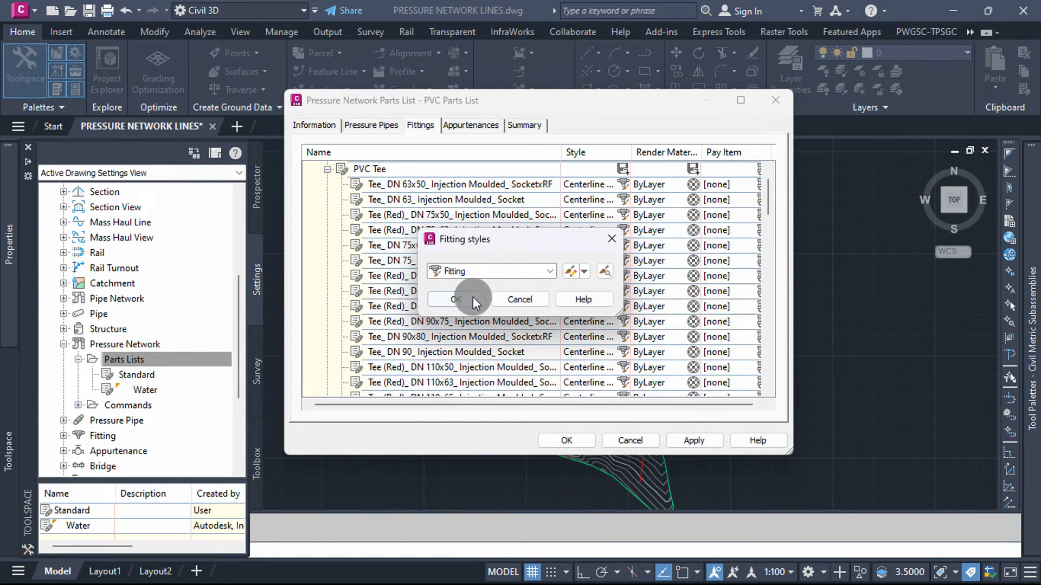
click(471, 297)
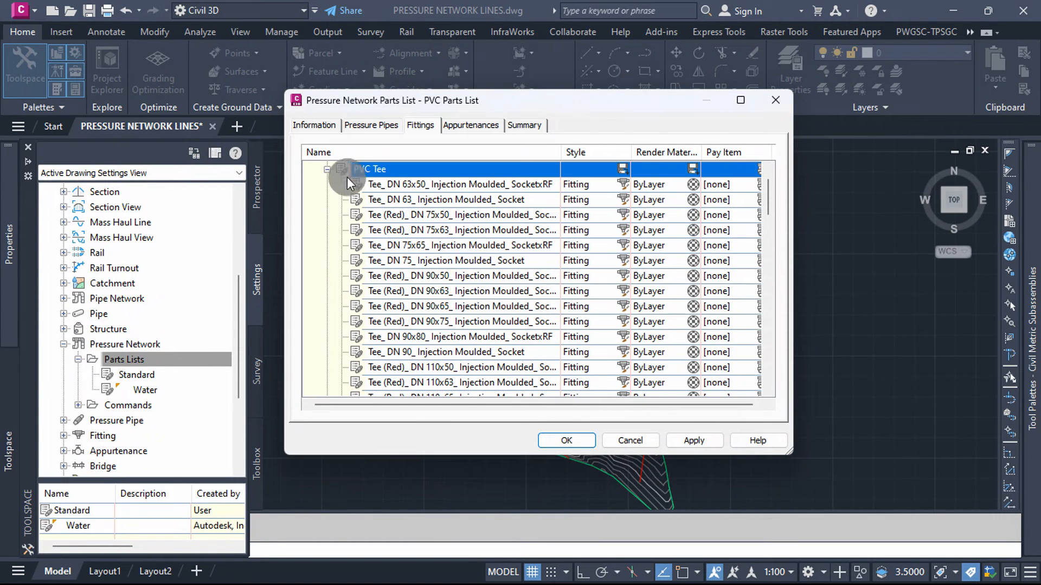
click(327, 169)
Step: Set the style of all PVC Coupling sizes to Fitting and collapse the coupling family
click(371, 215)
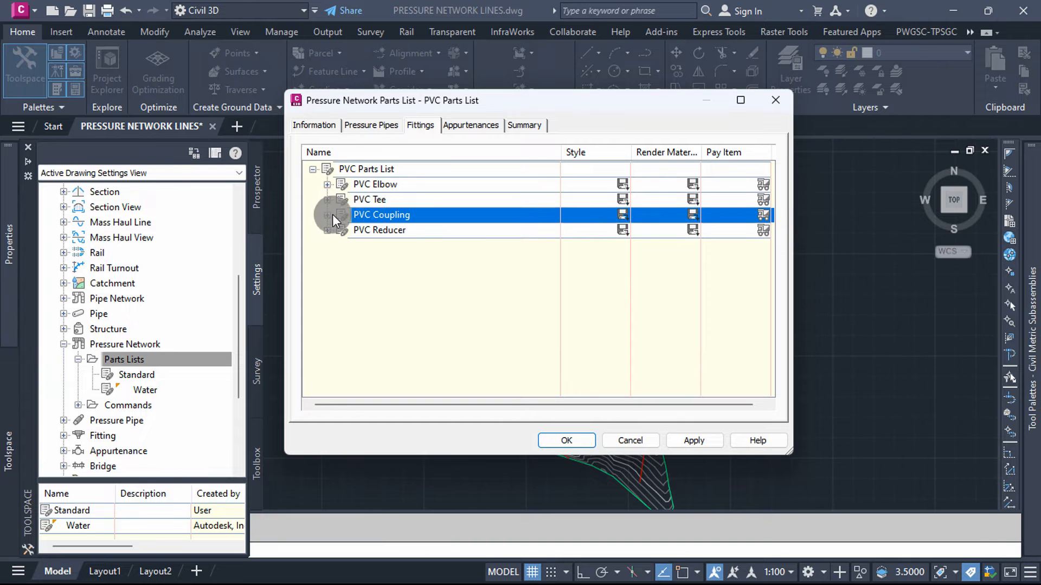
click(327, 214)
click(623, 169)
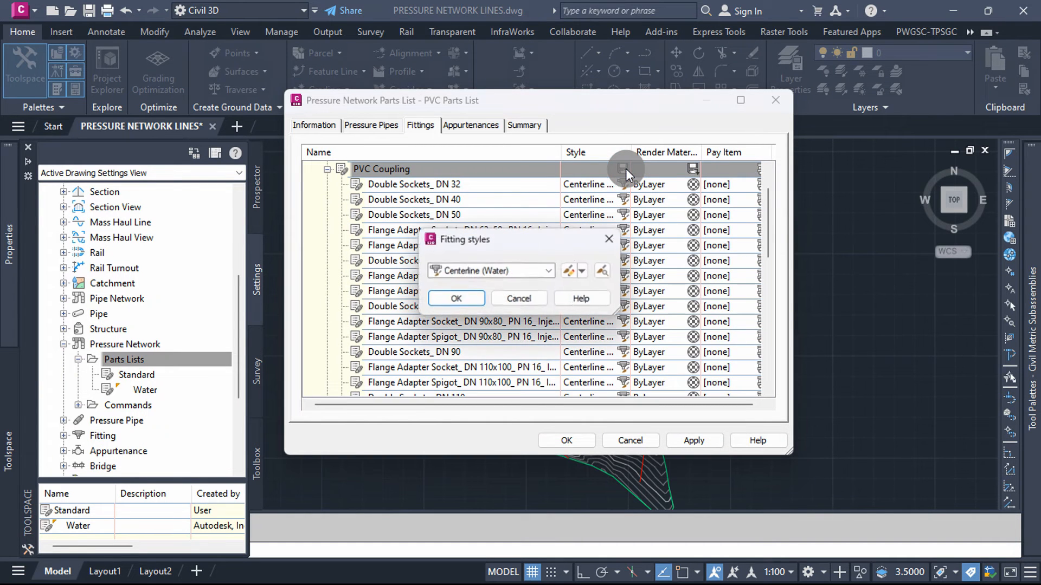
click(550, 271)
click(472, 295)
click(454, 299)
click(327, 169)
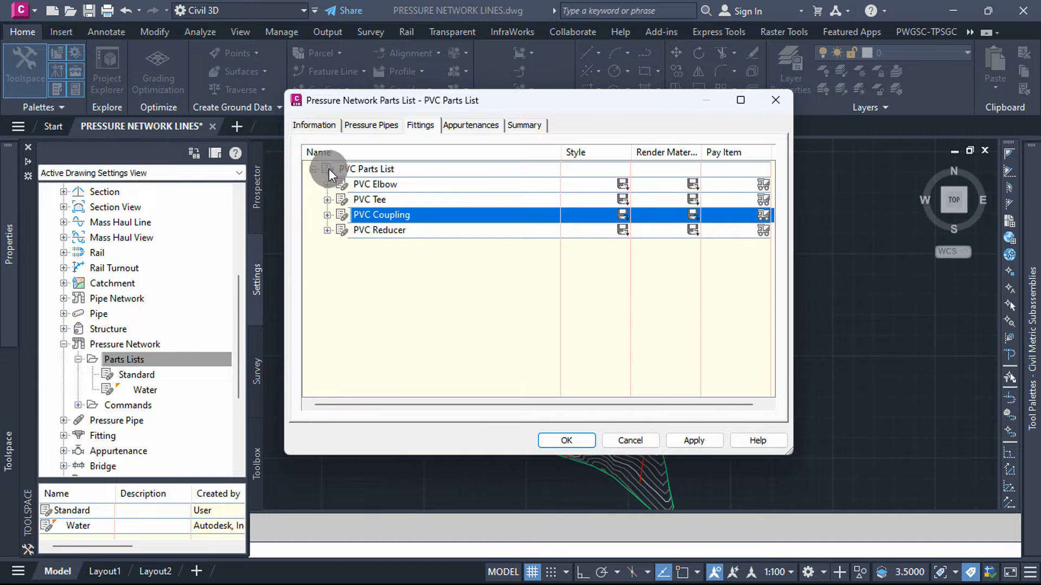
Step: Set the style of all PVC Reducer sizes to Fitting and collapse the fittings list
click(328, 230)
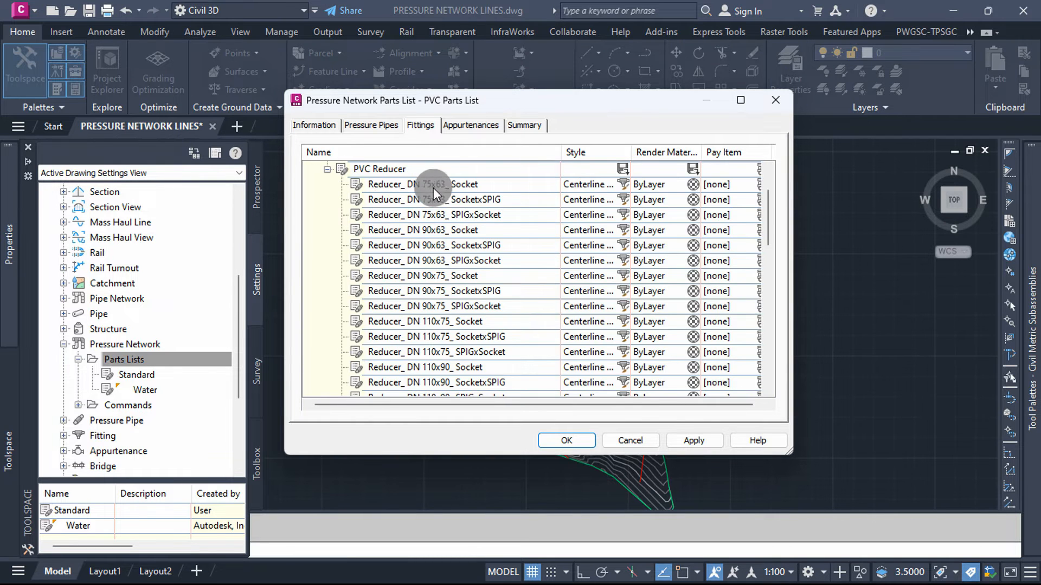
click(622, 170)
click(552, 270)
click(471, 298)
click(452, 297)
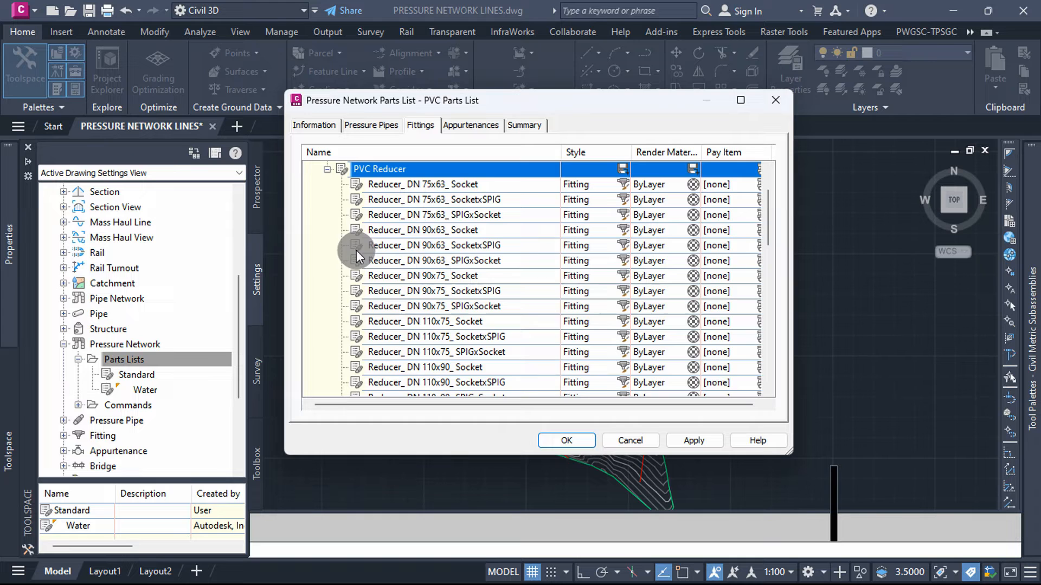
click(326, 169)
click(412, 215)
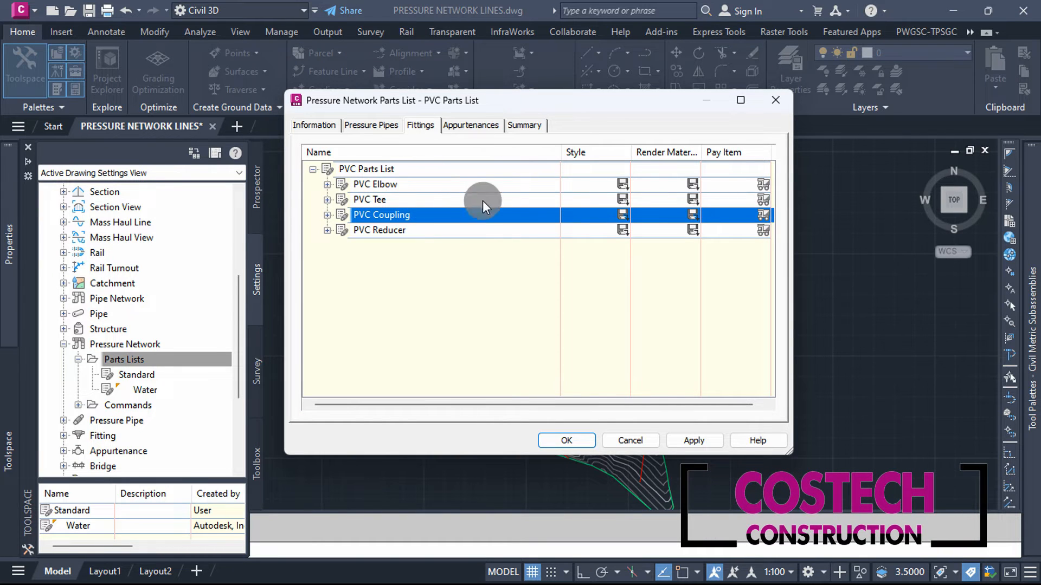
click(313, 170)
Step: Choose the PN 16 RF Air, Check, Gate and Globe Valve families from the Metric_PVC catalog as appurtenances for the PVC Parts List
click(461, 126)
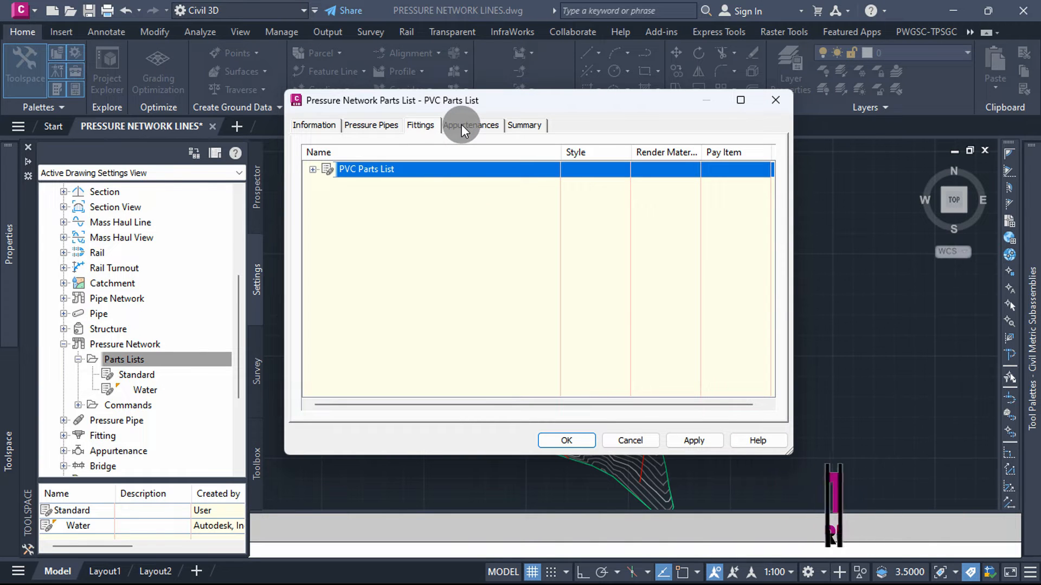
right_click(382, 168)
click(415, 175)
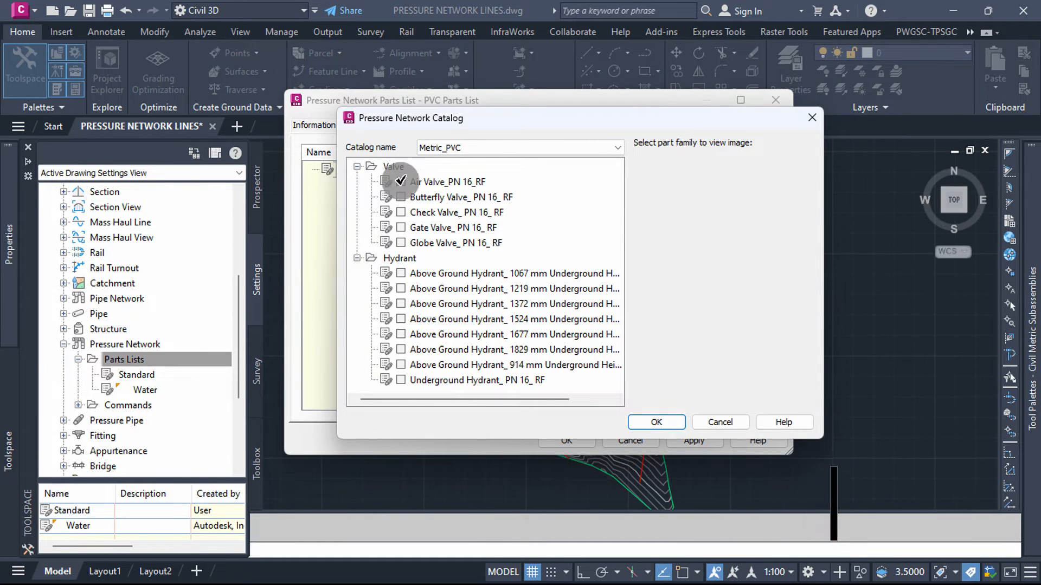
click(402, 181)
click(442, 198)
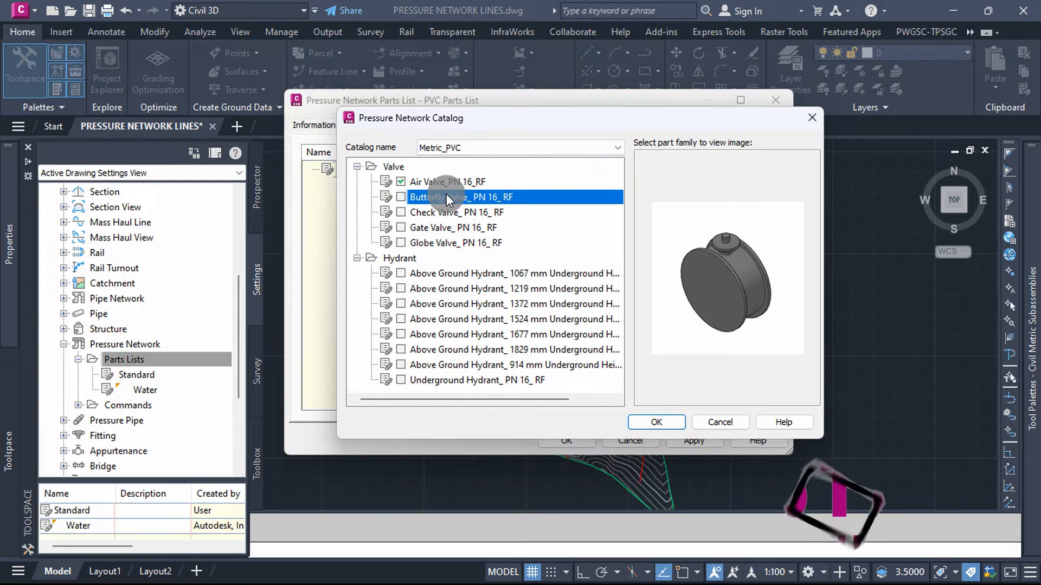
click(444, 214)
click(401, 212)
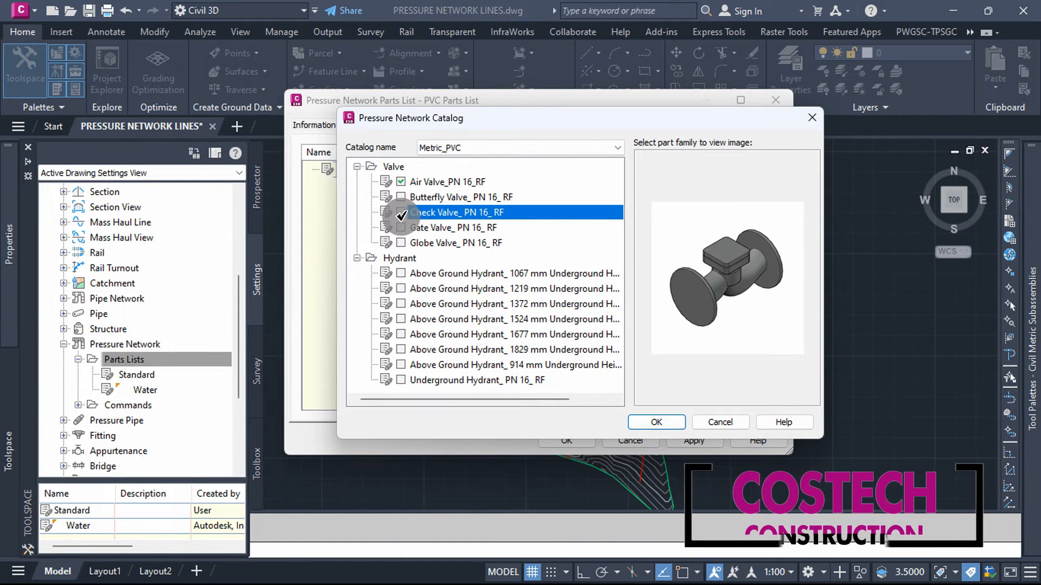
click(444, 226)
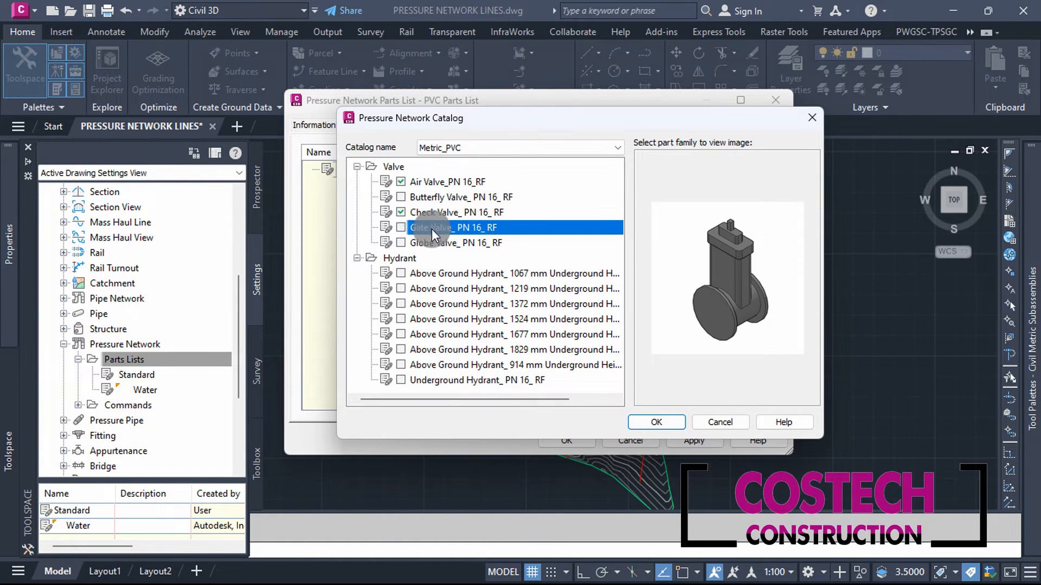
click(401, 228)
click(441, 240)
click(401, 243)
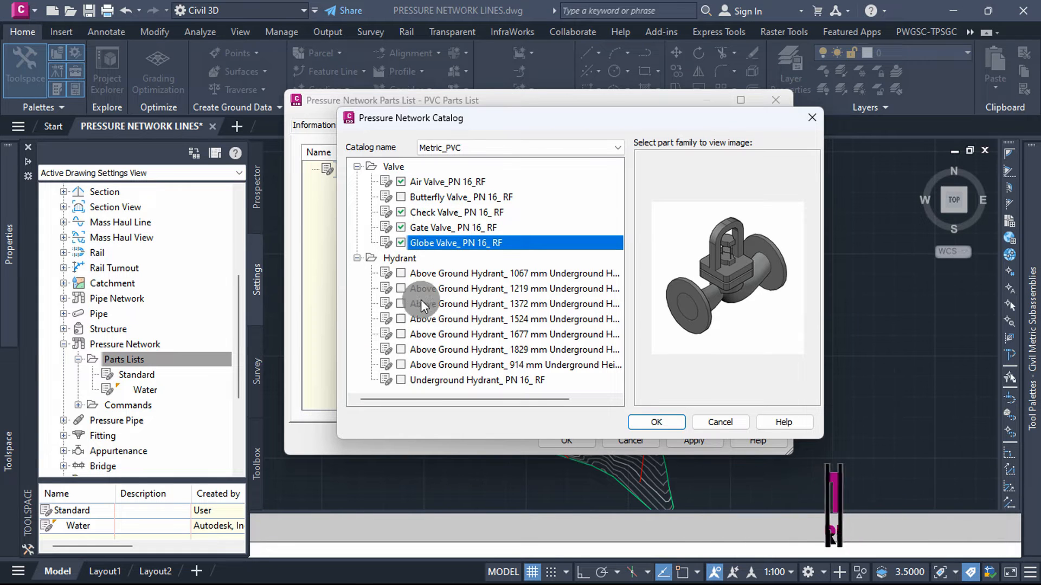
Step: Include the 1219 mm Above Ground Hydrant and Underground Hydrant PN 16 RF families and add the chosen appurtenances to the parts list
click(401, 289)
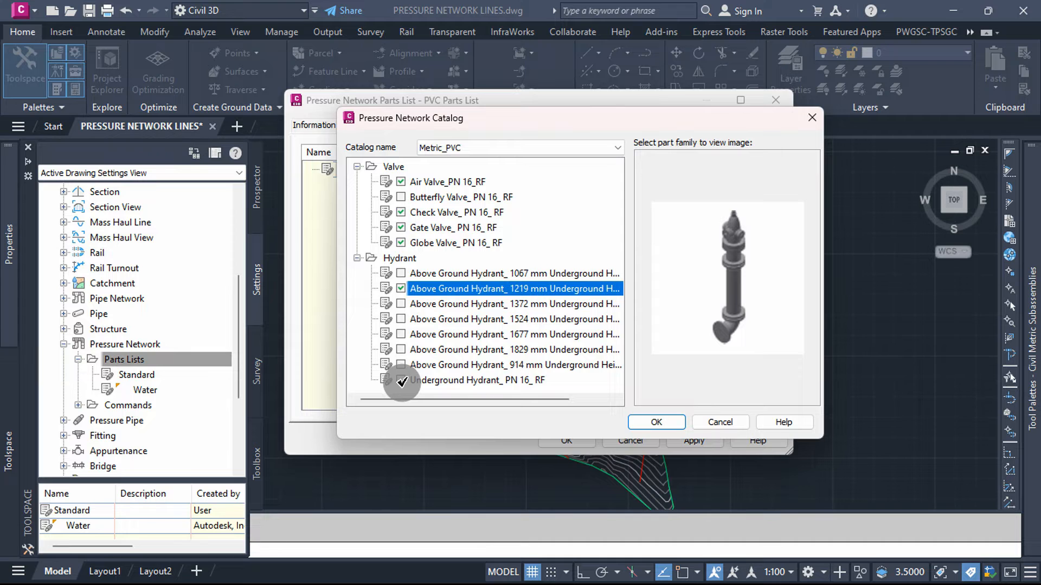
click(408, 383)
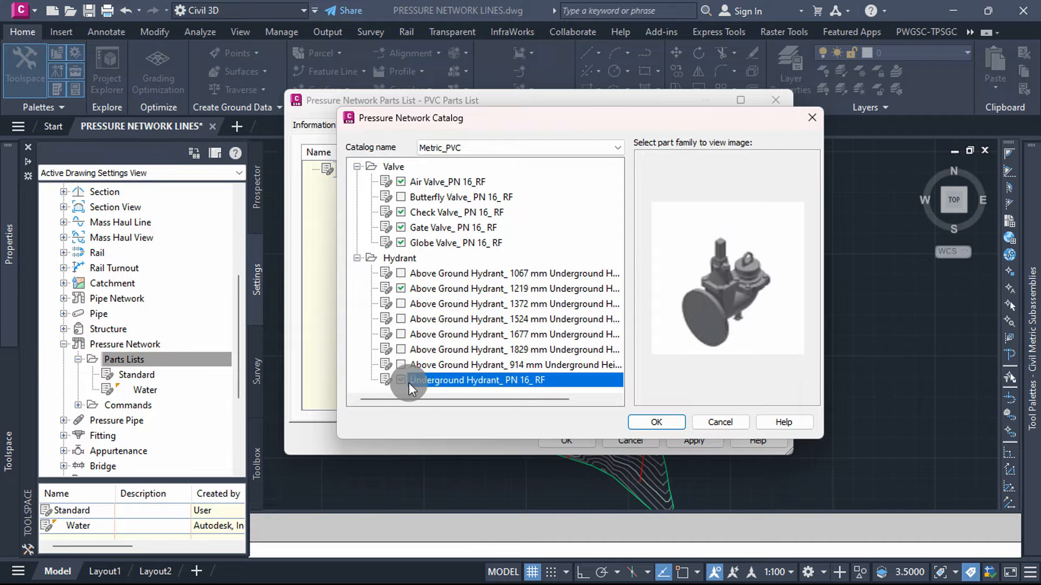
click(640, 422)
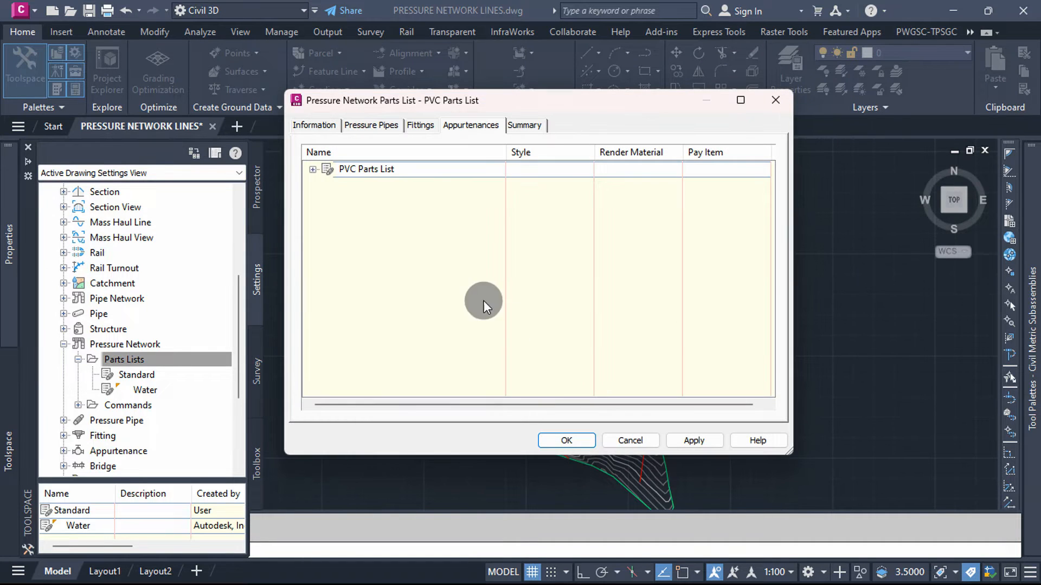
Step: Expand the appurtenance list and add all nominal diameter sizes to the Air Valve family
click(313, 170)
click(371, 184)
right_click(374, 184)
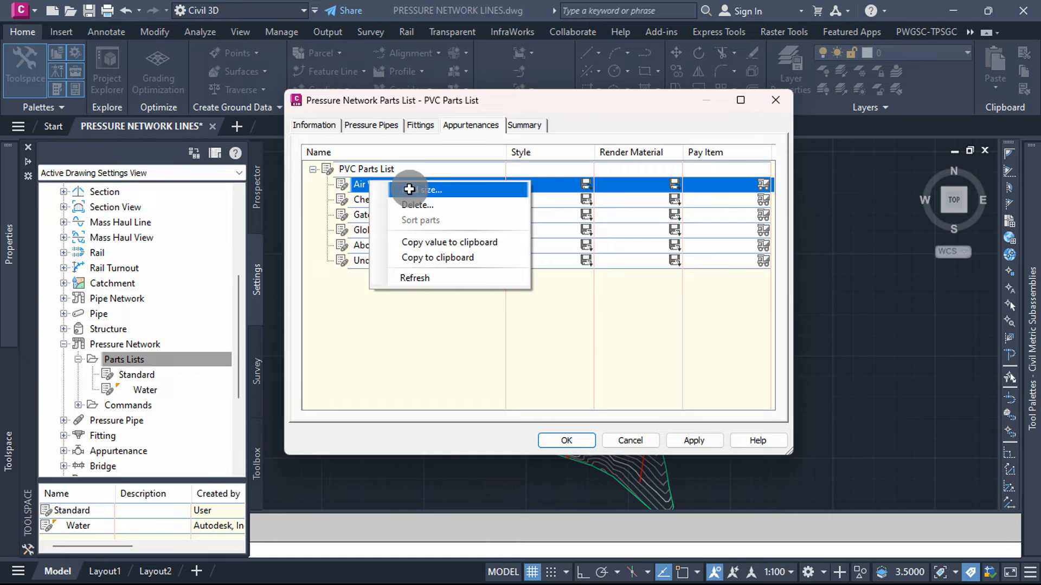
click(412, 188)
click(638, 220)
click(594, 367)
Step: Add all nominal diameter sizes to the Check Valve and Gate Valve families
right_click(407, 200)
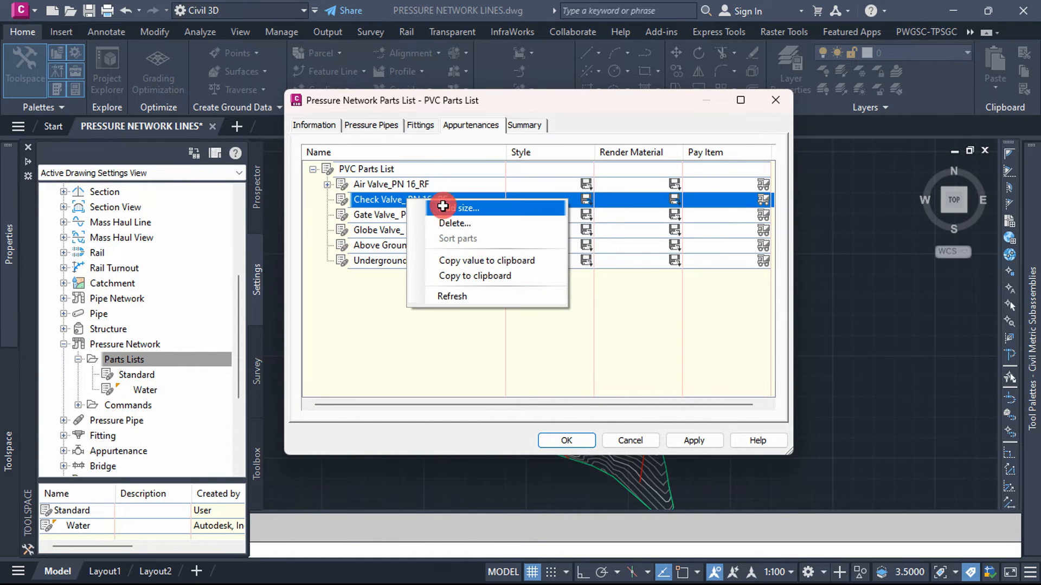
click(424, 204)
click(639, 217)
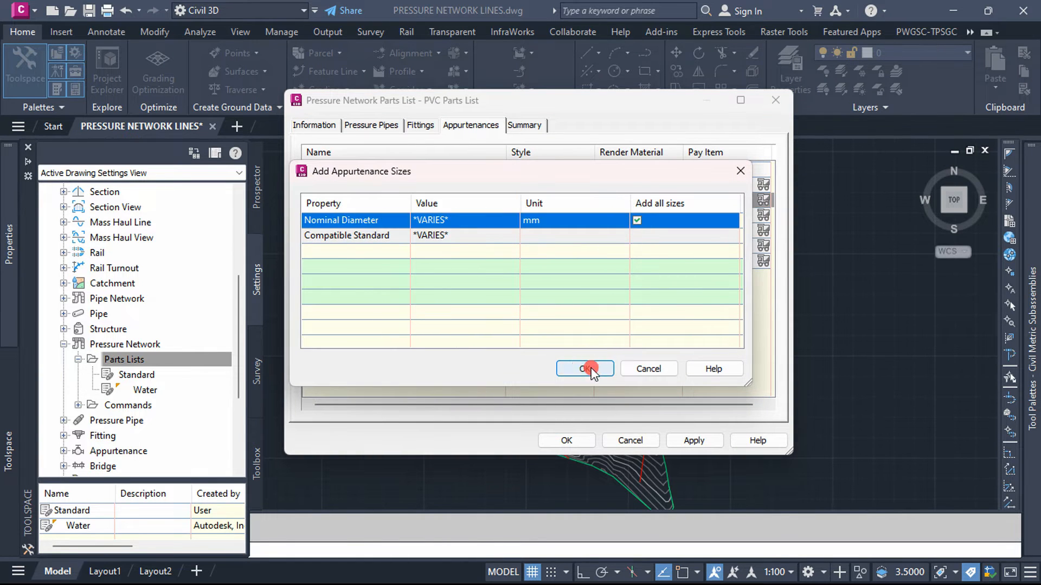
click(585, 368)
right_click(413, 216)
click(460, 217)
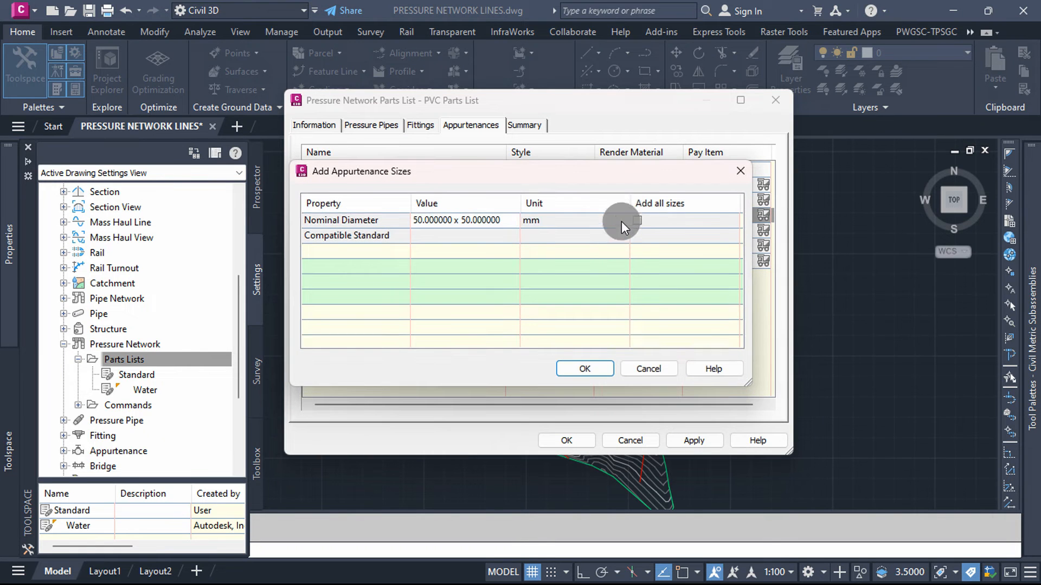
click(637, 220)
click(585, 369)
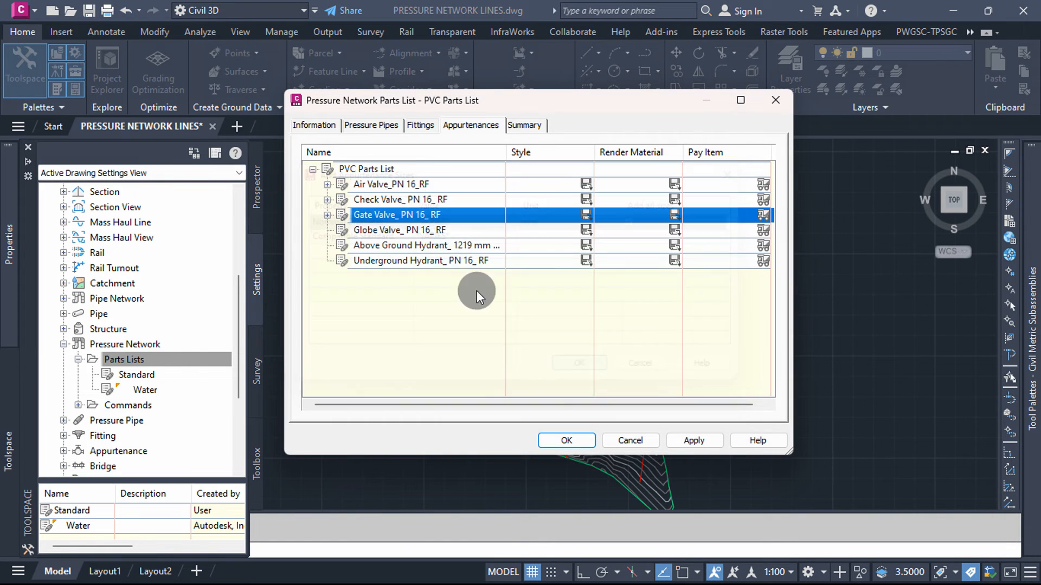
Step: Add all nominal diameter sizes to the Globe Valve family
right_click(431, 231)
click(487, 237)
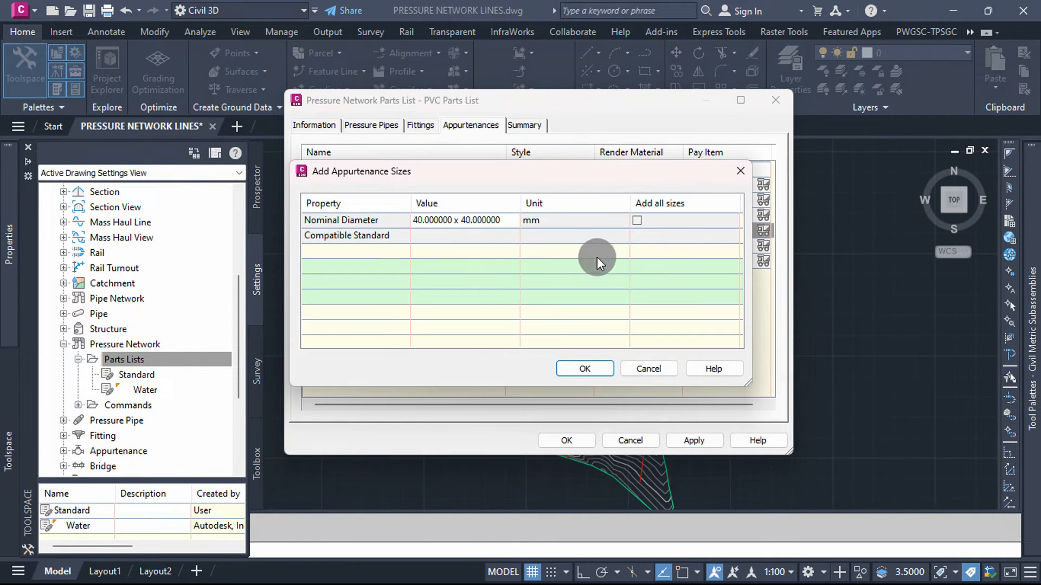
click(637, 220)
click(585, 369)
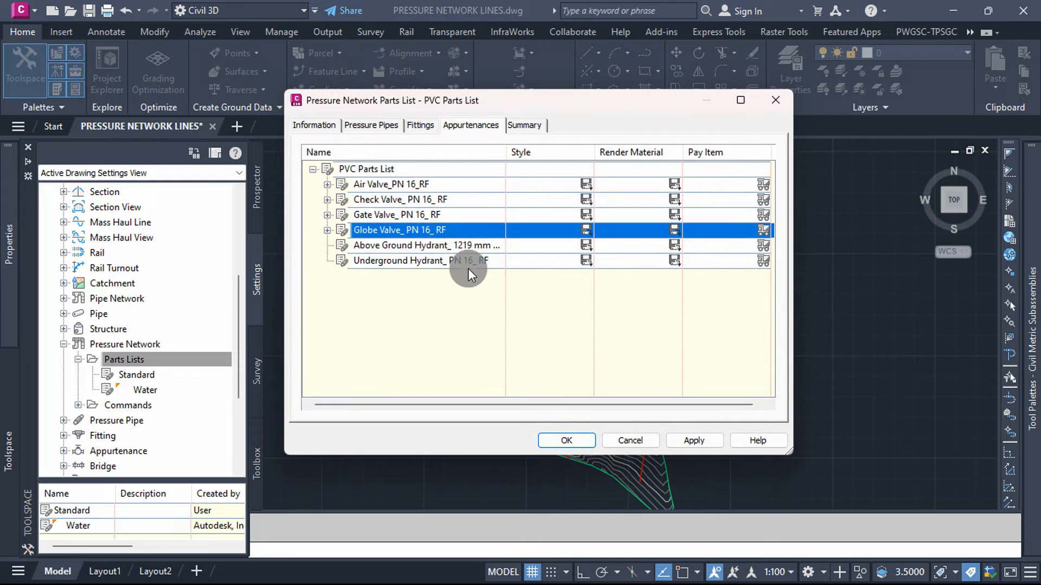
Step: Add all nominal diameter sizes to the 1219 mm Above Ground Hydrant and Underground Hydrant families
right_click(437, 247)
click(482, 252)
click(638, 218)
click(585, 368)
right_click(437, 261)
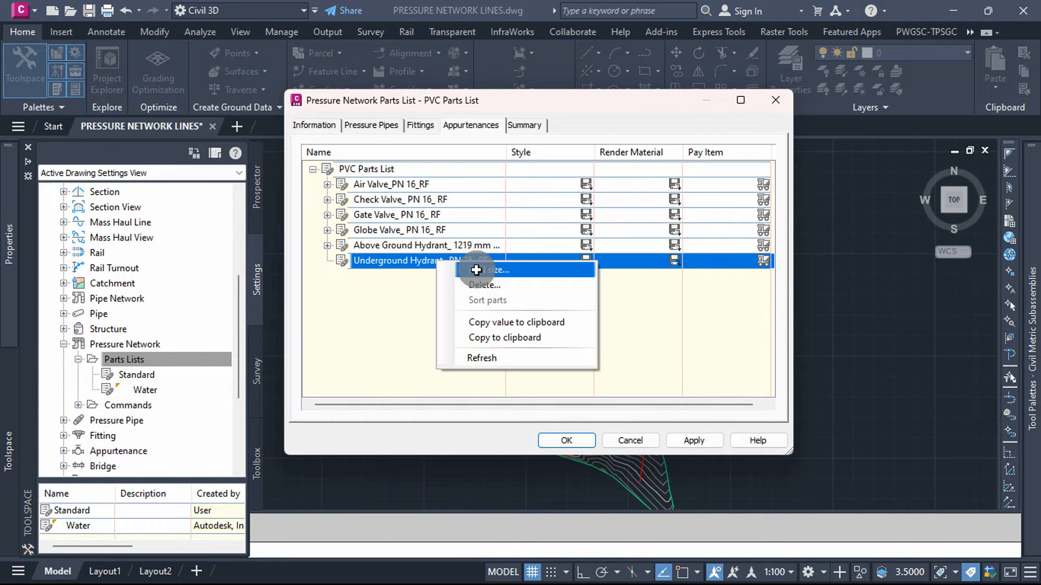
click(476, 270)
click(637, 220)
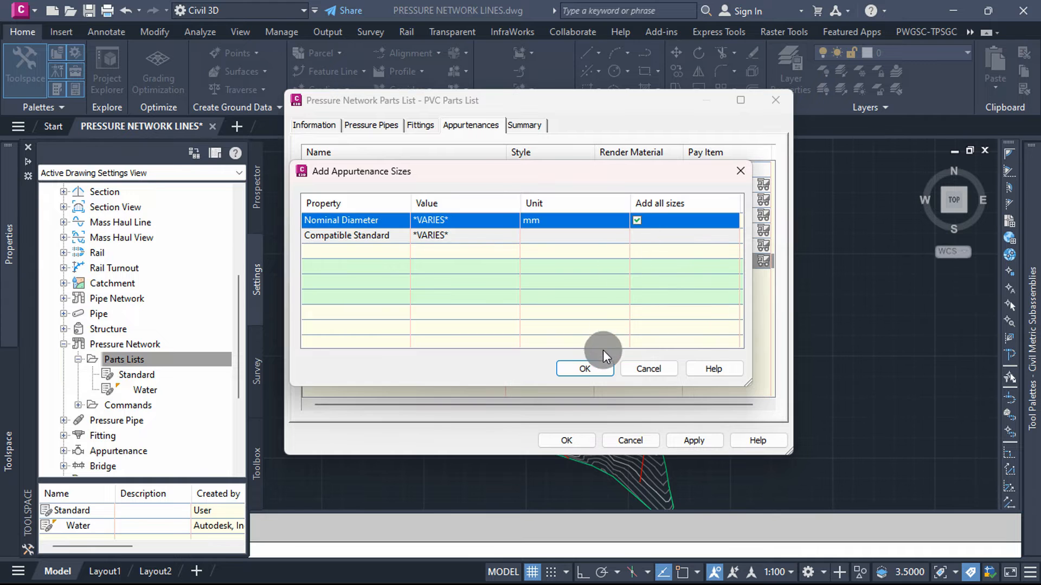
click(597, 368)
Step: Choose Valve as the appurtenance style for the 1219 mm Above Ground Hydrant size and collapse its family
click(327, 260)
click(327, 261)
click(327, 246)
click(526, 262)
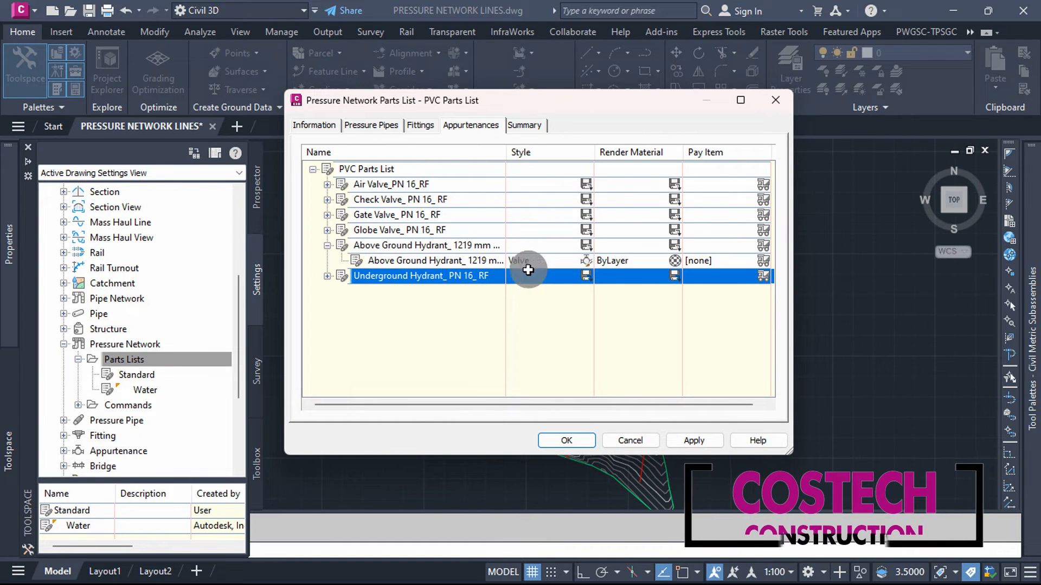
click(588, 260)
click(550, 271)
click(462, 292)
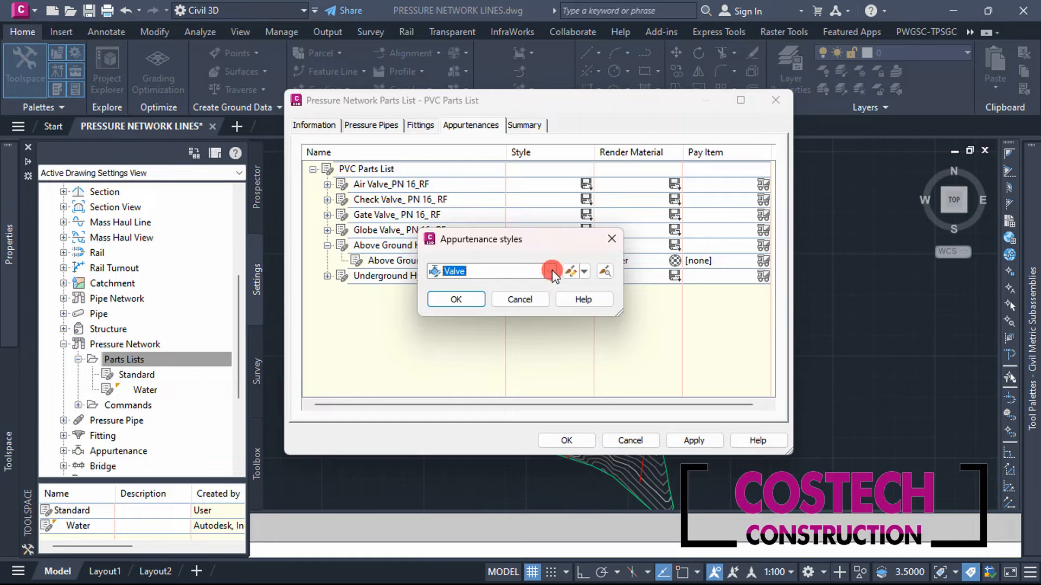
click(460, 294)
click(328, 245)
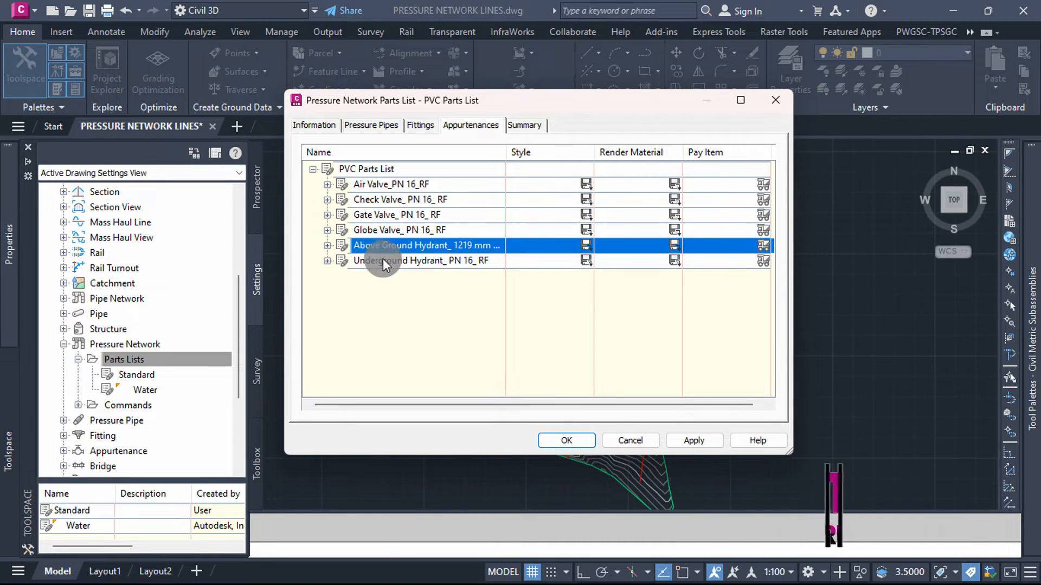
Step: Examine the sizes and styles in the Globe, Gate, Check and Air Valve families, collapsing each one and the whole list
click(327, 230)
click(327, 230)
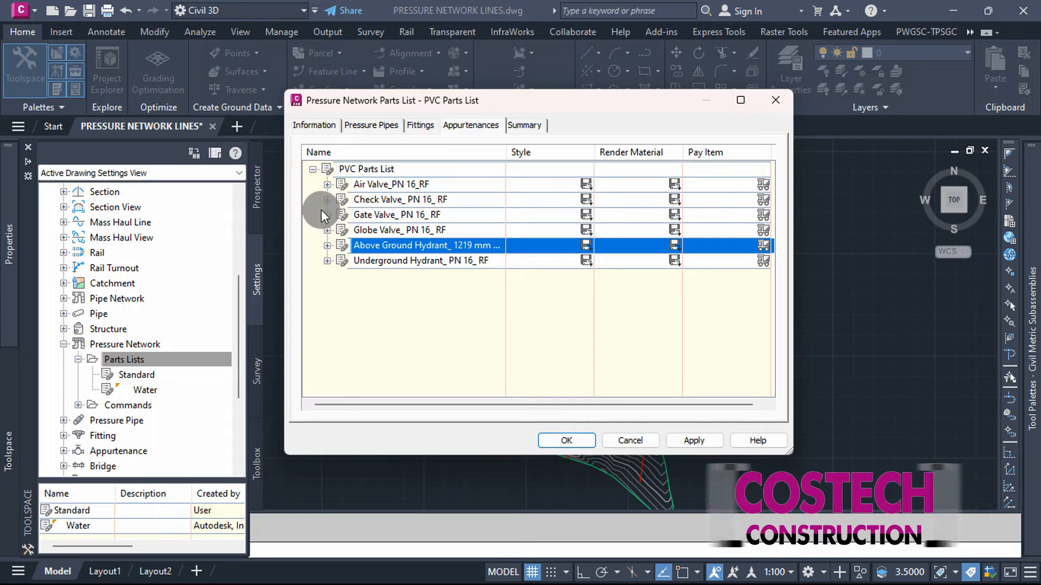
click(328, 215)
click(328, 215)
click(328, 201)
click(328, 200)
click(328, 186)
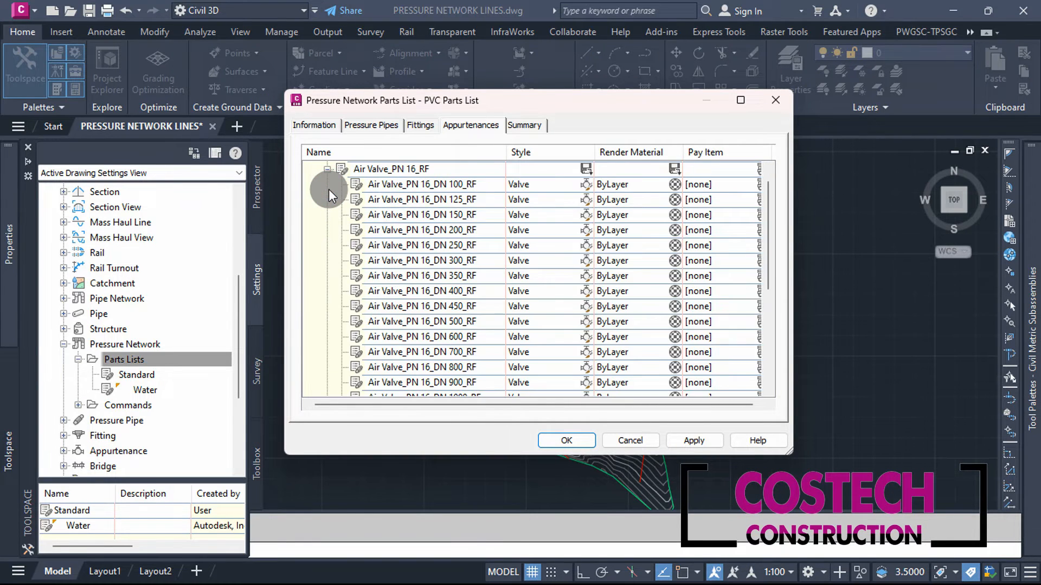
click(328, 169)
click(313, 165)
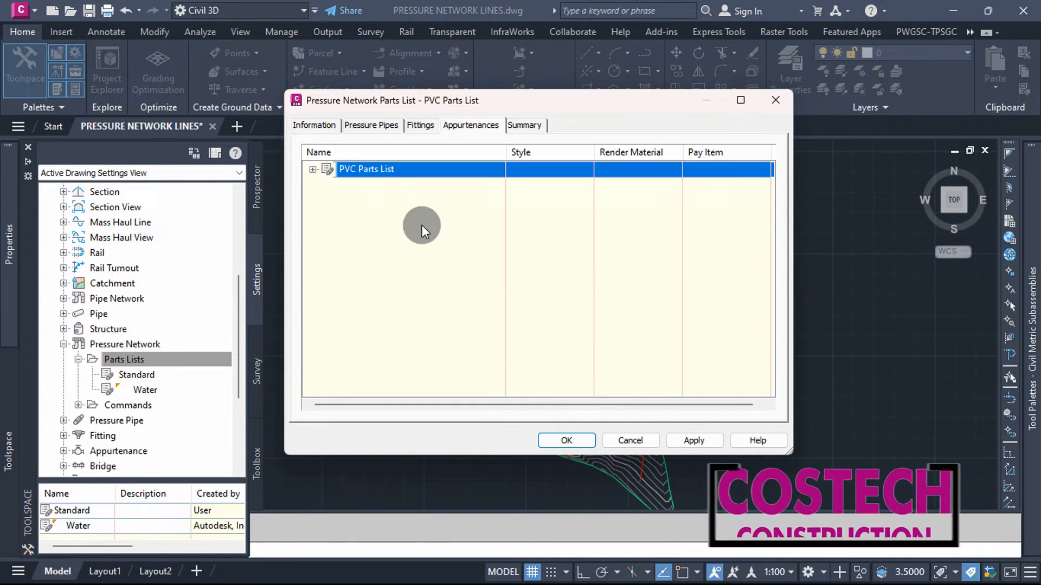
Step: Apply the appurtenance settings, save the PVC Parts List and return to the drawing
click(692, 437)
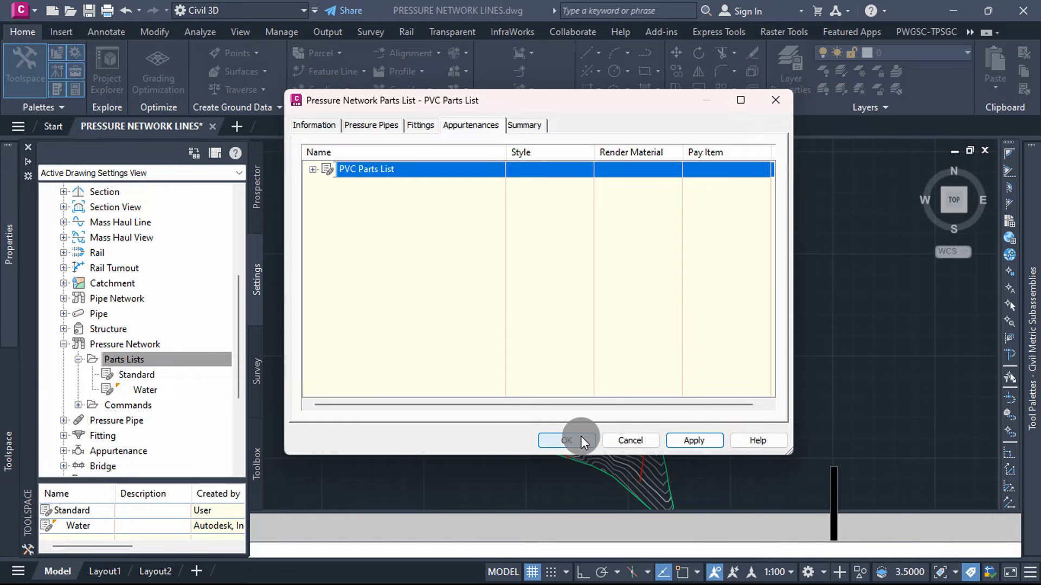
click(566, 440)
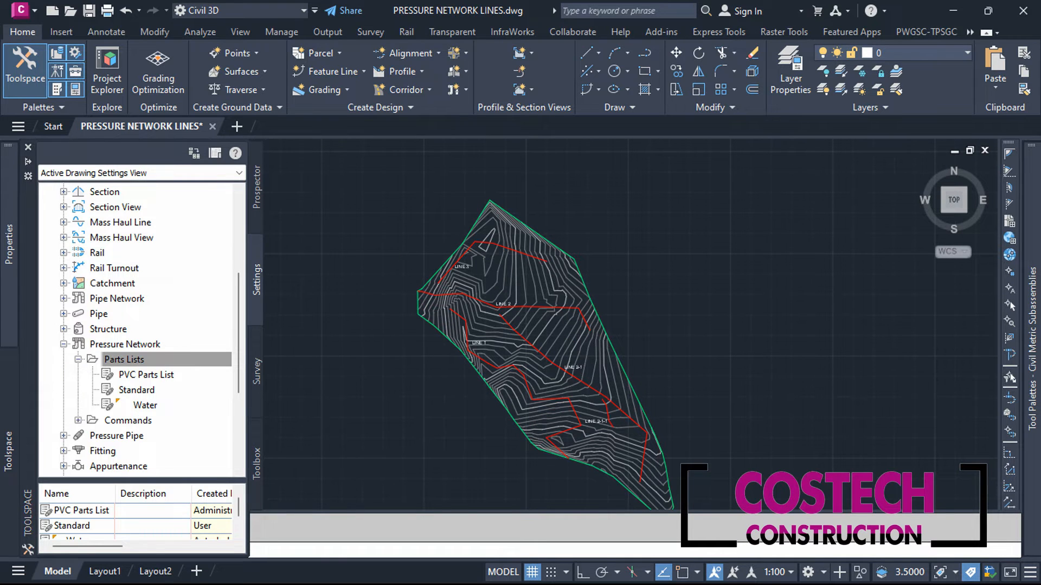
click(358, 263)
click(324, 290)
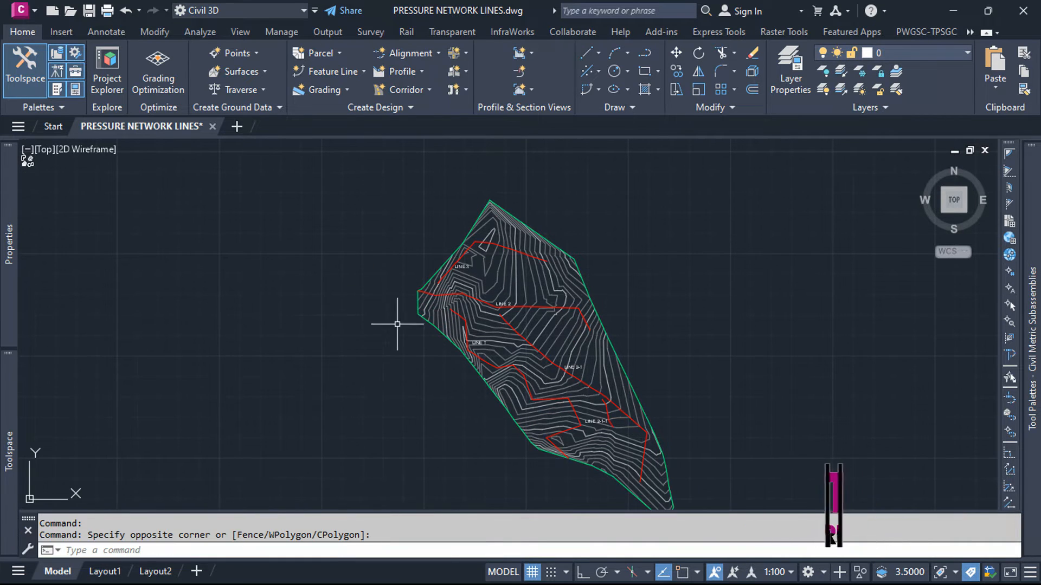
Step: Review the workflow list in the drawing and the layout of the proposed lines over the surface contours
scroll(412, 345, down, 4)
scroll(412, 346, down, 4)
scroll(132, 325, up, 6)
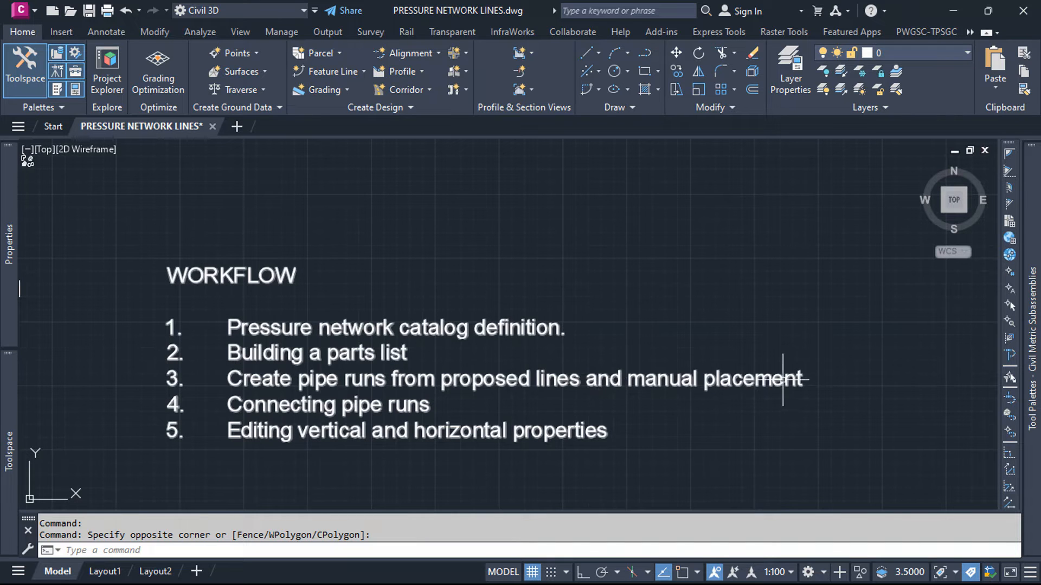
scroll(256, 378, down, 5)
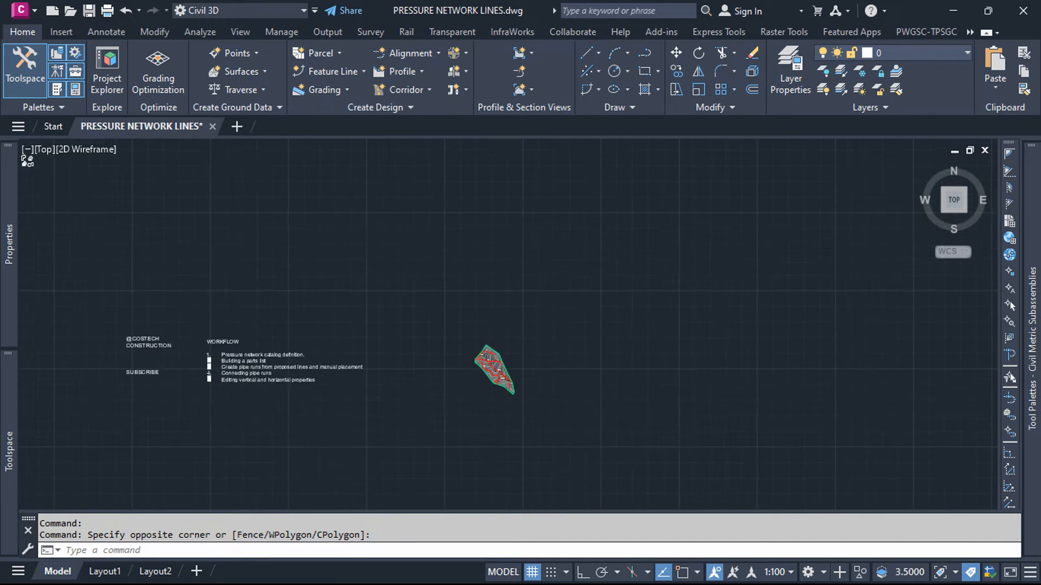
scroll(360, 360, up, 4)
scroll(393, 379, up, 7)
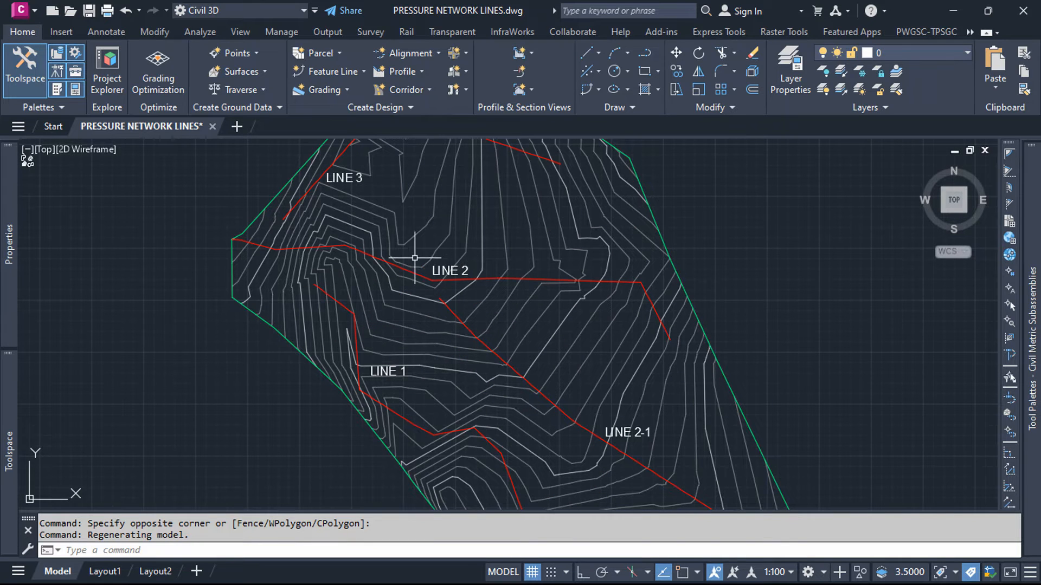
scroll(486, 283, down, 2)
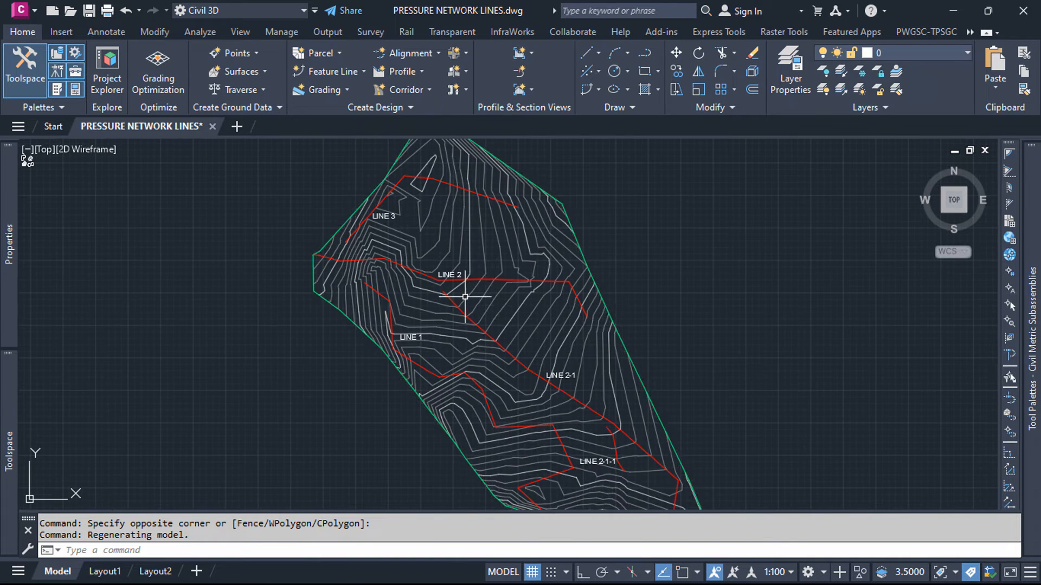
scroll(477, 296, down, 2)
scroll(483, 280, up, 2)
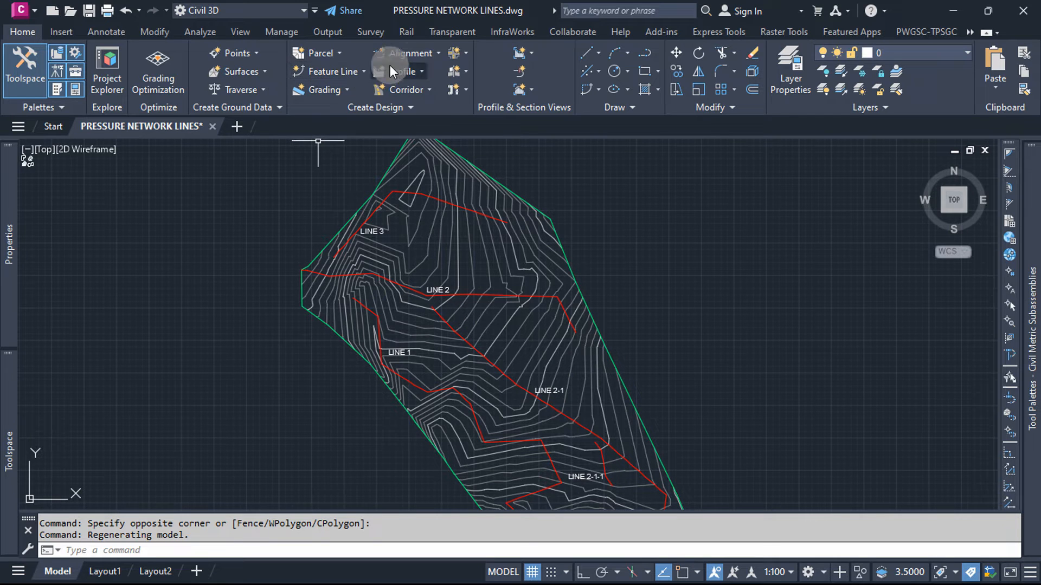
Step: Start creating an alignment from objects using the LINE 2-1 polyline, accepting the default direction
click(438, 54)
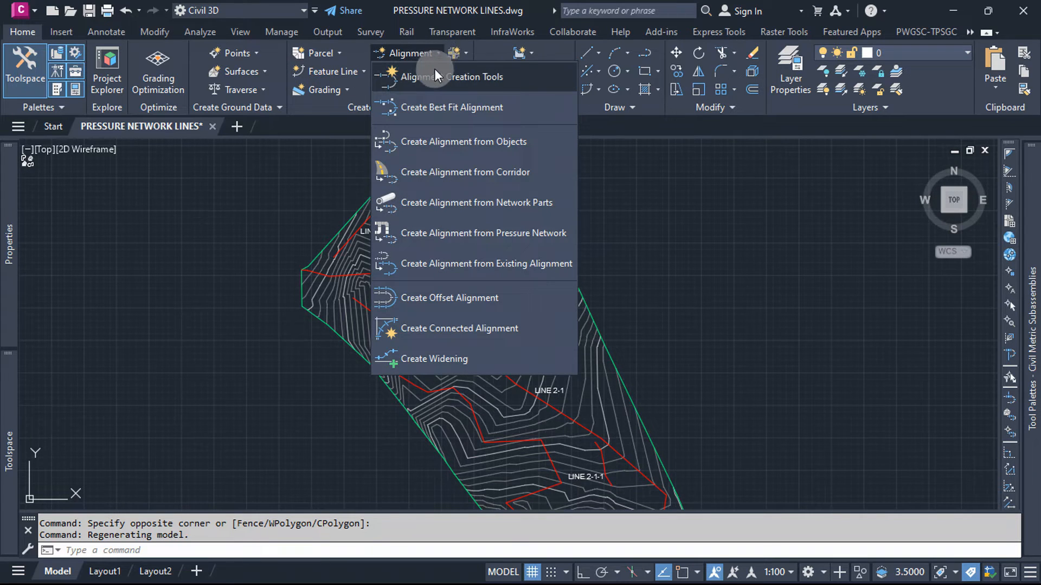
click(433, 140)
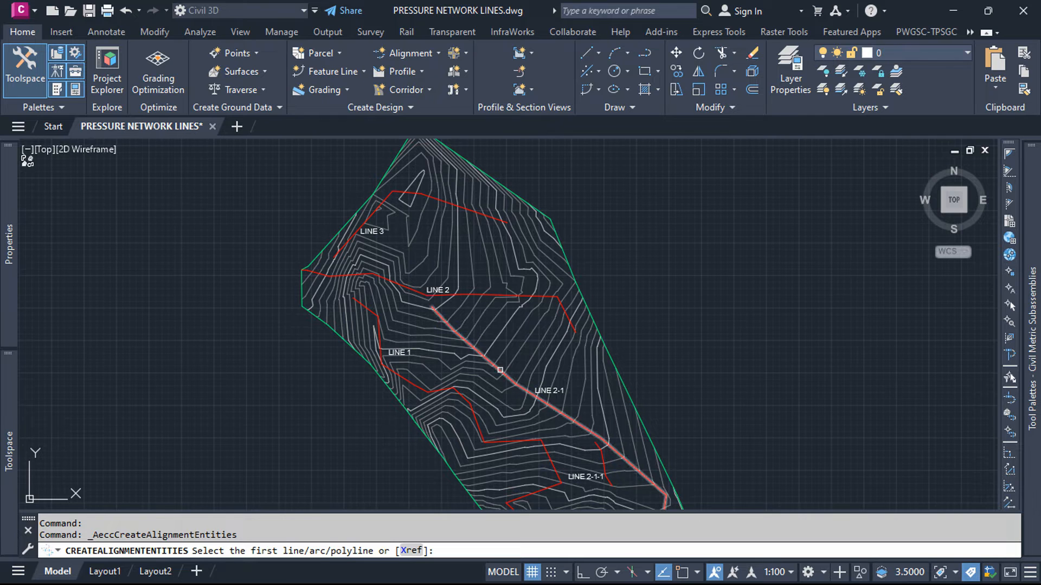
click(500, 371)
key(Return)
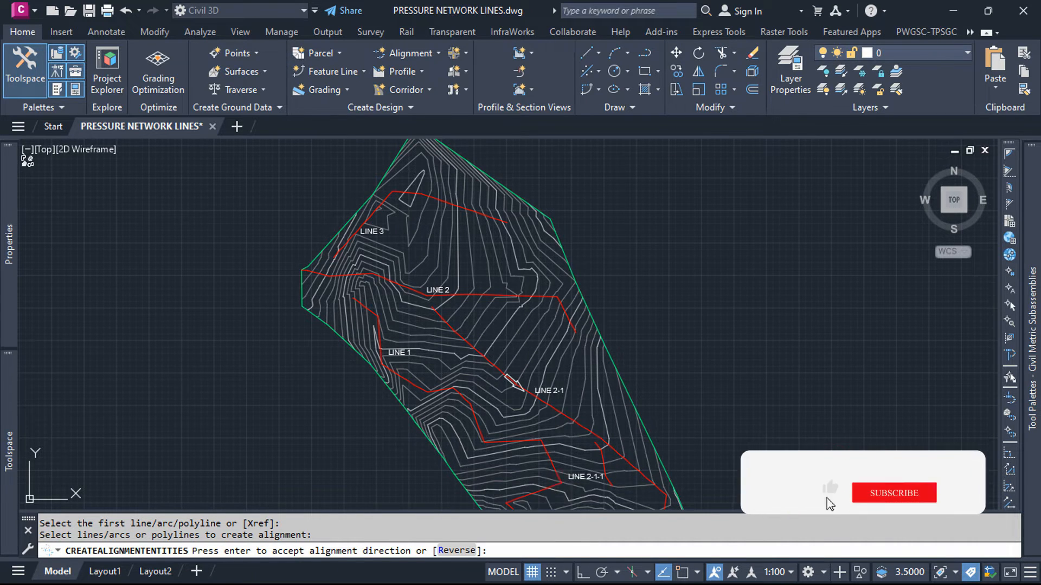
key(Return)
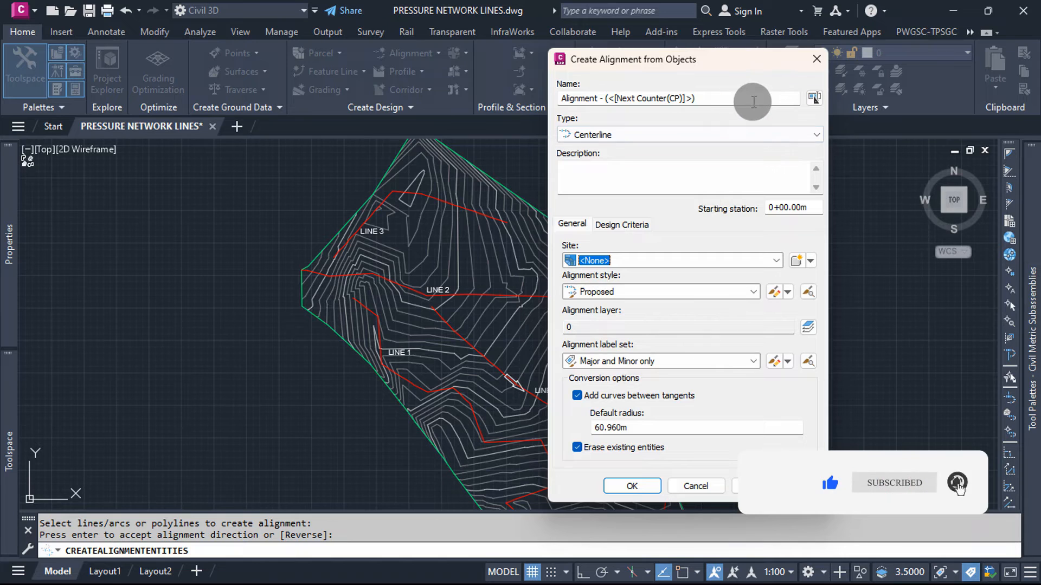
Step: Name the alignment "2-1 Alignment" and keep the Major and Minor only label set after checking the available sets
drag(753, 102, 550, 116)
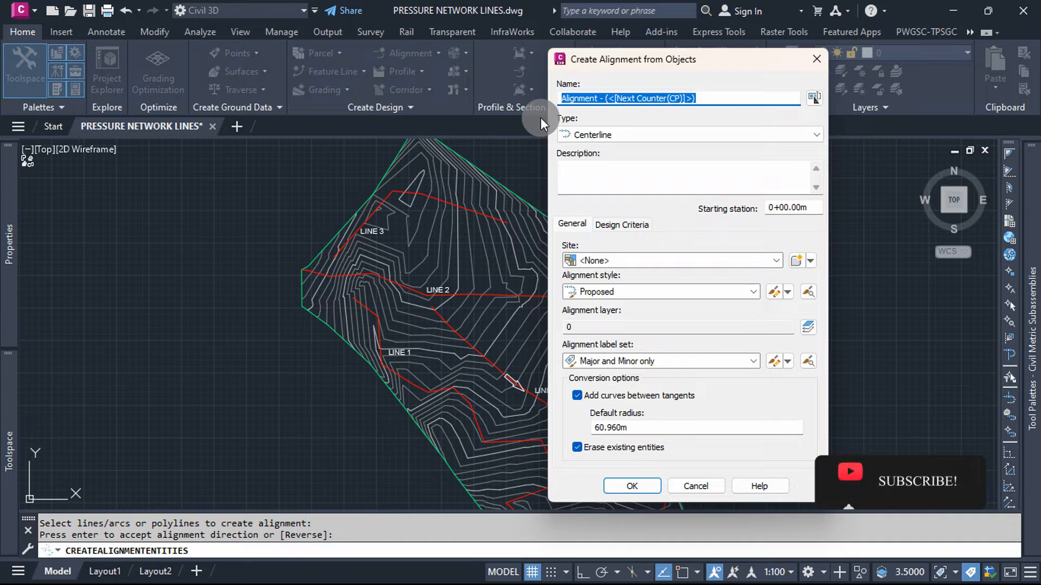
text(2-1 )
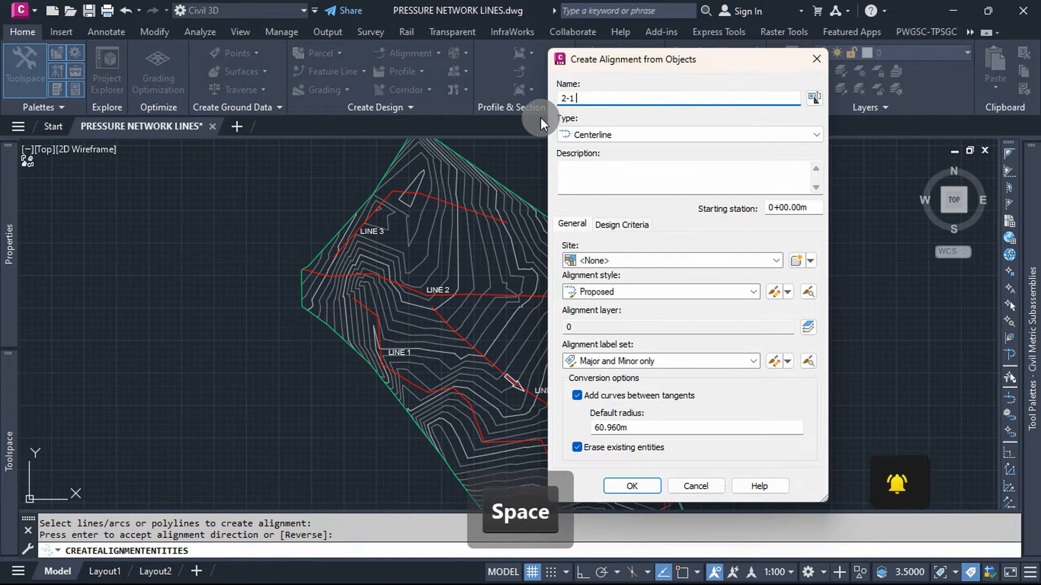
text(Ali)
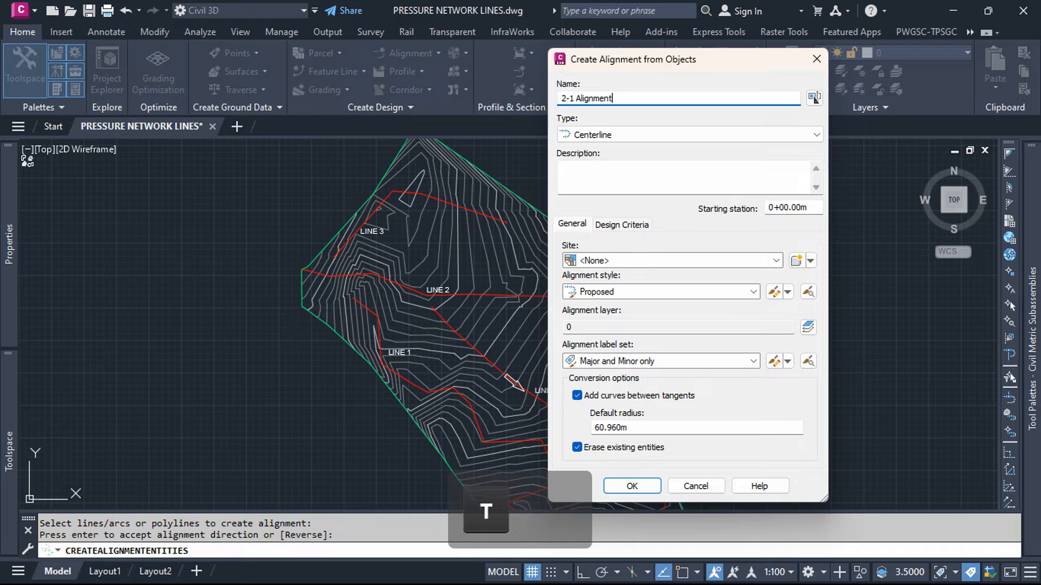
text(gnment)
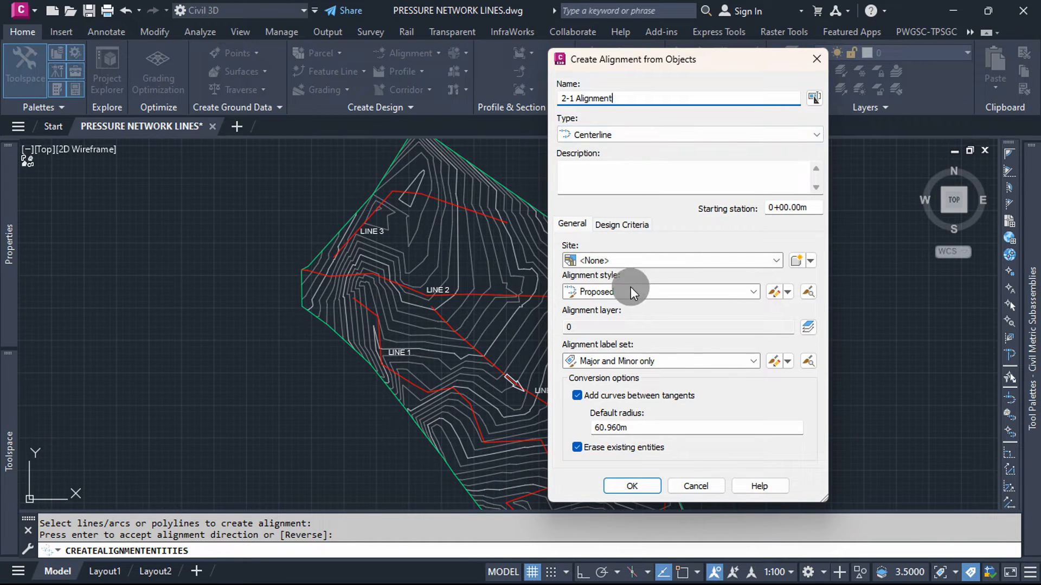
click(752, 361)
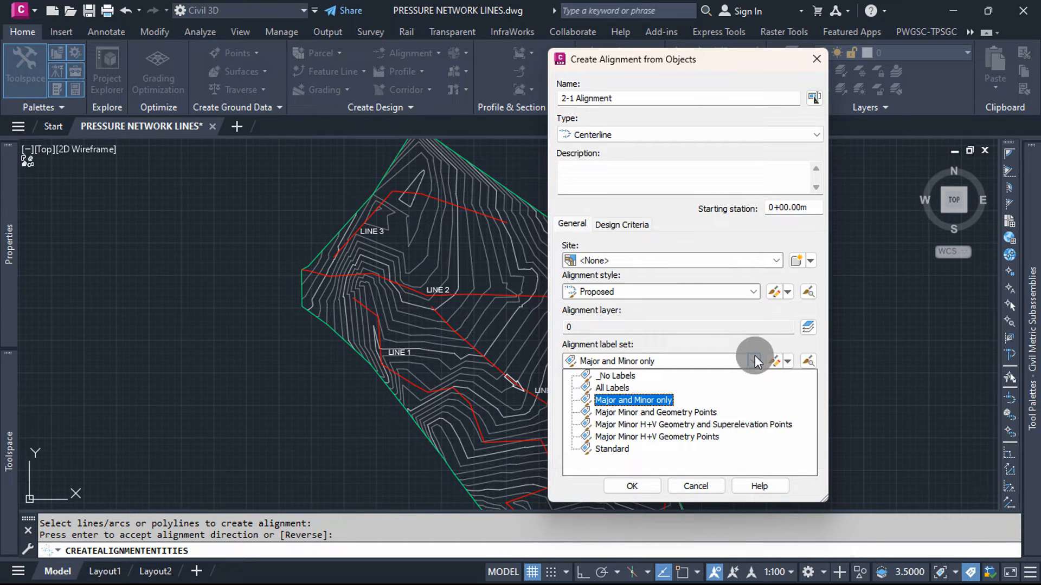
click(755, 362)
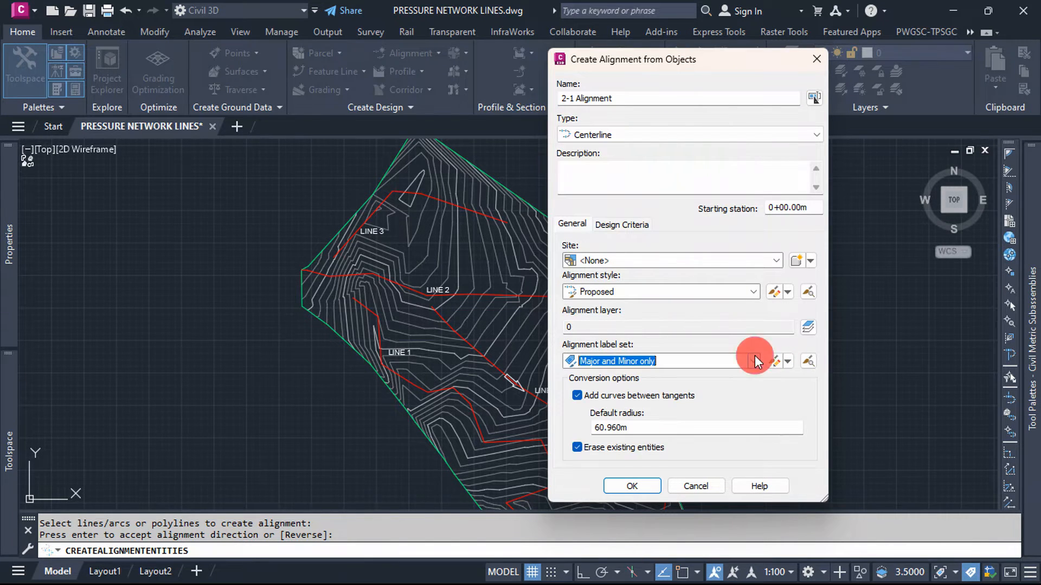
click(755, 361)
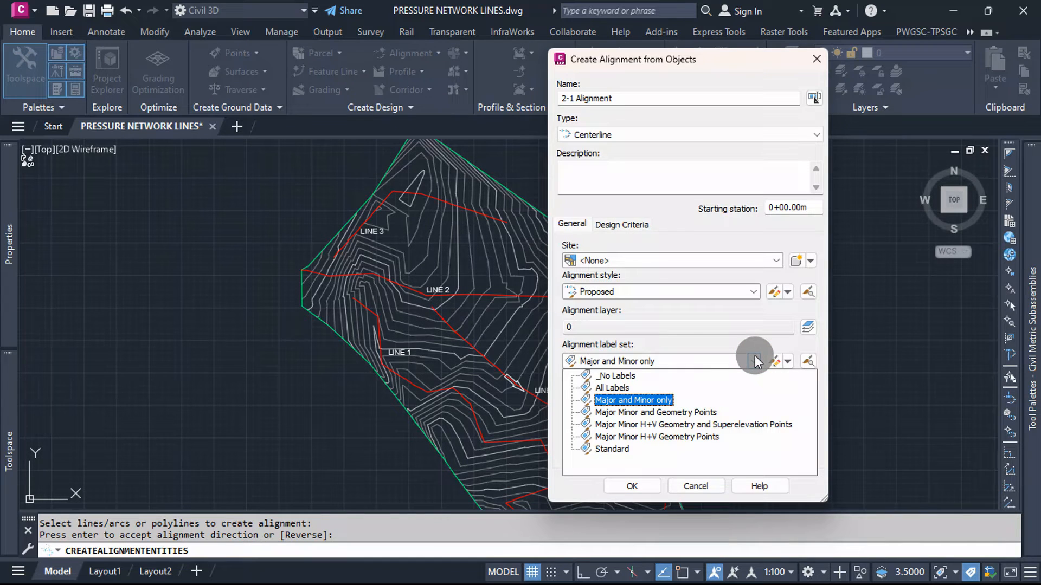
click(755, 361)
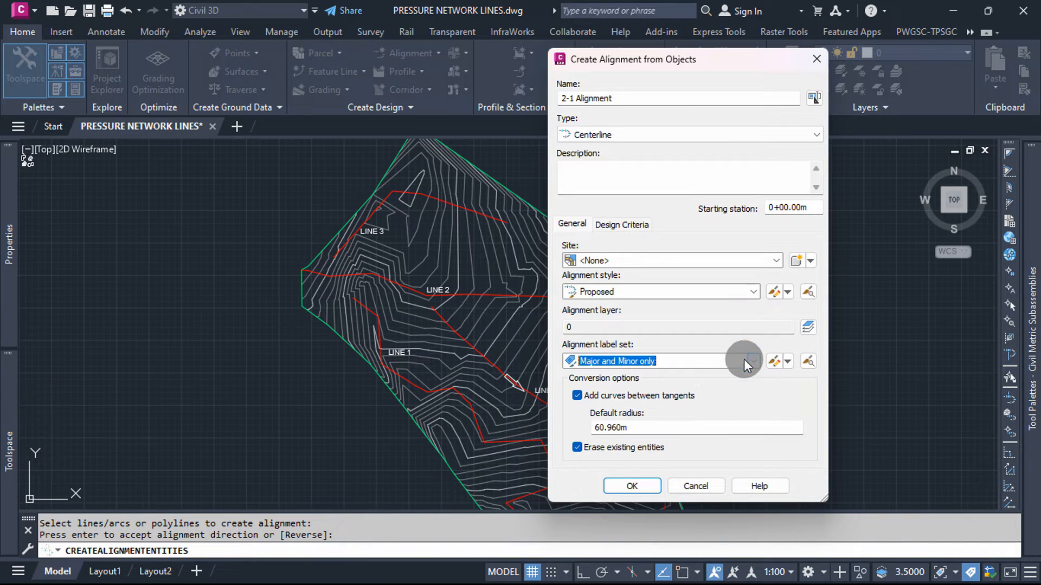
Step: Turn off adding curves between tangents and erasing existing entities, check the design criteria, and create the alignment
click(624, 397)
click(595, 448)
click(618, 226)
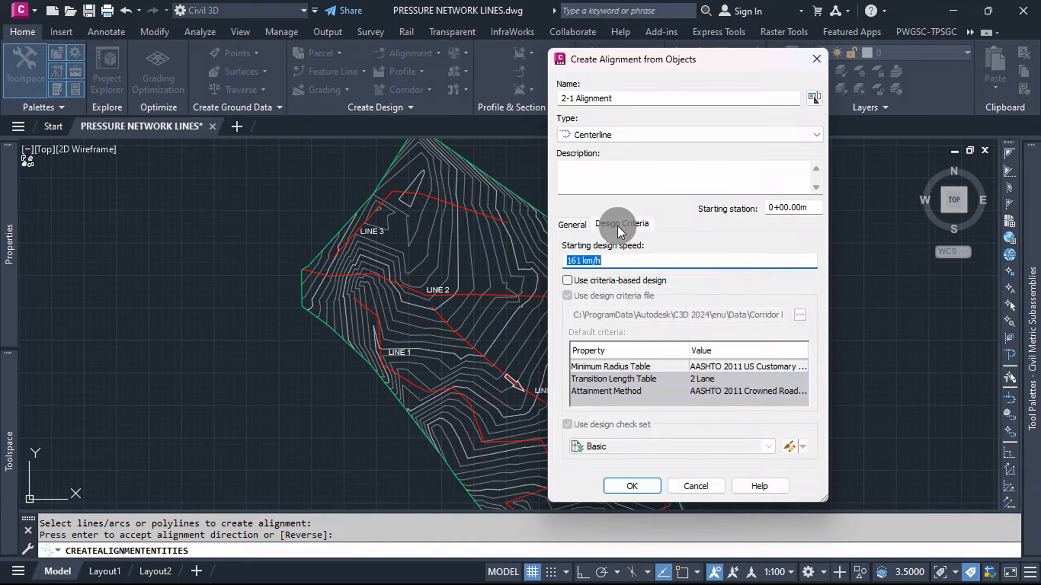
click(569, 226)
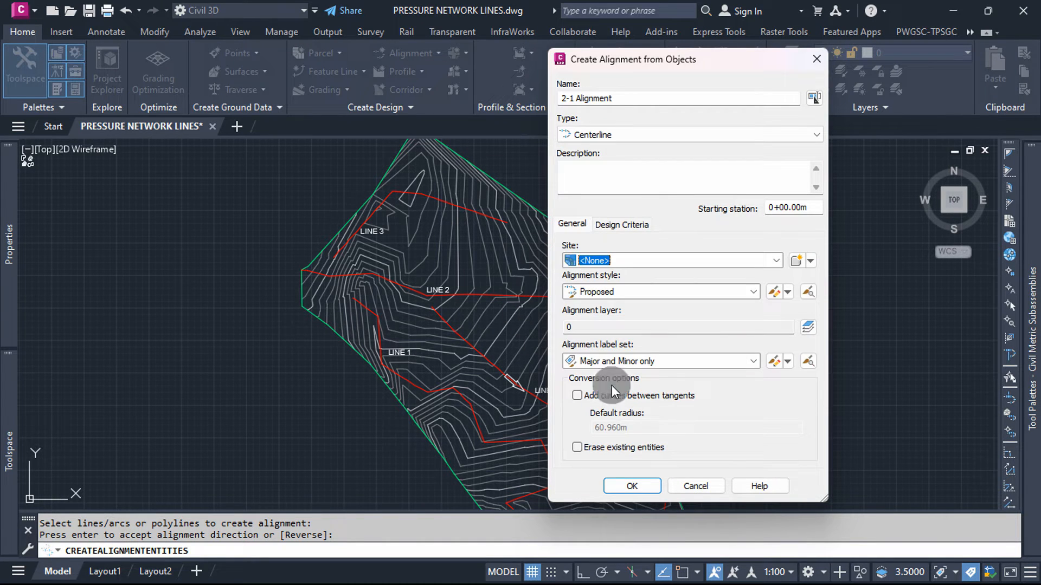
click(622, 488)
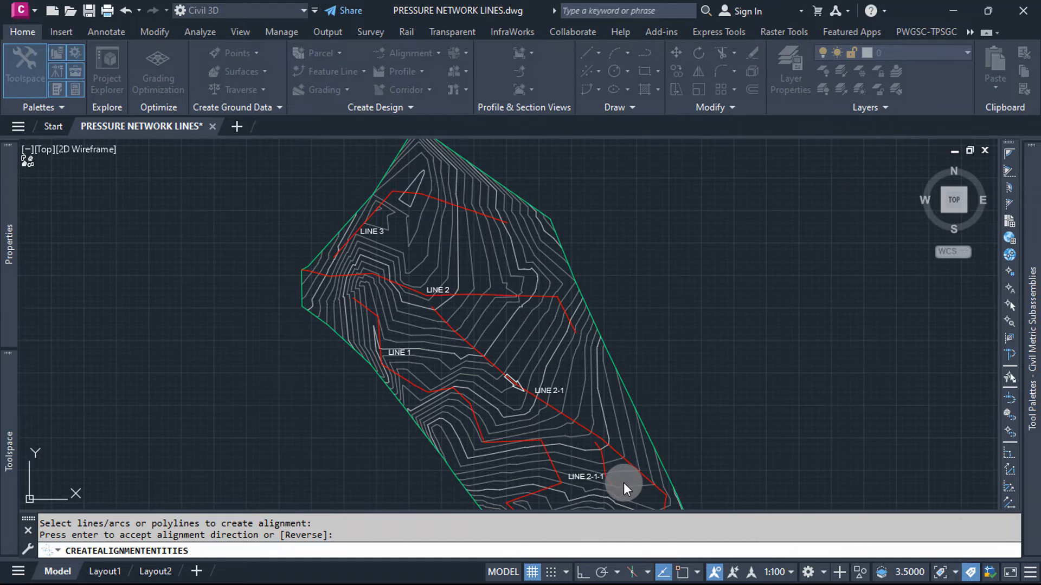
Step: Open the new alignment's labels for editing and set the major station increment to 10 m
scroll(471, 290, up, 6)
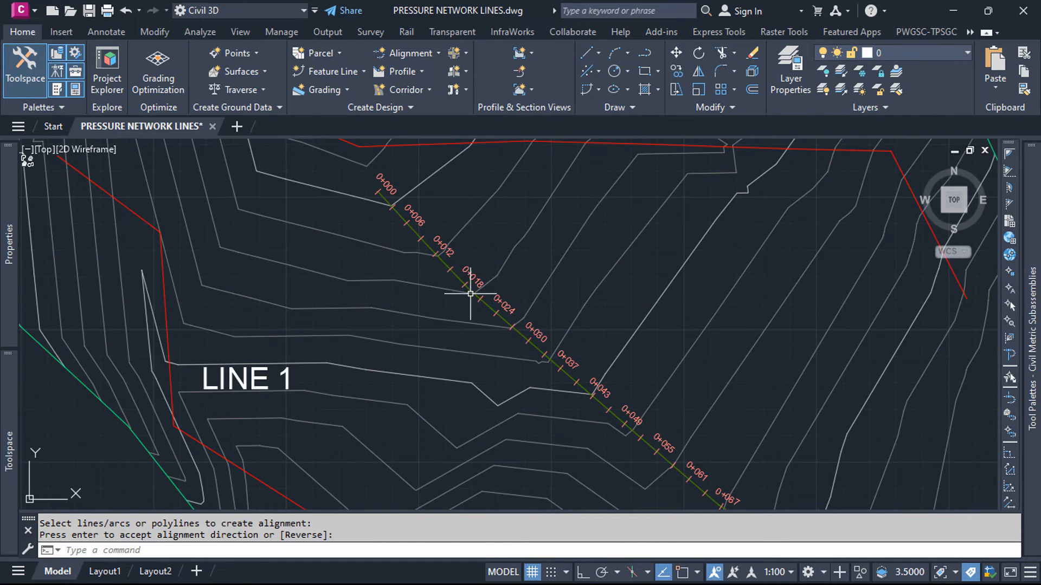
scroll(470, 234, down, 4)
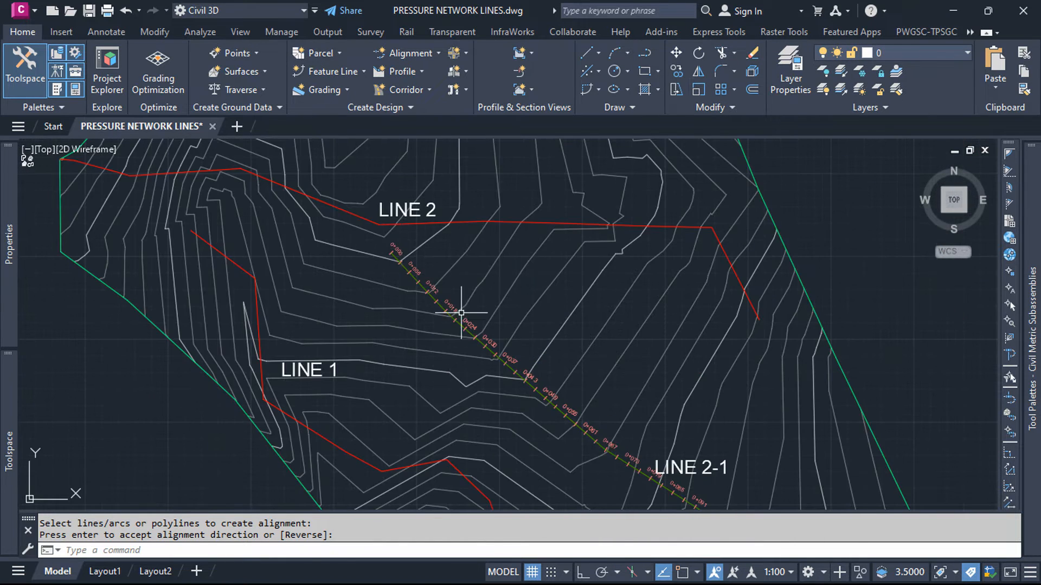
scroll(403, 248, up, 2)
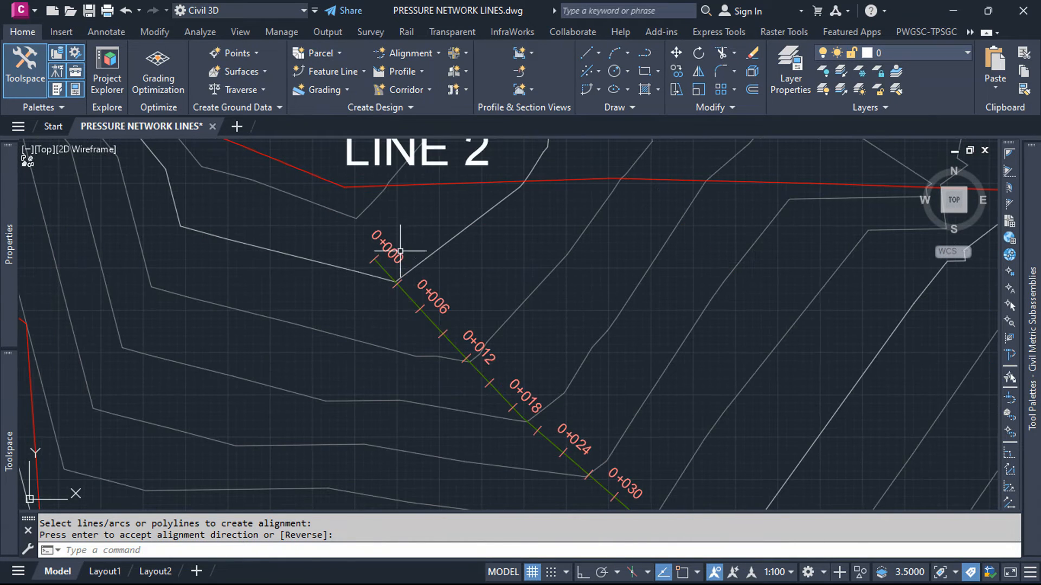
double_click(406, 298)
right_click(425, 318)
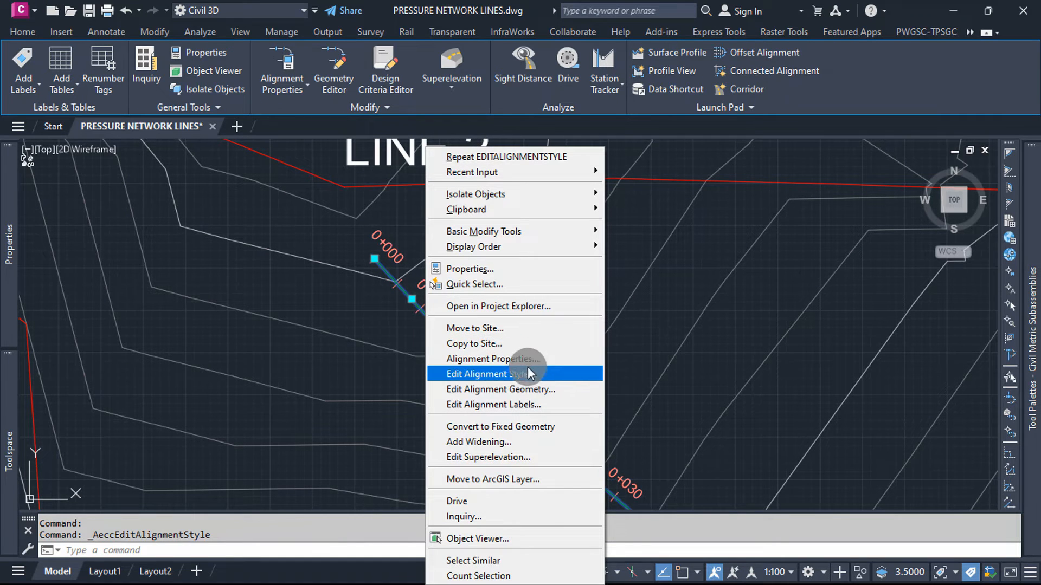
click(510, 404)
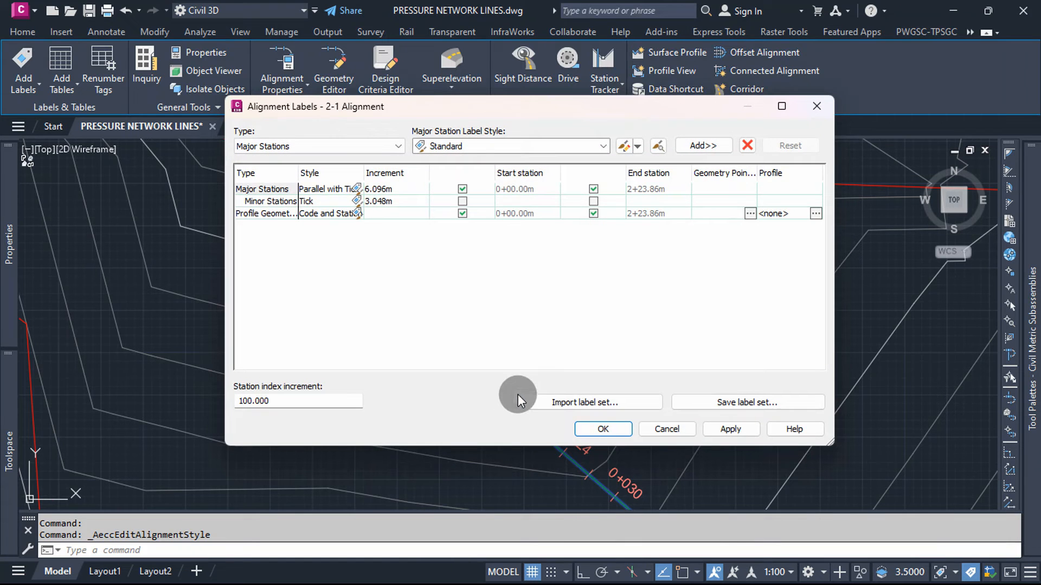
click(404, 188)
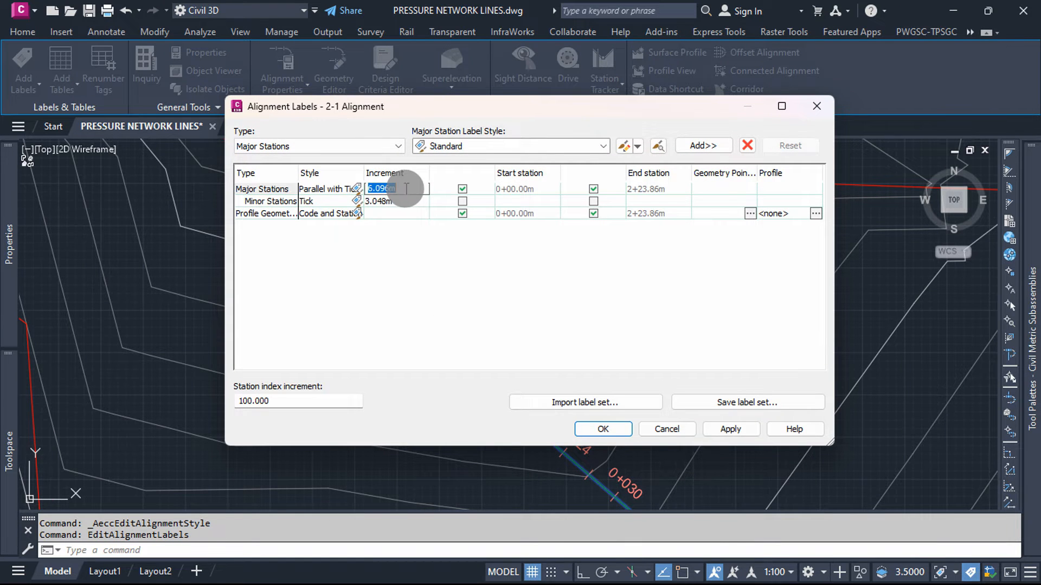
text(10)
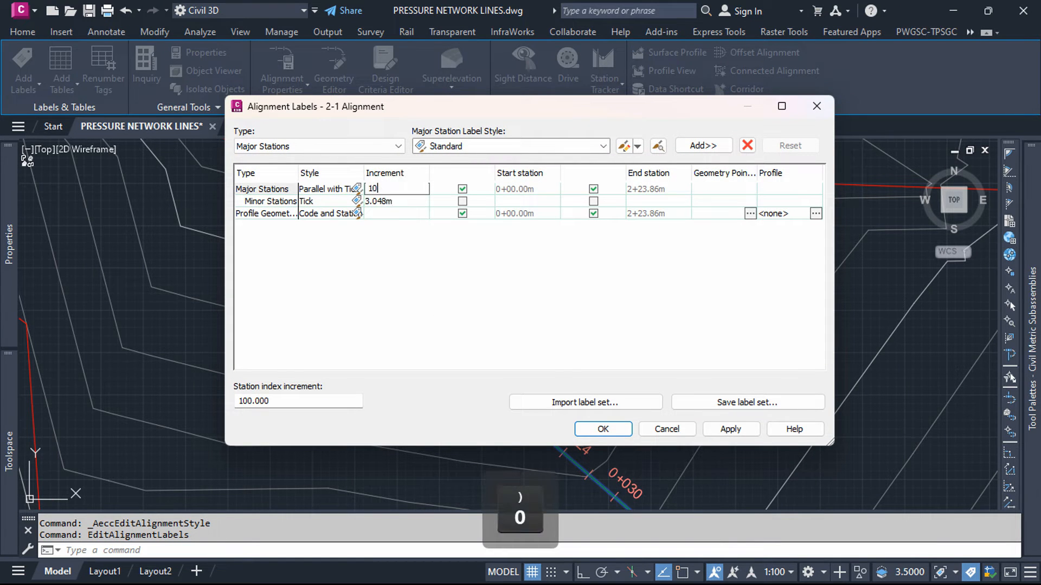
Step: Set the minor station increment to 5 m, apply the label changes and deselect the alignment
click(402, 201)
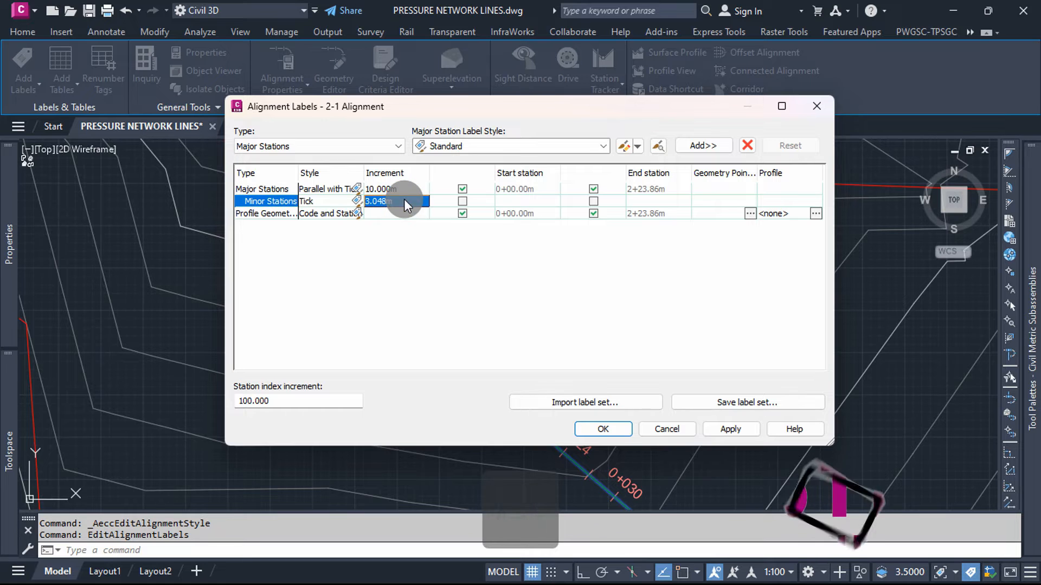
text(5)
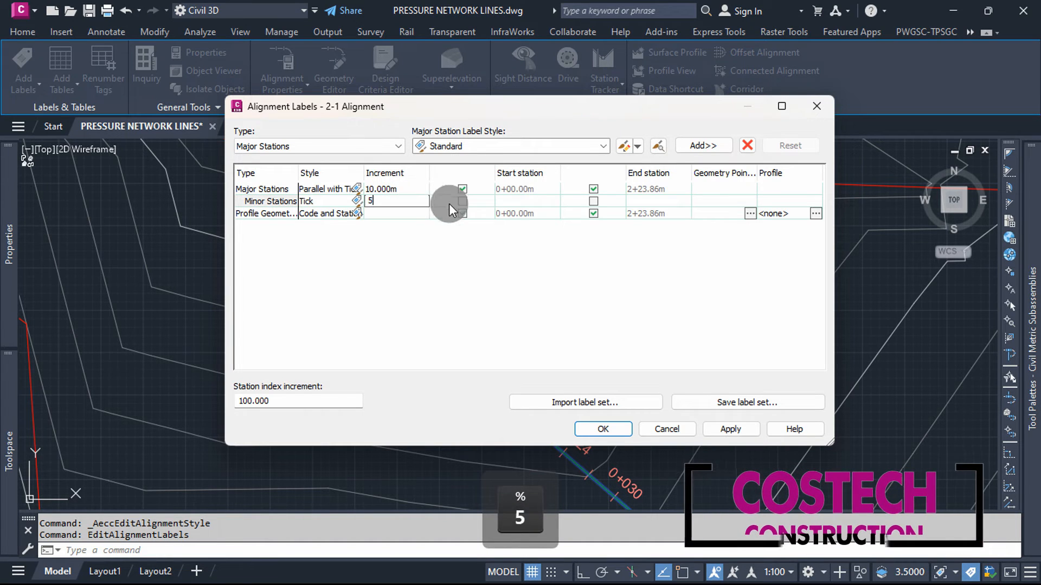
click(405, 188)
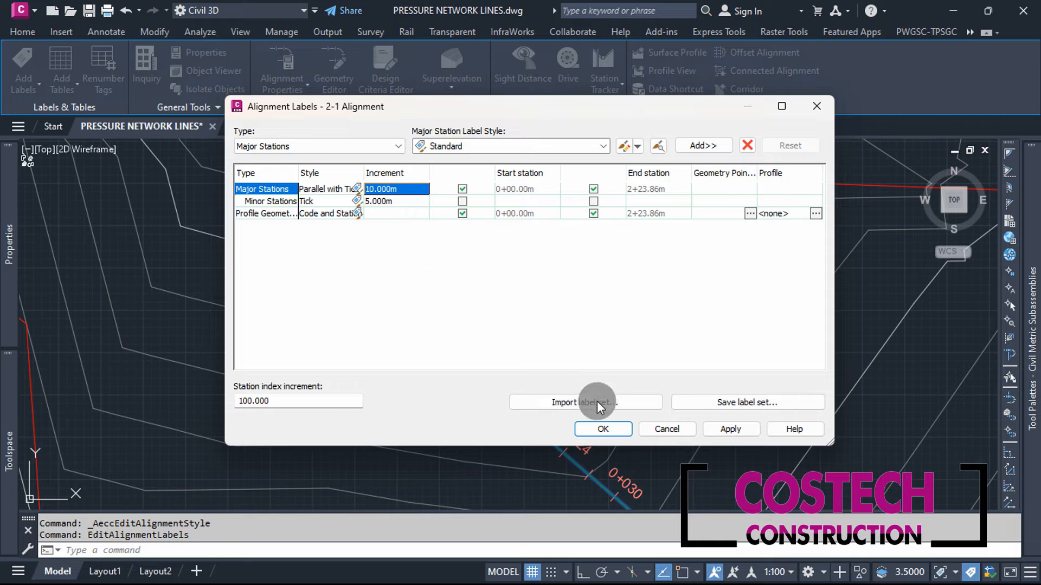
click(713, 428)
click(604, 429)
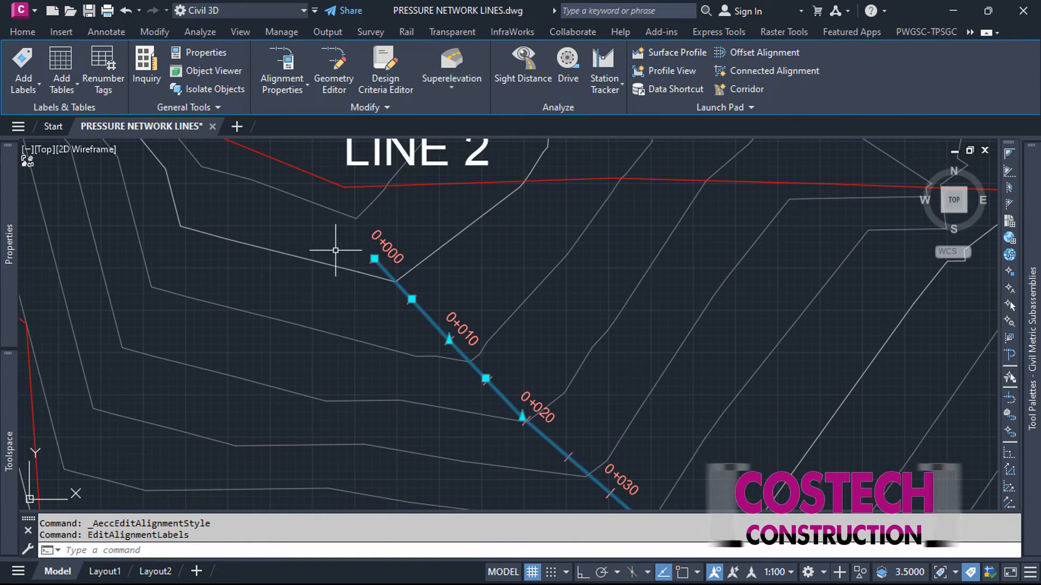
scroll(335, 251, down, 4)
key(Escape)
Step: Examine the station labels and ticks along the whole 2-1 alignment, from its start to its end
scroll(316, 241, down, 2)
scroll(521, 390, up, 5)
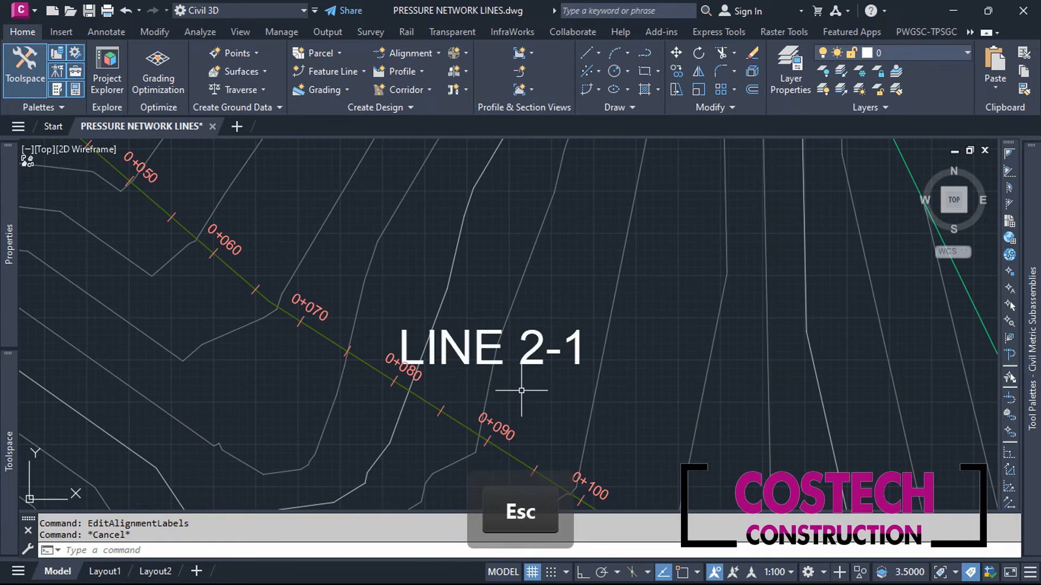
scroll(314, 291, down, 6)
scroll(507, 394, up, 4)
scroll(472, 364, up, 1)
scroll(318, 249, down, 3)
scroll(497, 417, down, 2)
scroll(401, 437, up, 4)
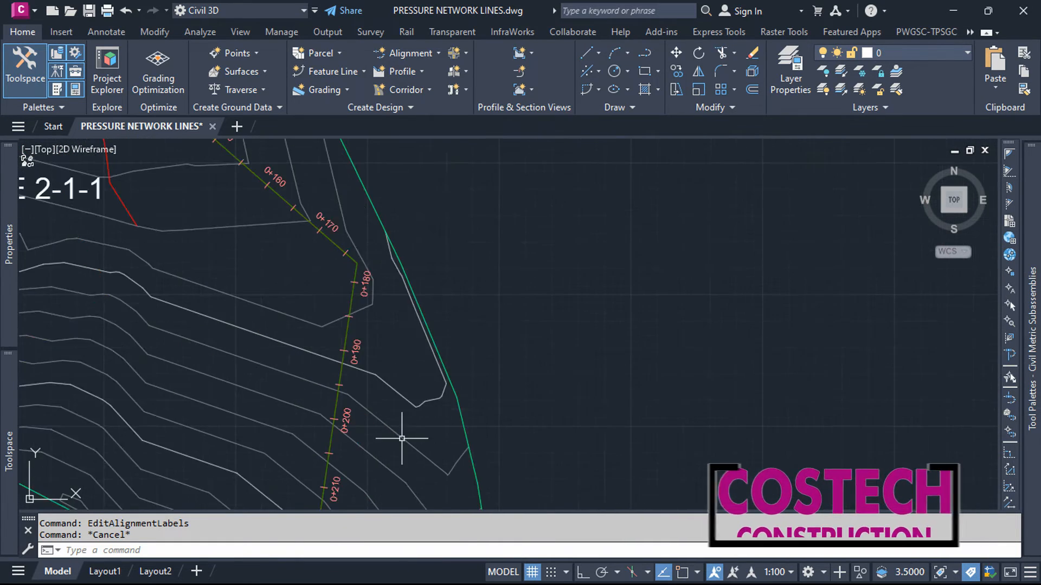
scroll(400, 412, down, 1)
scroll(457, 298, down, 2)
scroll(472, 401, down, 2)
scroll(472, 390, down, 1)
scroll(472, 391, down, 2)
scroll(382, 287, up, 6)
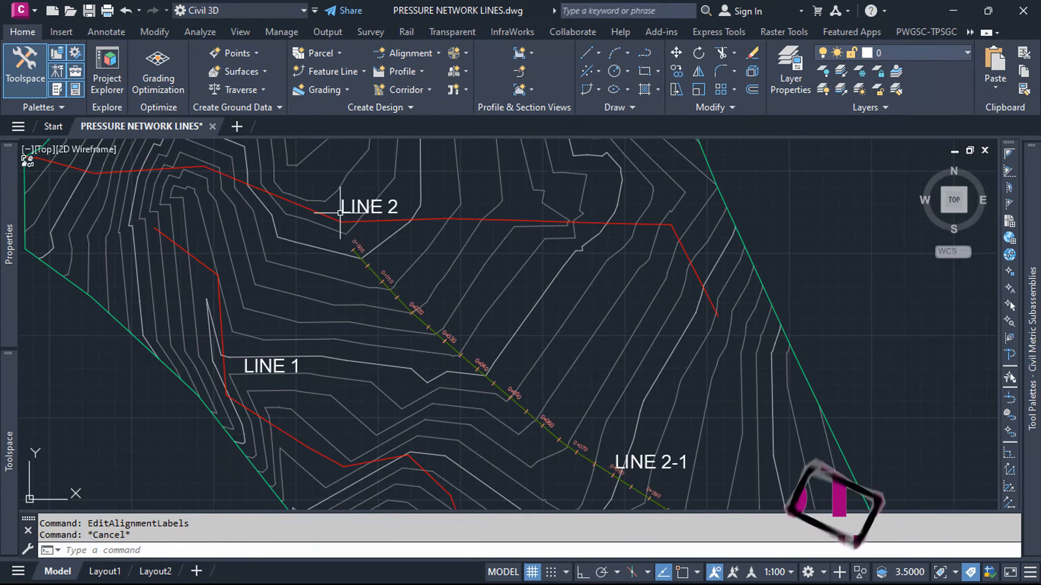
Step: Move the 0+224 end station label just below the alignment's end, clear of the 0+220 label
scroll(488, 337, down, 4)
scroll(476, 395, up, 8)
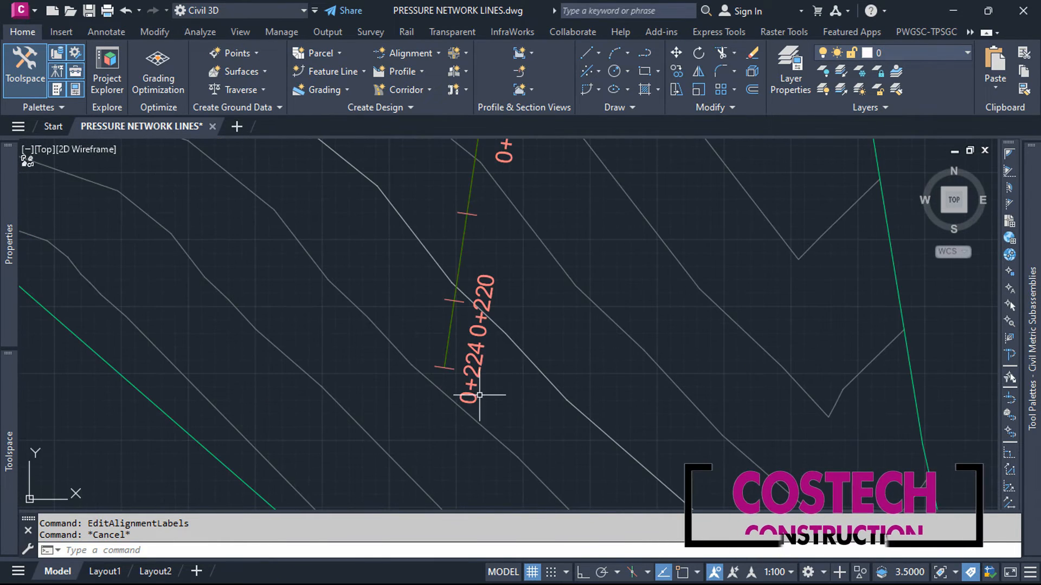
click(479, 395)
scroll(433, 384, up, 4)
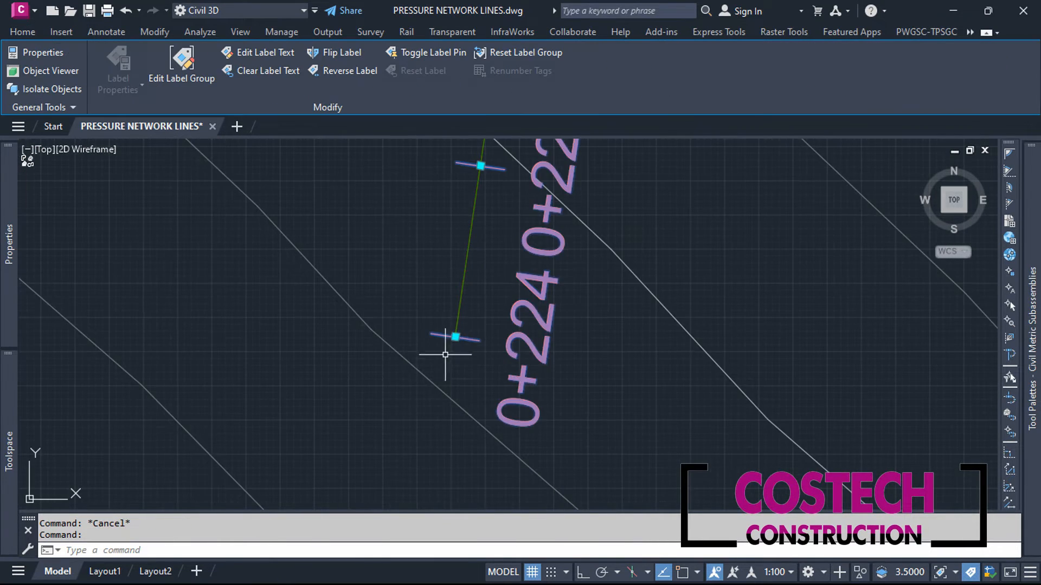
click(455, 337)
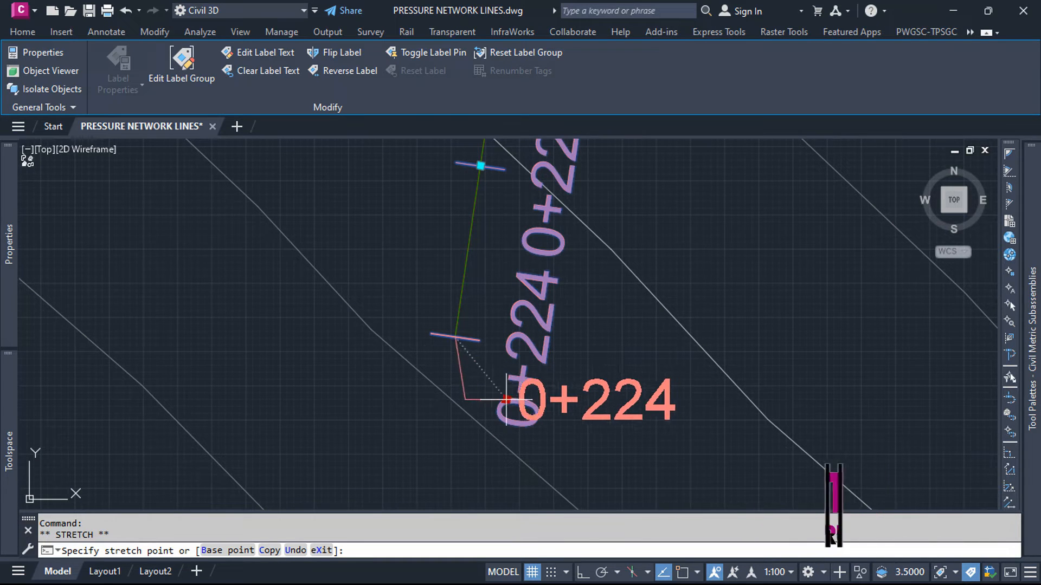
click(495, 387)
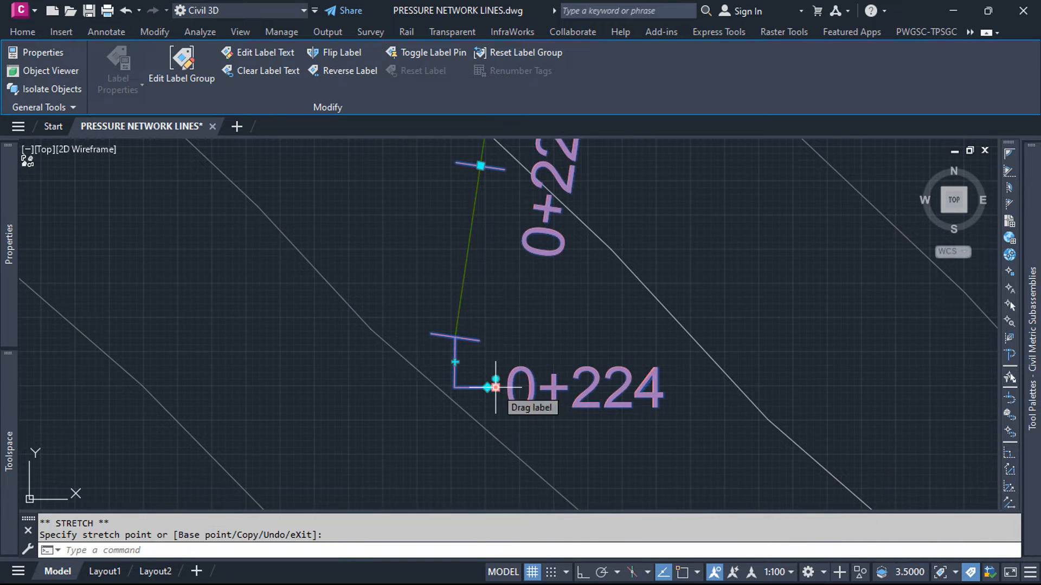
key(Escape)
scroll(858, 403, down, 8)
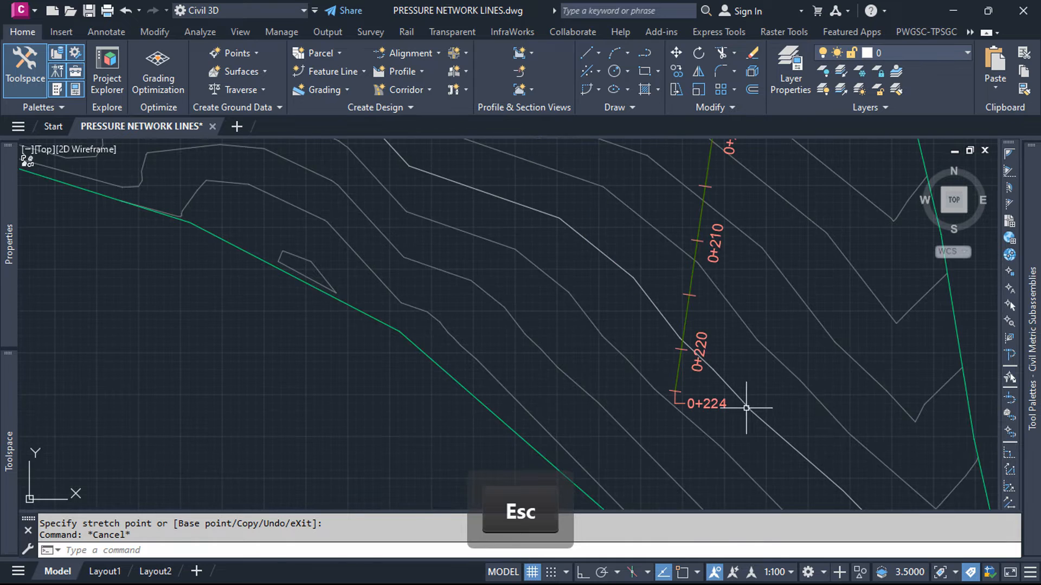
scroll(797, 380, down, 1)
scroll(782, 343, down, 4)
scroll(699, 303, up, 4)
scroll(609, 332, down, 4)
scroll(572, 260, up, 4)
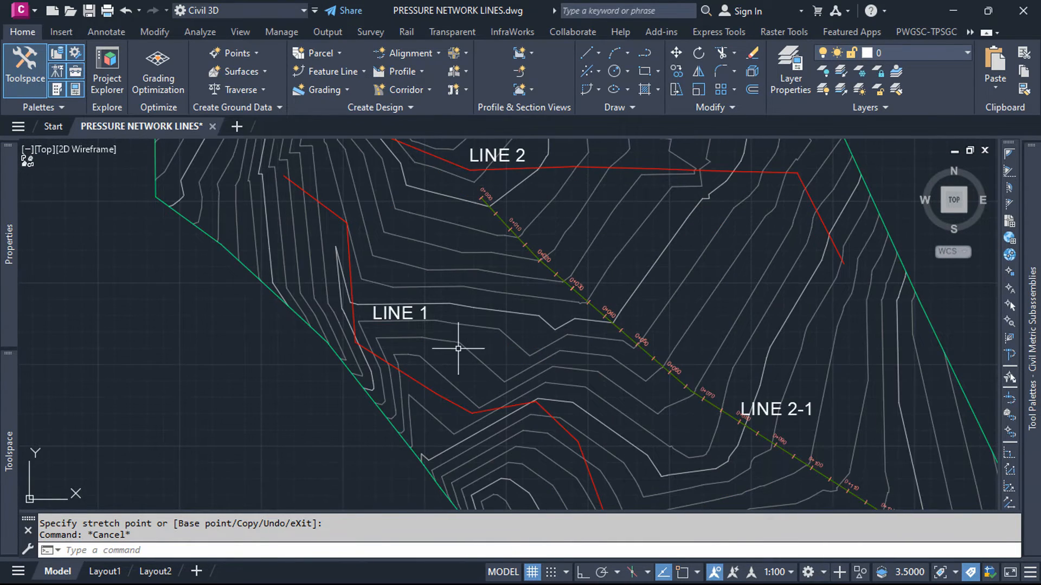
Step: Start creating a pressure pipe network from the LINE 1 polyline and accept its drawn direction
scroll(458, 348, down, 4)
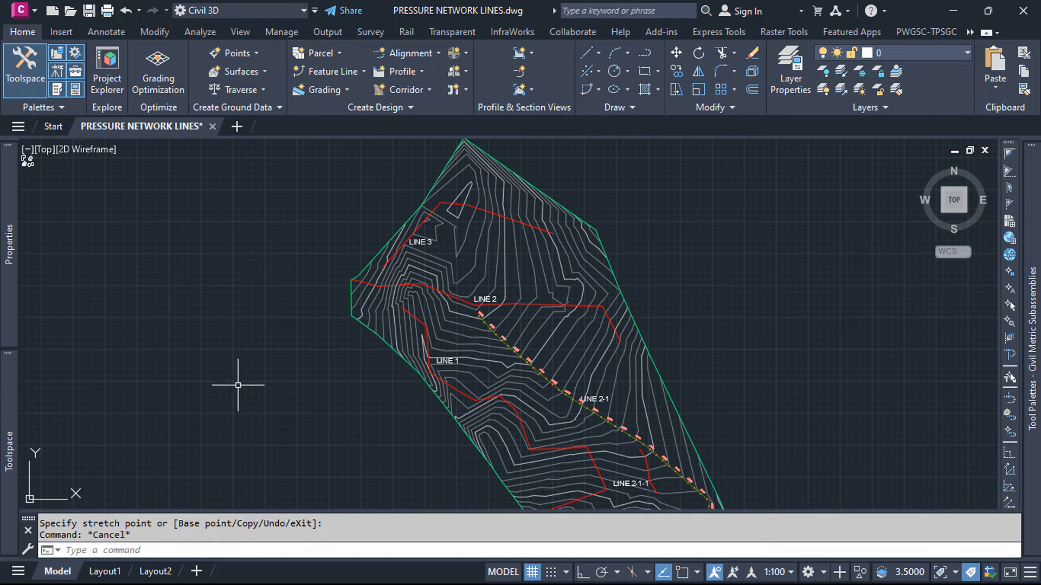
mouse_move(16, 424)
click(116, 314)
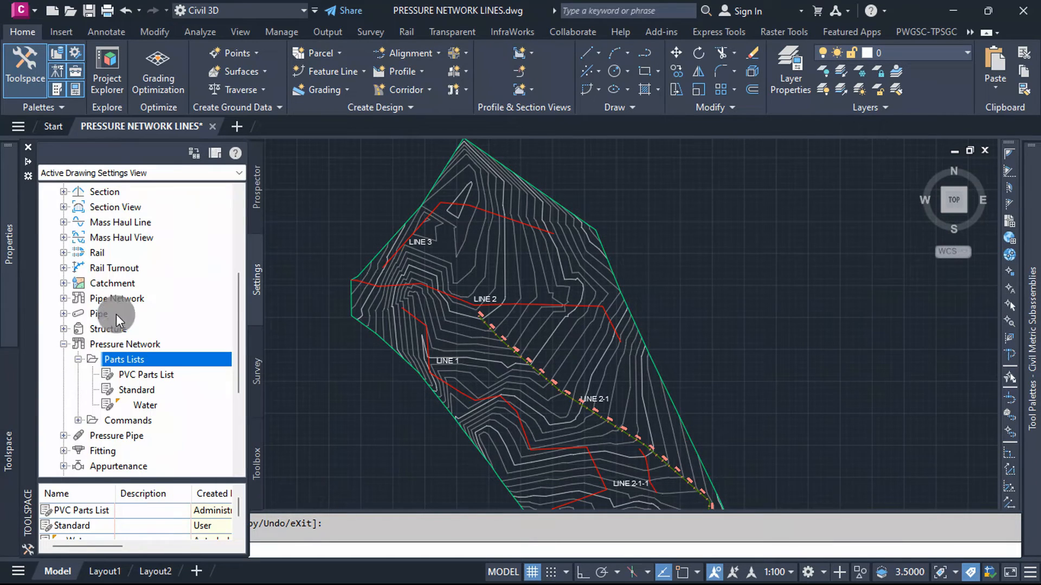
click(257, 206)
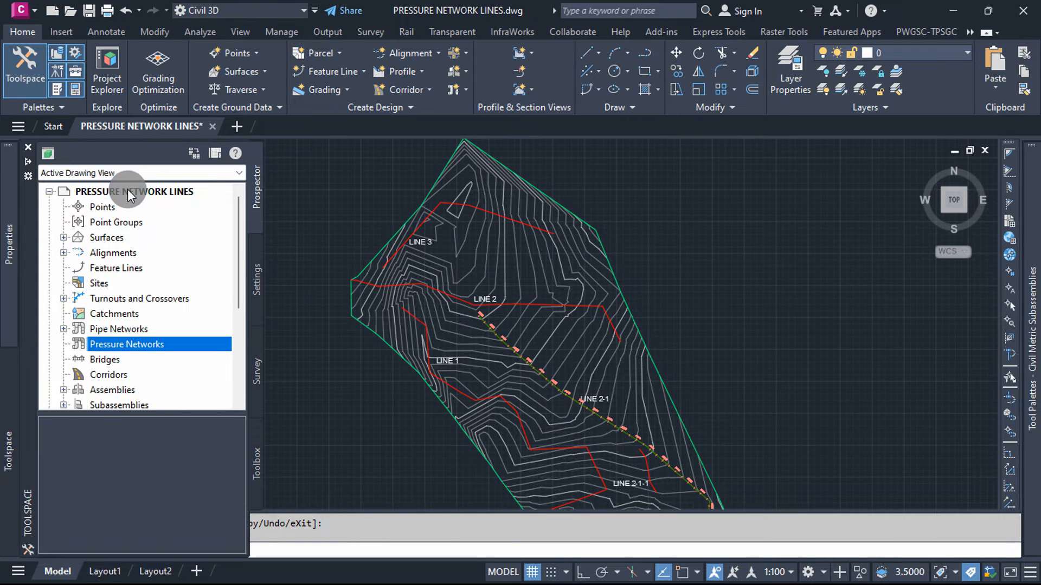
scroll(116, 349, down, 3)
scroll(116, 350, up, 3)
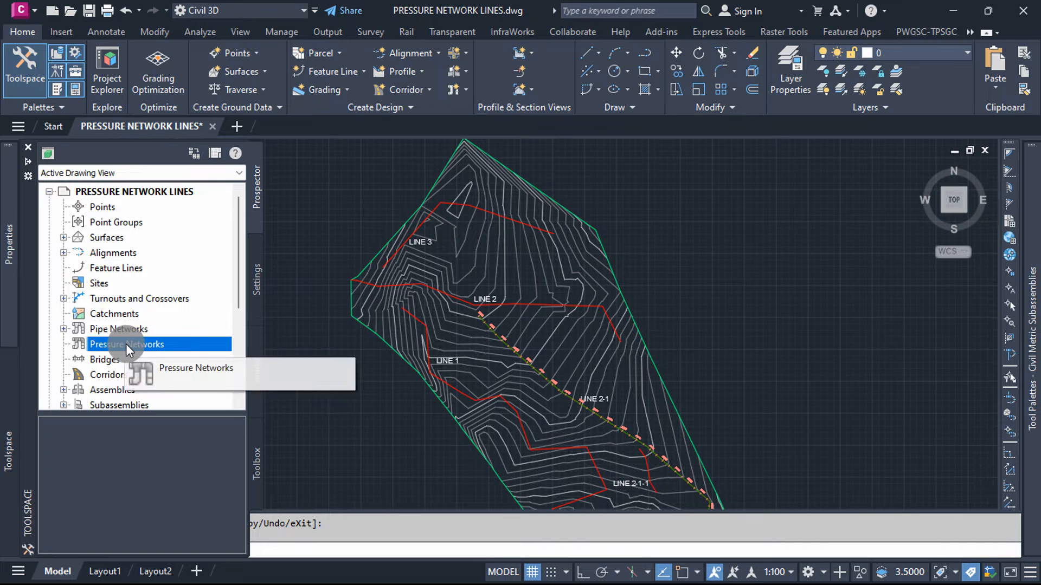
right_click(126, 344)
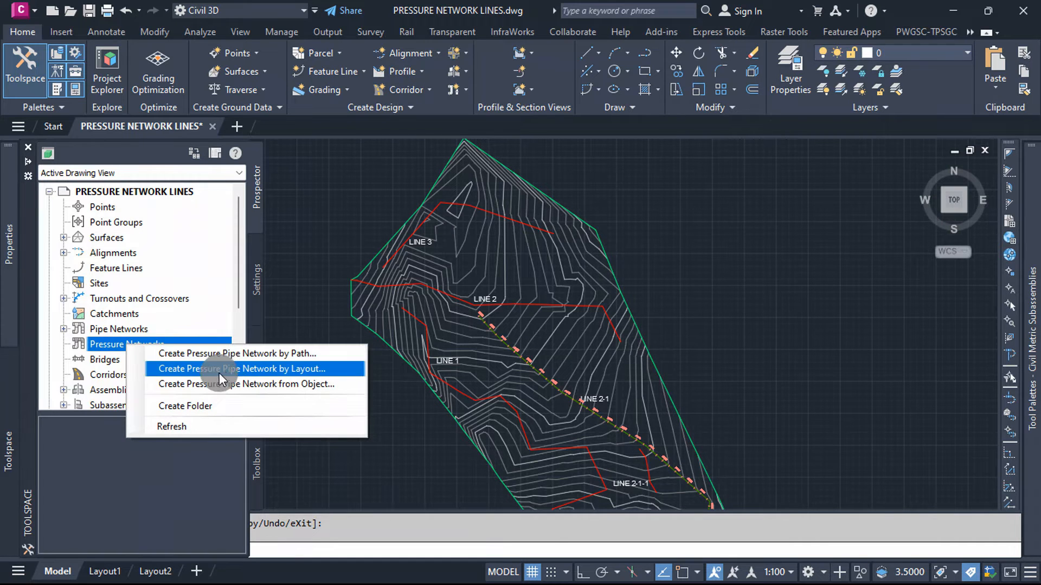
click(246, 383)
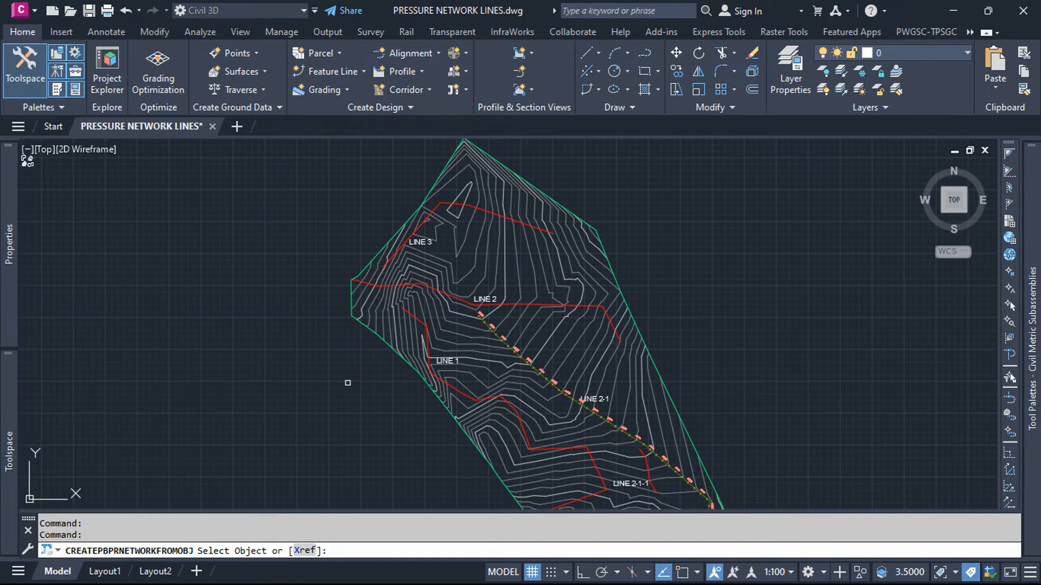
click(420, 327)
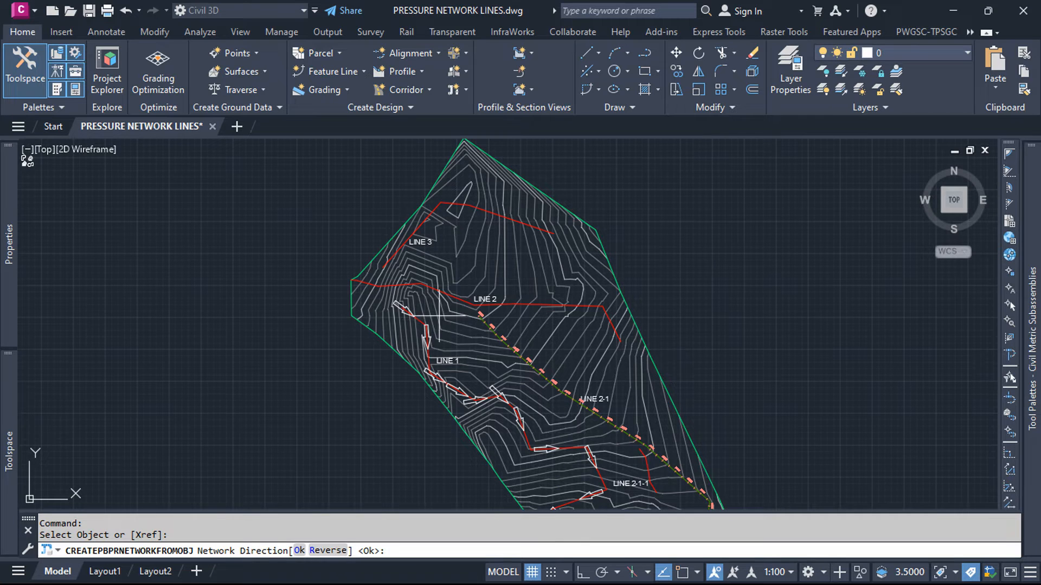
key(Return)
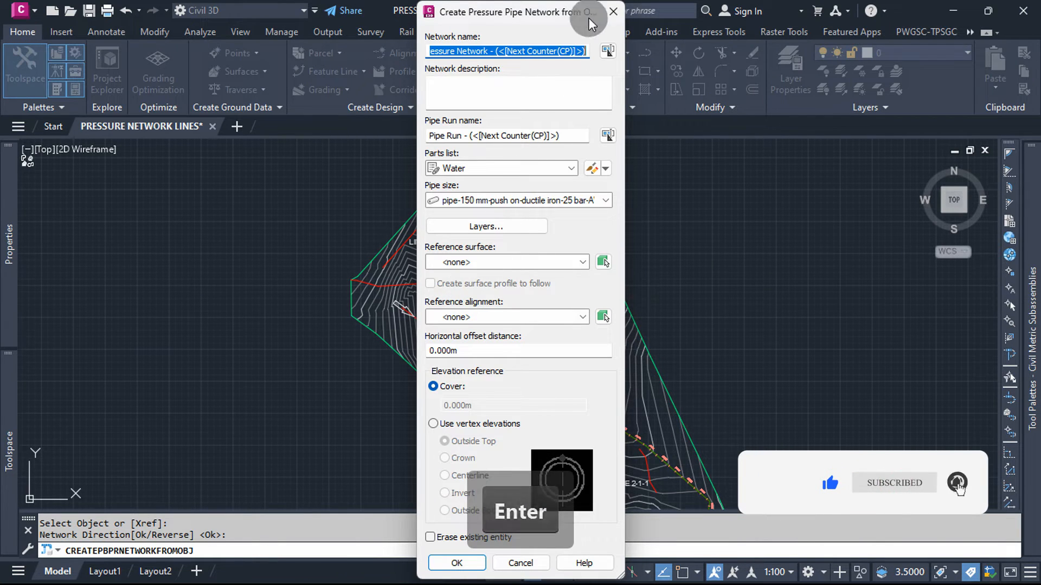
Step: Name the new network DISTRIBUTION LINES and its pipe run LINE 1
key(Caps_Lock)
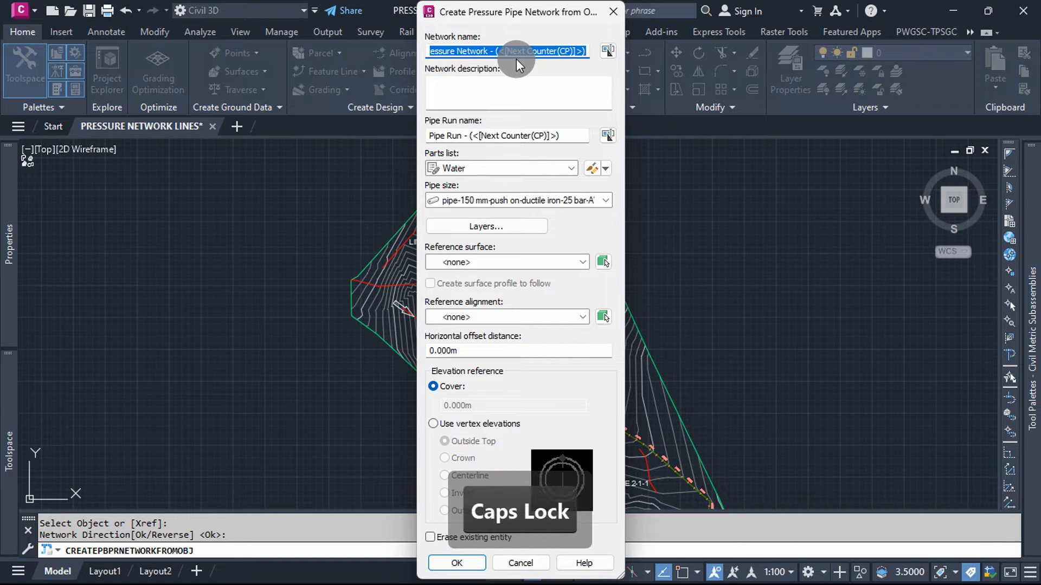
text(DISTRIBUTION )
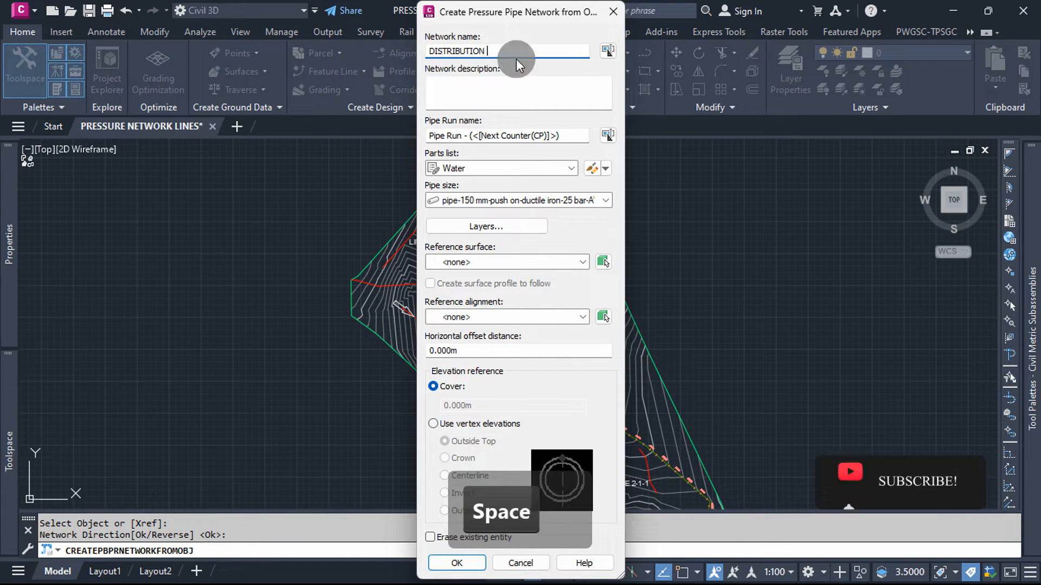
text(LINES)
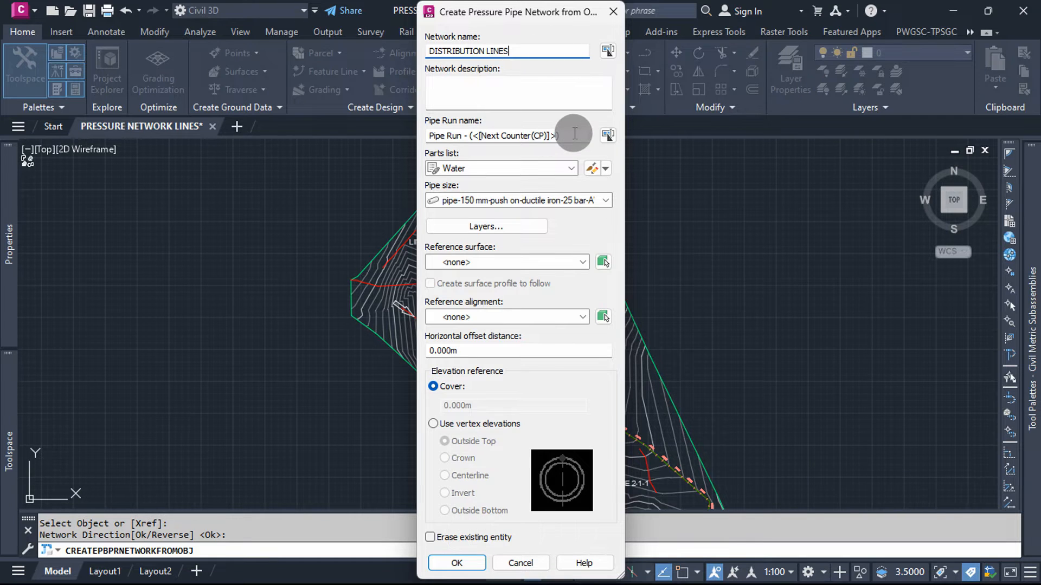
drag(582, 137, 371, 146)
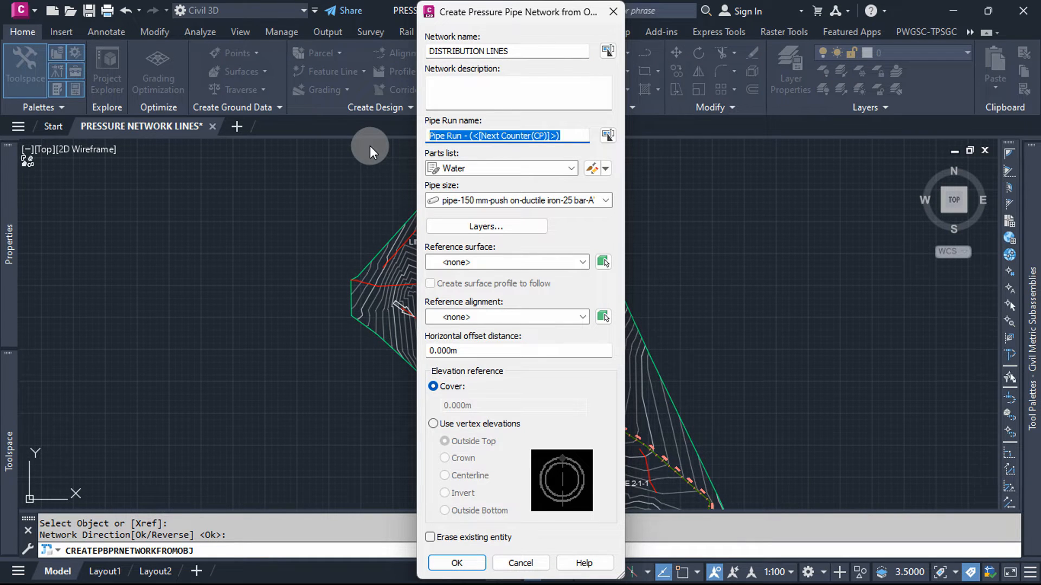
text(LINE 1)
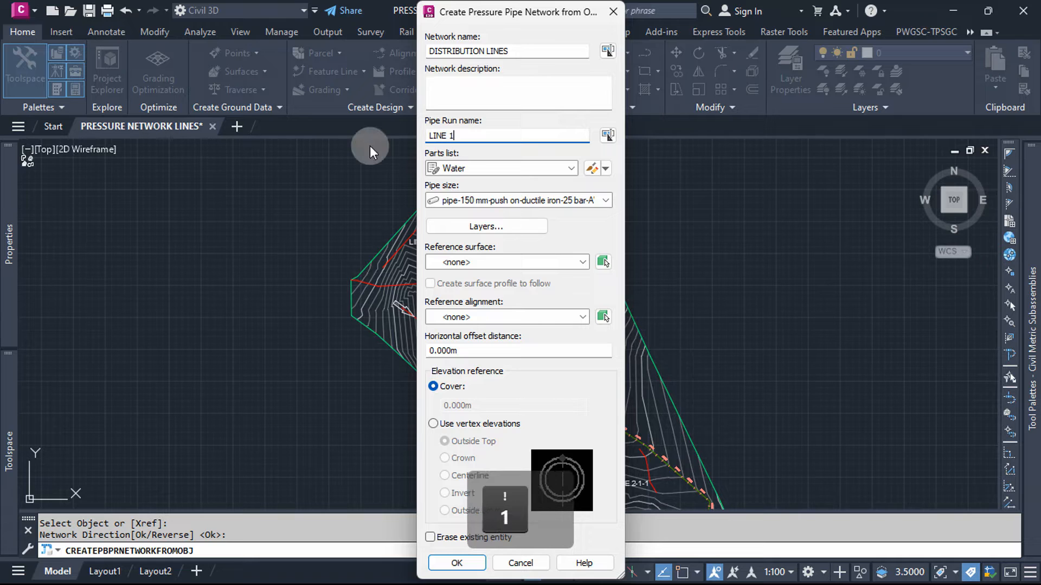
Step: Assign the PVC Parts List to the network and set the pipe size to Pipe_ DN 110_ SPIG
click(524, 161)
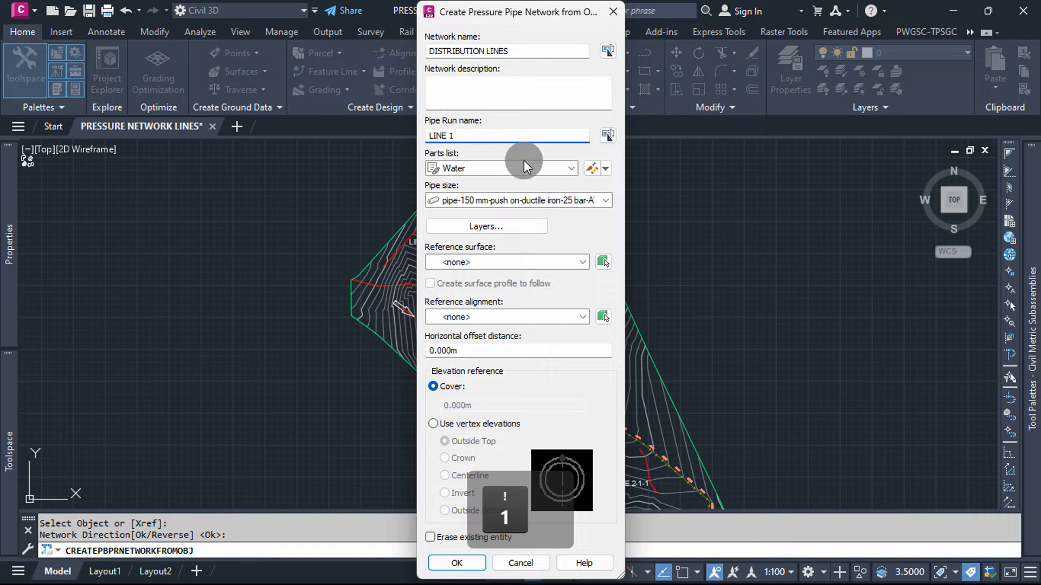
click(561, 164)
click(490, 198)
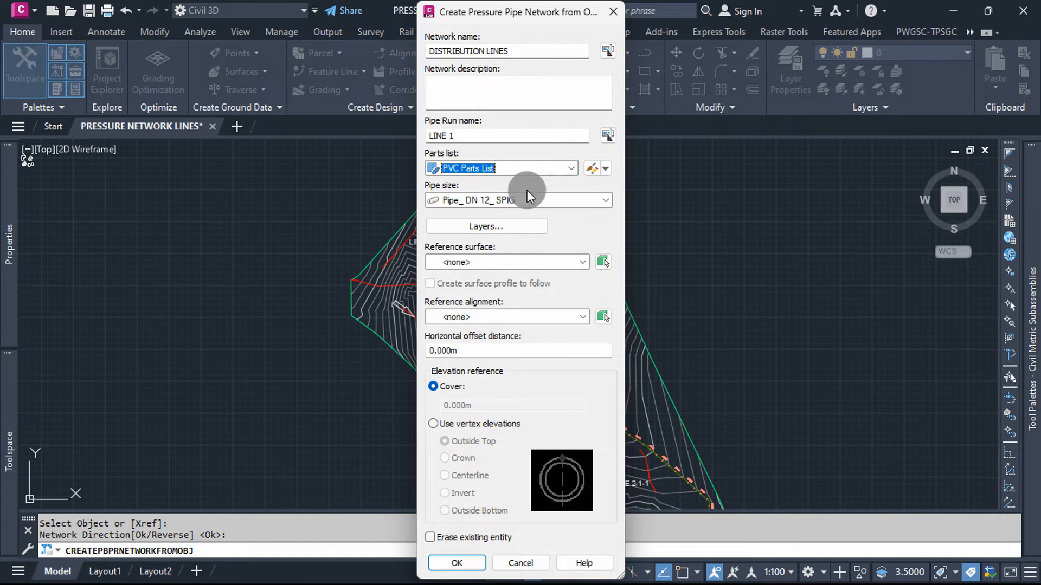
click(605, 200)
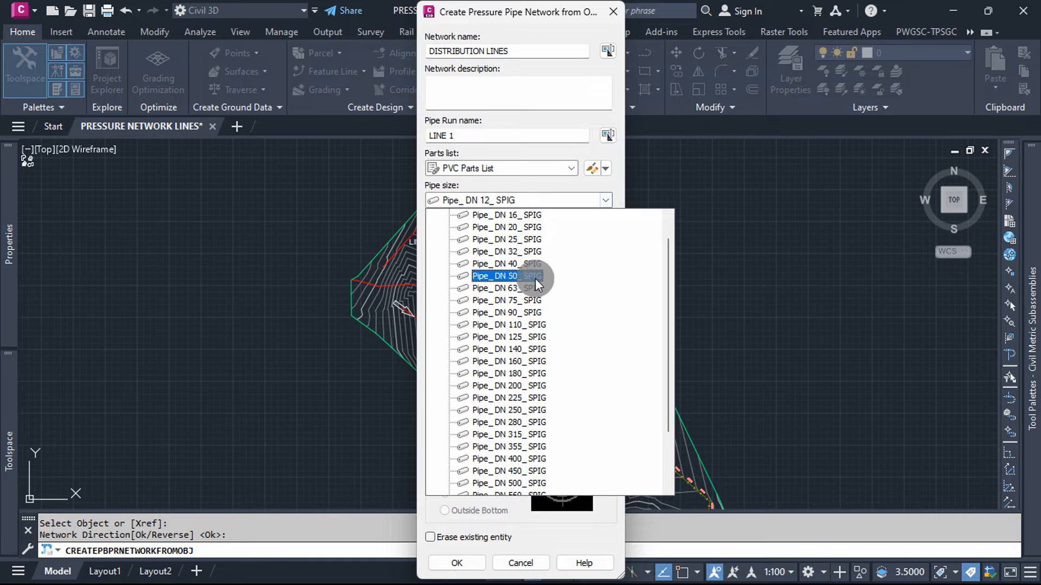
click(520, 325)
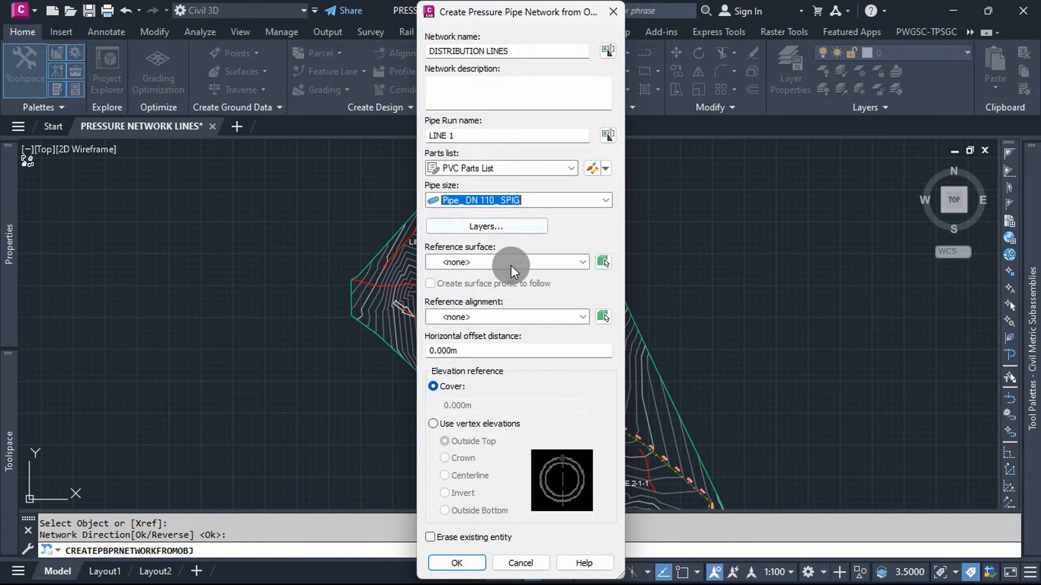
Step: Use P-NETWORK SURFACE as the reference surface and leave the reference alignment as none
click(578, 263)
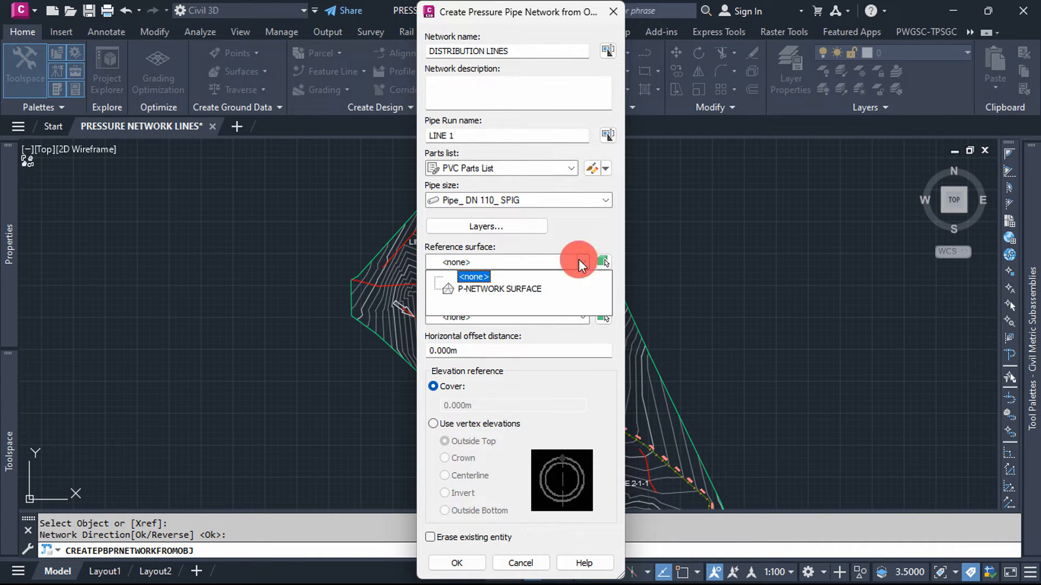
click(509, 280)
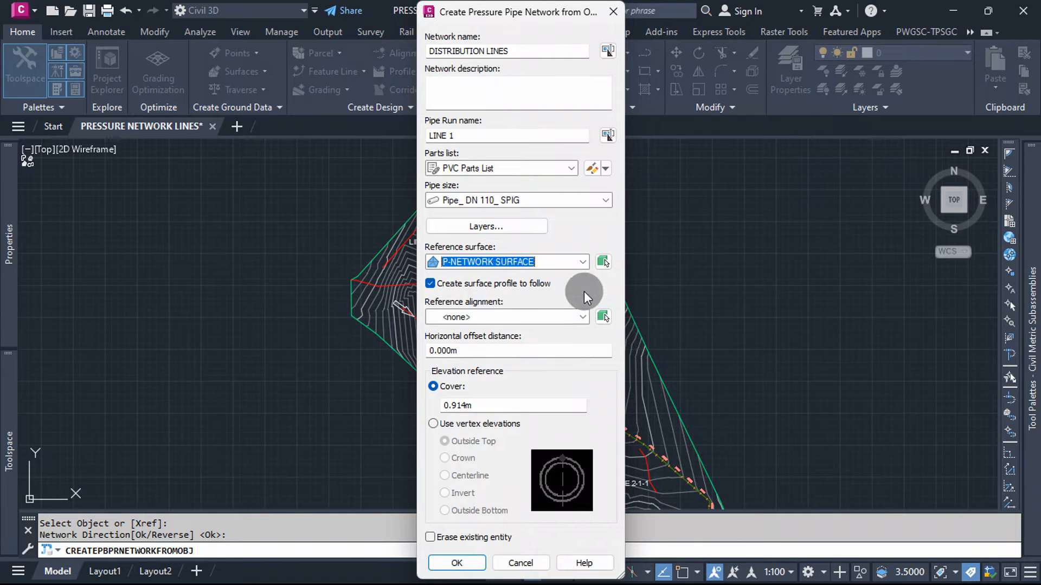
click(578, 320)
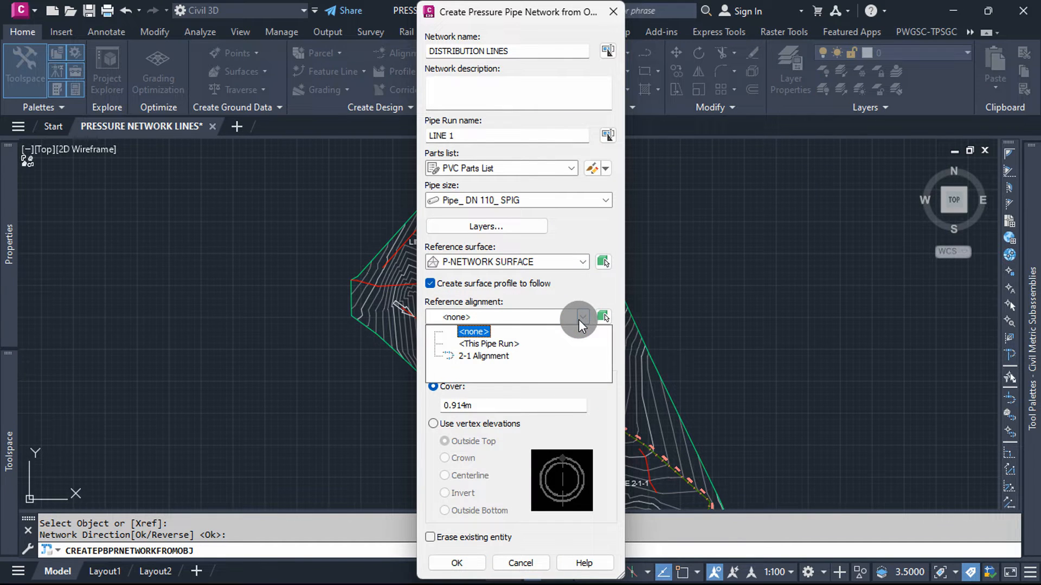
click(578, 320)
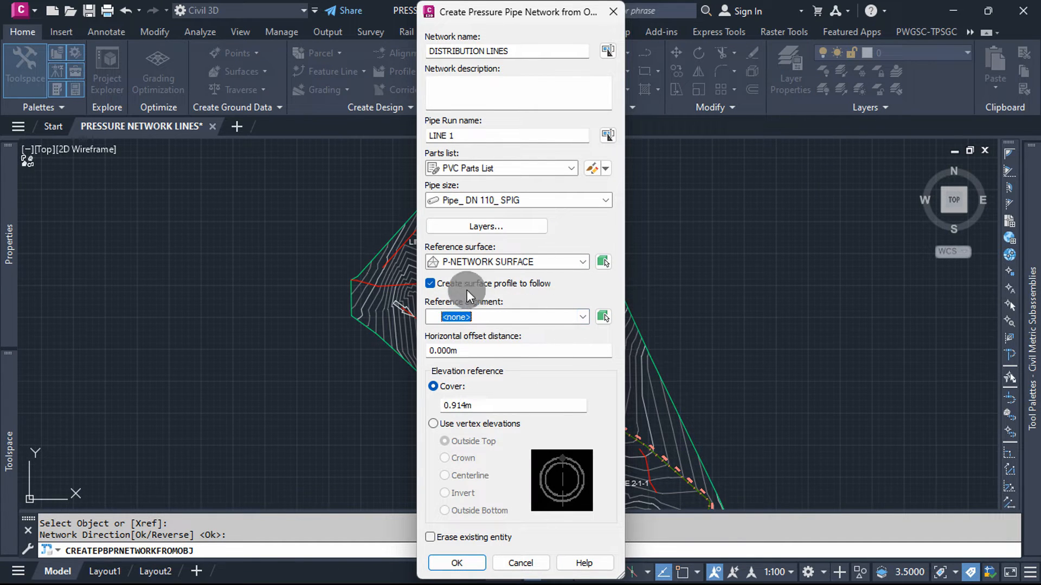
Step: Set the cover to 1.2 m and create the pressure network
click(509, 405)
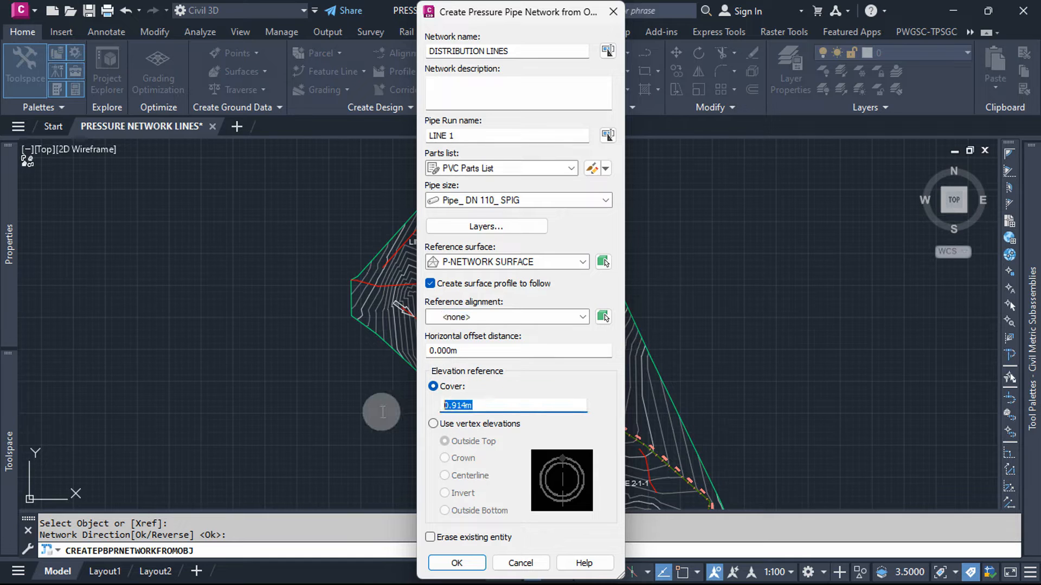
text(1.2)
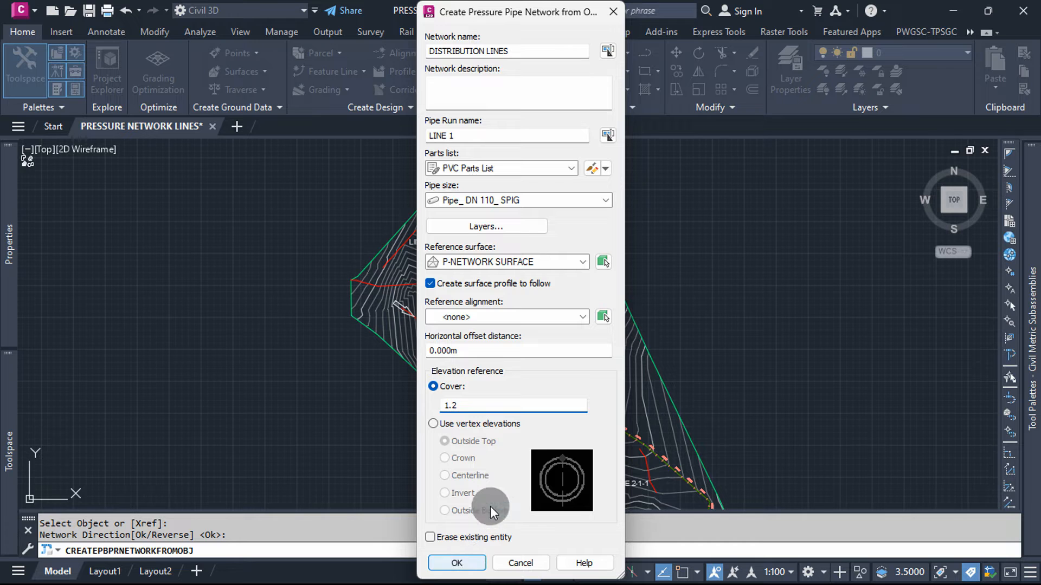
click(455, 566)
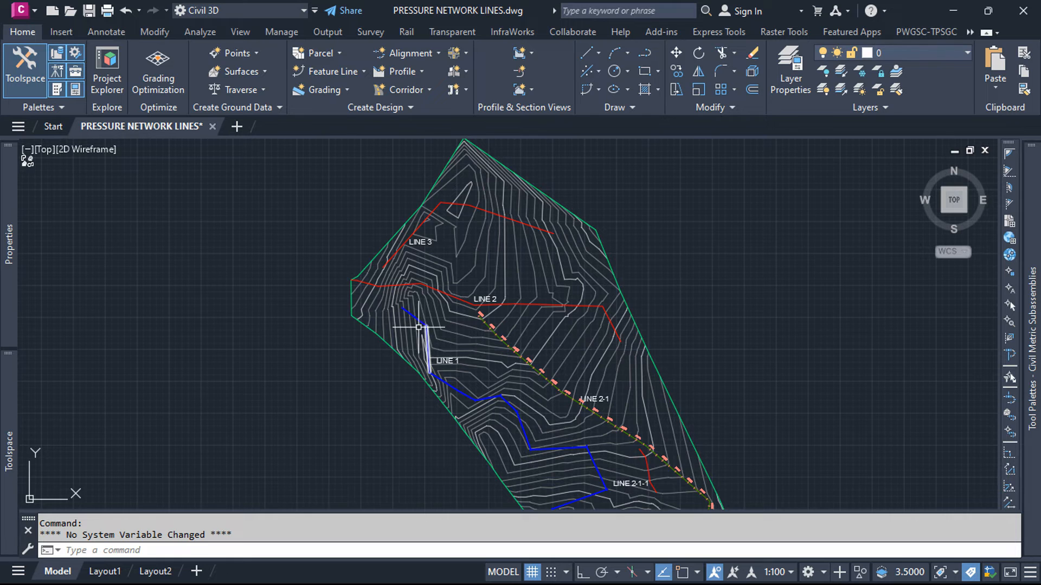
Step: Examine the pipes and bends generated along the LINE 1 pipe run
scroll(418, 328, up, 10)
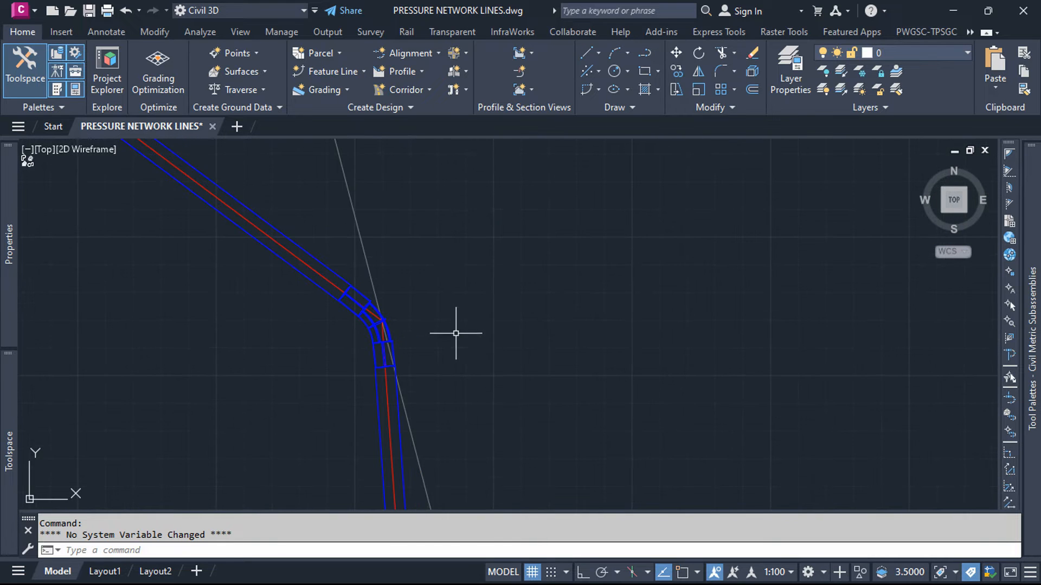
scroll(441, 197, down, 10)
scroll(509, 373, up, 9)
scroll(457, 274, down, 7)
scroll(509, 398, up, 6)
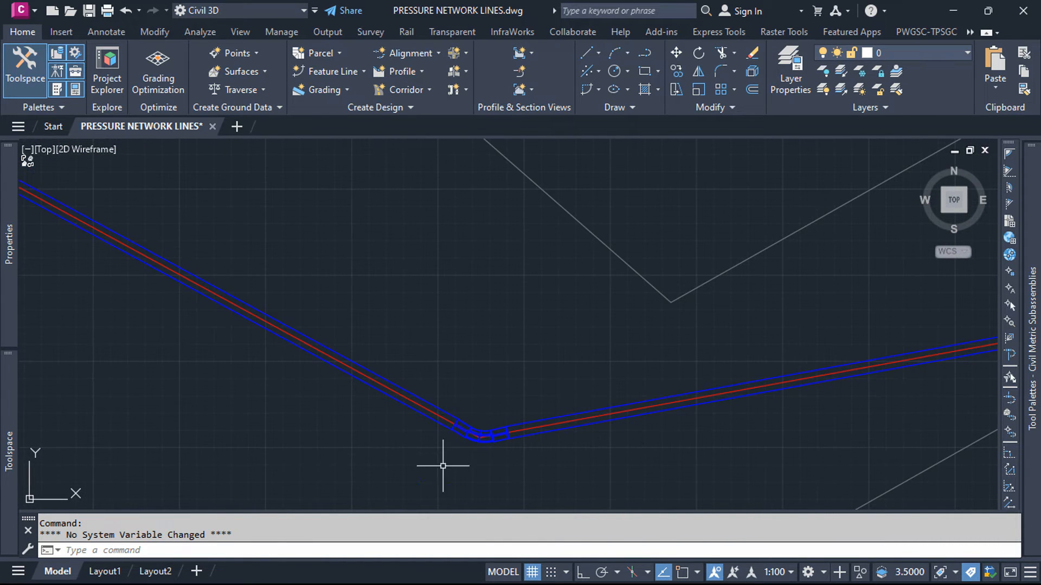
scroll(432, 412, down, 10)
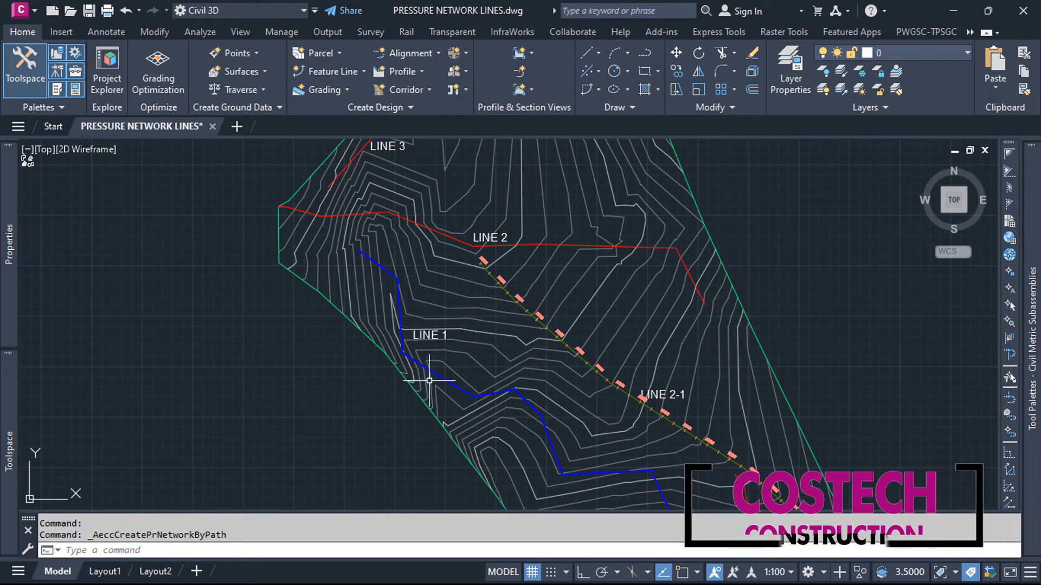
Step: Select the LINE 1 pipe run and review the available pressure network layout, profile and modification tools
click(381, 267)
mouse_move(381, 267)
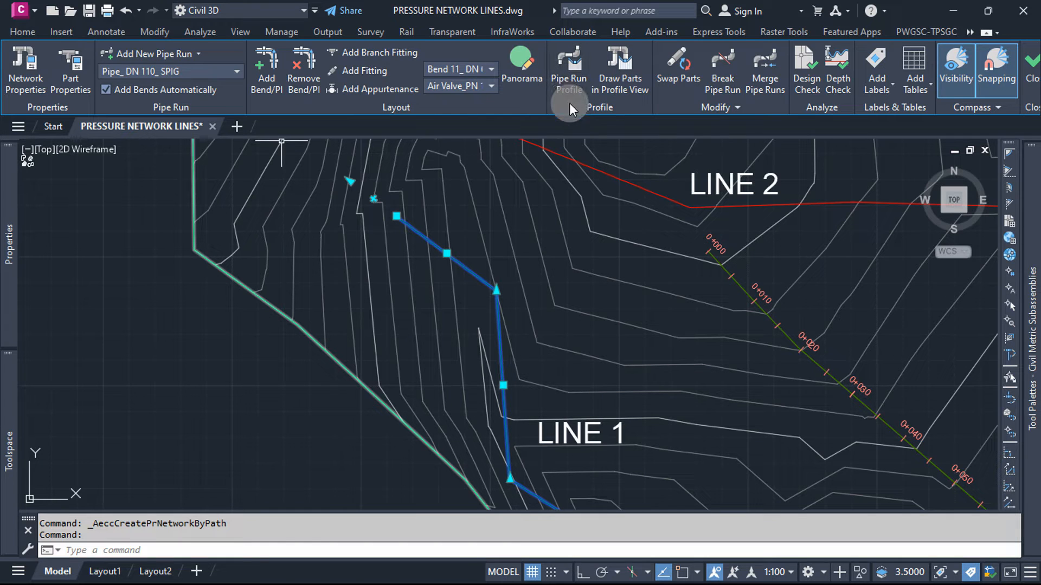
click(728, 106)
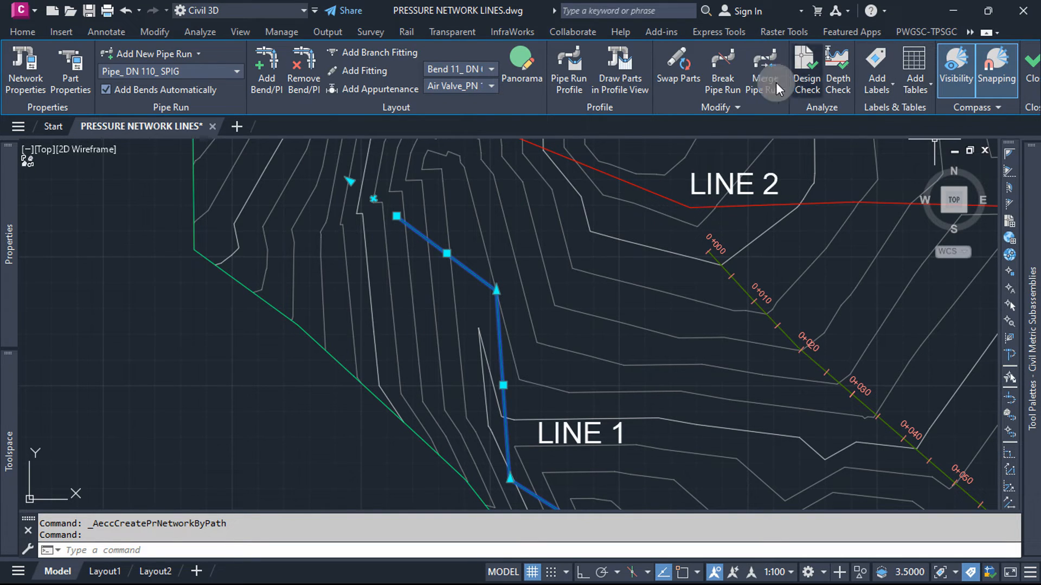
scroll(372, 183, up, 2)
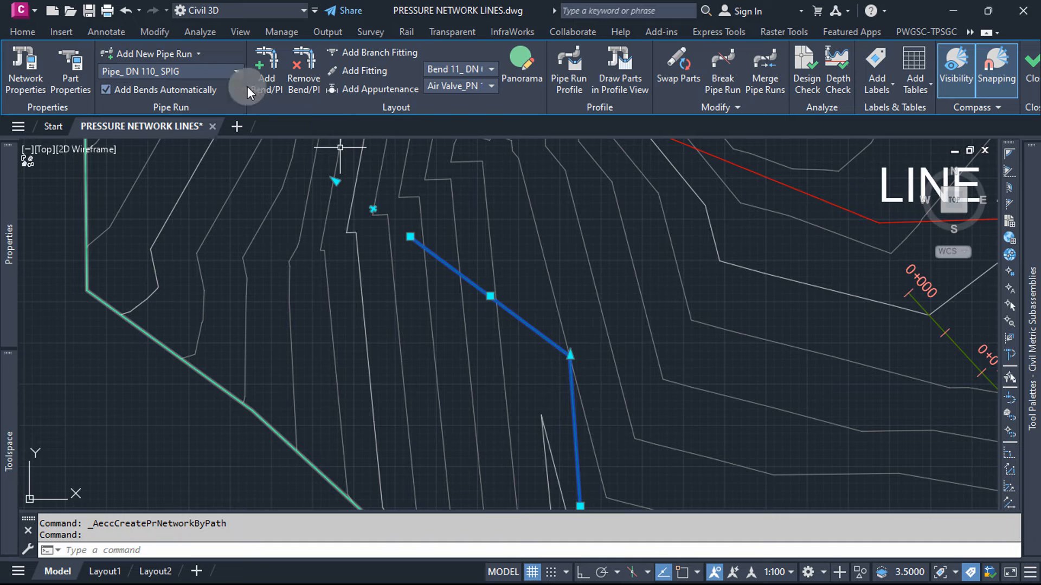
Step: Start a Pipe_ DN 90_ SPIG pipe run from the 2-1 Alignment object and accept its direction
click(196, 53)
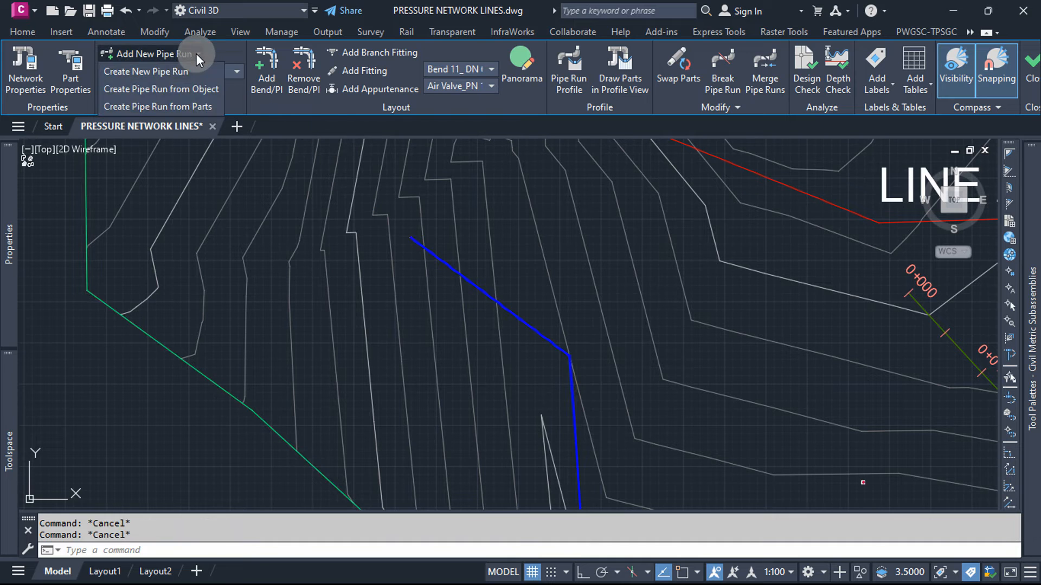
click(207, 90)
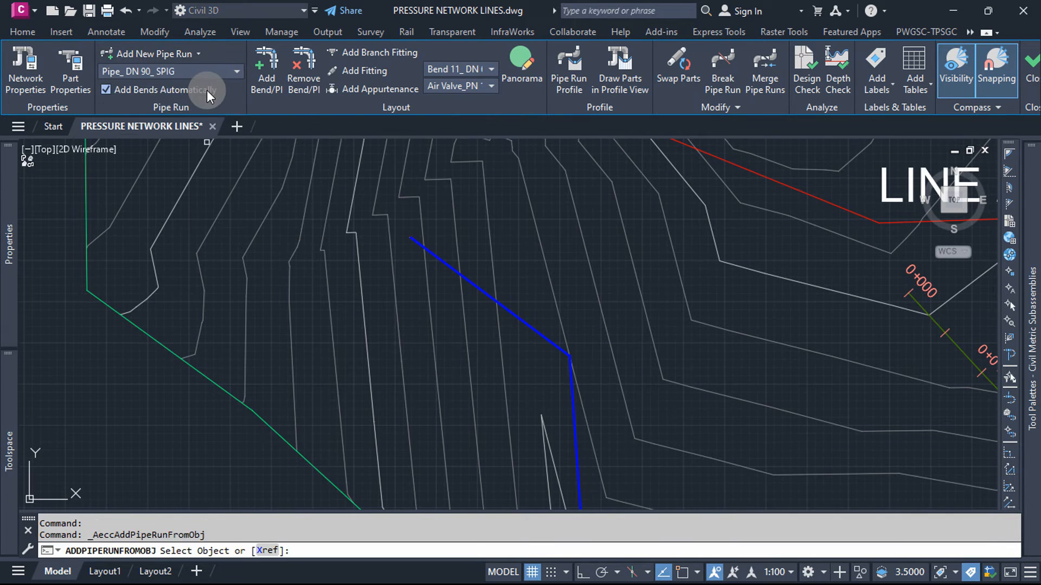
scroll(168, 198, down, 6)
scroll(428, 283, up, 4)
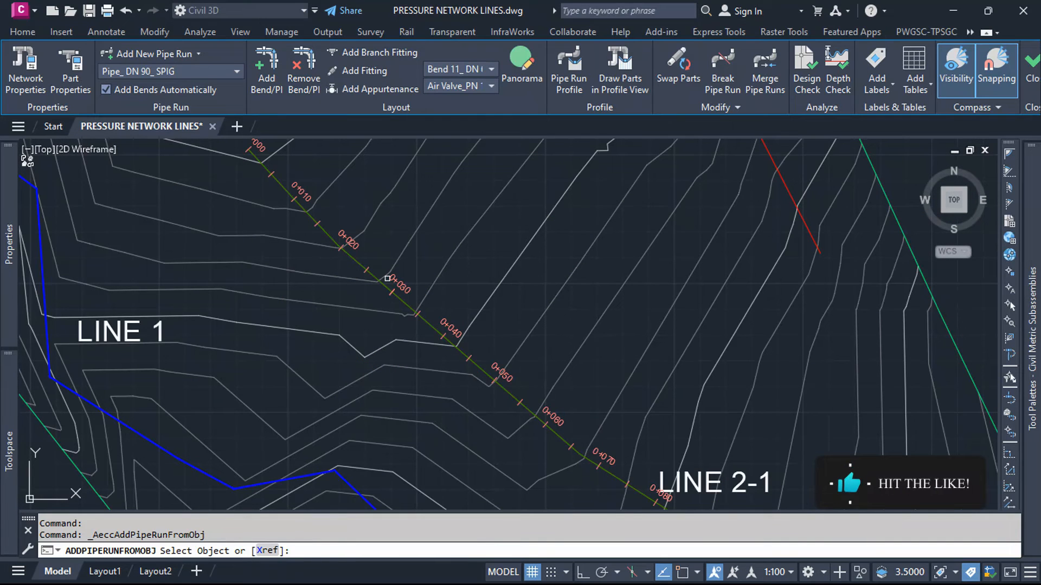
click(375, 279)
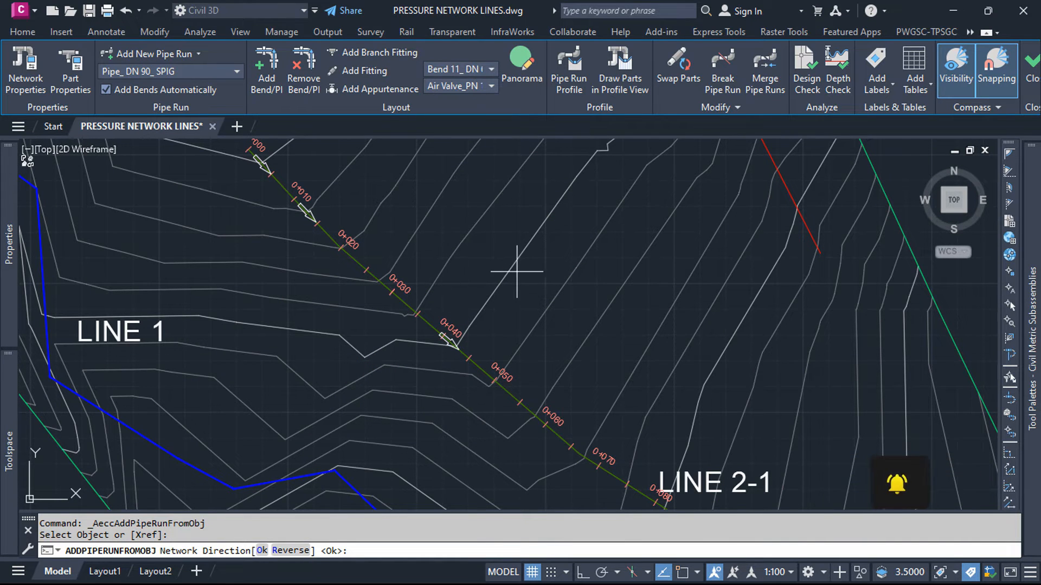
key(Return)
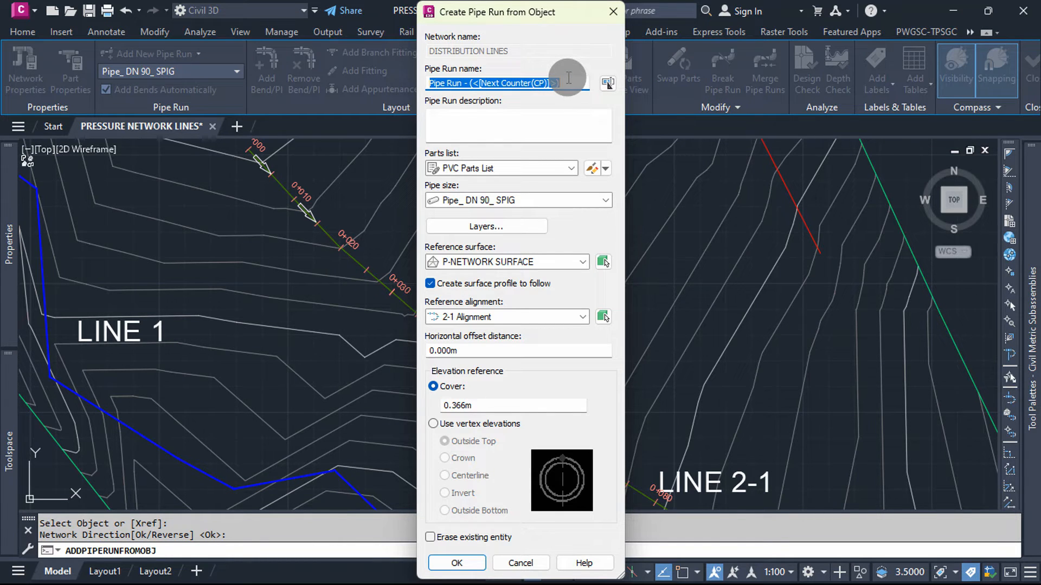
Step: Create the pipe run from the 2-1 Alignment as LINE 2-1 with Pipe_ DN 90_ SPIG pipes and 1.2 m cover
text(LIN)
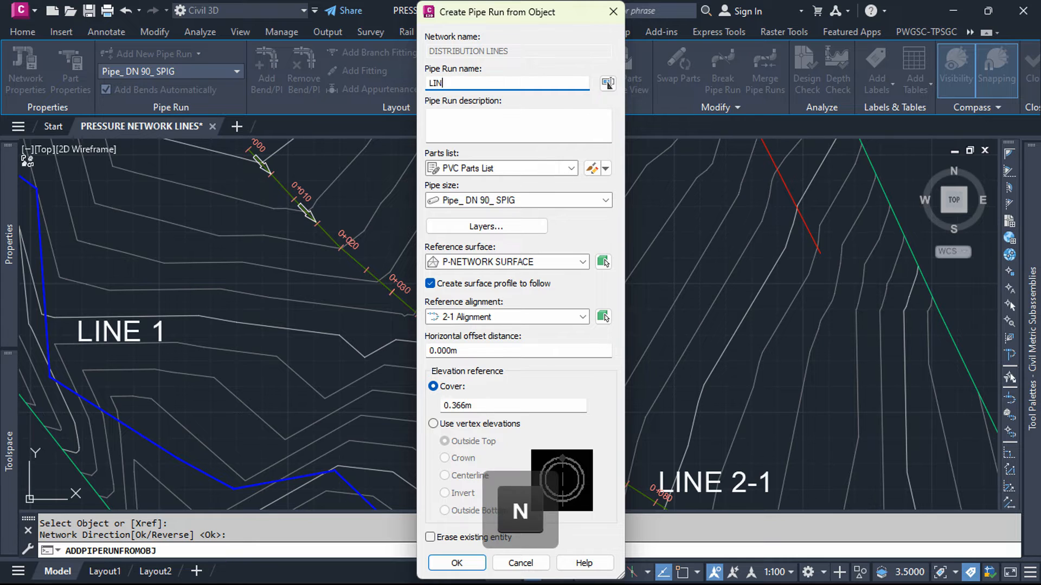
text(E 2-1)
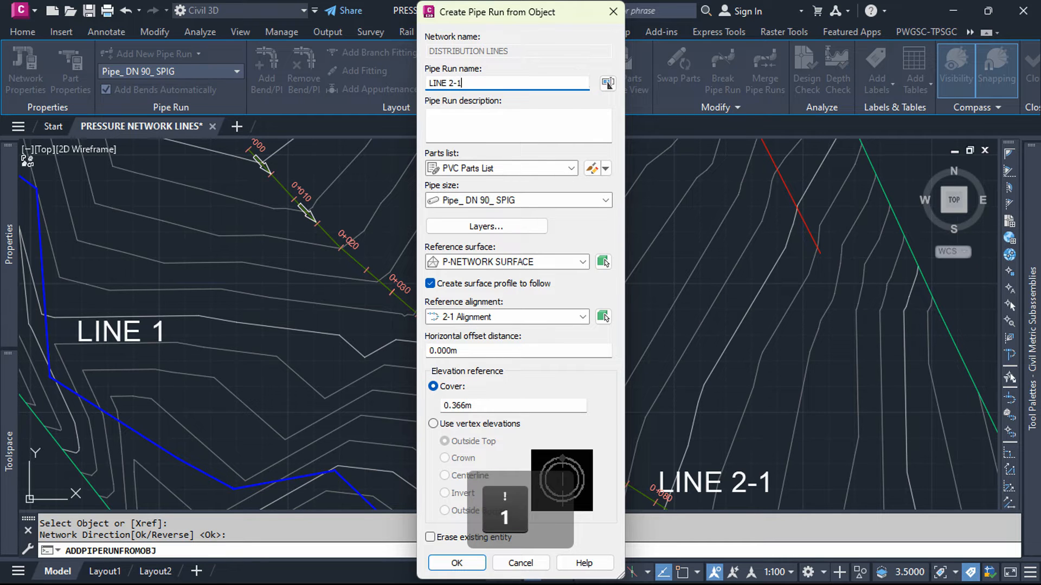
click(605, 201)
click(532, 234)
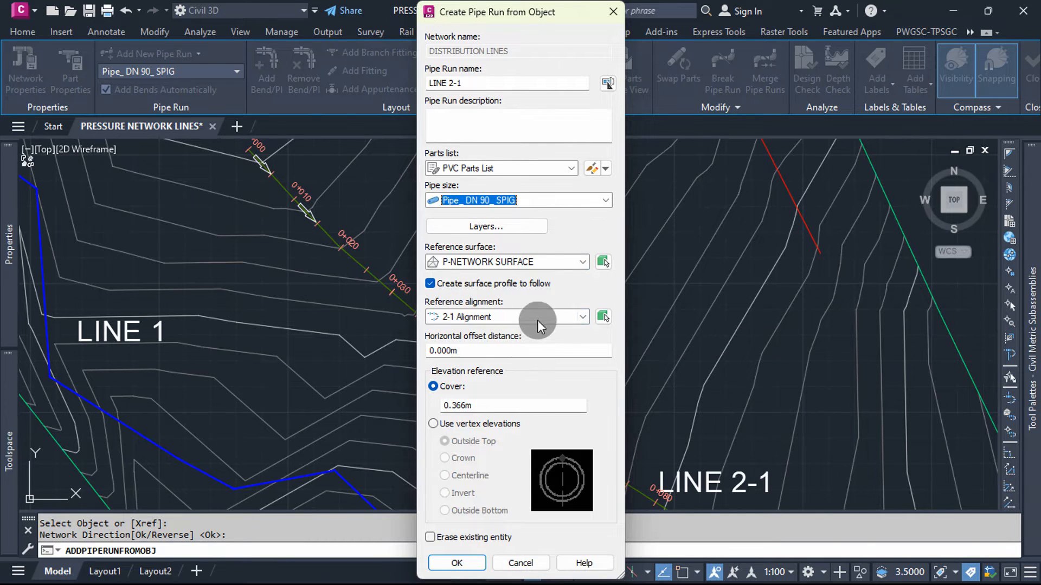
click(451, 408)
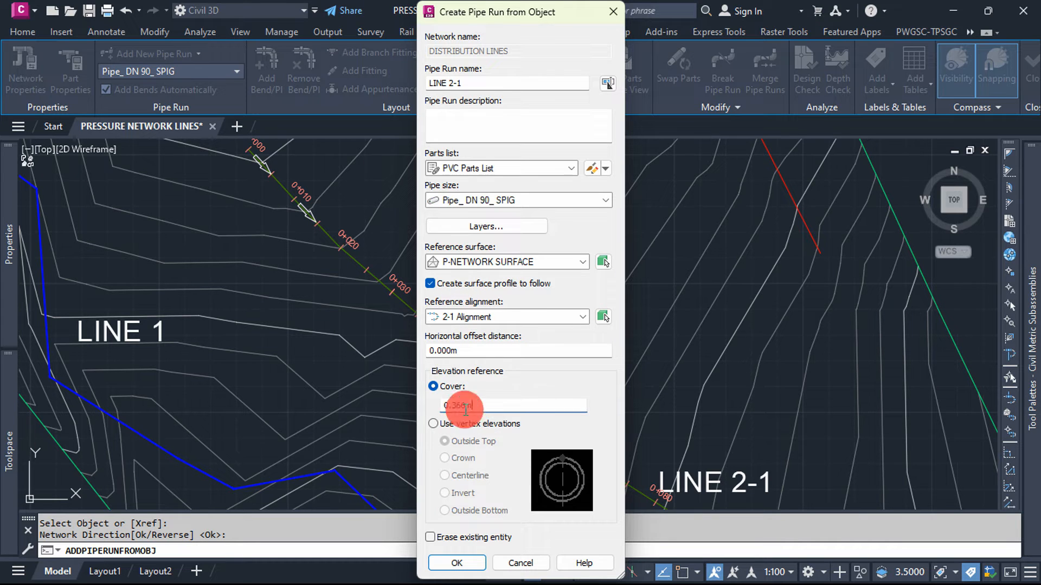
text(1.2)
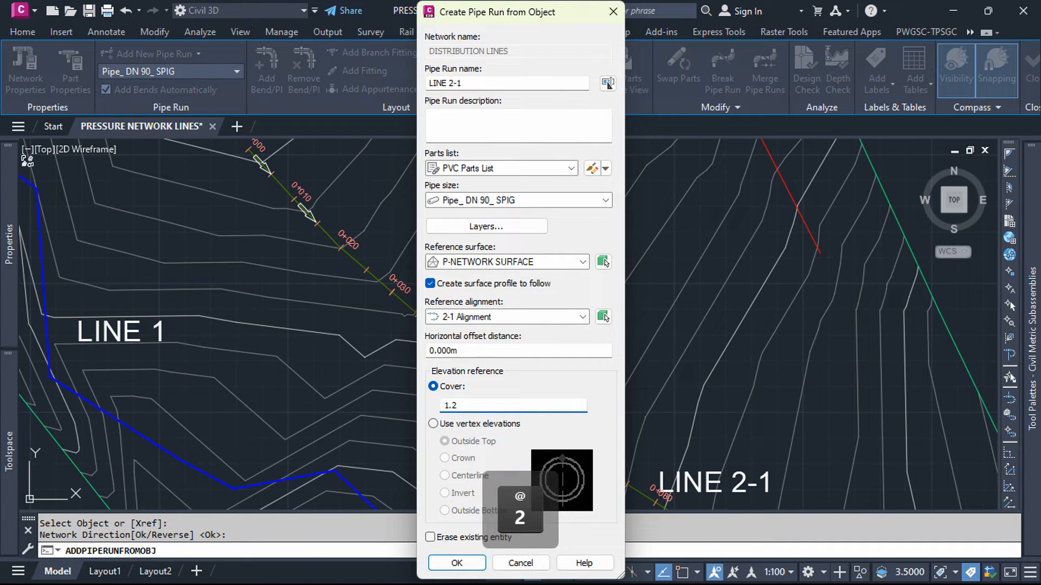
click(447, 564)
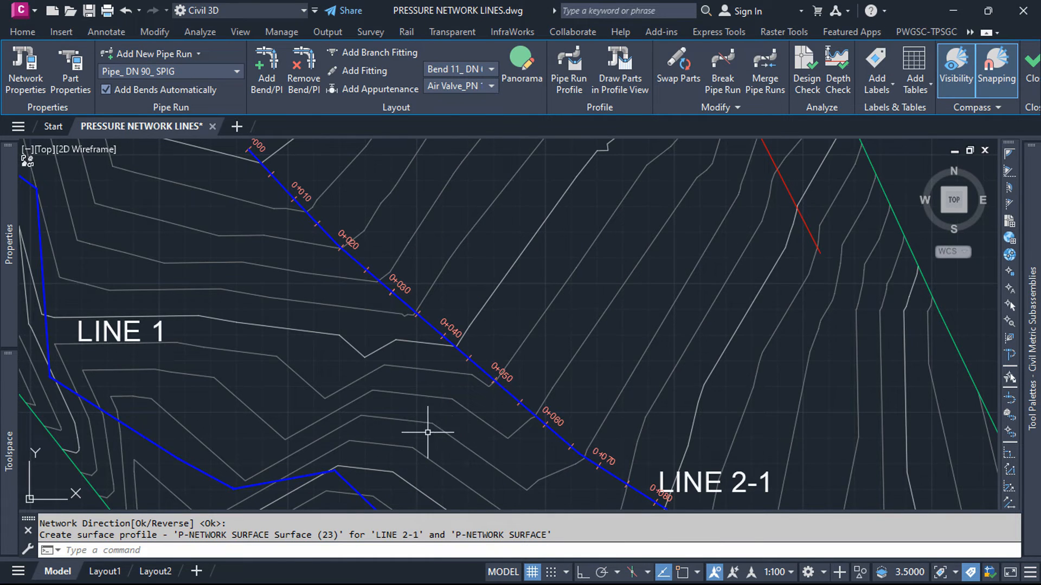
Step: Examine the pipes and bends along the LINE 2-1 pipe run, selecting one bend to inspect it up close
scroll(427, 432, down, 5)
scroll(382, 369, up, 10)
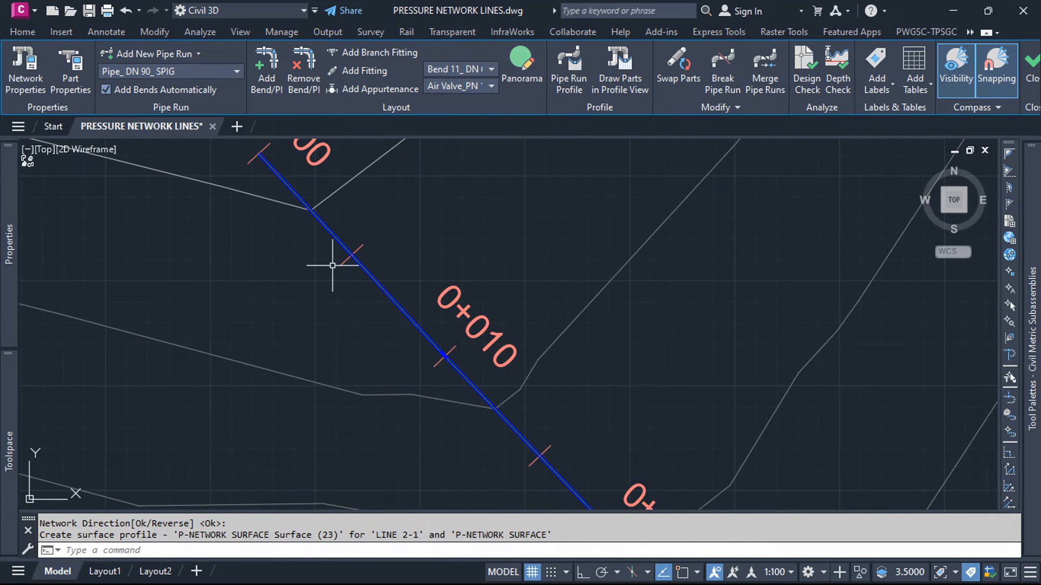
scroll(333, 266, down, 5)
scroll(466, 404, up, 8)
scroll(274, 272, down, 4)
scroll(464, 448, up, 6)
scroll(214, 269, up, 4)
scroll(372, 384, down, 6)
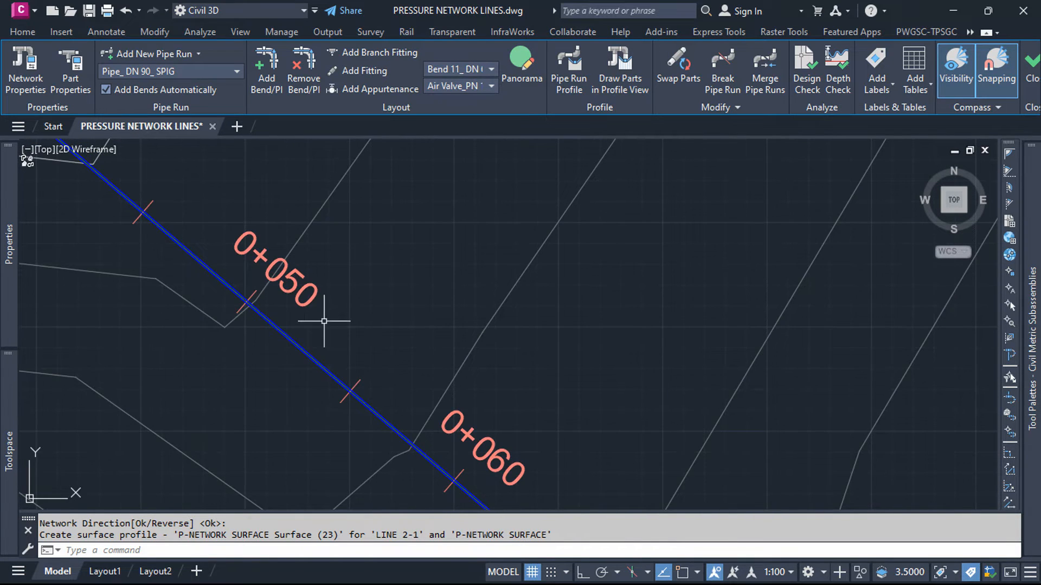
scroll(364, 332, down, 3)
scroll(390, 401, up, 6)
scroll(336, 344, up, 4)
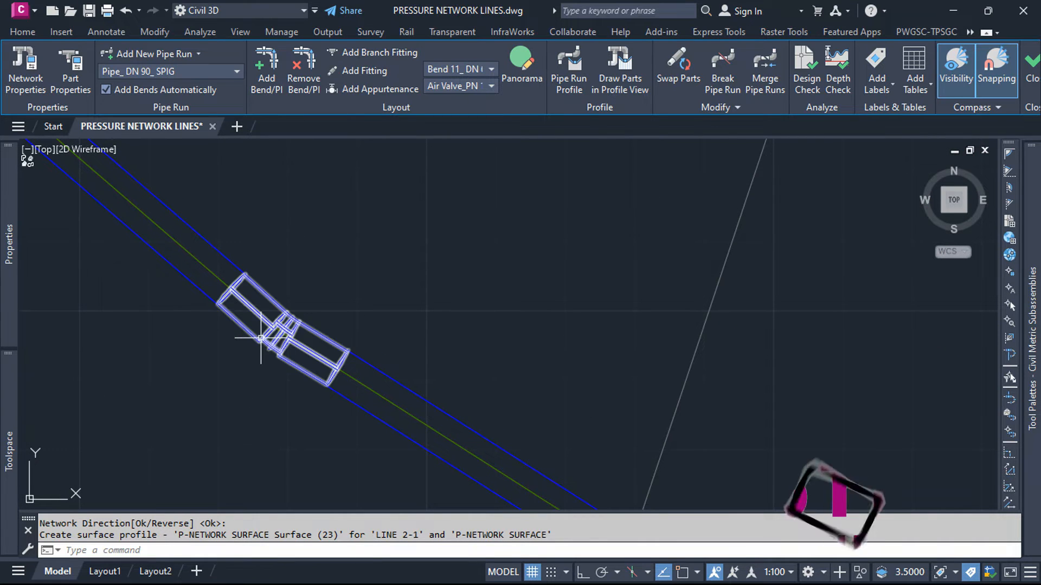
click(258, 337)
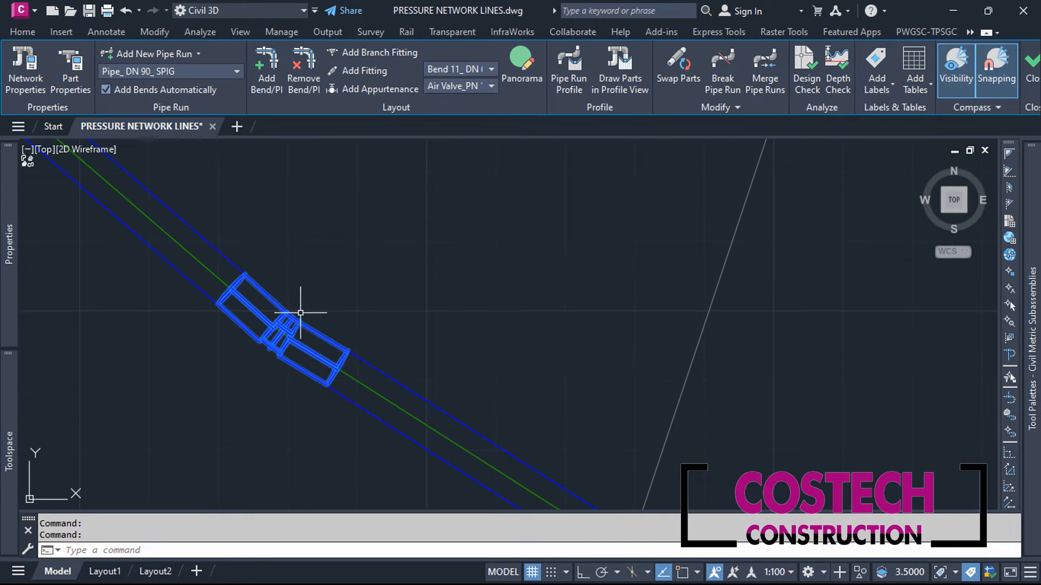
key(Escape)
scroll(251, 288, down, 5)
scroll(250, 275, down, 6)
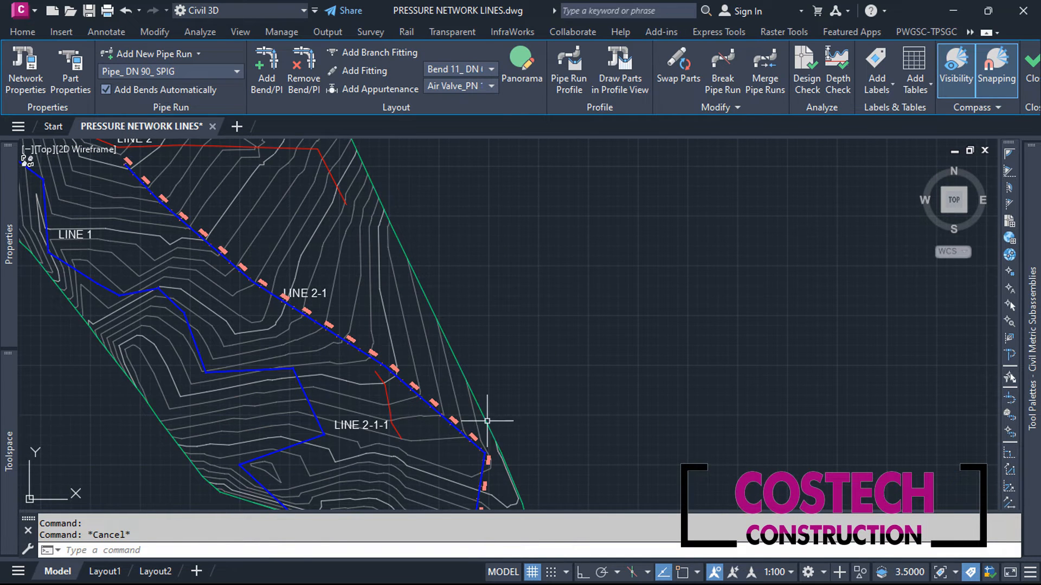
Step: Start a pipe run from the red LINE 2 polyline and accept its network direction
scroll(412, 461, down, 3)
scroll(209, 238, up, 4)
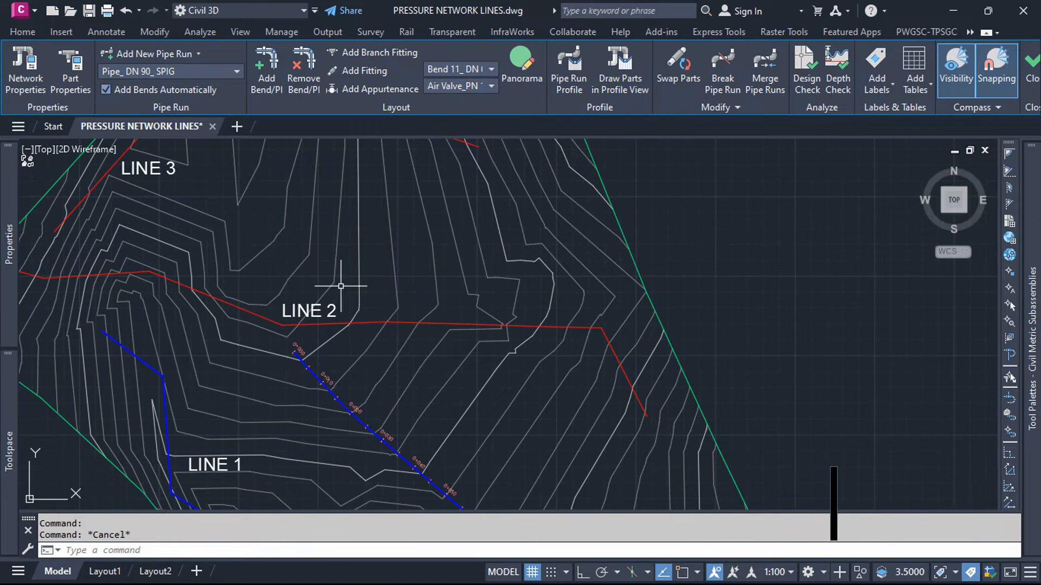
scroll(379, 284, down, 2)
scroll(283, 257, up, 2)
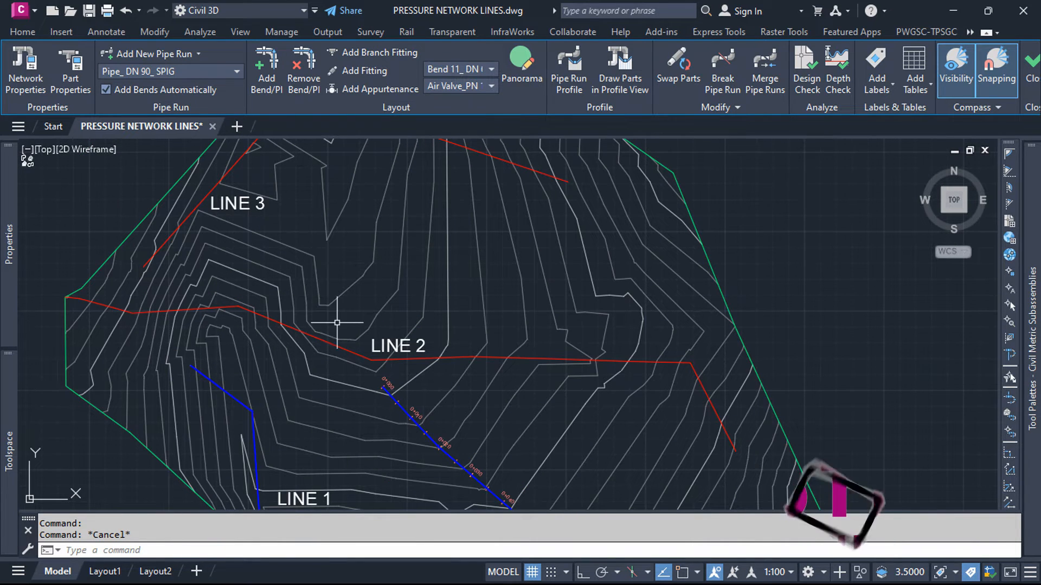
click(197, 54)
click(190, 86)
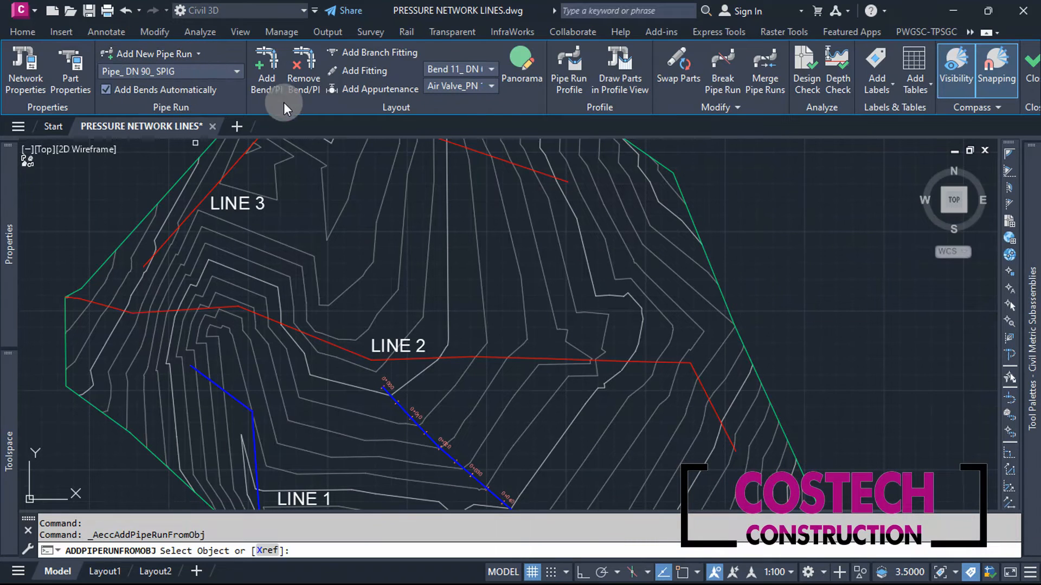
click(228, 307)
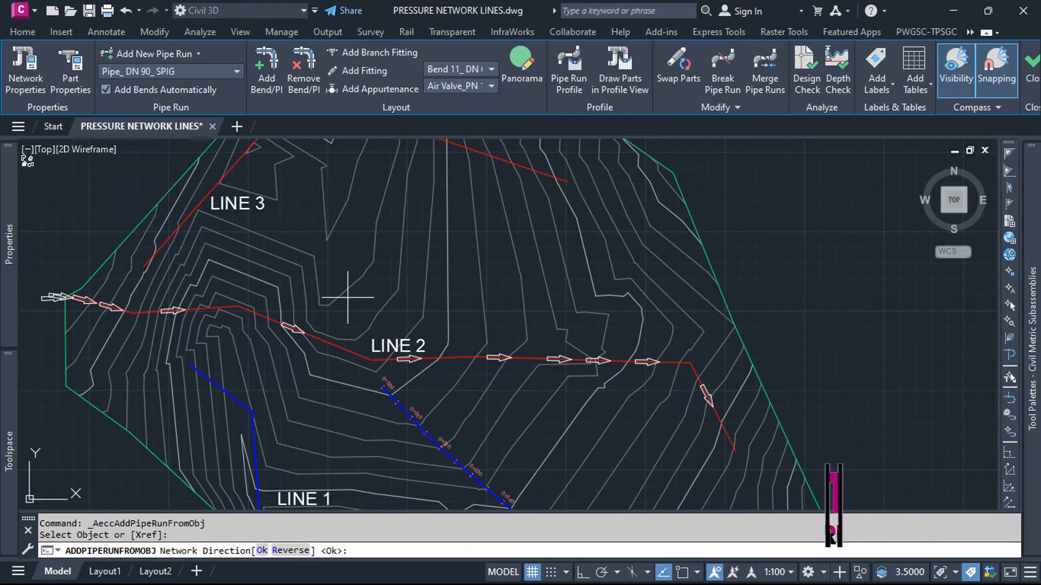
key(Return)
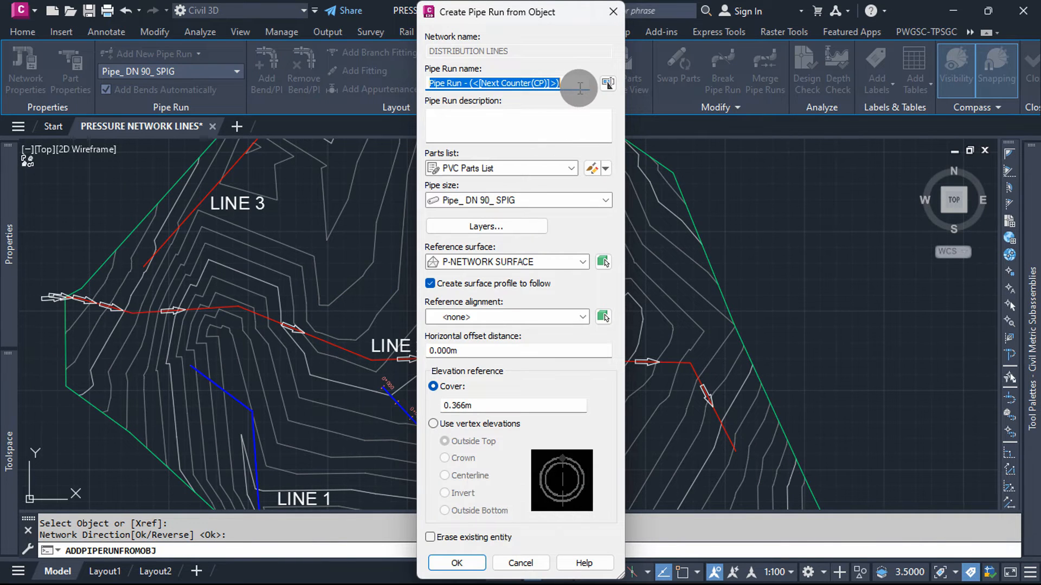
Step: Create the pipe run from the polyline as LINE 2 with Pipe_ DN 160_ SPIG pipes and 1.2 m cover
text(LINE)
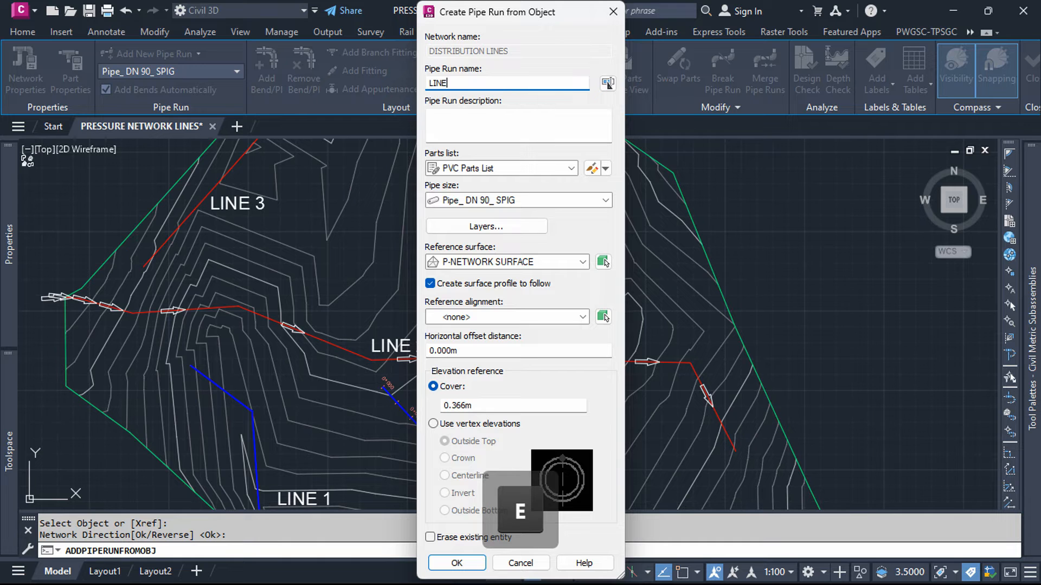
text( 2)
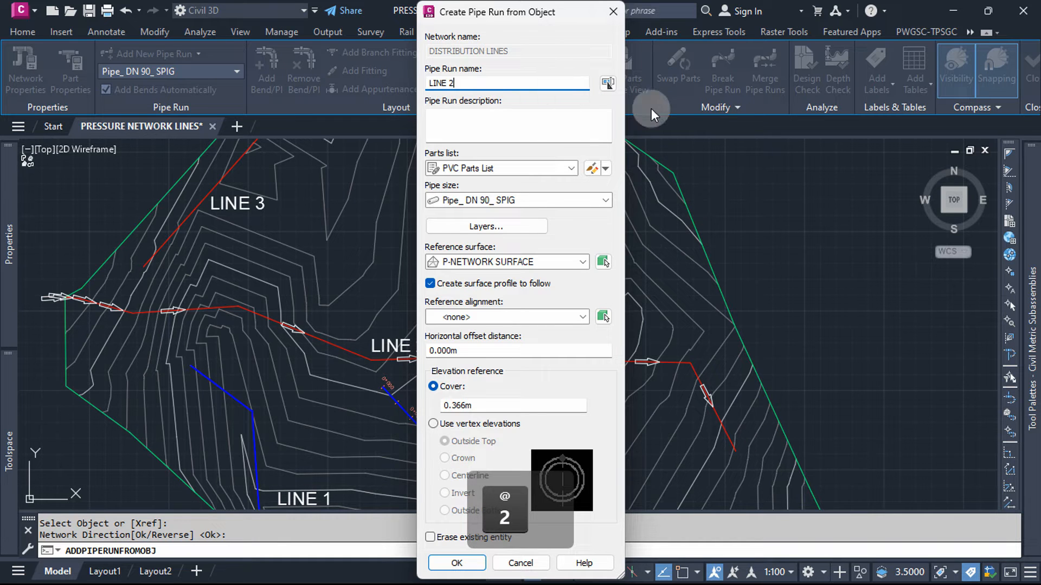
click(605, 200)
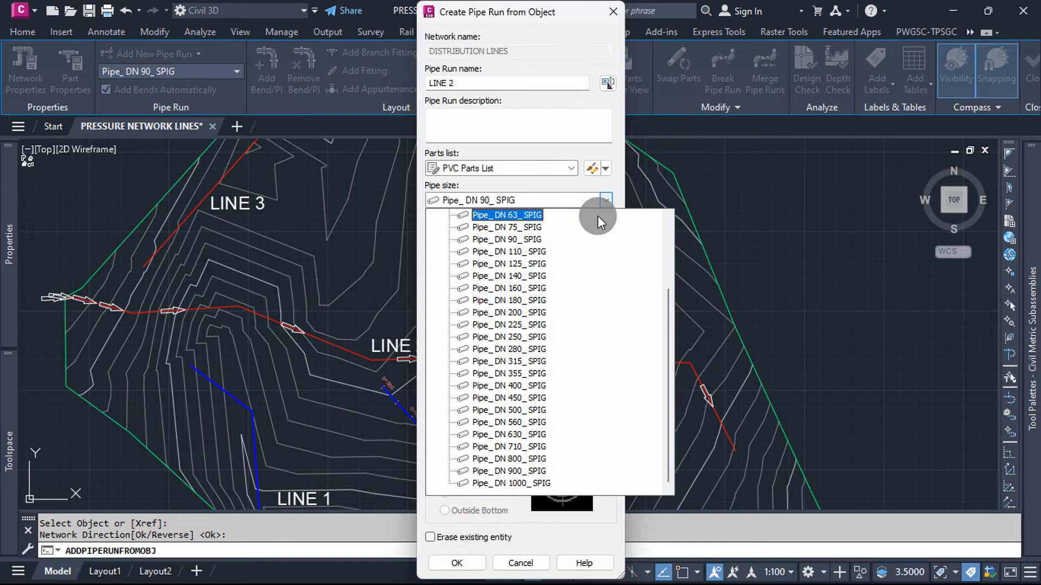
click(522, 288)
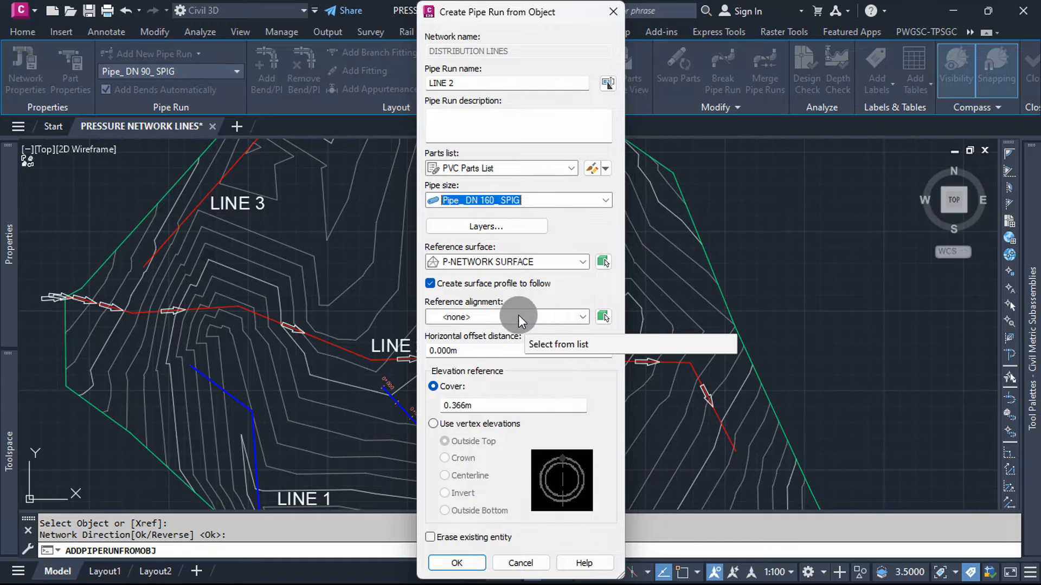
click(485, 406)
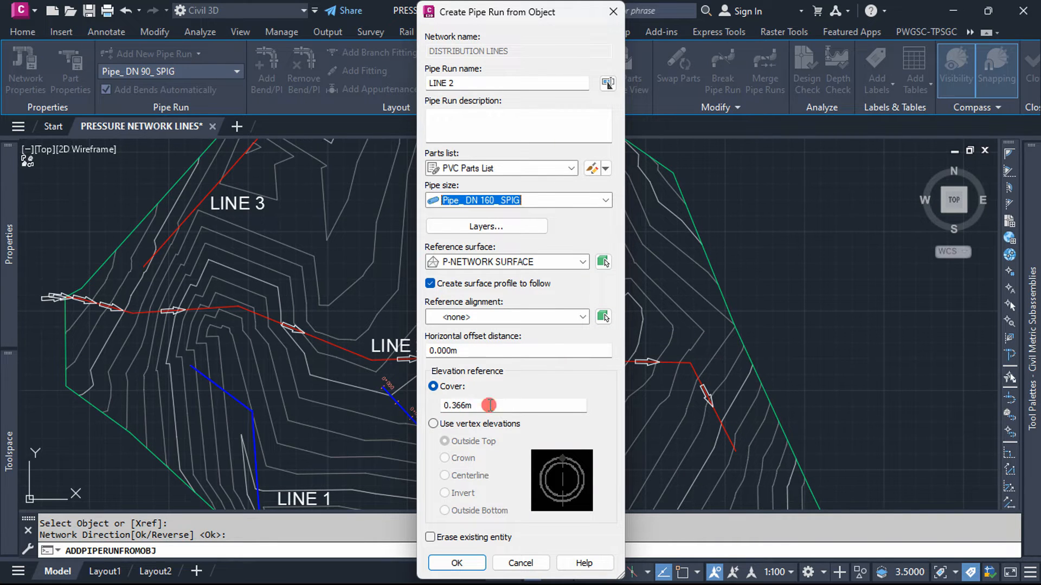
text(1.2)
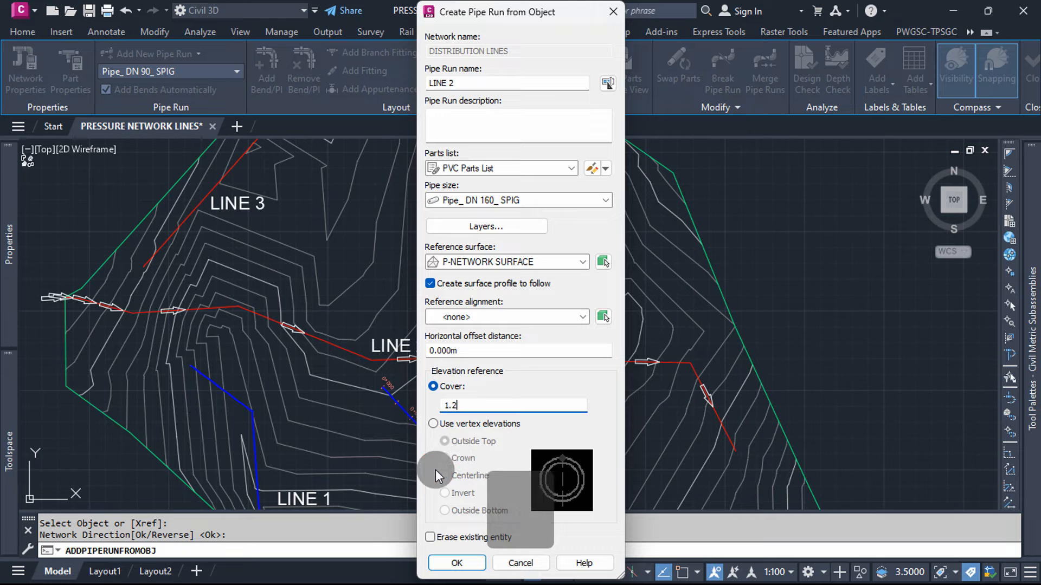
click(469, 559)
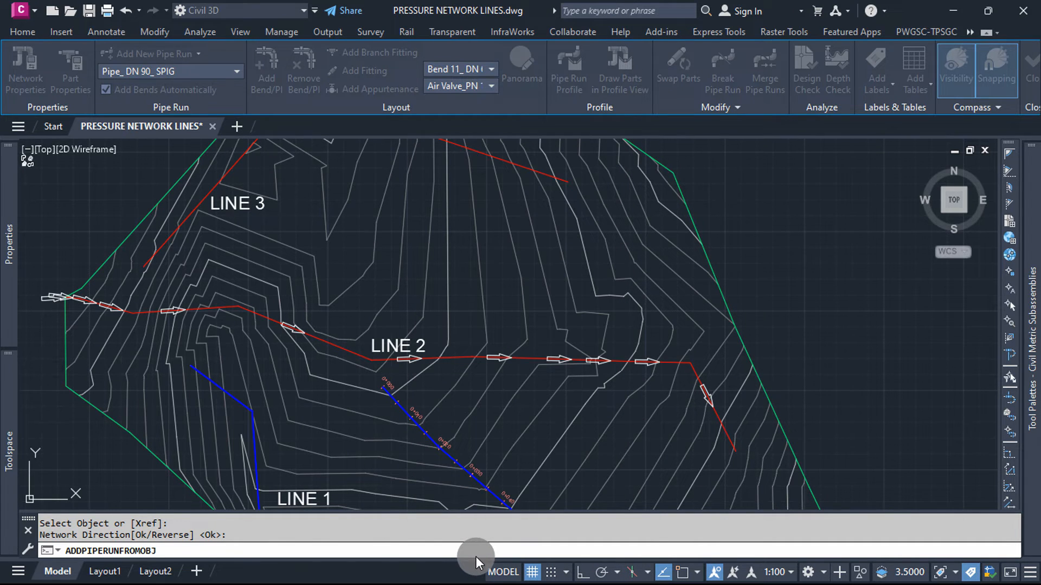
key(Return)
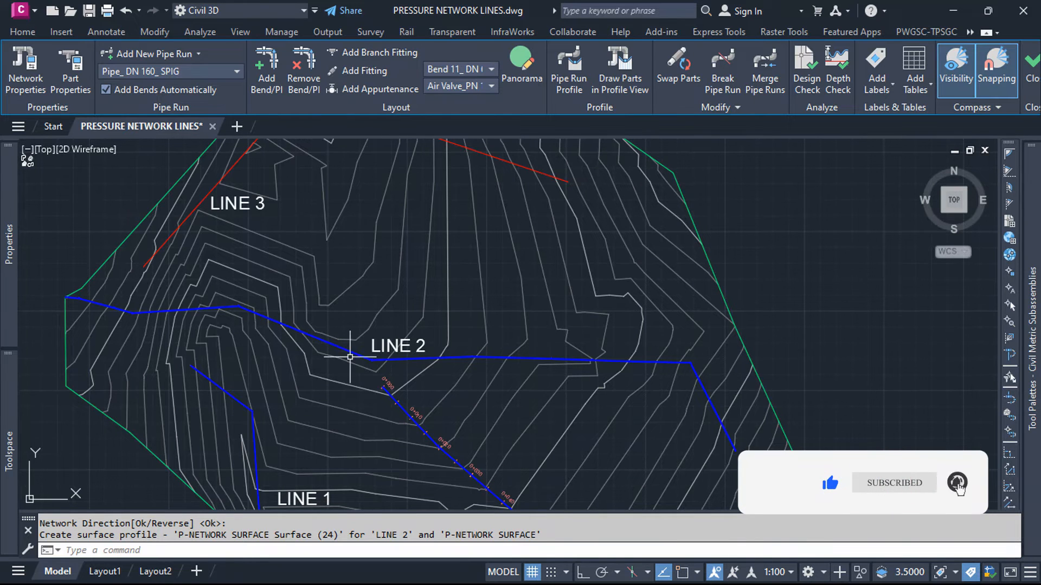
Step: Start a new manually drawn pipe run in the DISTRIBUTION LINES network and name it LINE 2-2
scroll(350, 357, up, 8)
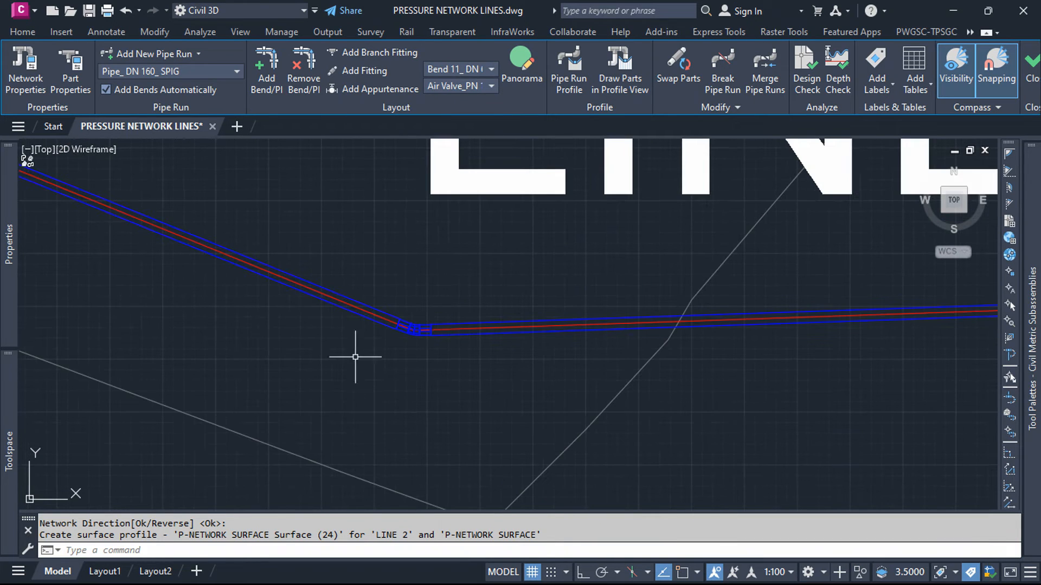
scroll(429, 352, down, 8)
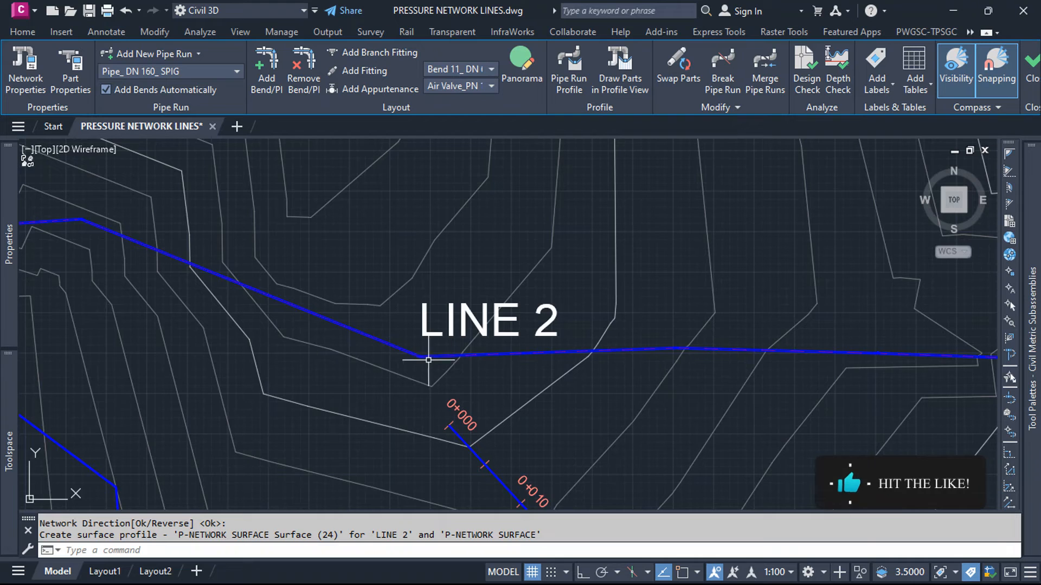
scroll(433, 354, down, 4)
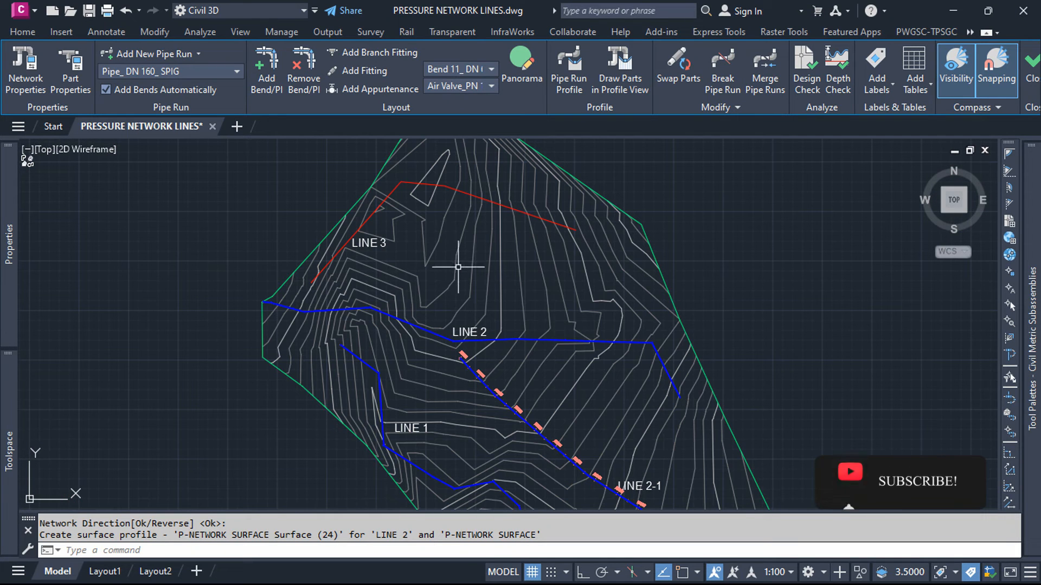
scroll(382, 337, up, 5)
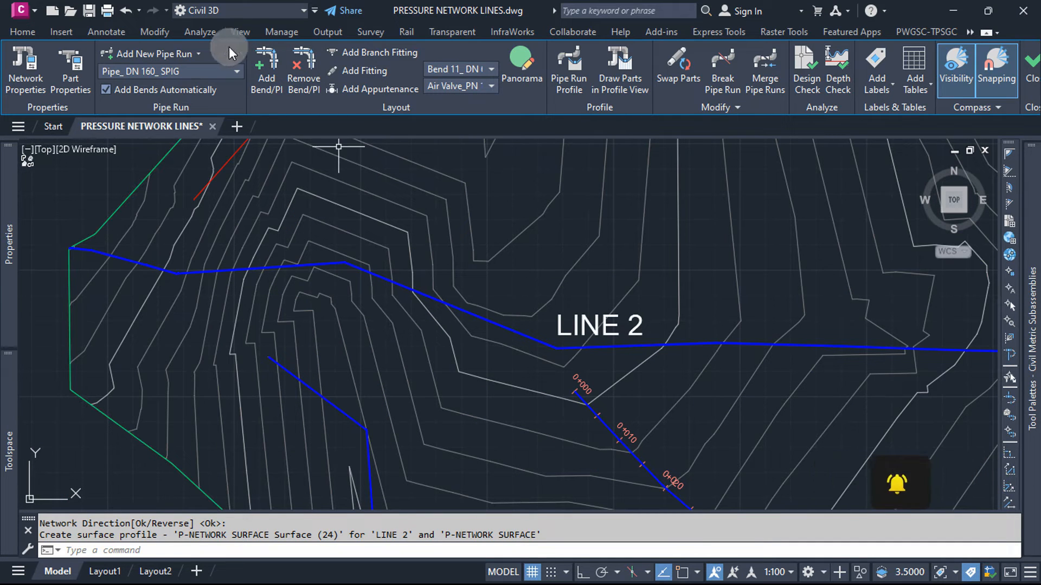
click(198, 54)
click(189, 71)
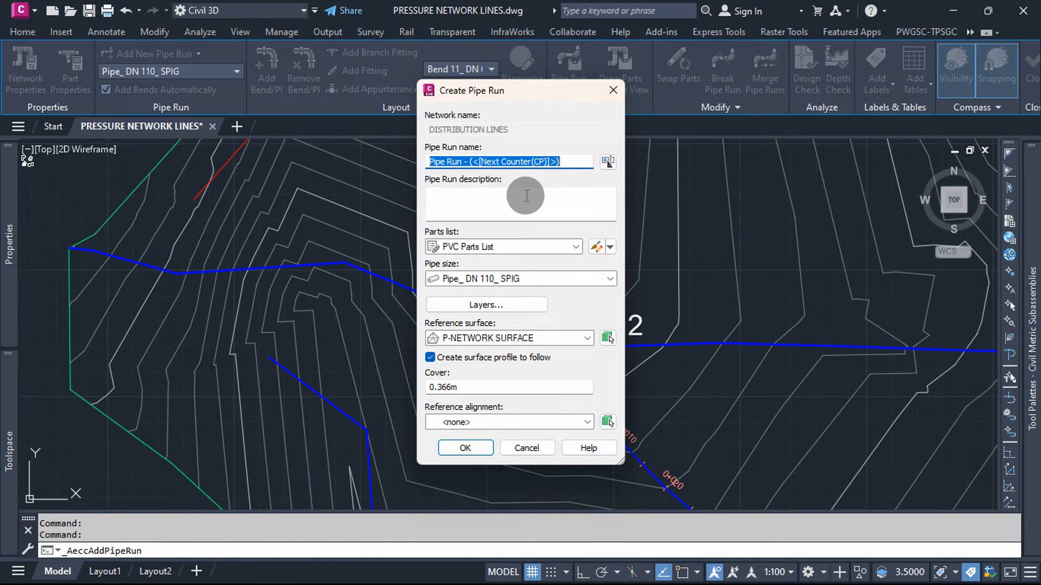
text(LINE )
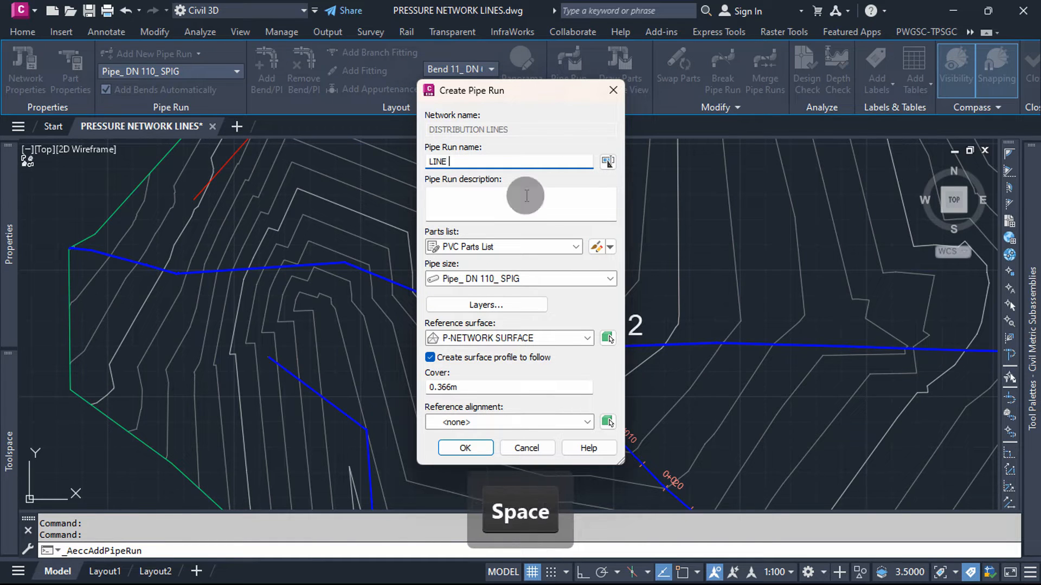
text(2-2)
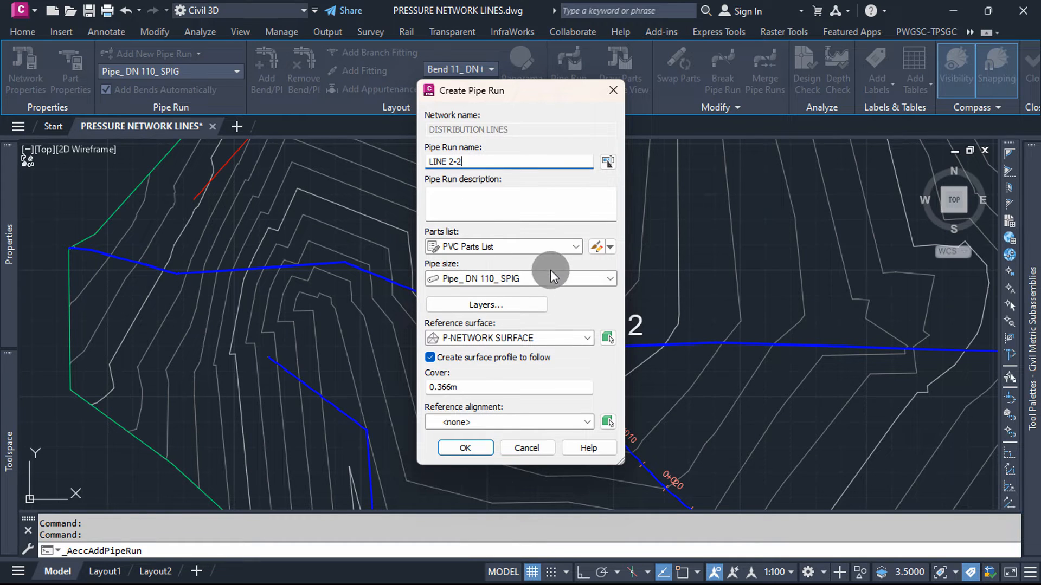
Step: Choose Pipe_ DN 110_ SPIG for LINE 2-2, set its cover to 1.2 m and accept the pipe run settings
click(607, 276)
click(516, 326)
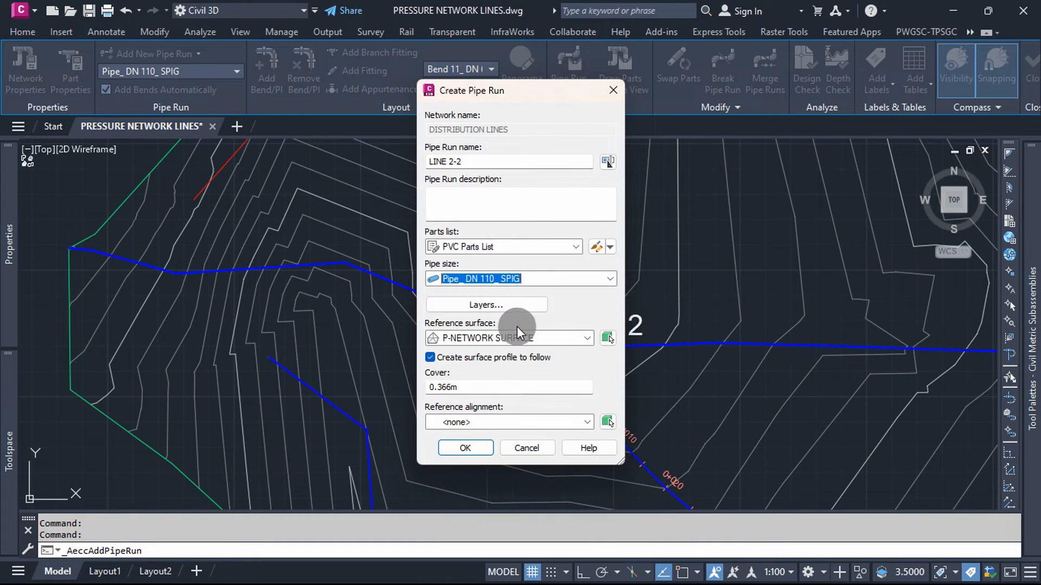
drag(474, 387, 404, 387)
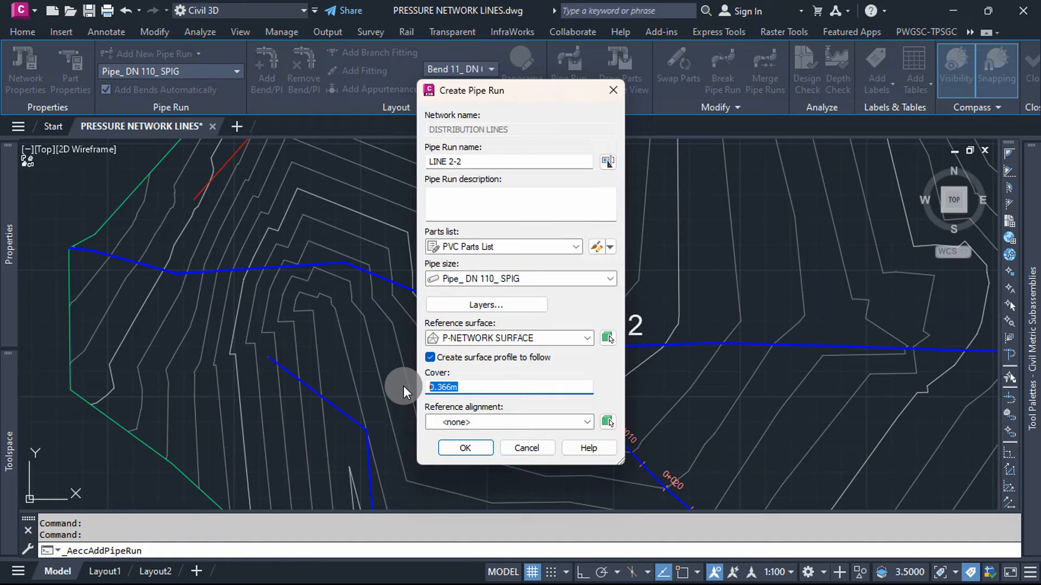
text(1.2)
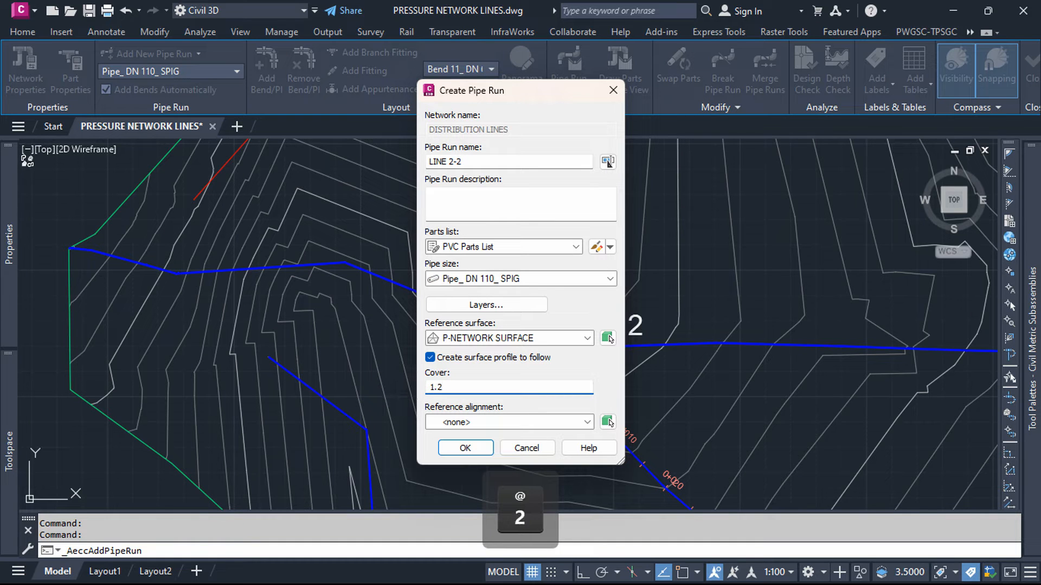
key(Return)
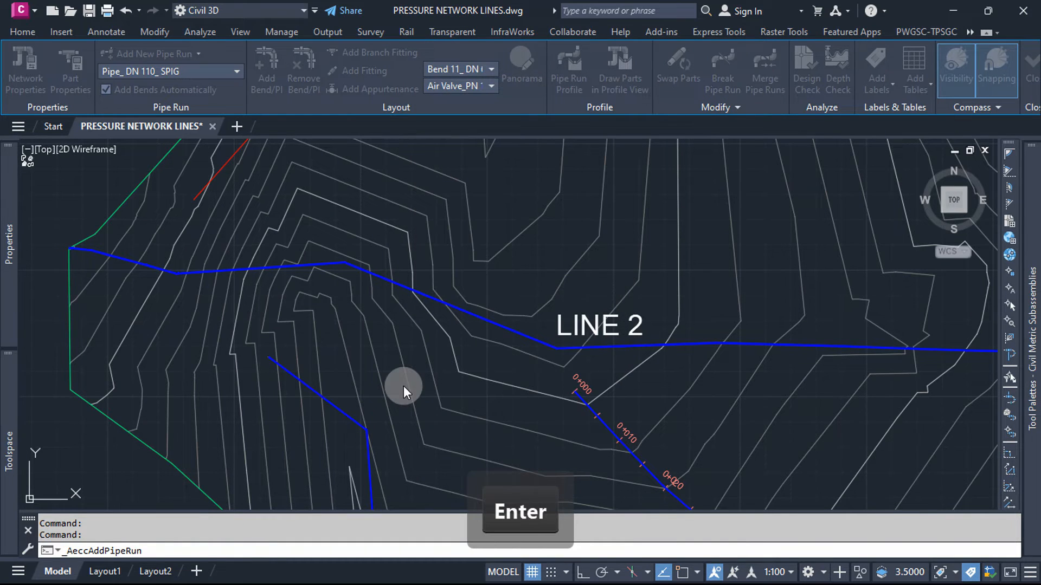
Step: Draw the LINE 2-2 pipe run through seven points, from just above LINE 2 across the contours to the eastern boundary, and finish it
scroll(443, 281, up, 4)
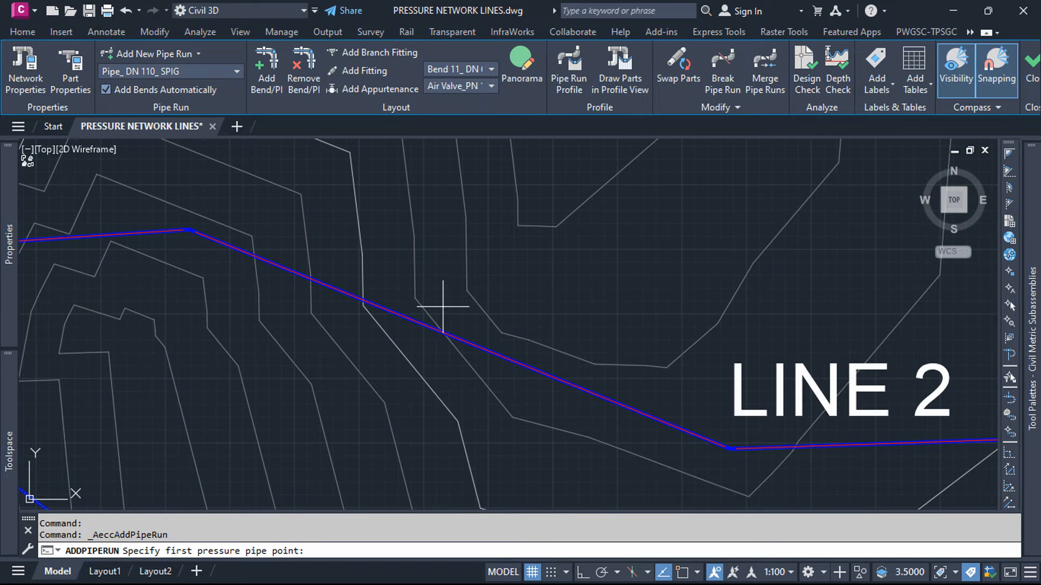
click(458, 262)
scroll(469, 301, down, 4)
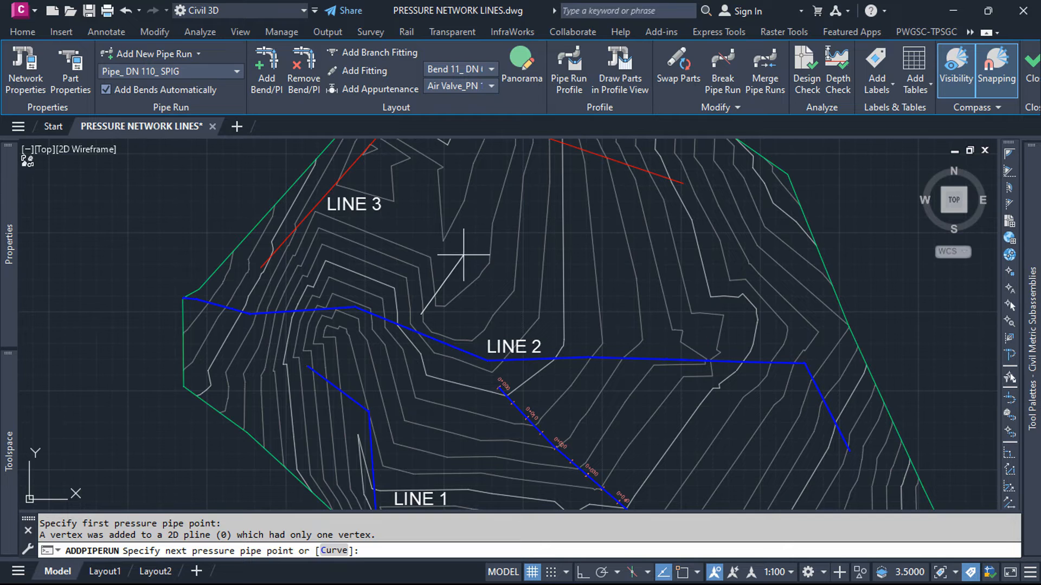
click(474, 241)
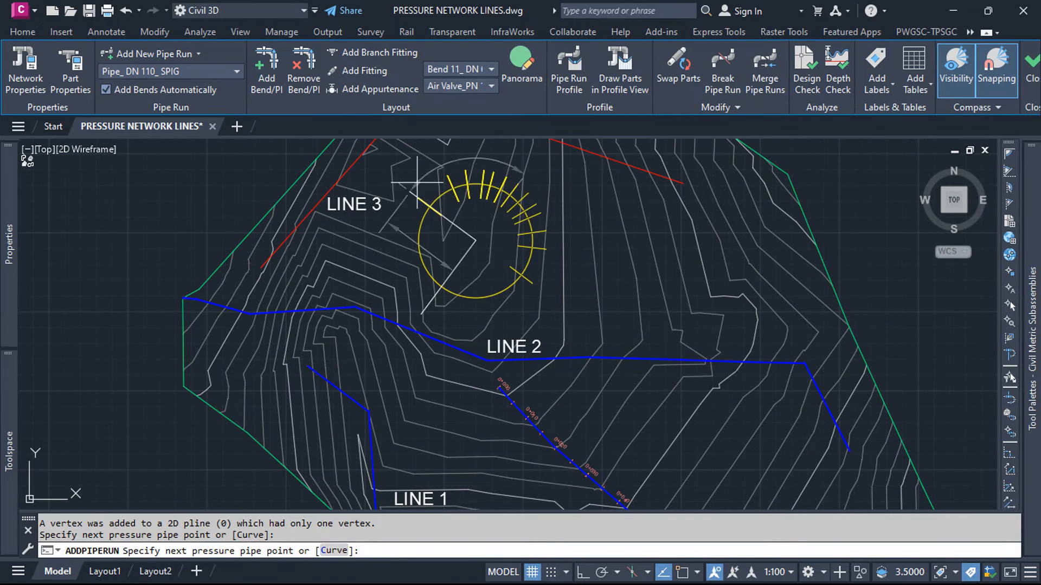
click(580, 203)
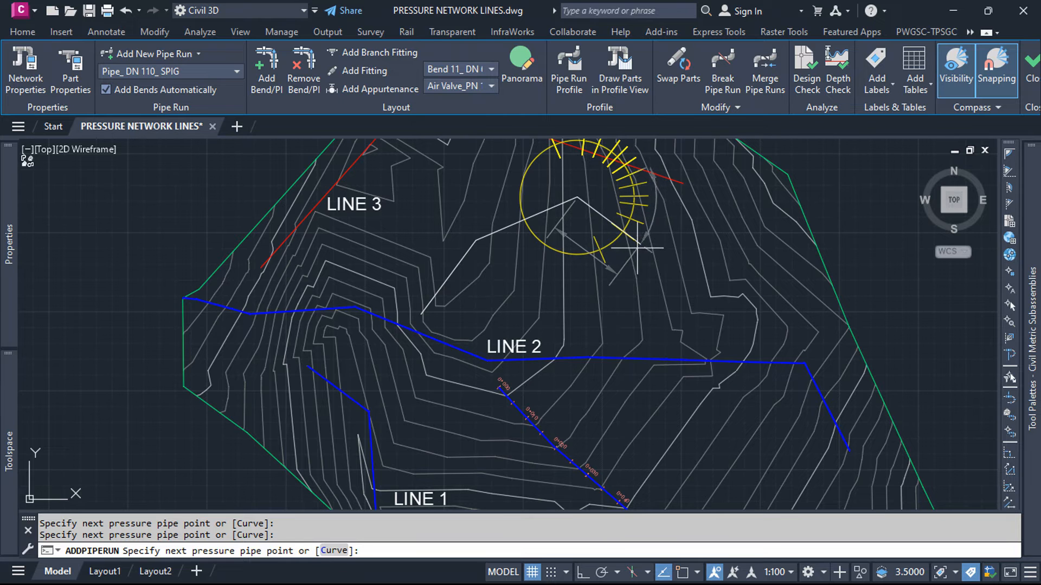
click(662, 259)
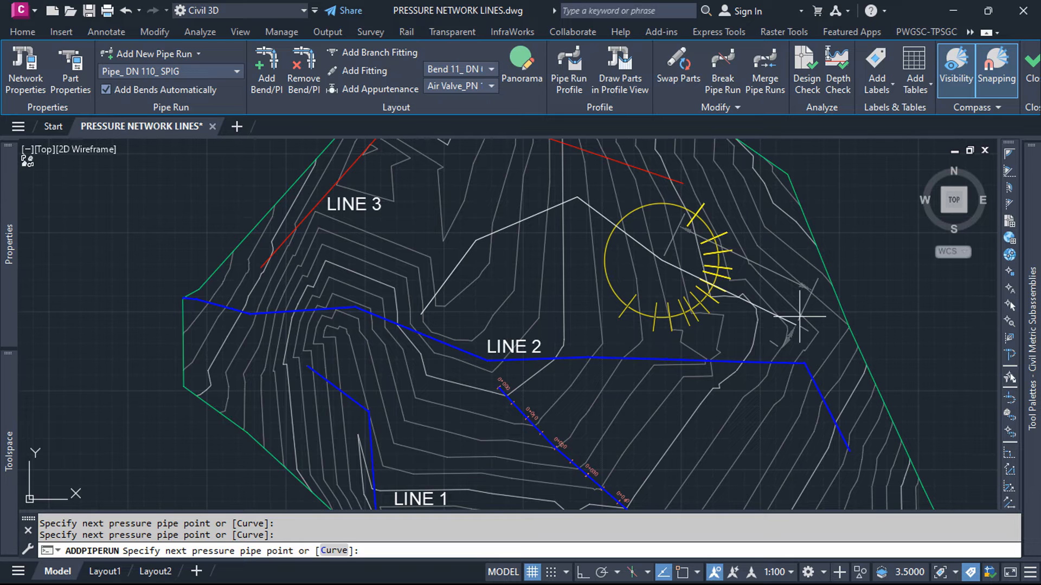
click(779, 281)
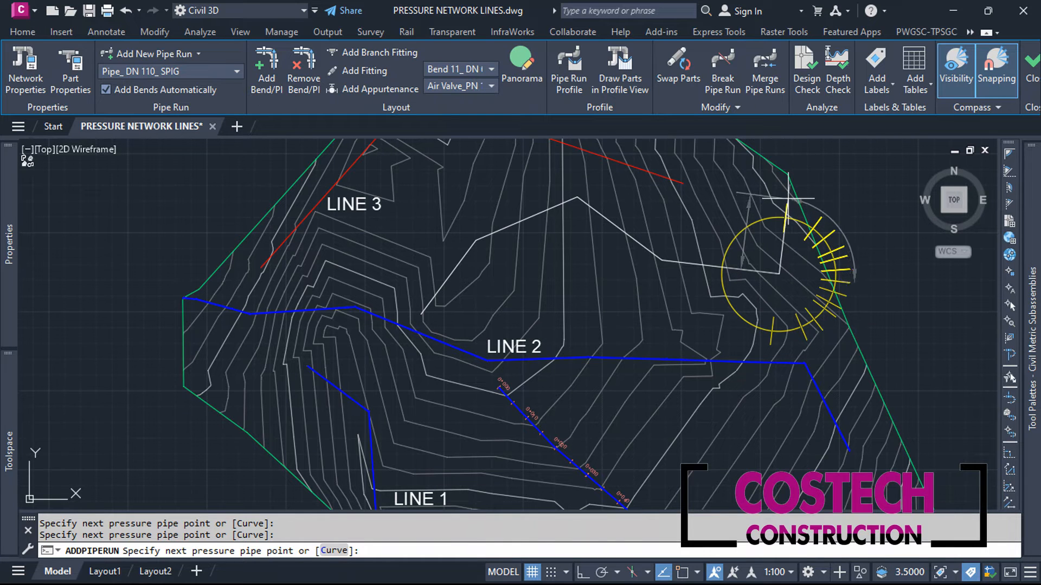
click(787, 198)
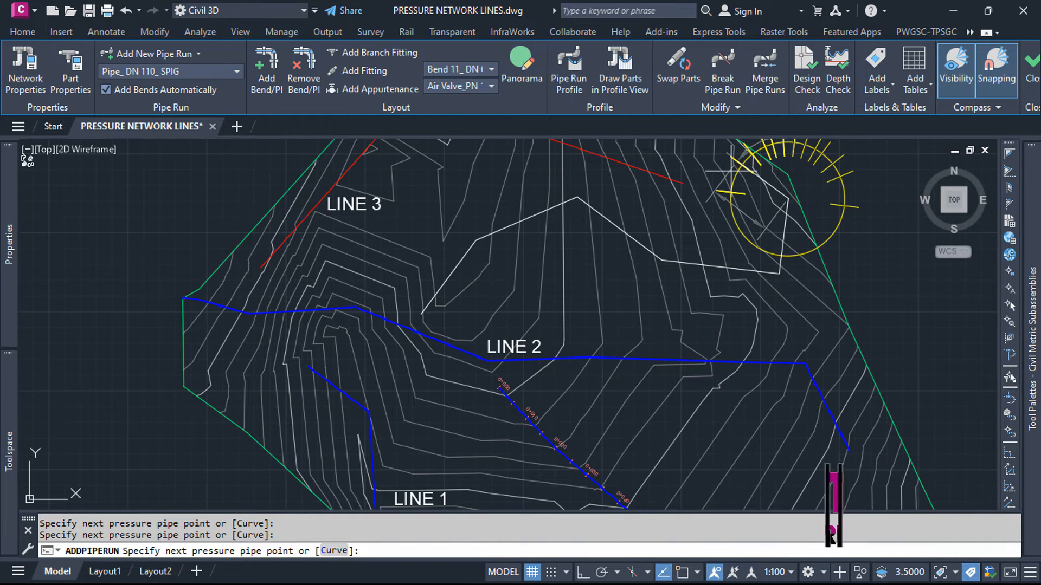
click(761, 181)
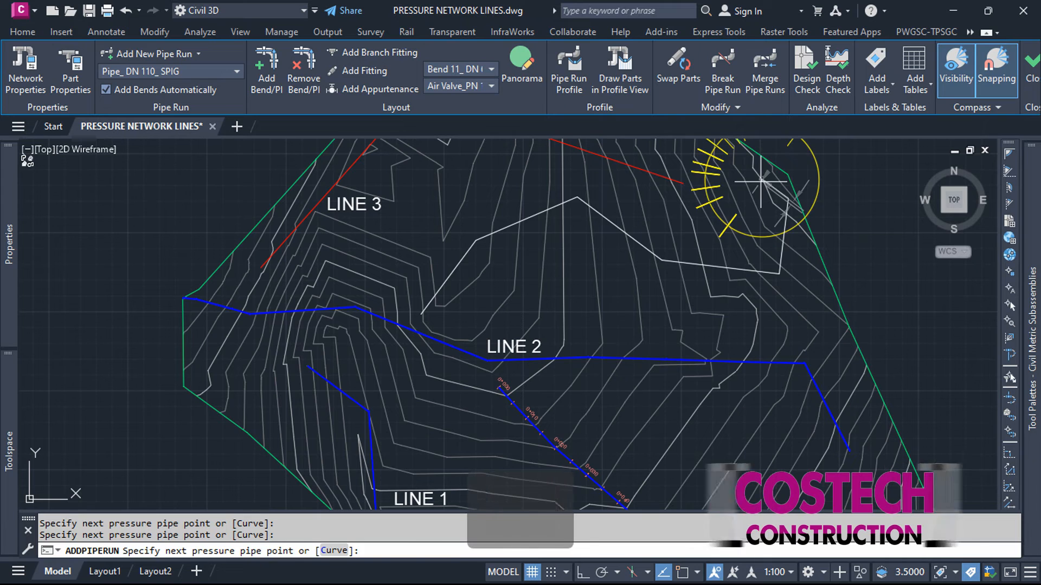
key(Escape)
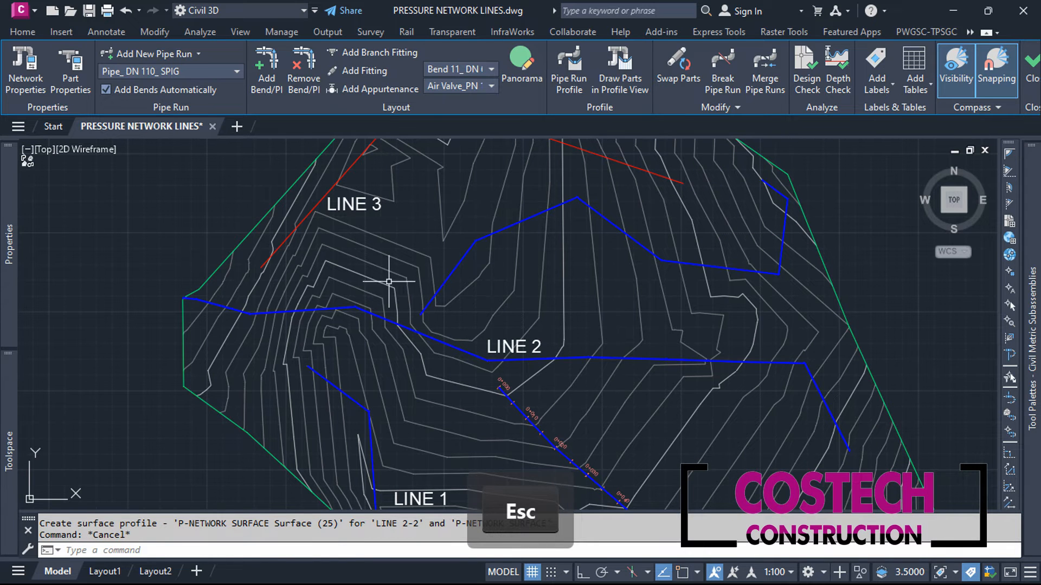
Step: Inspect the pressure pipe properties of the first LINE 2-2 pipe, checking its connections and part description
scroll(399, 299, up, 5)
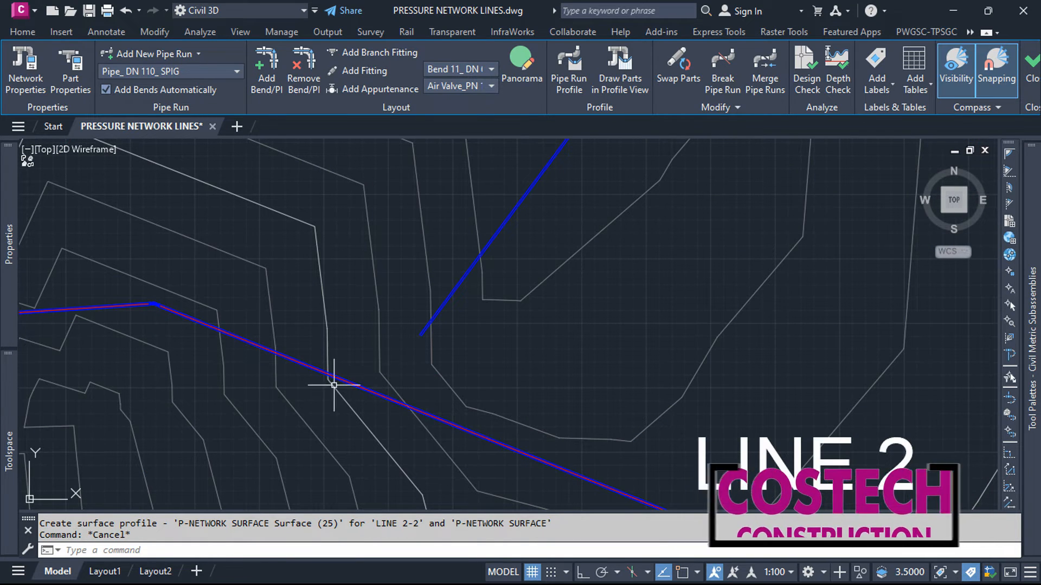
scroll(402, 342, up, 3)
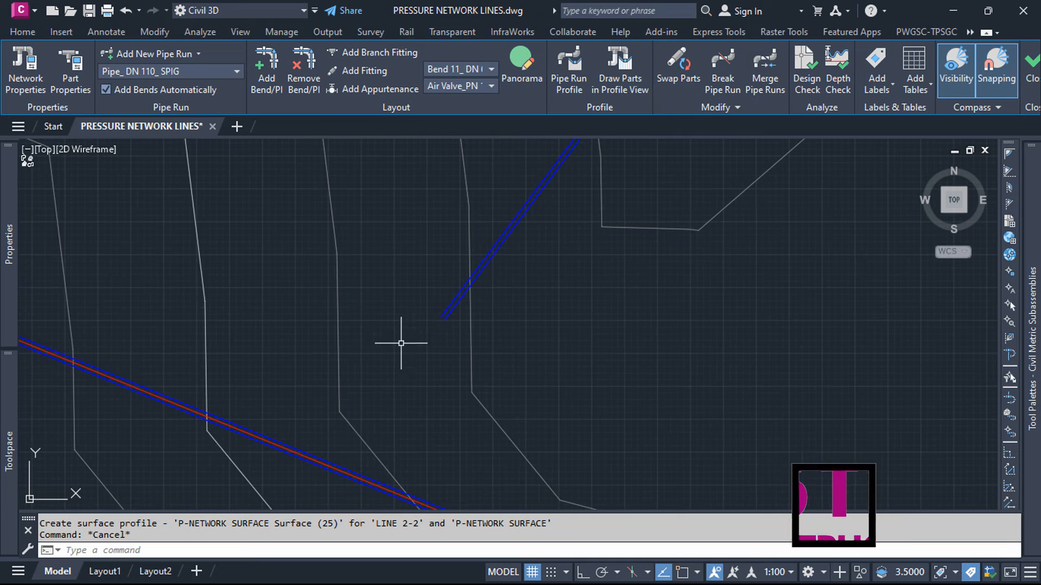
click(460, 301)
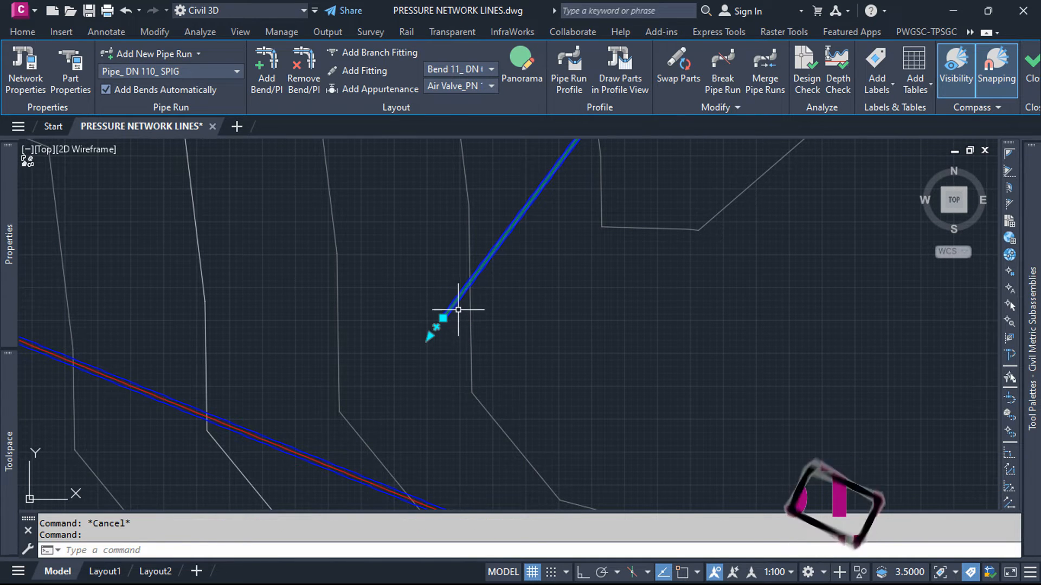
key(Escape)
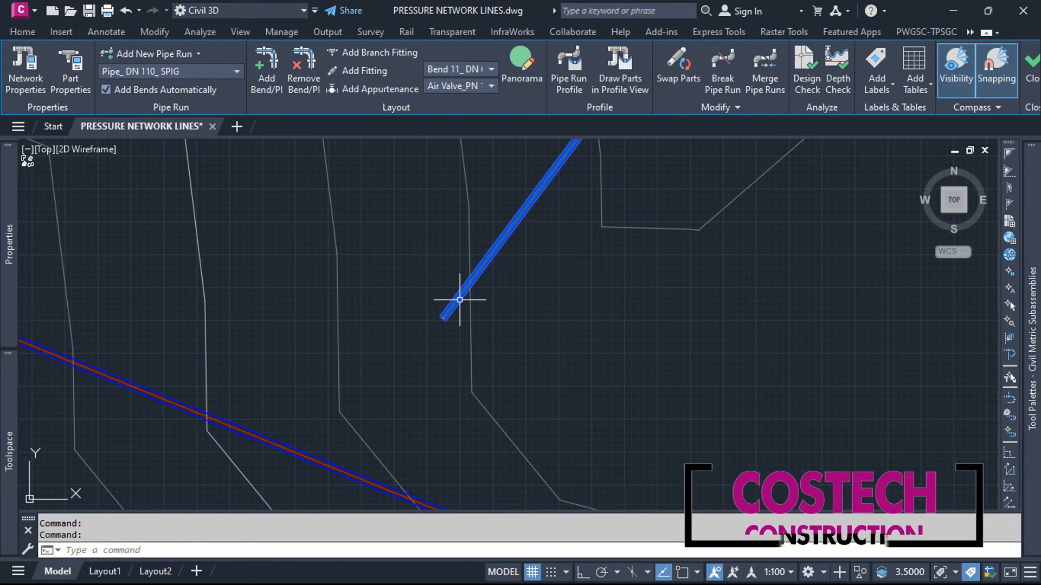
right_click(460, 300)
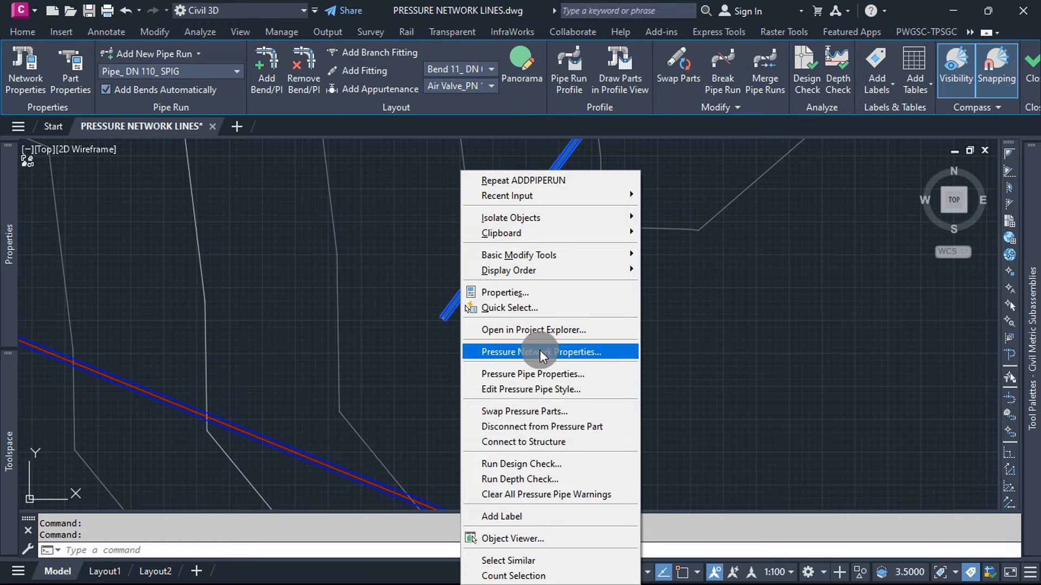
click(561, 372)
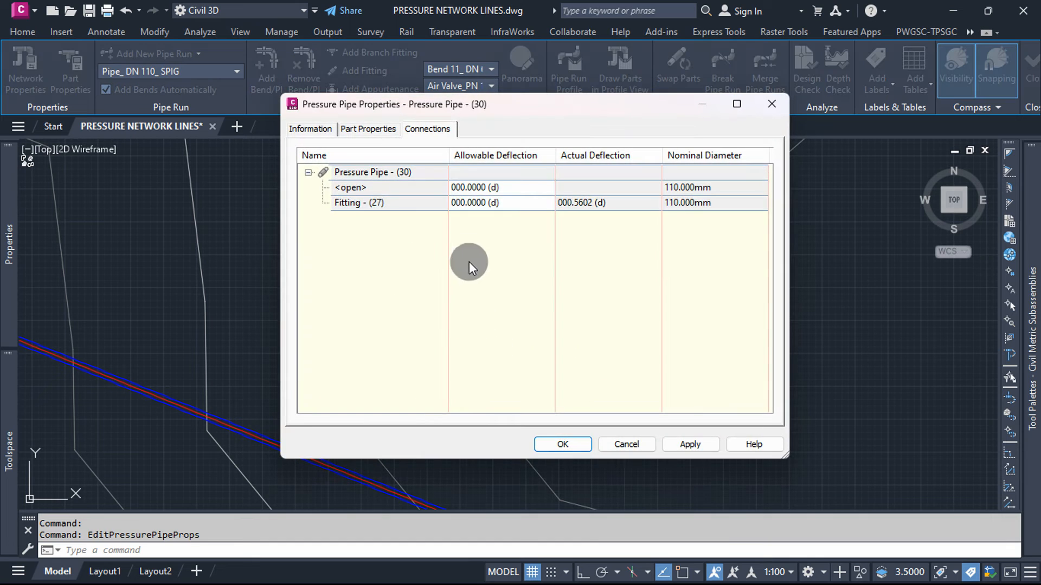
click(321, 131)
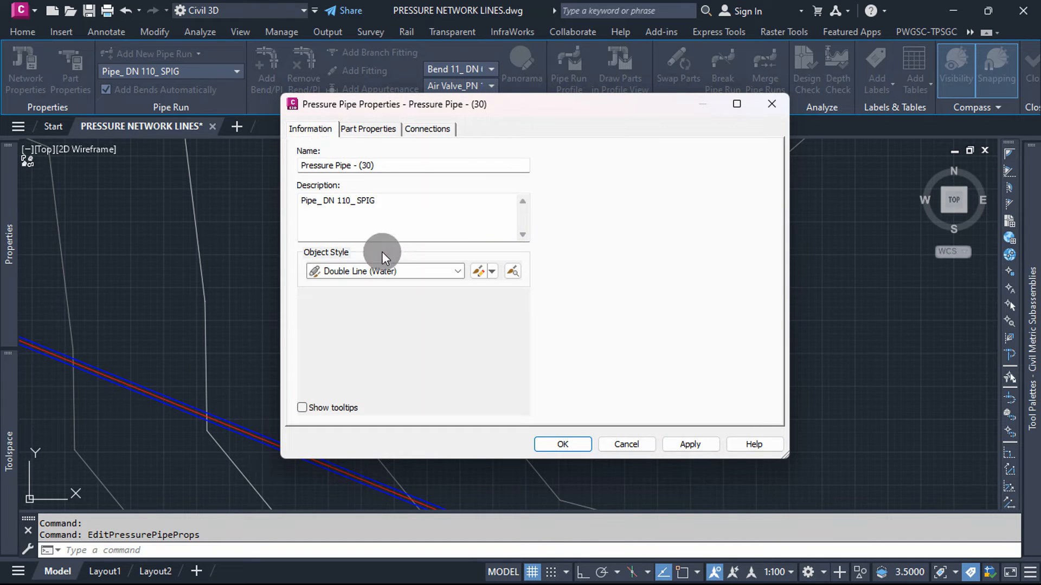
click(581, 442)
key(Escape)
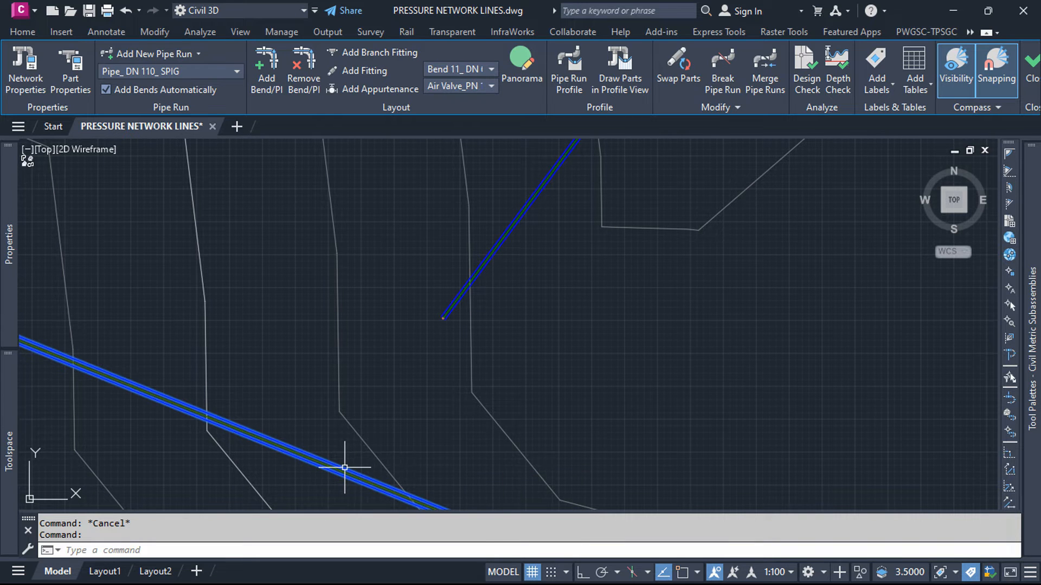
Step: Check the part description in the pressure pipe properties of the LINE 2 pipe beside the start of LINE 2-2
click(344, 468)
right_click(344, 468)
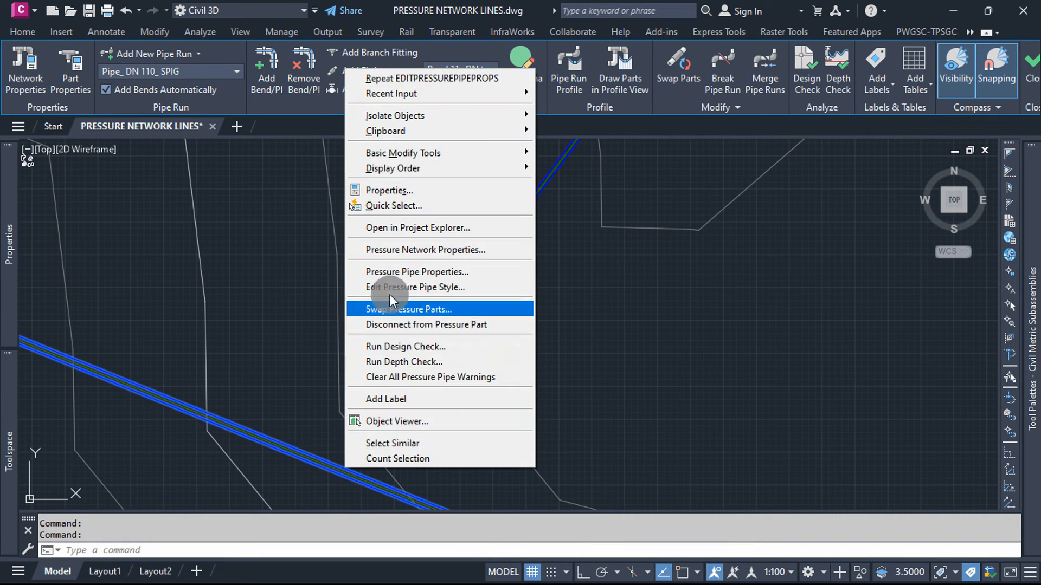
click(398, 272)
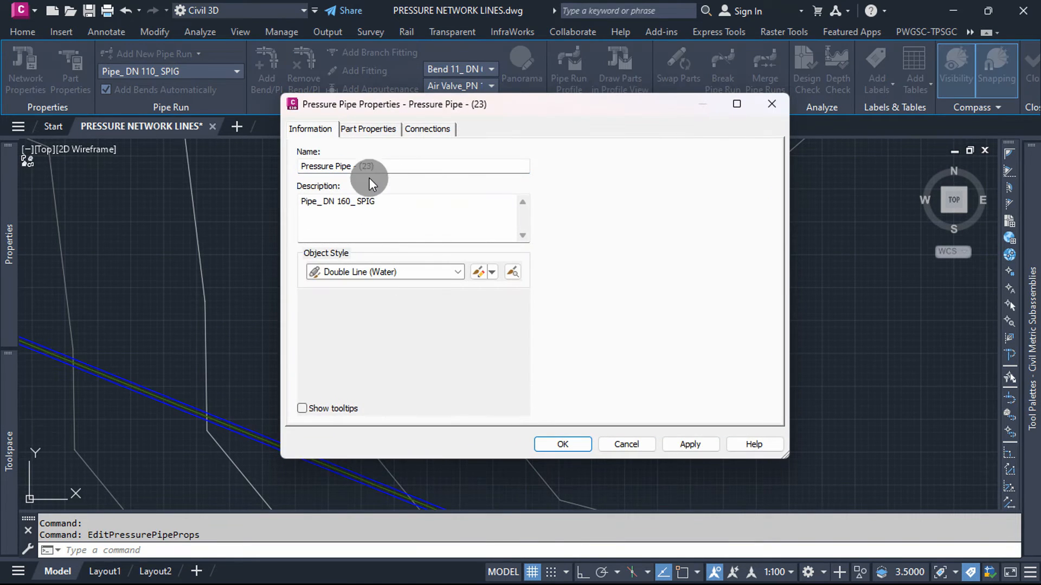
click(562, 445)
key(Escape)
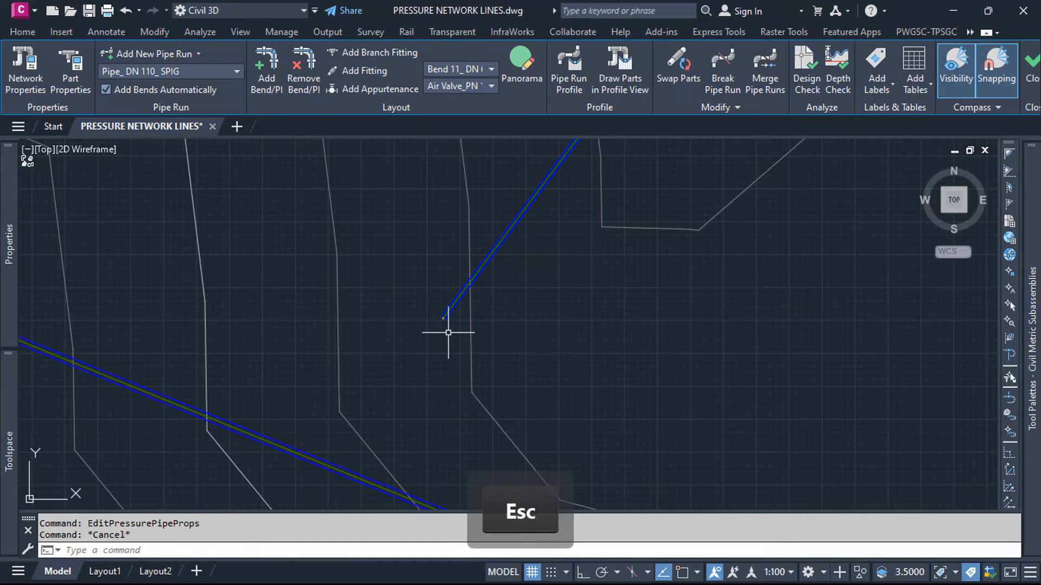
Step: Extend the open starting end of LINE 2-2 down to the LINE 2 pipe so the two runs connect
click(453, 305)
scroll(433, 328, up, 3)
click(466, 332)
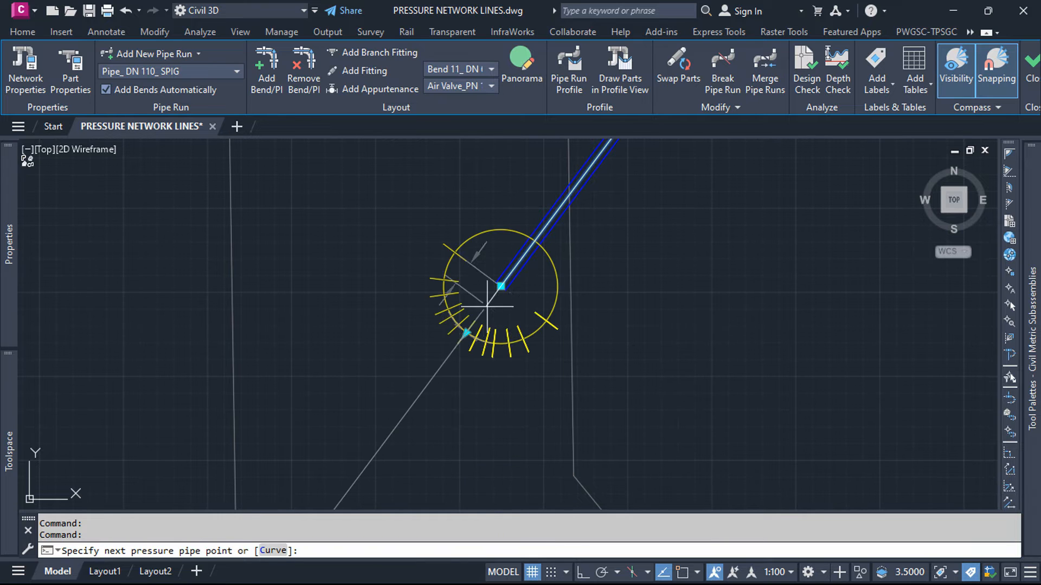
scroll(497, 307, down, 4)
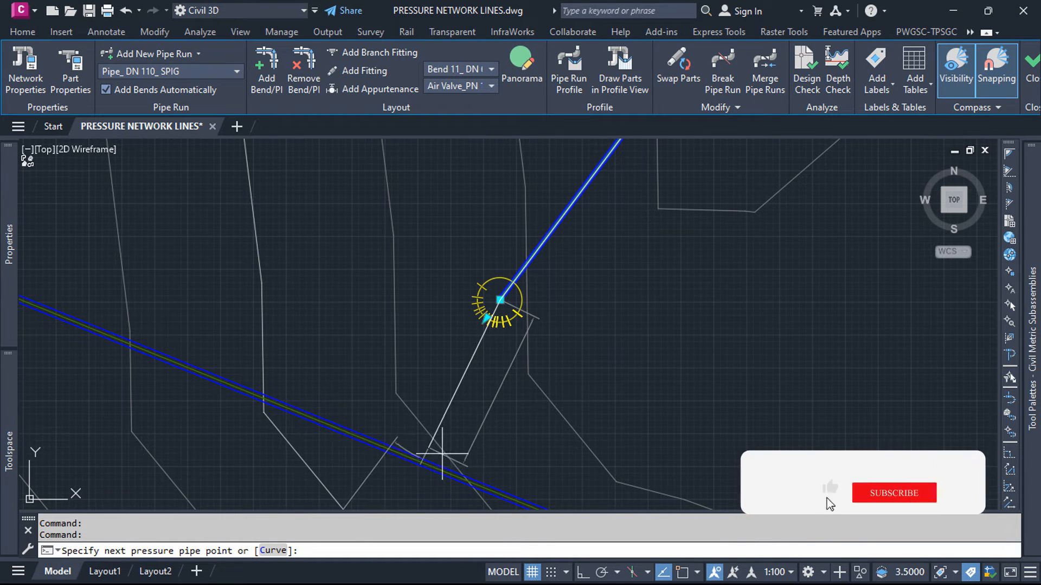
click(425, 460)
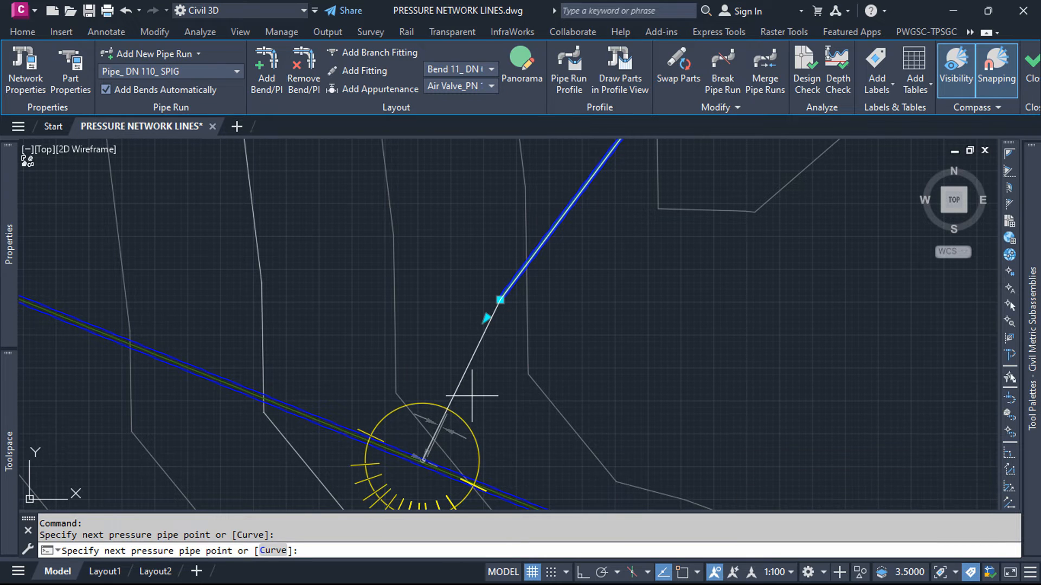
key(Return)
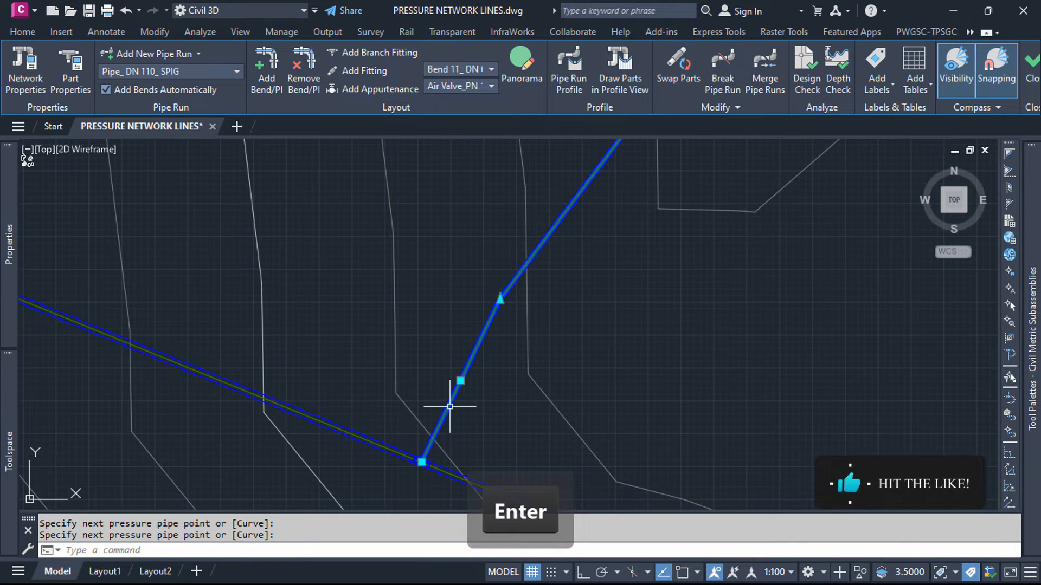
scroll(417, 340, down, 2)
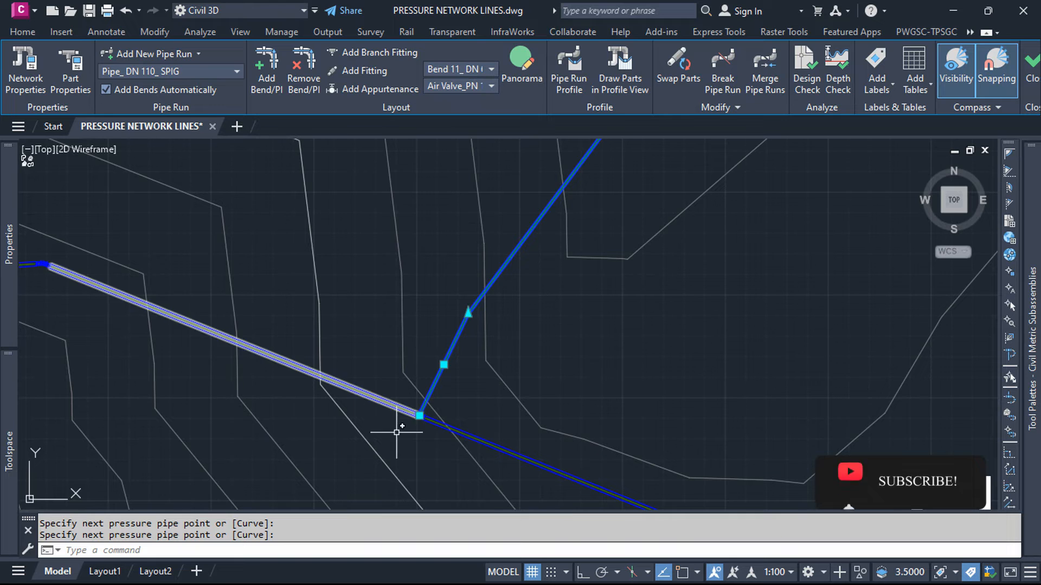
scroll(397, 428, up, 5)
key(Escape)
Step: Slide the tee fitting at the LINE 2-2 junction along LINE 2 to adjust the branch's connection point
scroll(434, 325, down, 3)
scroll(455, 325, up, 3)
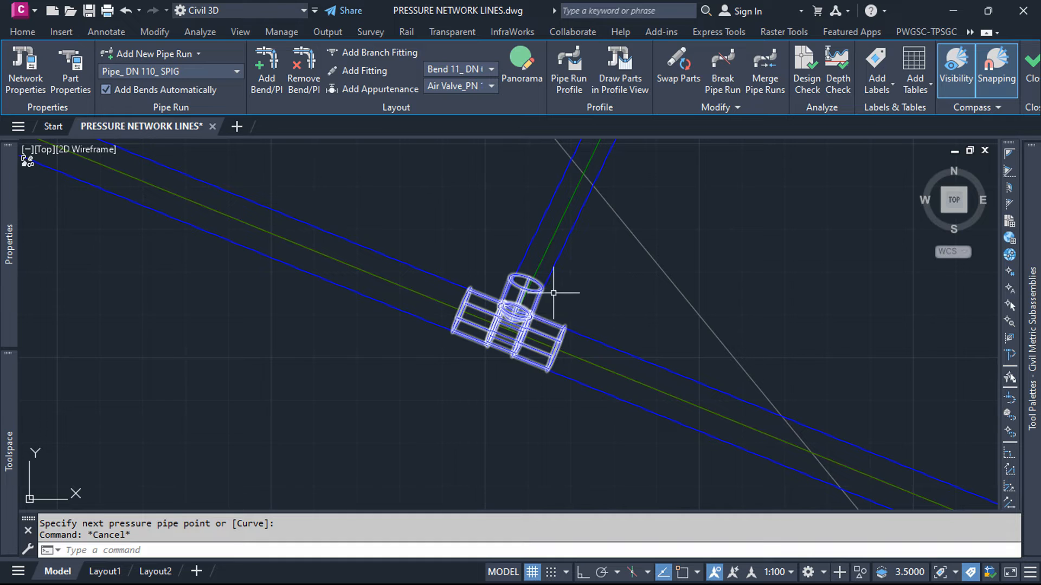
click(523, 313)
click(525, 321)
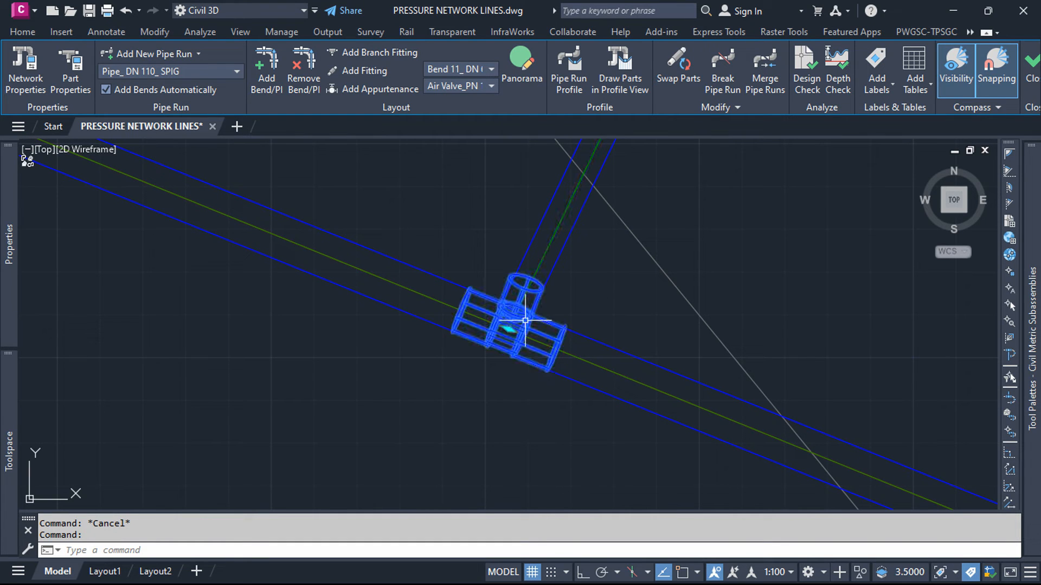
key(Escape)
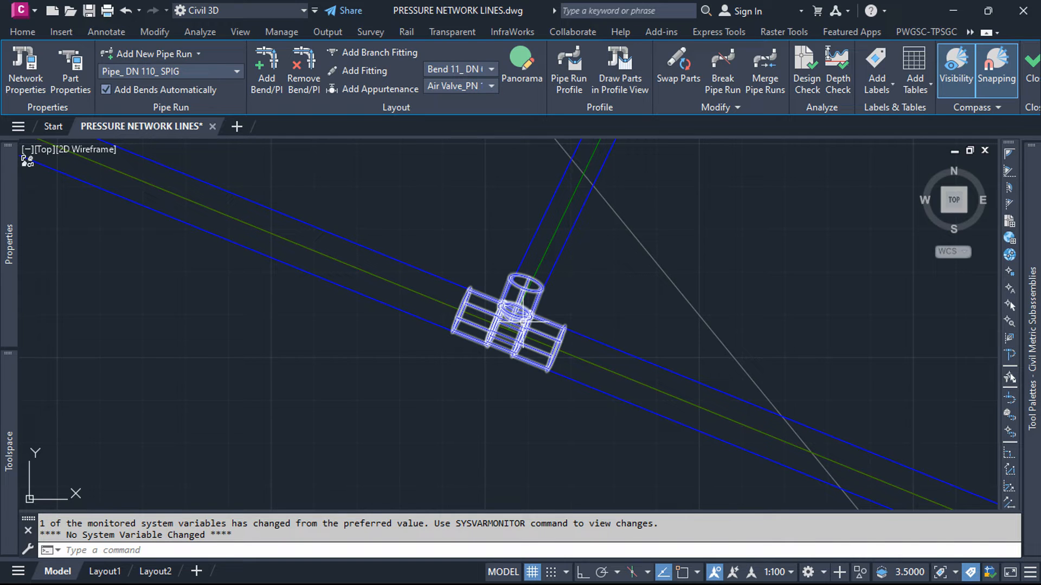
click(523, 319)
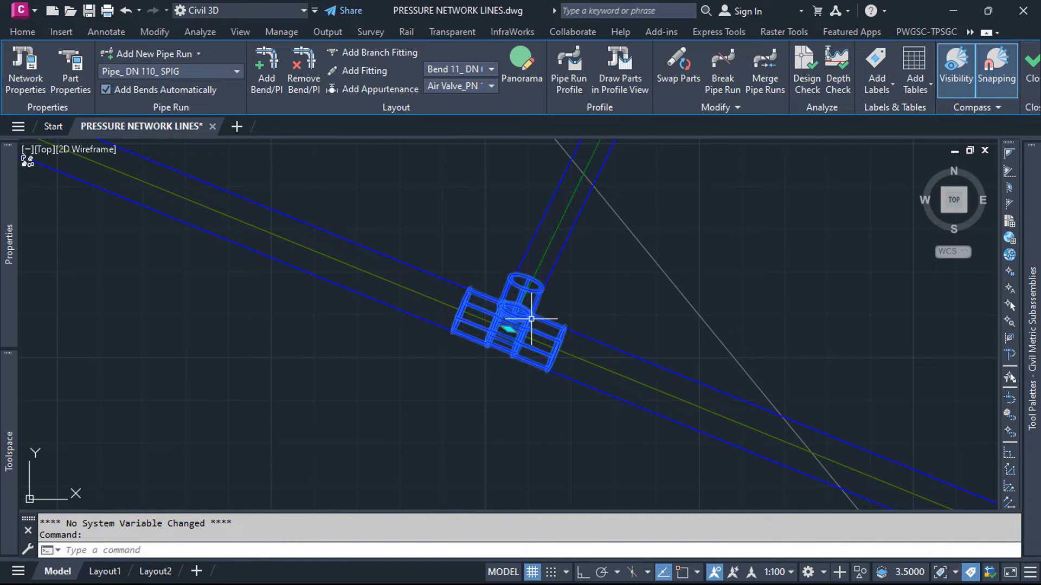
click(509, 328)
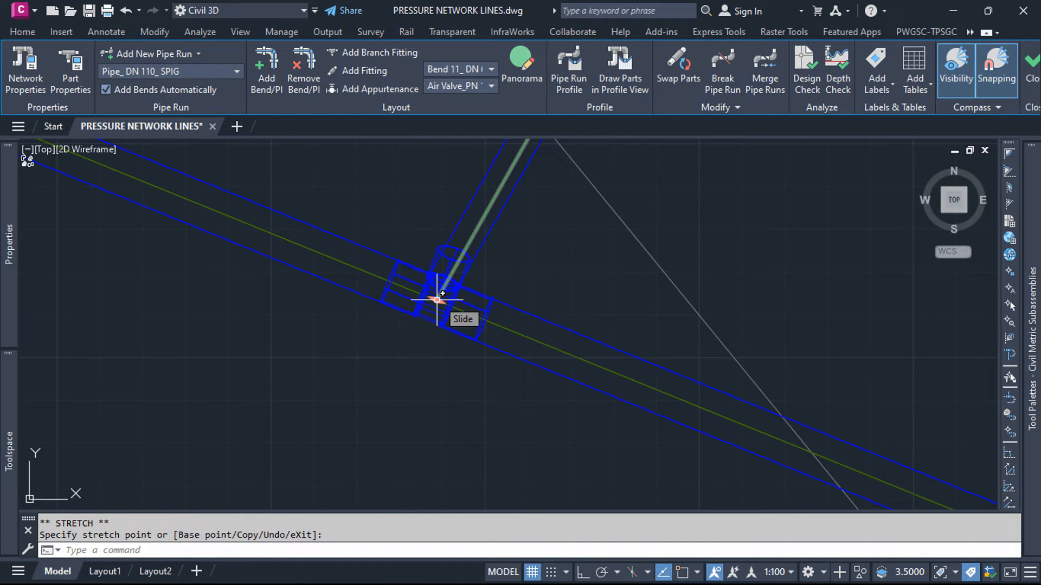
click(519, 324)
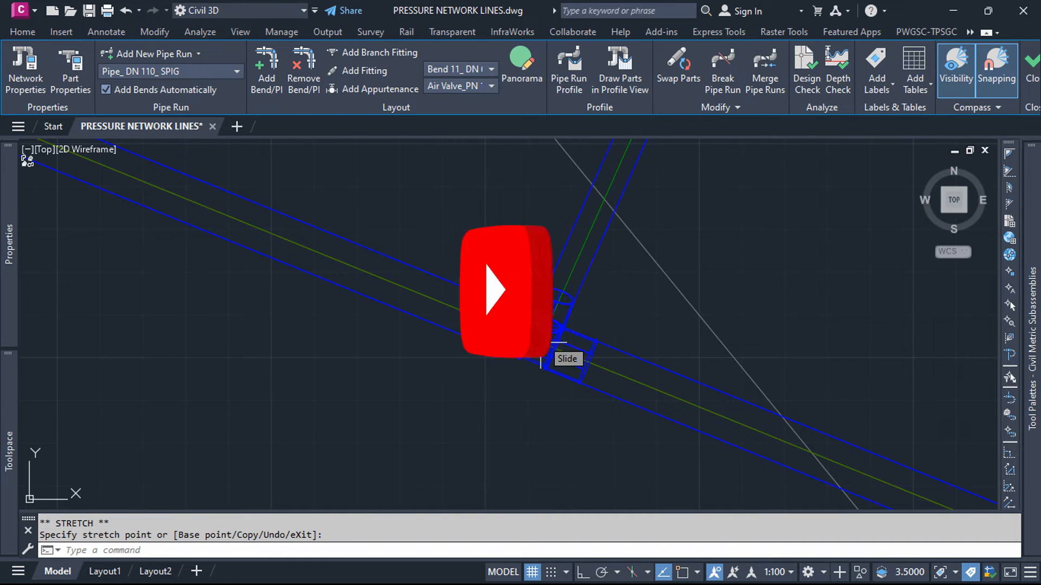
scroll(592, 353, up, 3)
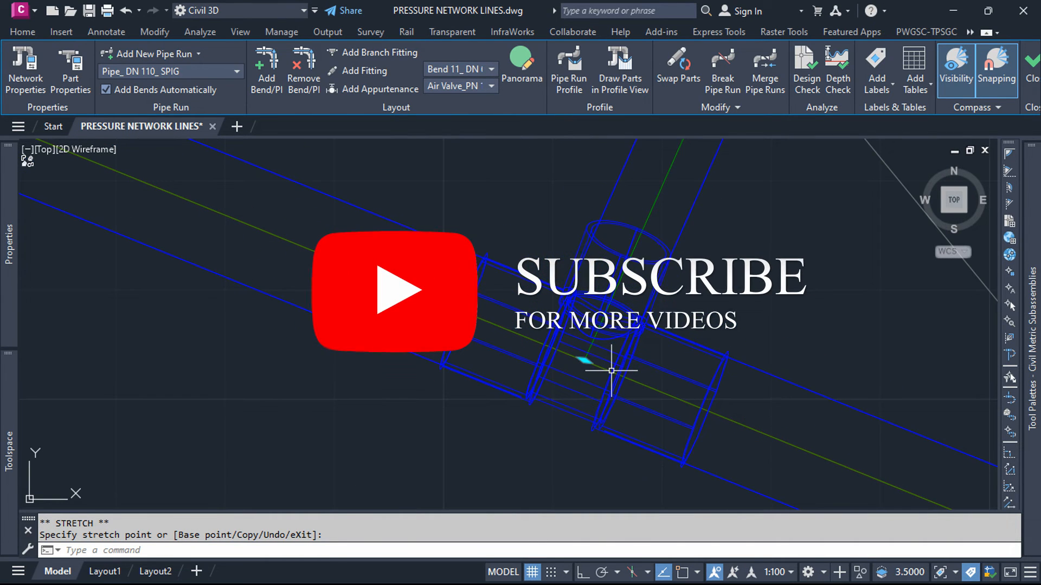
click(584, 360)
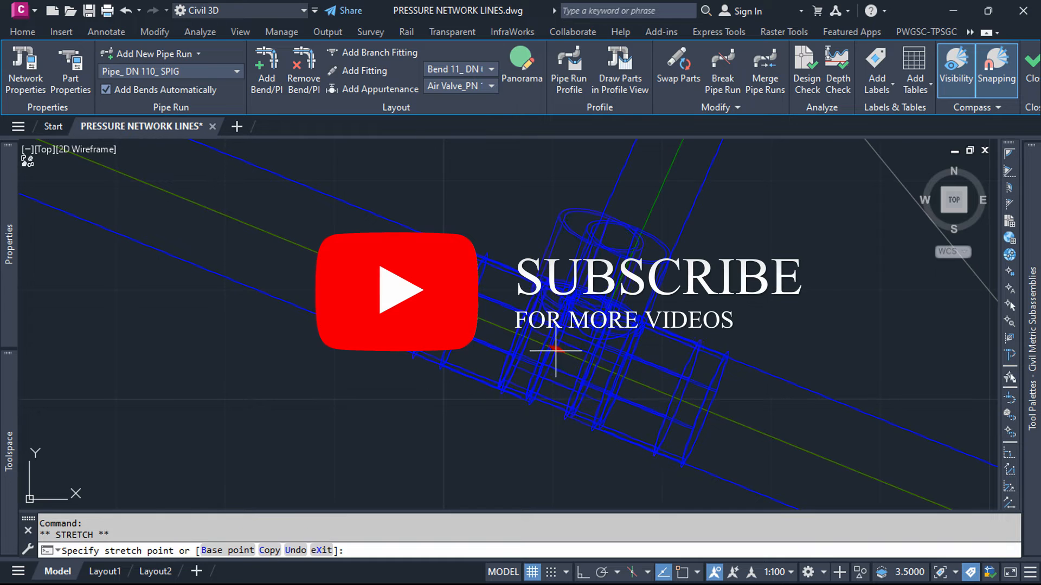
click(547, 347)
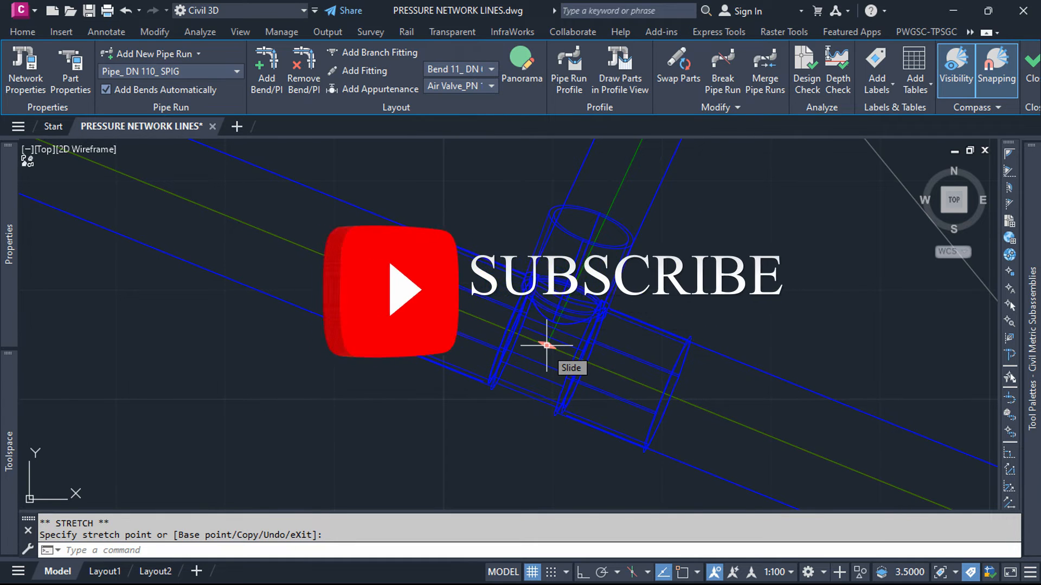
scroll(542, 357, down, 8)
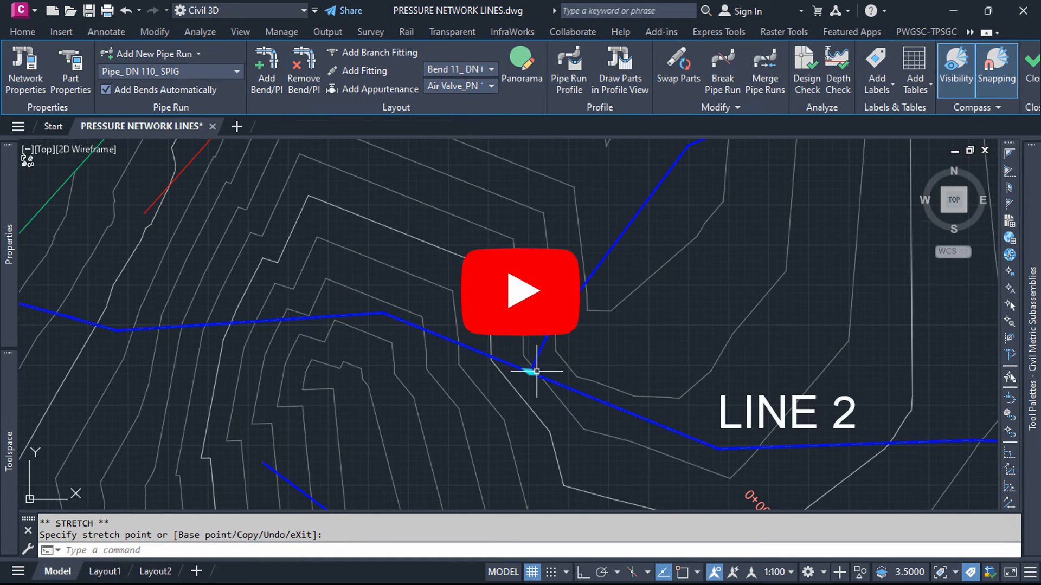
Step: Examine the first LINE 2-2 pipe near the LINE 2 junction and the bend that joins it to the next pipe
scroll(539, 362, up, 5)
scroll(560, 347, down, 3)
scroll(561, 319, up, 4)
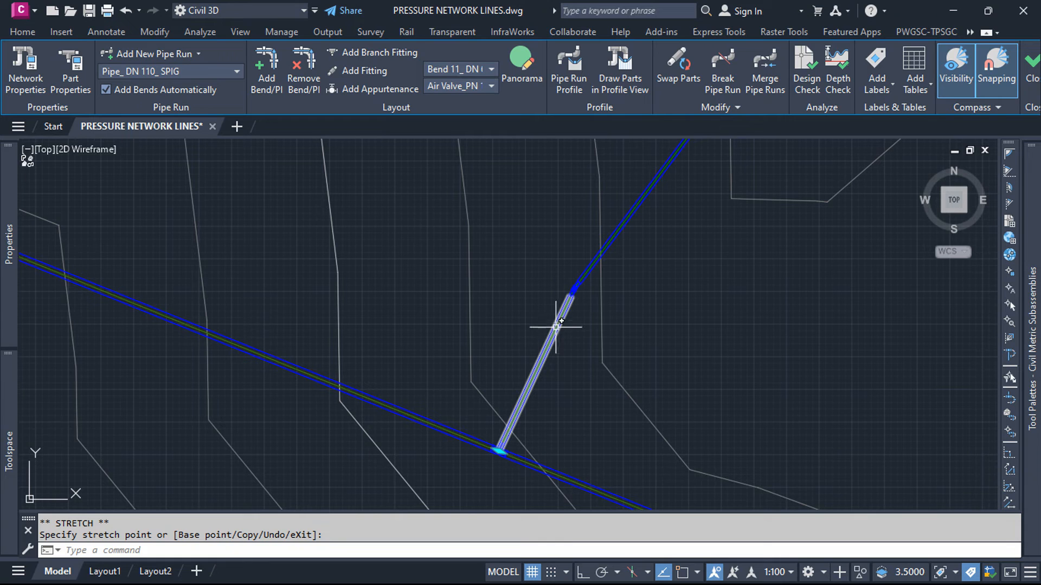
key(Escape)
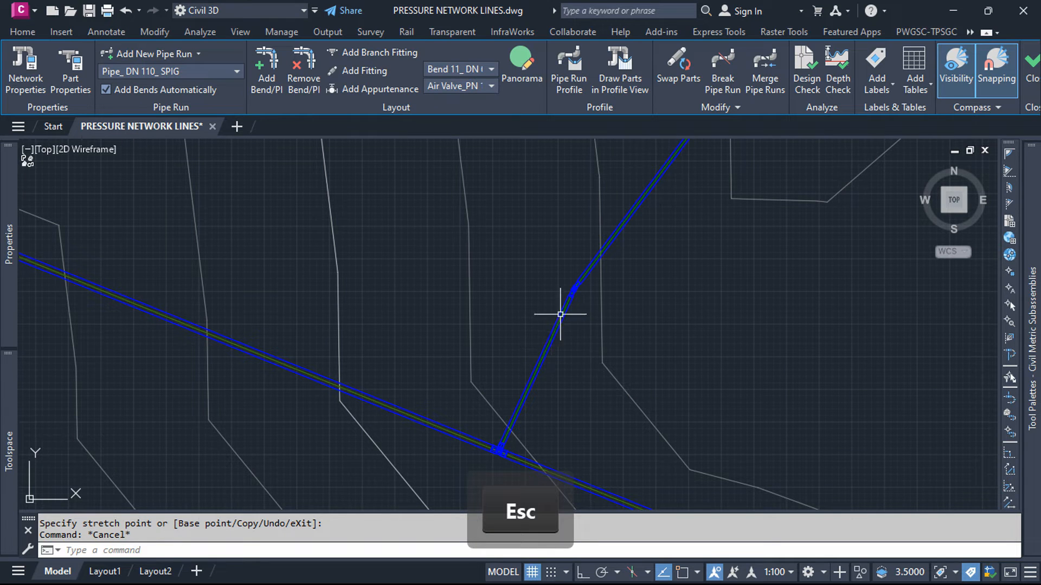
click(557, 329)
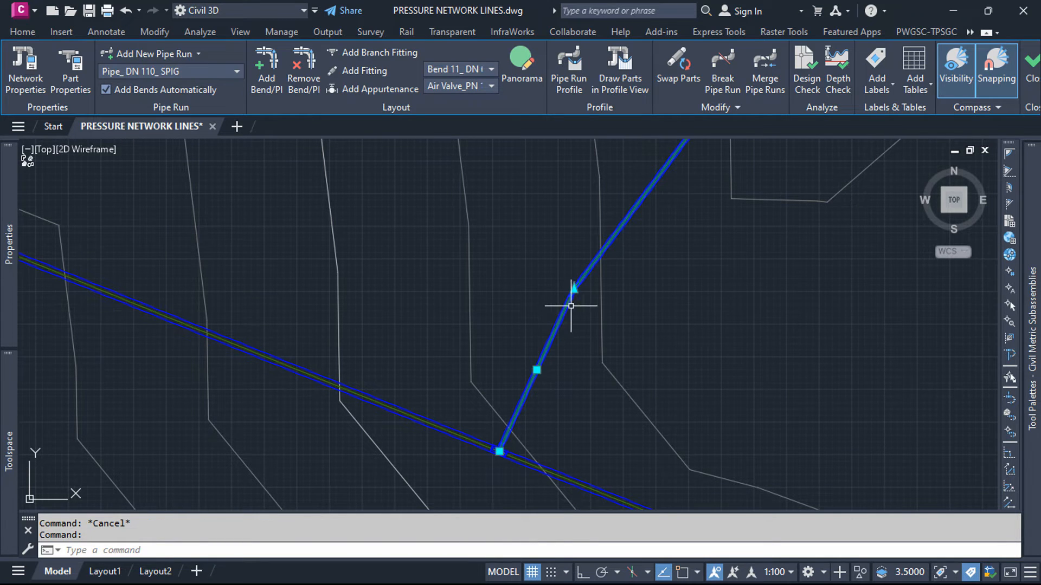
key(Escape)
scroll(600, 292, up, 5)
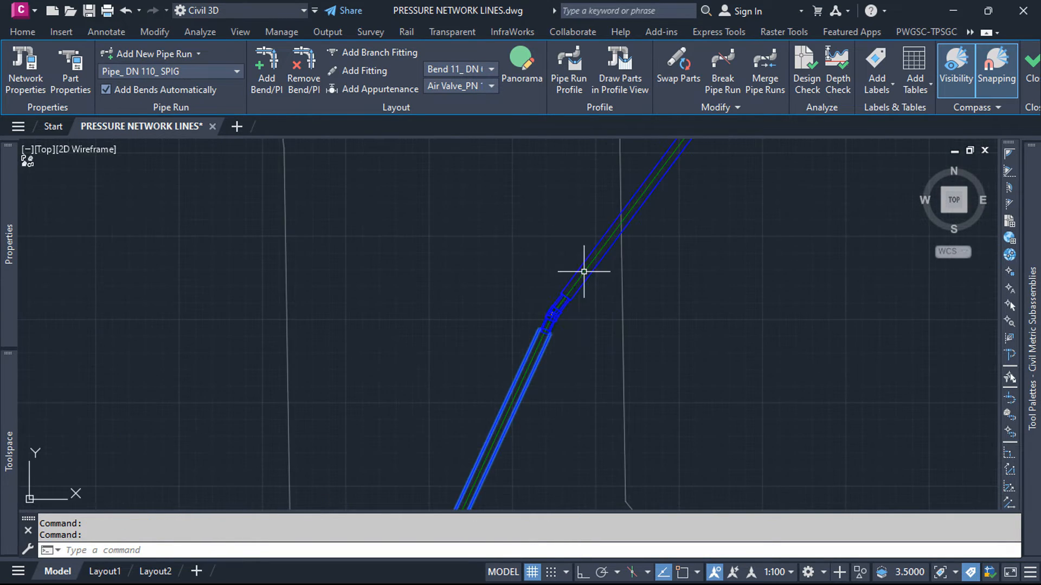
scroll(551, 320, down, 5)
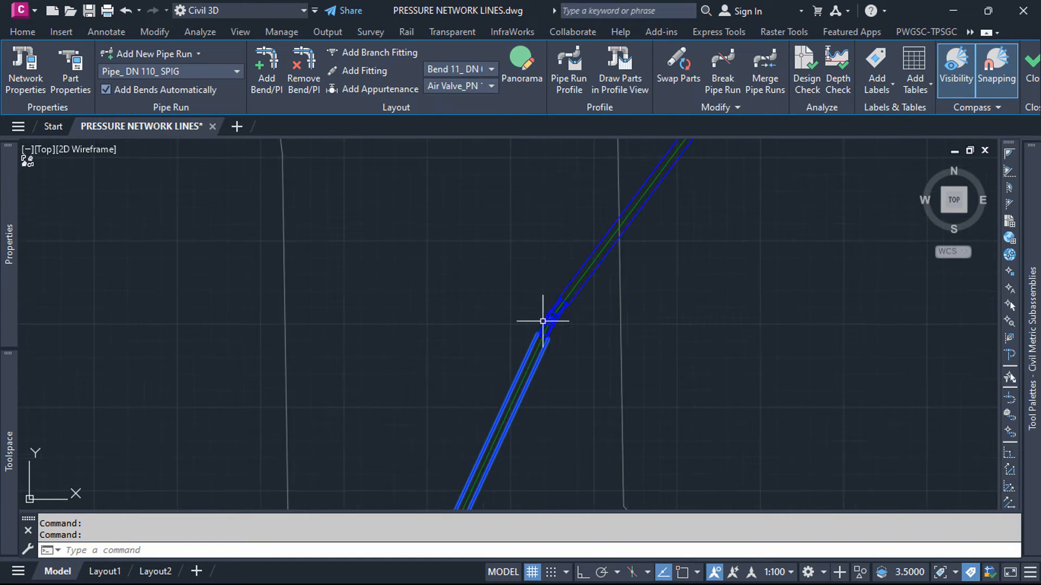
Step: Move the first bend of LINE 2-2 northwest to change the angle at which the branch meets LINE 2
key(Escape)
click(549, 319)
click(546, 321)
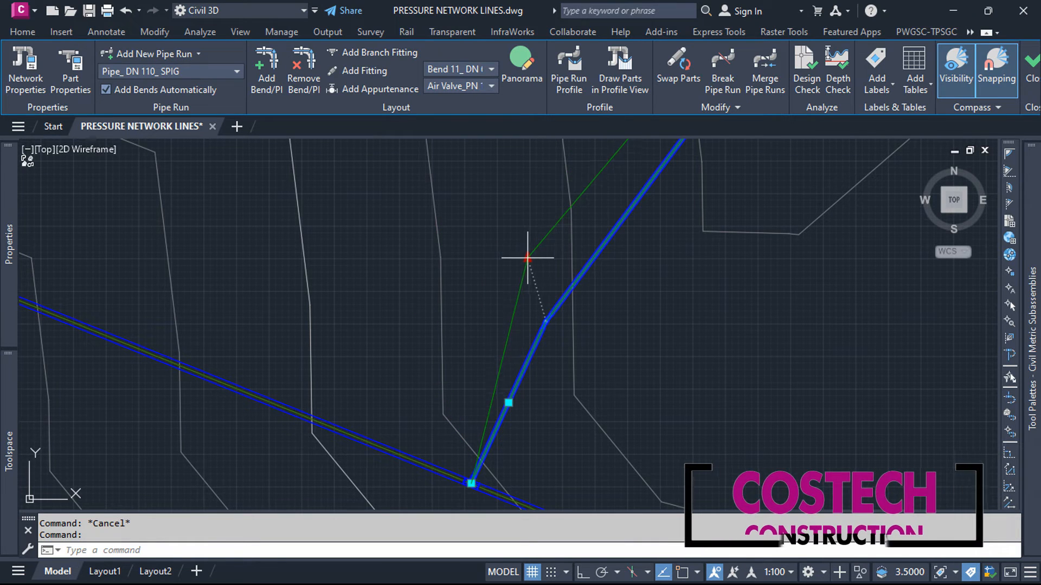
click(495, 250)
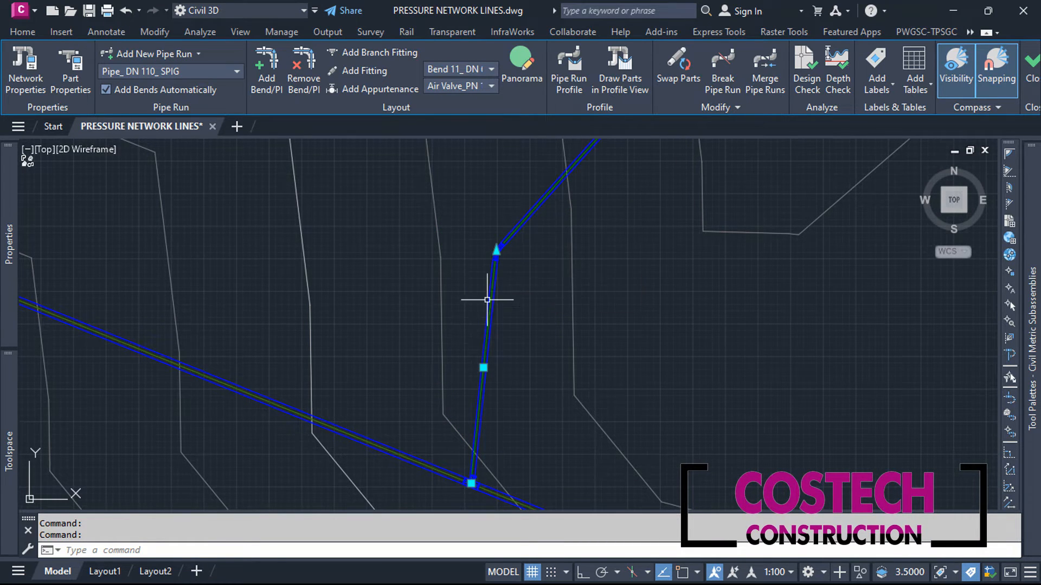
Step: Reposition the first LINE 2-2 bend to the southeast so its first pipe meets LINE 2 at roughly a right angle
scroll(469, 477, up, 8)
scroll(542, 453, down, 8)
click(563, 224)
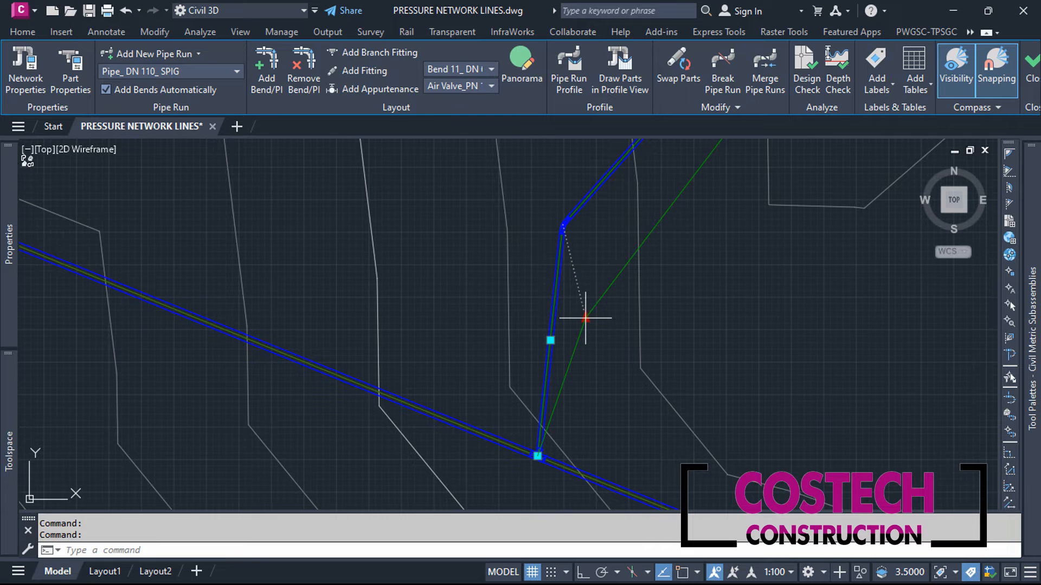
Step: Examine the tee fitting at the LINE 2 junction up close and its connection to the LINE 2-2 branch pipe
scroll(529, 492, up, 2)
scroll(562, 333, up, 10)
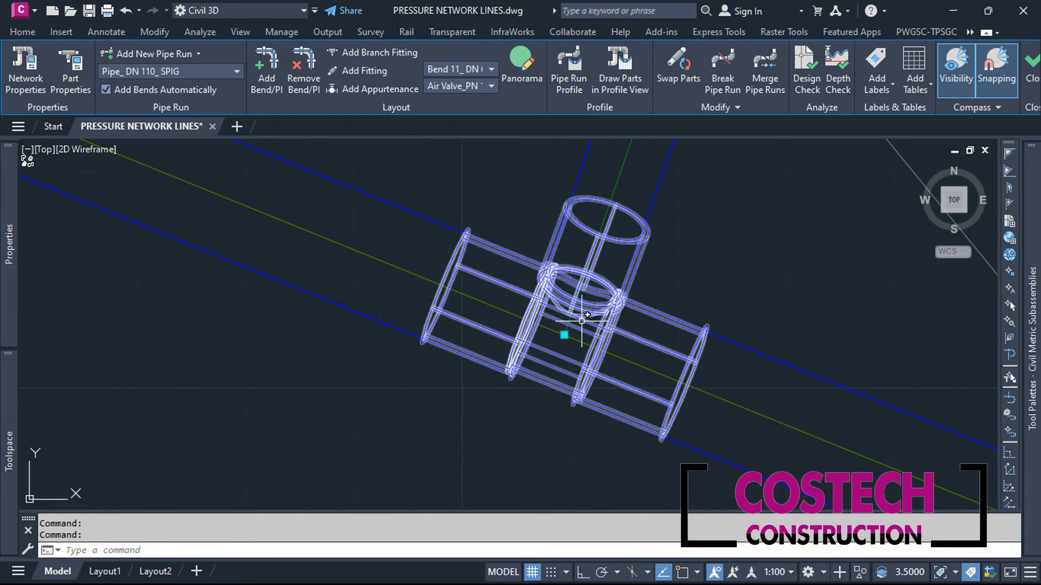
scroll(593, 344, down, 10)
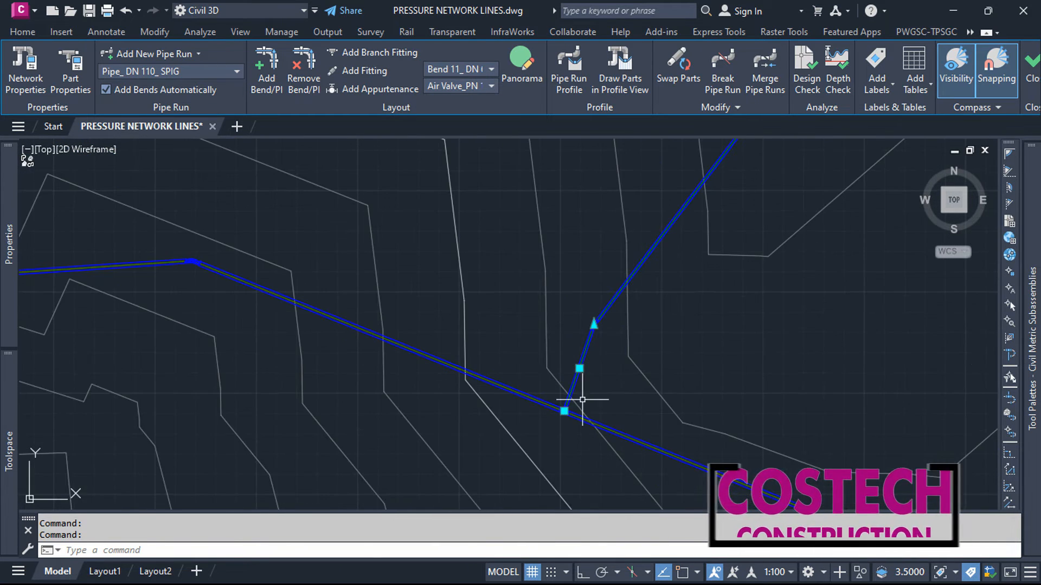
scroll(593, 400, up, 3)
scroll(543, 401, up, 4)
scroll(593, 387, down, 8)
key(Escape)
scroll(548, 340, down, 2)
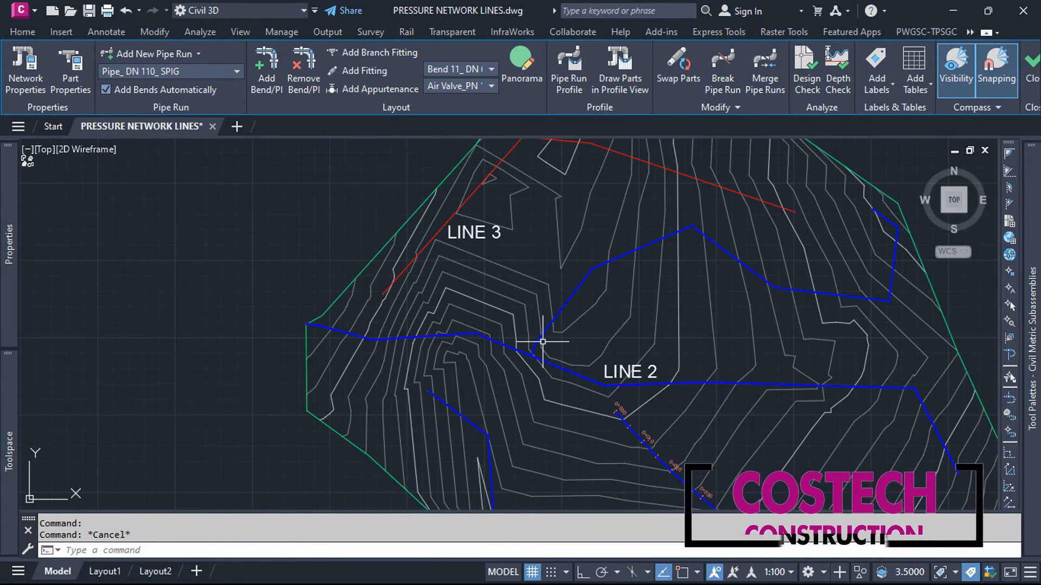
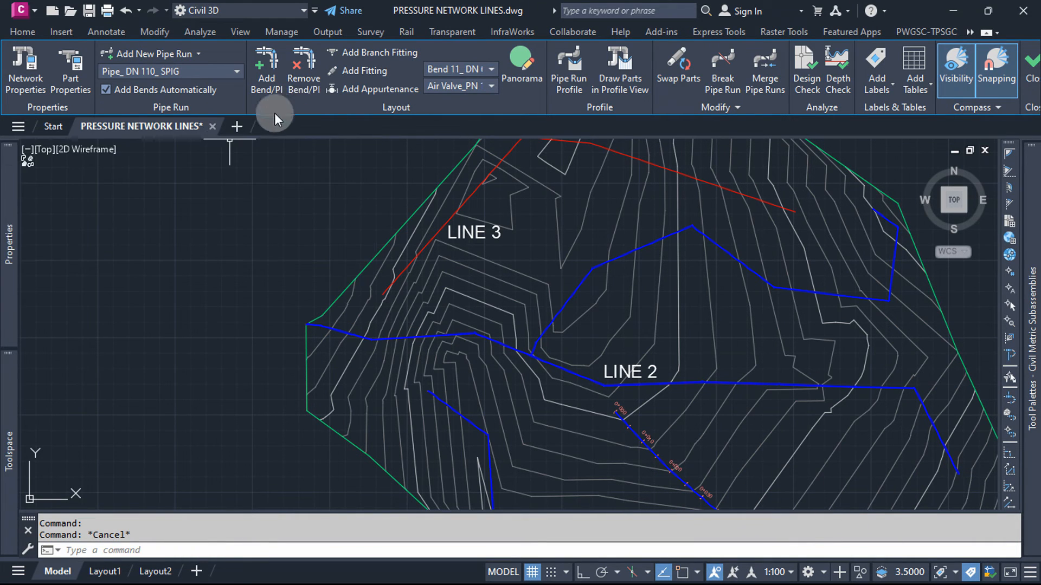
Step: Add a bend partway along the LINE 2-2 pipe just northeast of its first bend
click(267, 83)
scroll(535, 290, up, 8)
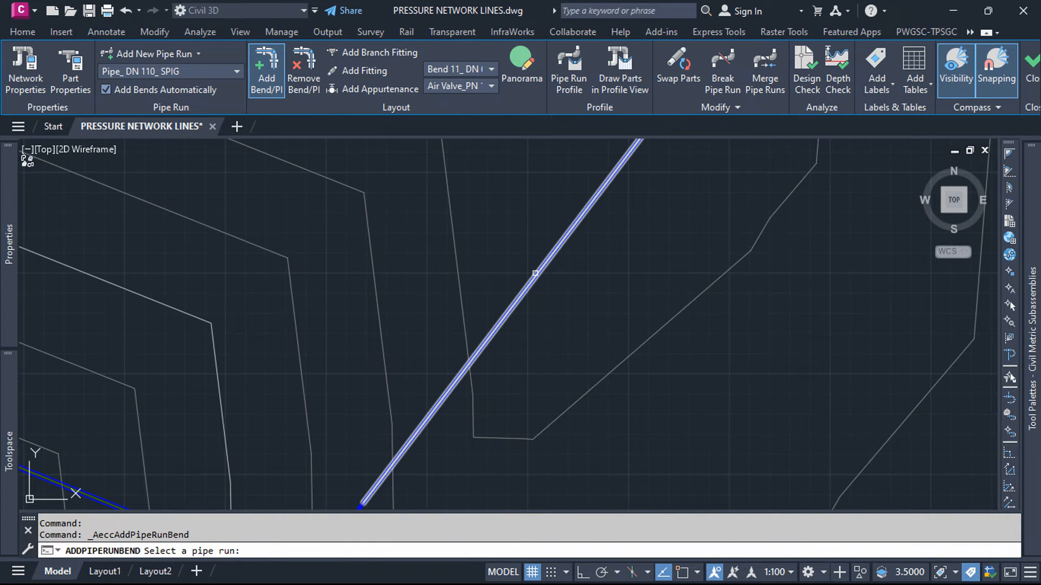
click(535, 273)
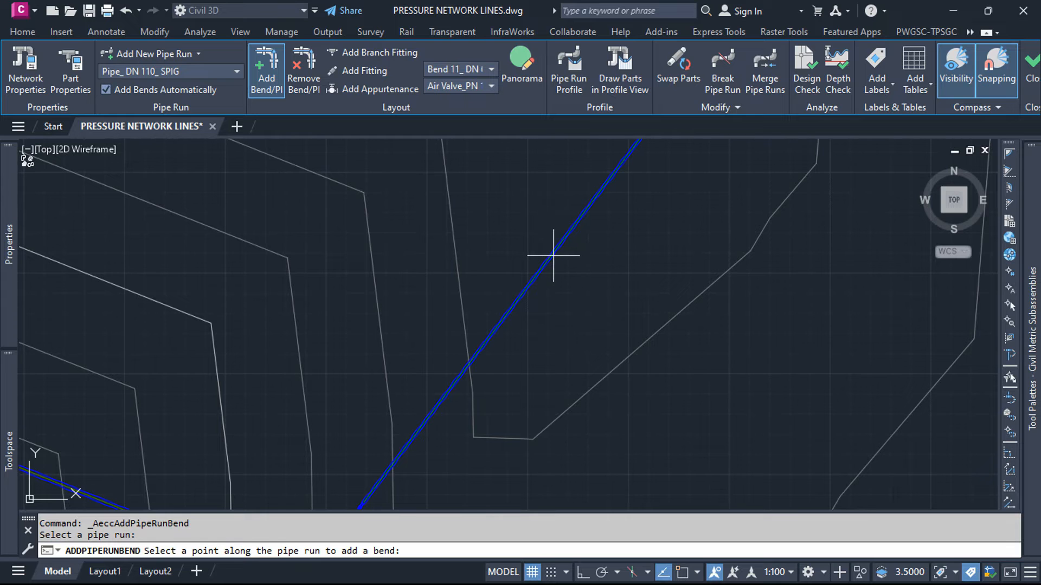
scroll(559, 264, up, 2)
key(Escape)
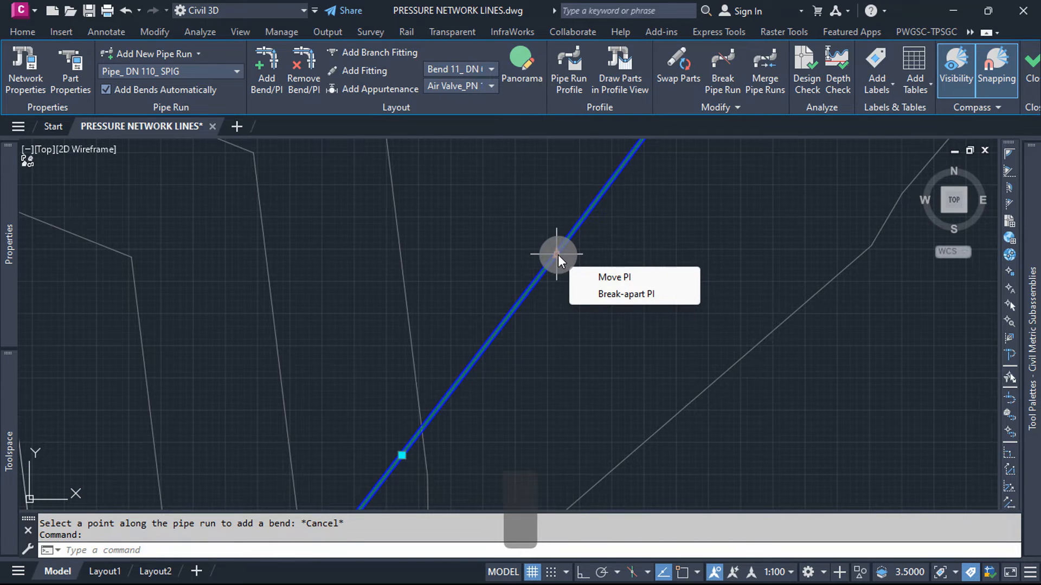
Step: Move the new LINE 2-2 bend west-southwest to a point nearly due north of the LINE 2 junction
click(557, 255)
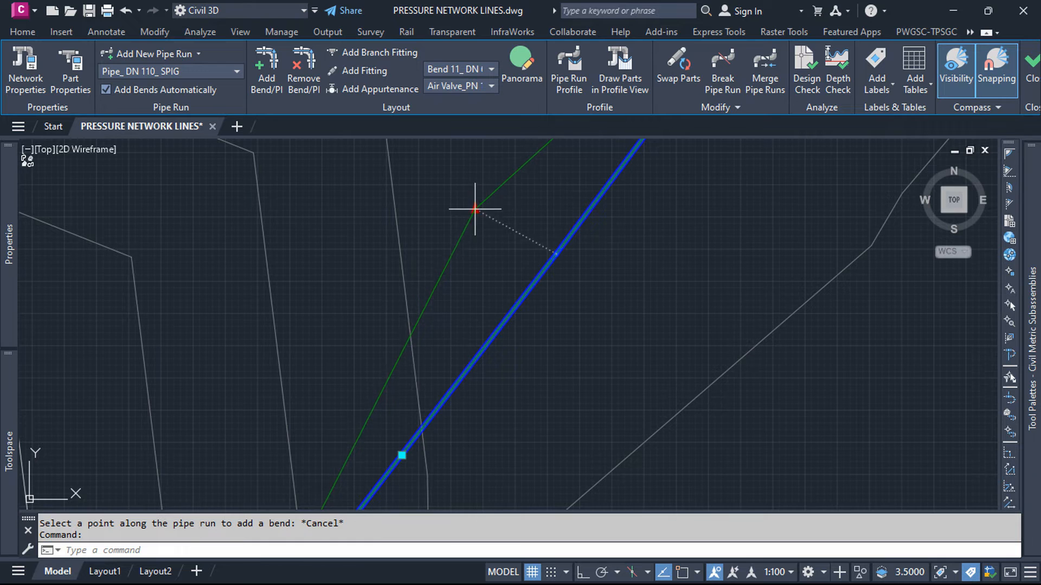
scroll(474, 208, down, 3)
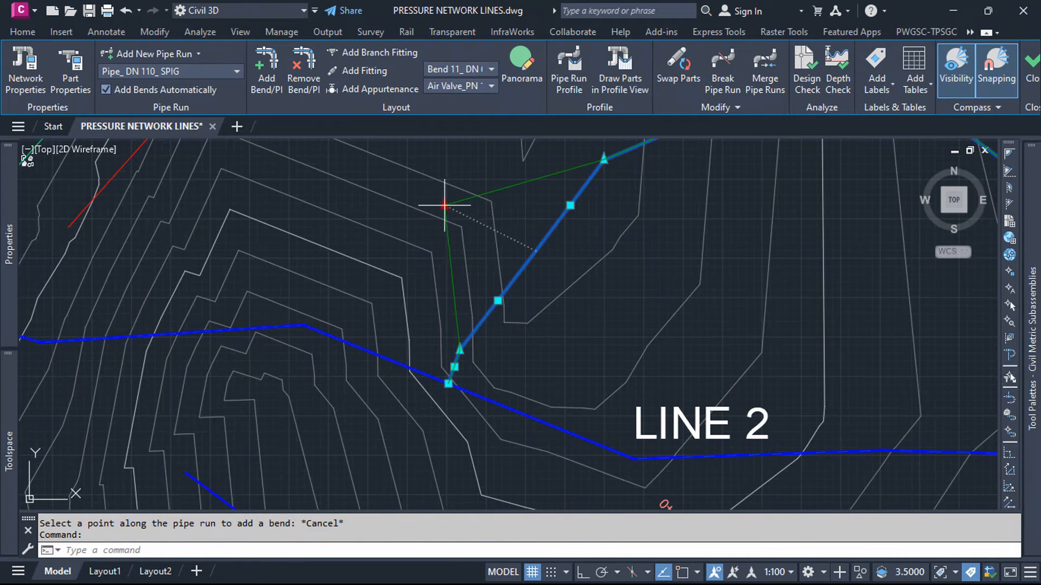
click(452, 282)
key(Escape)
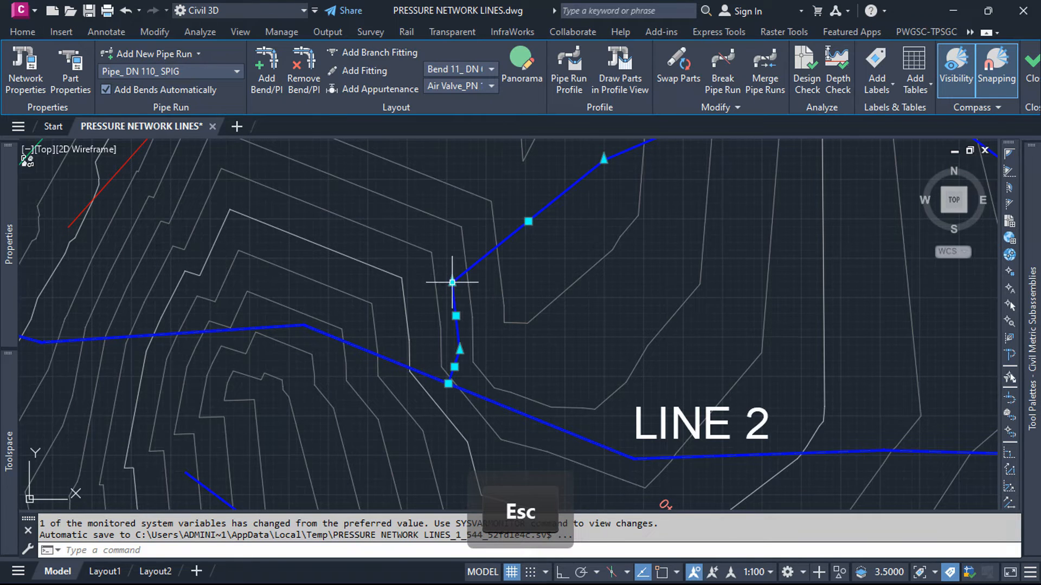
key(Escape)
key(Escape)
scroll(450, 284, up, 5)
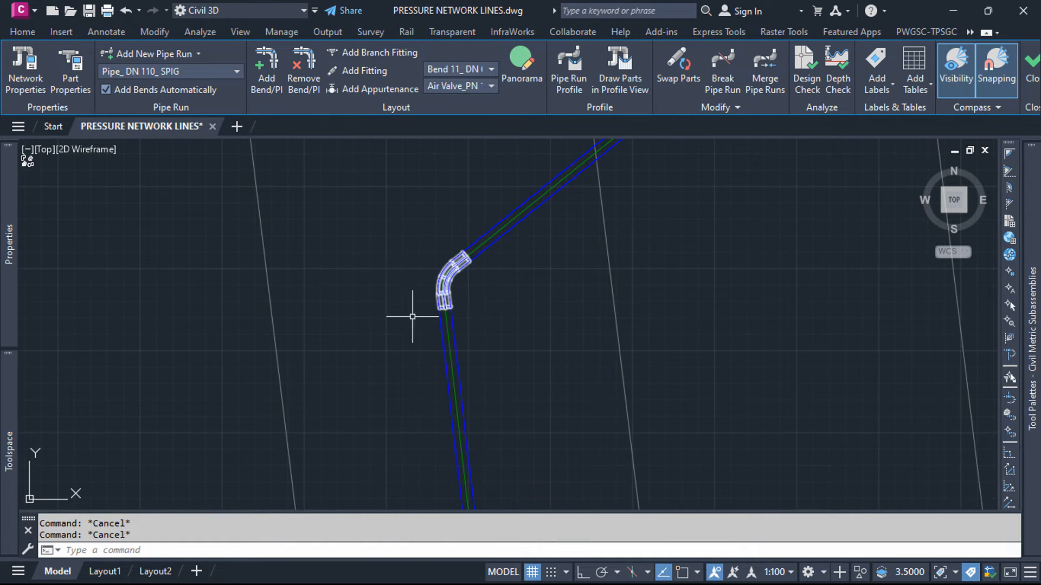
scroll(475, 303, down, 4)
scroll(466, 261, down, 4)
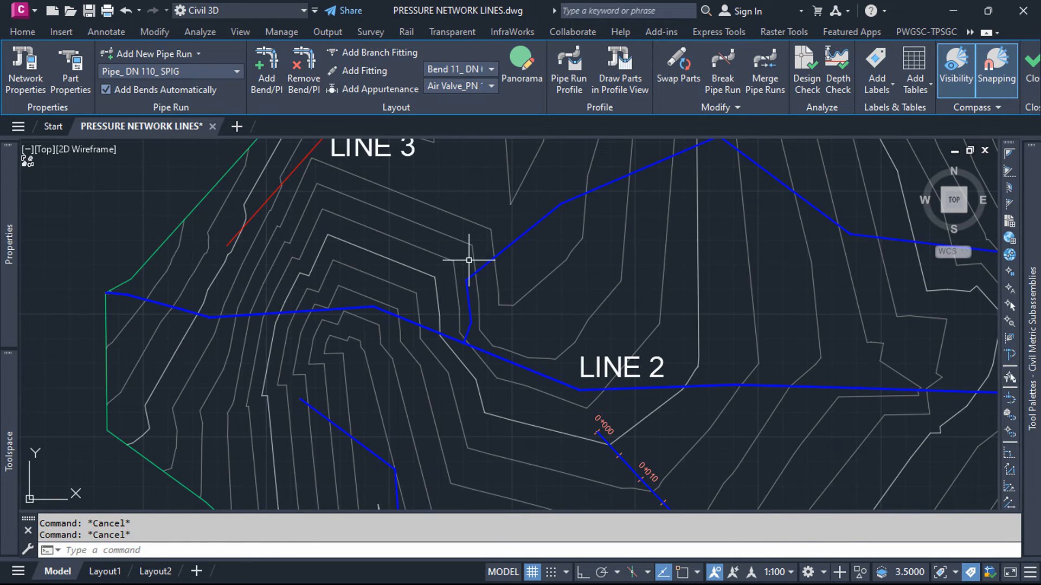
scroll(469, 261, down, 2)
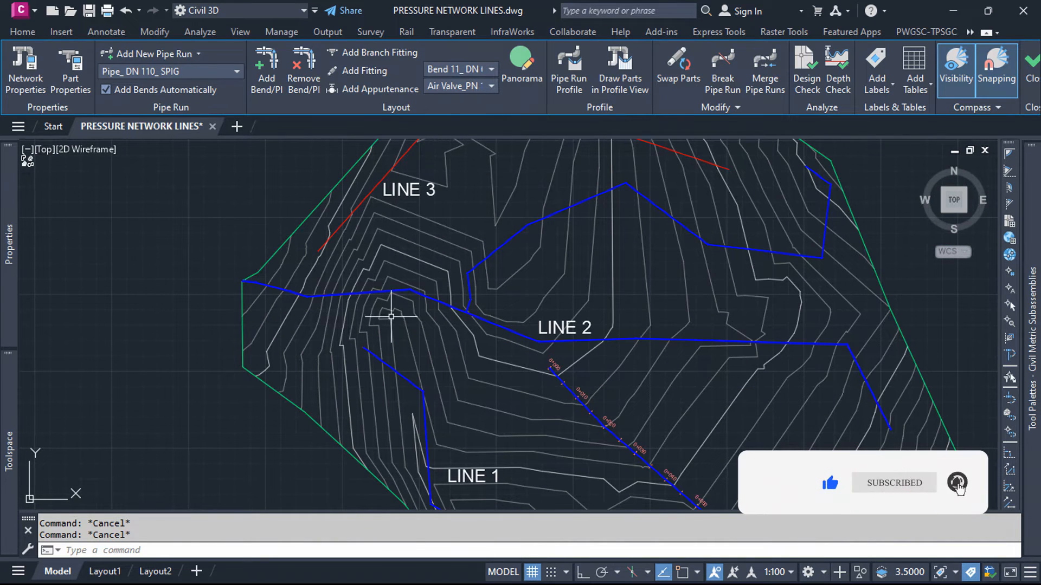
Step: Set up a new pipe run named BR 1 using Pipe_ DN 110_ SPIG, the P-NETWORK SURFACE reference surface and 1.2 m cover
scroll(484, 379, up, 2)
scroll(484, 379, up, 2)
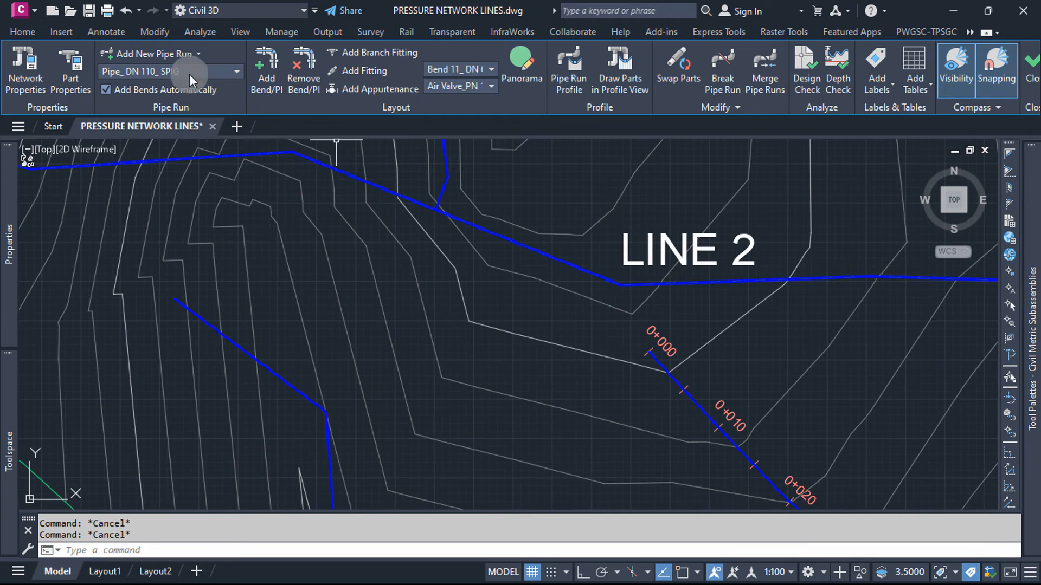
click(191, 54)
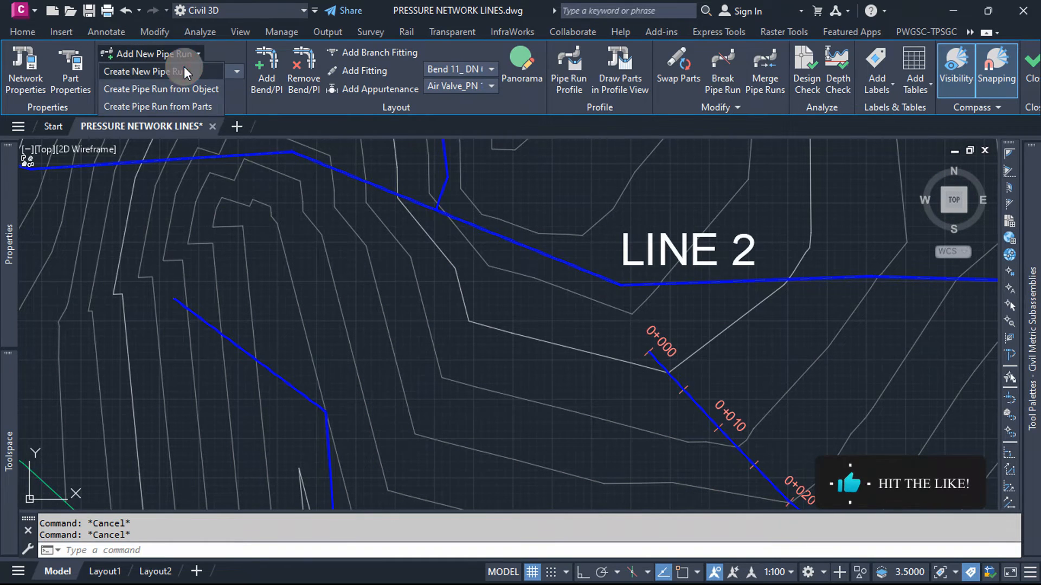
click(184, 68)
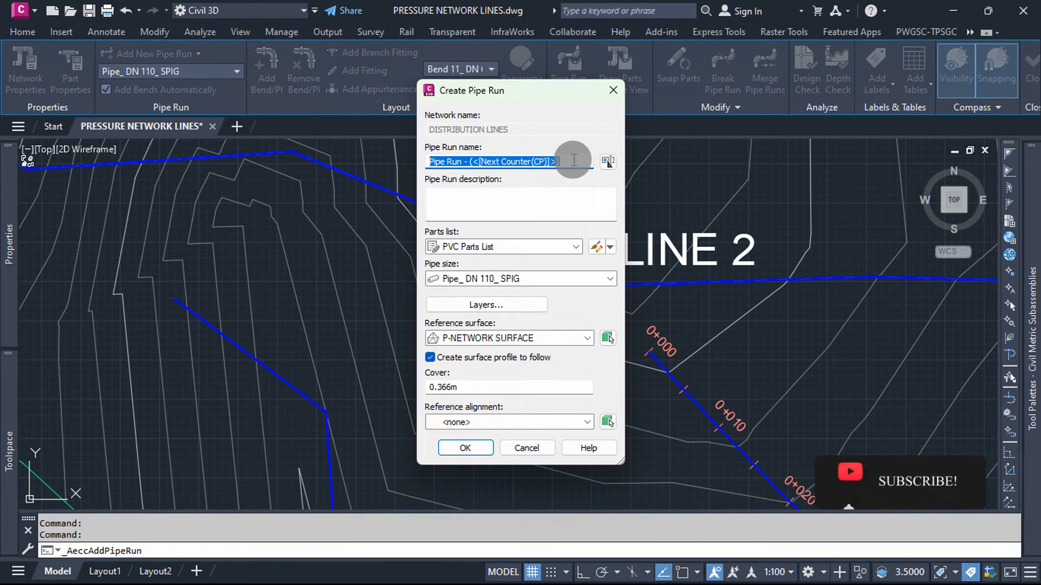
text(BR )
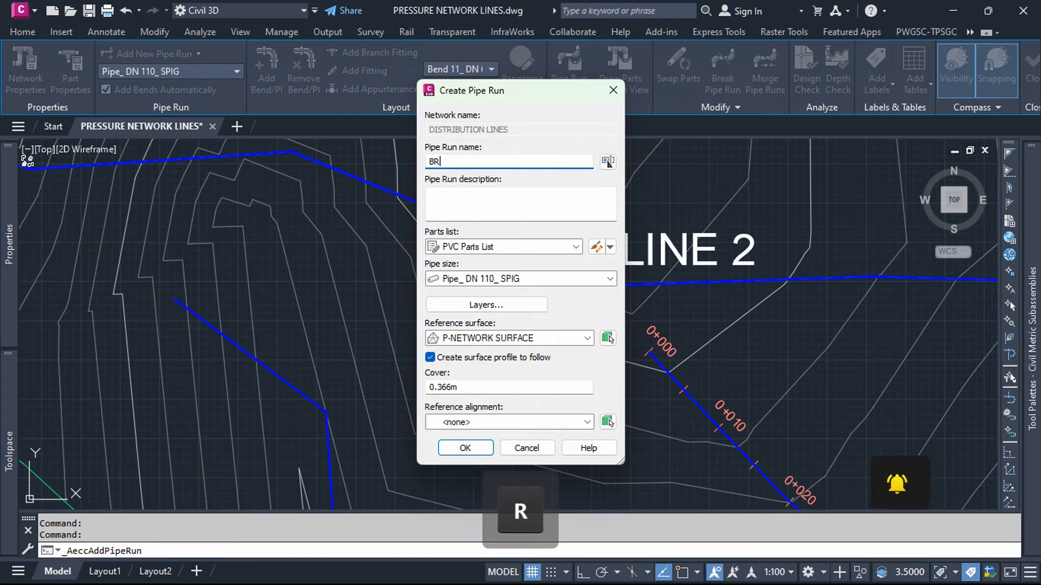
text(1)
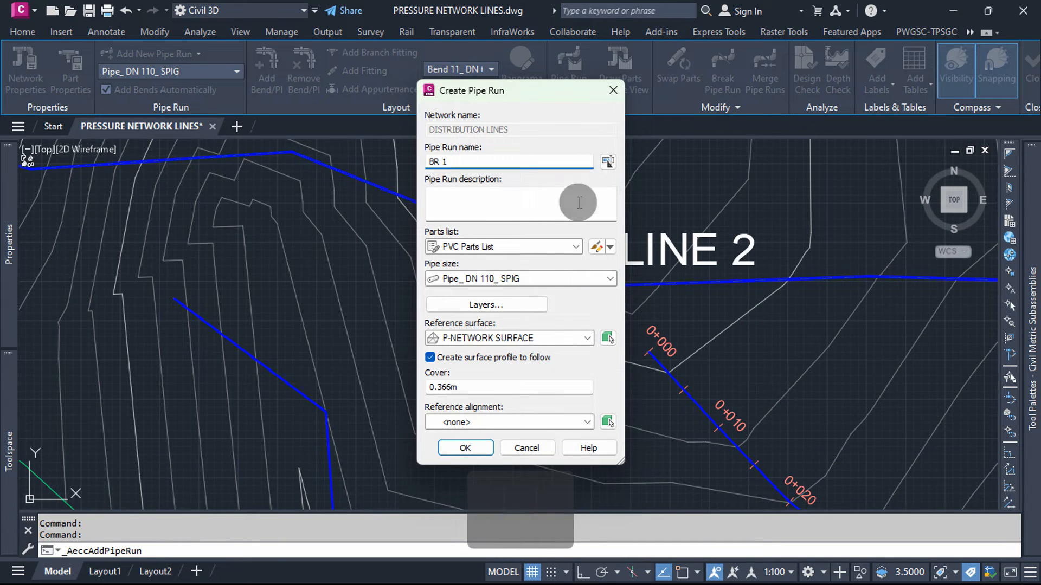
click(604, 278)
click(603, 277)
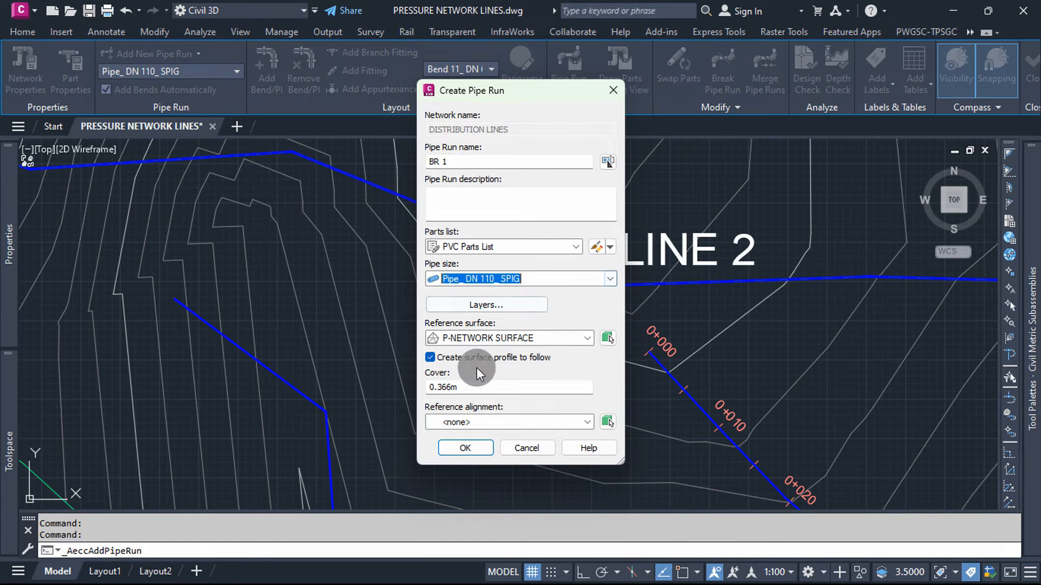
drag(469, 387, 360, 388)
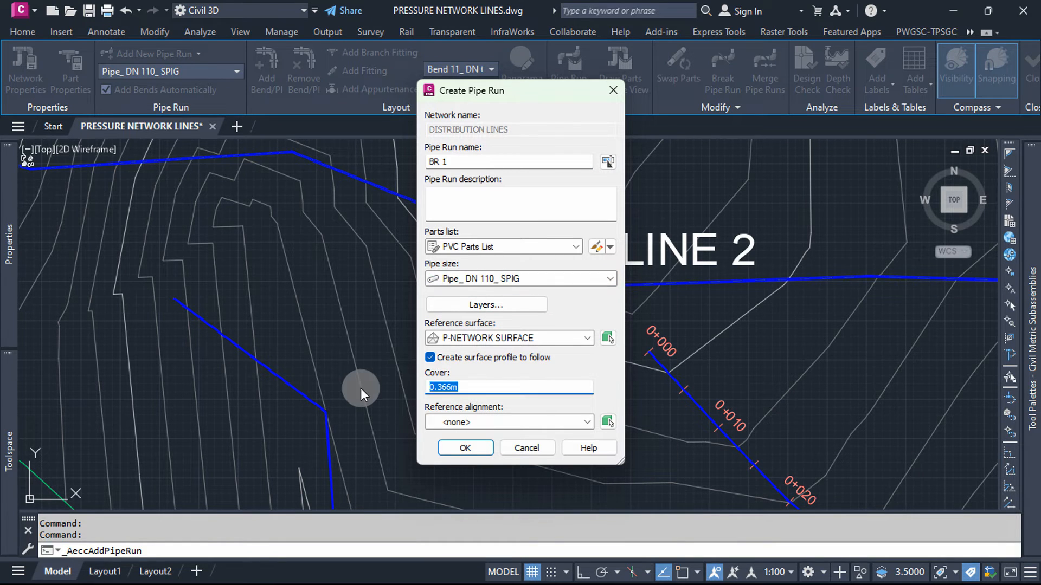
text(1.2)
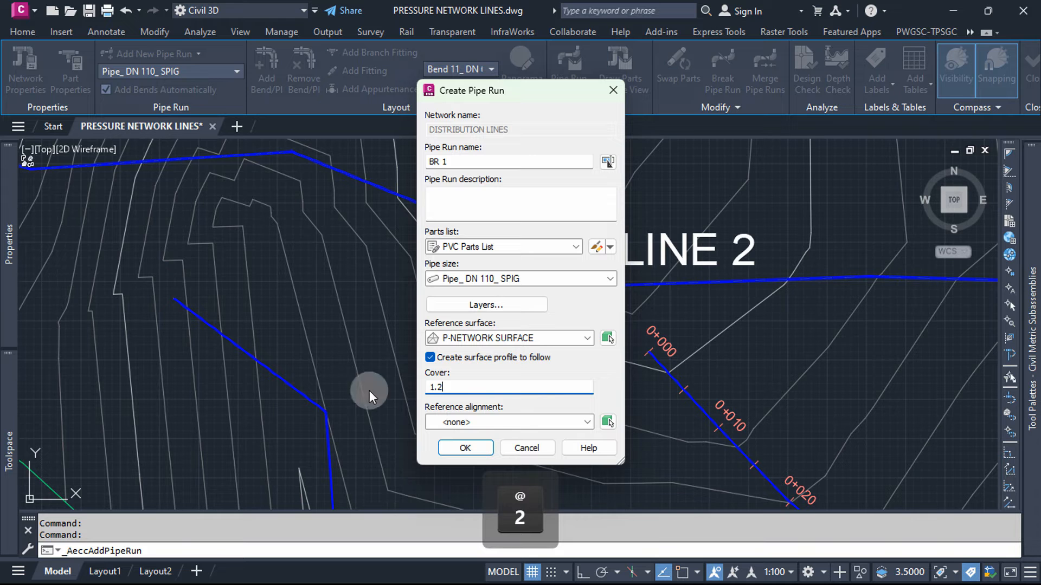
click(472, 447)
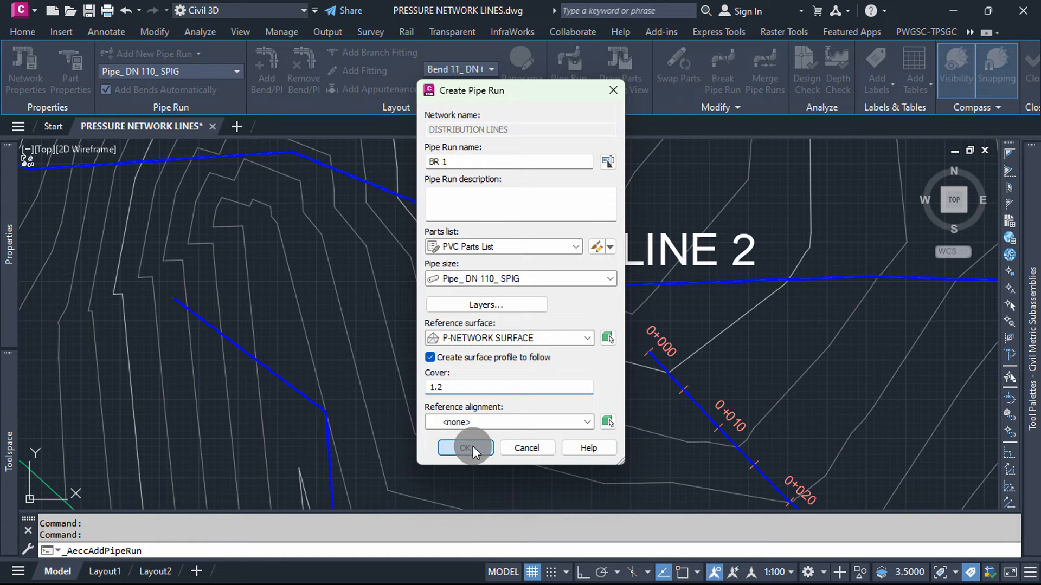
Step: Draw BR 1 as two pipes, starting just east of LINE 1, running east and turning north toward LINE 2
scroll(461, 341, down, 4)
scroll(413, 405, up, 4)
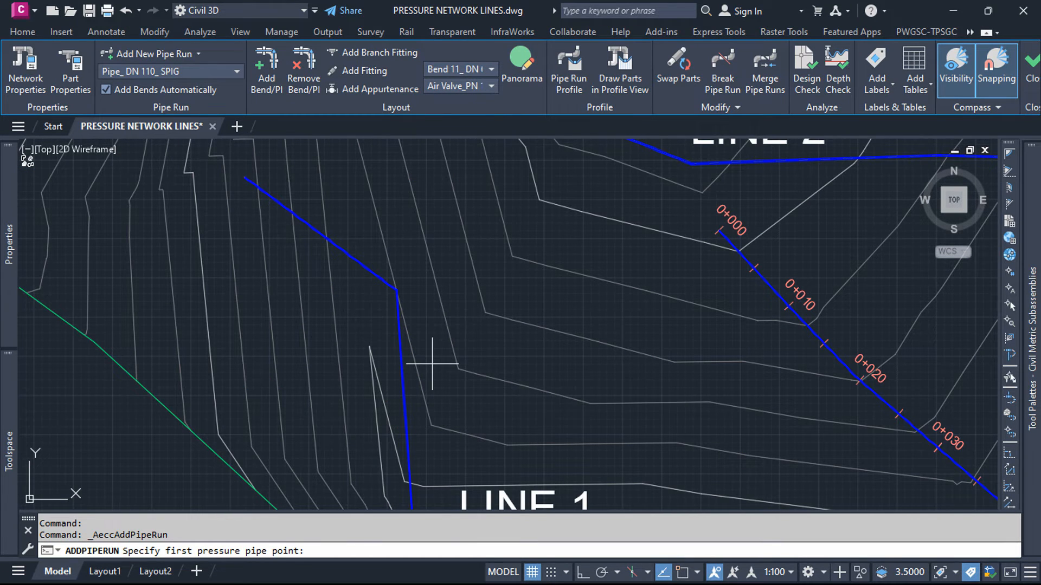
click(432, 364)
click(623, 355)
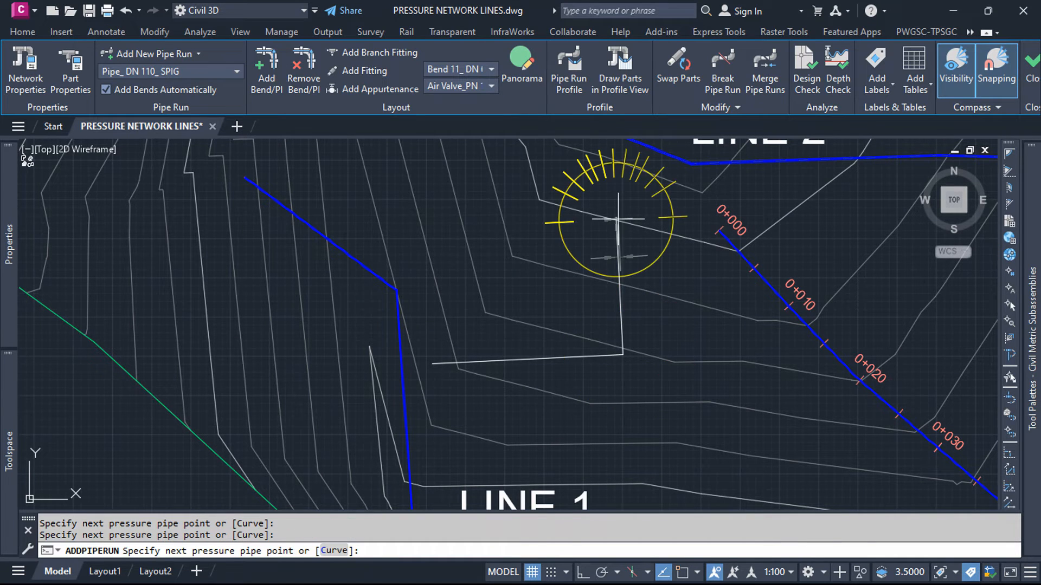
click(618, 220)
key(Escape)
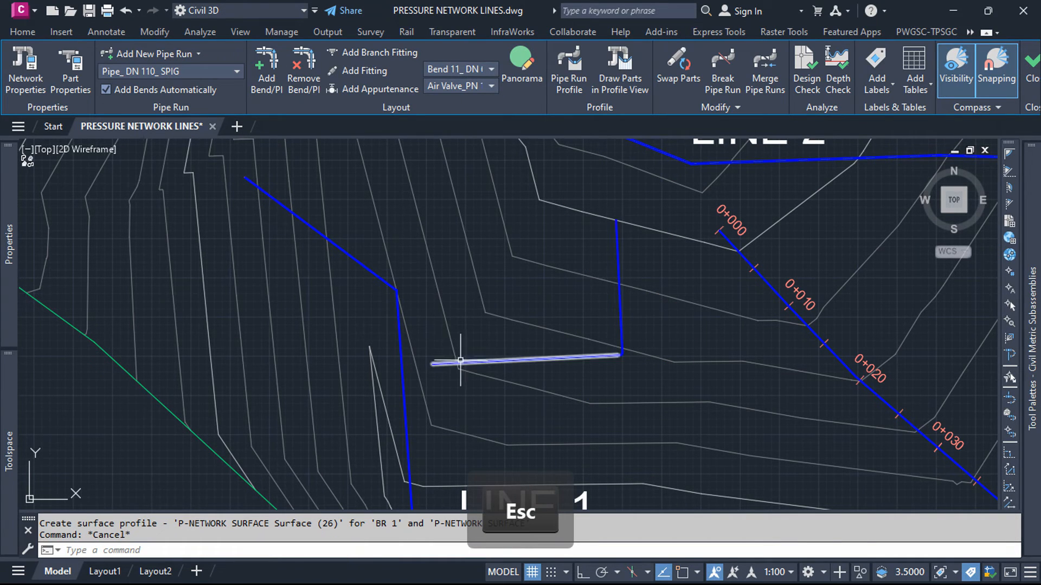
Step: Check the pressure pipe properties of the LINE 1 pipe next to the start of BR 1
click(400, 353)
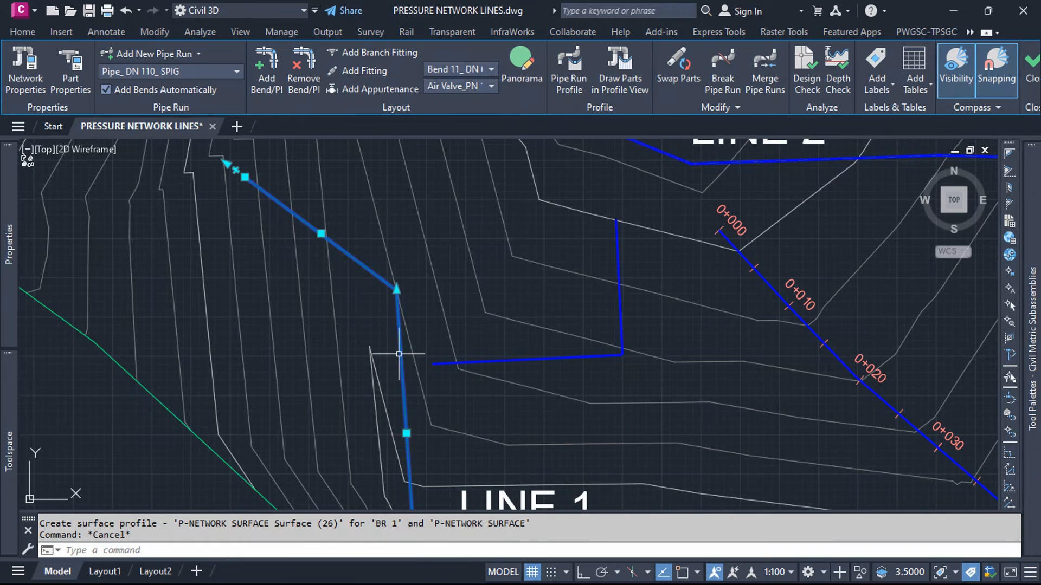
key(Escape)
right_click(400, 345)
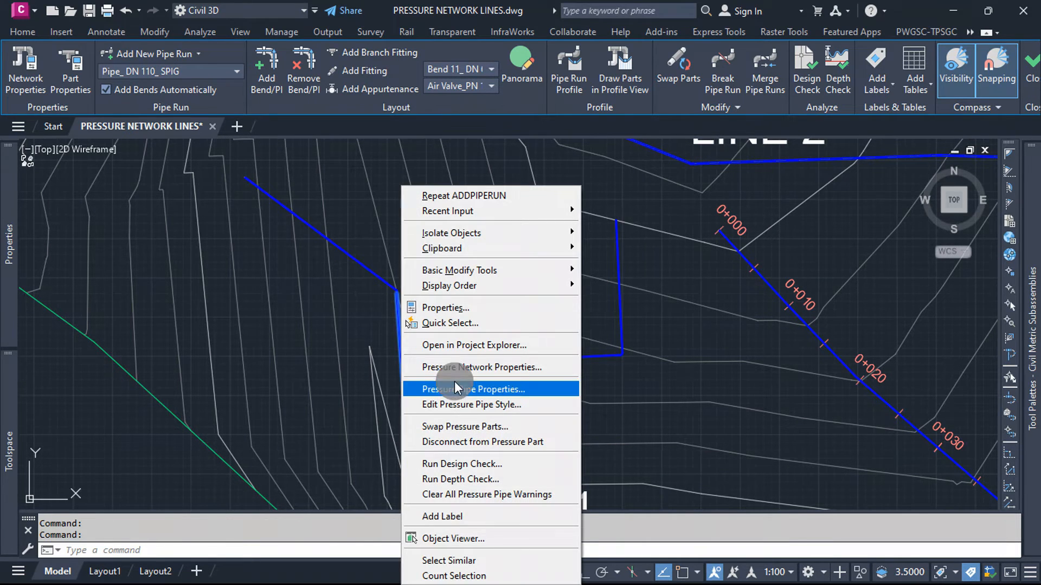
click(457, 388)
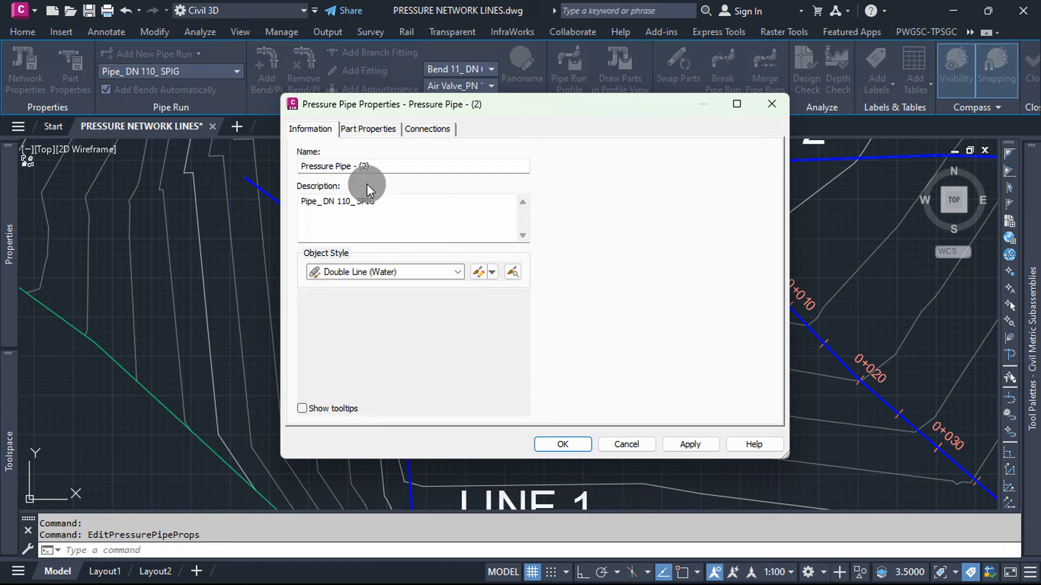
click(578, 444)
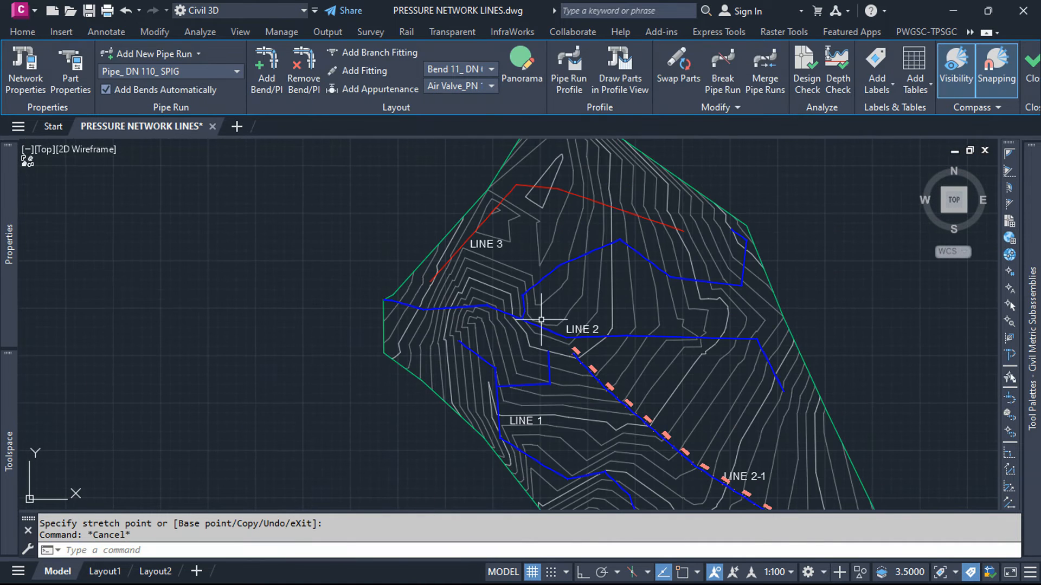
Step: Configure the LINE 2 pipe run profile with Offset at Bends and a 1.2 m offset distance, drawn in a new profile view
scroll(384, 291, up, 5)
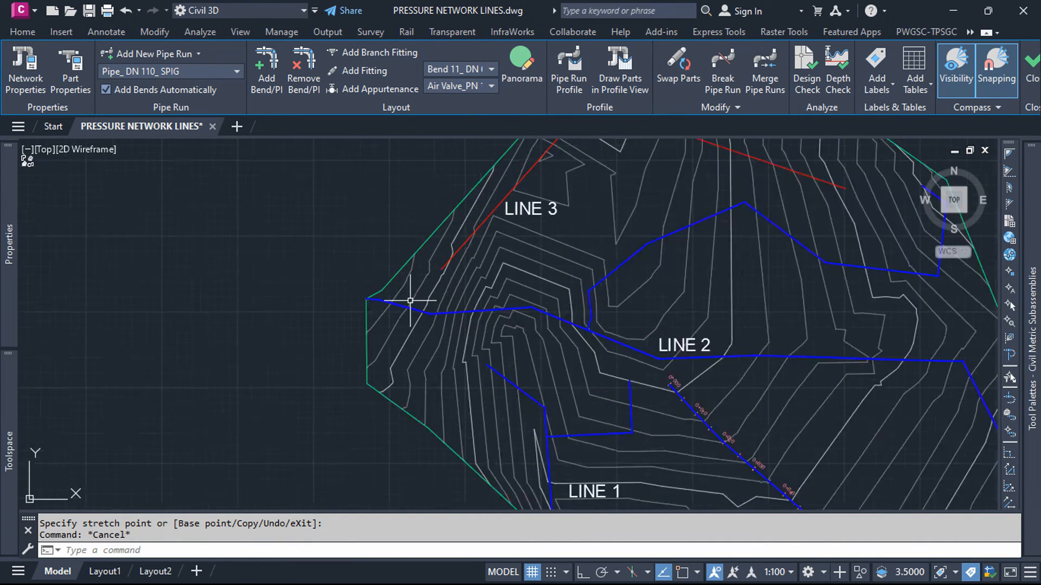
click(385, 311)
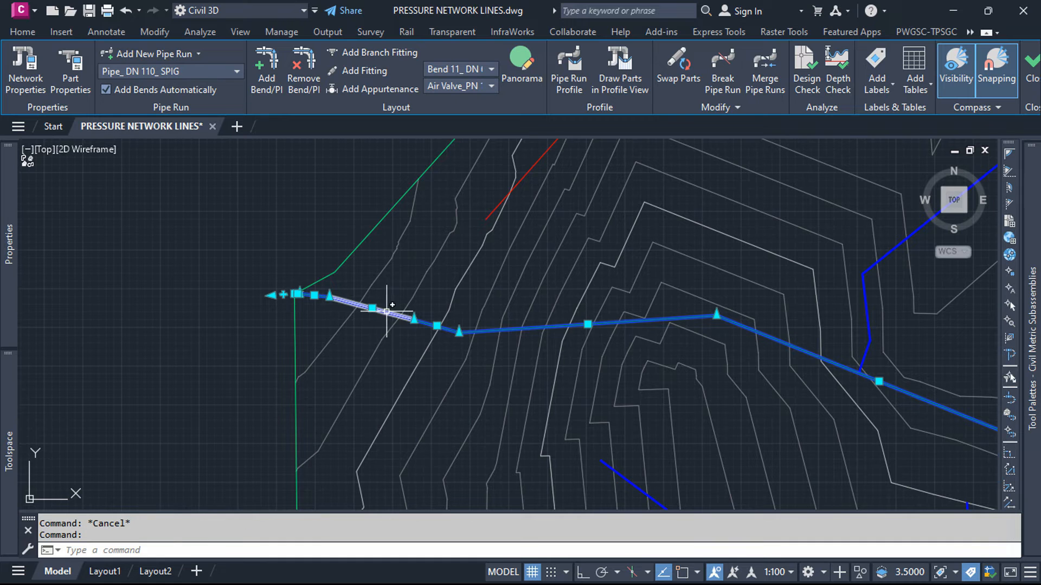
click(570, 77)
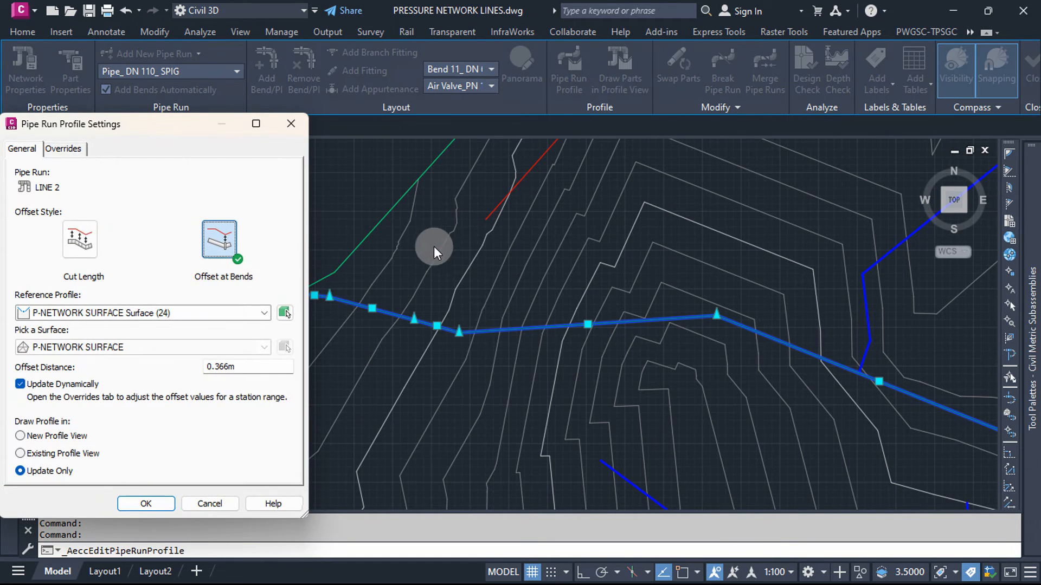
mouse_move(138, 126)
mouse_down()
mouse_move(246, 88)
mouse_move(377, 87)
mouse_up()
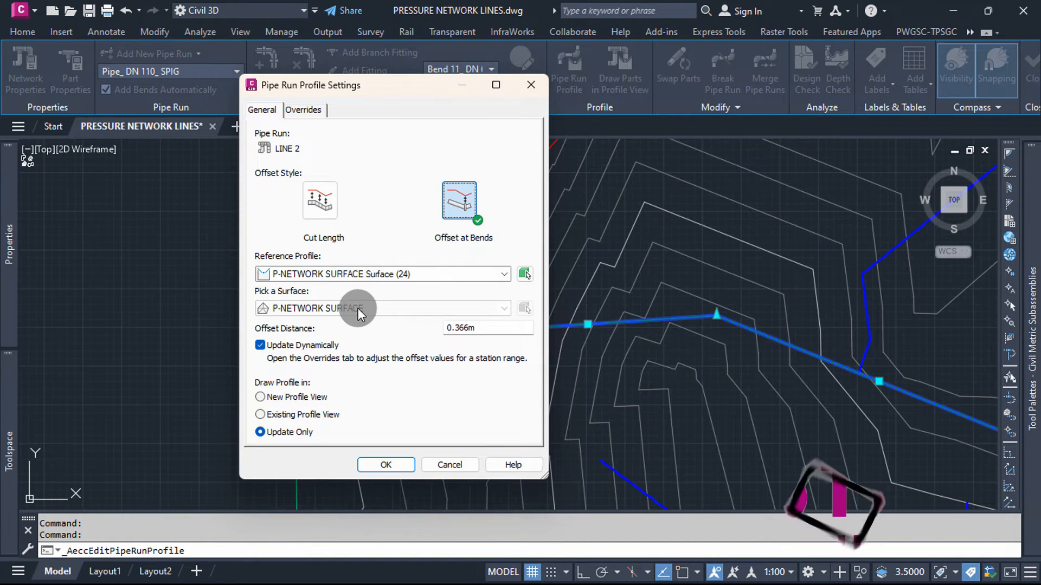
click(300, 397)
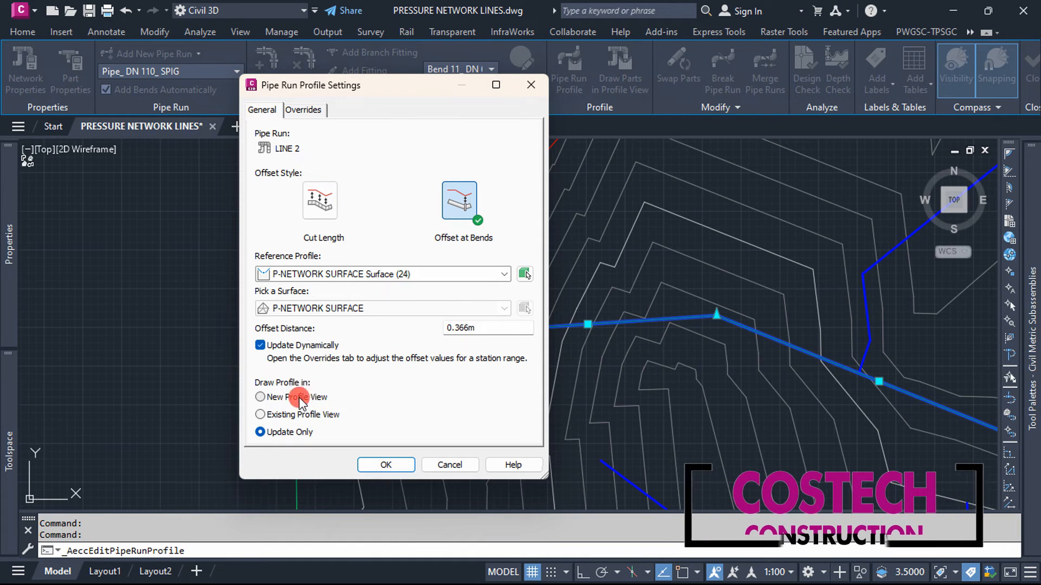
double_click(477, 328)
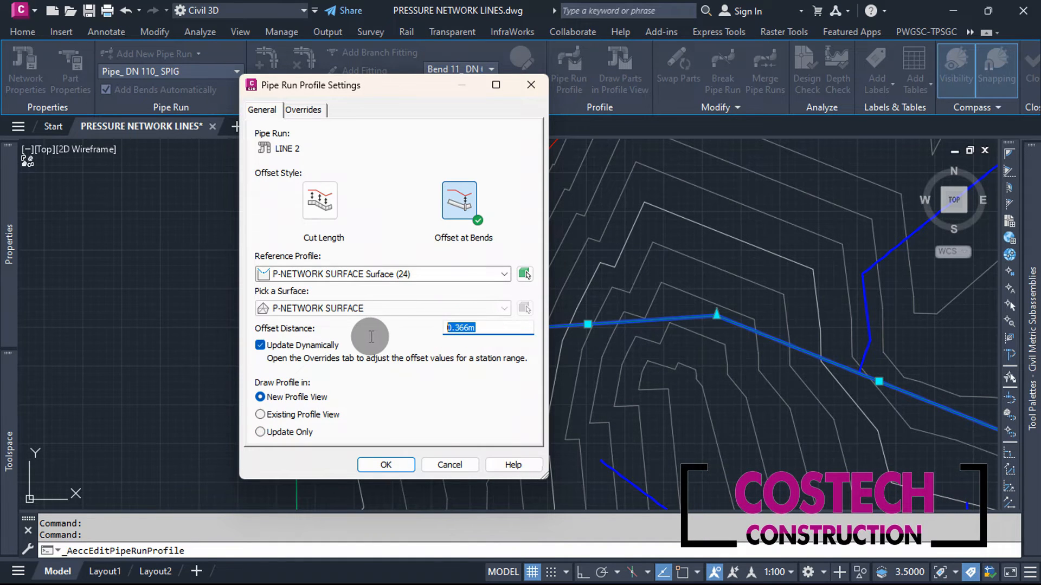
text(1.2)
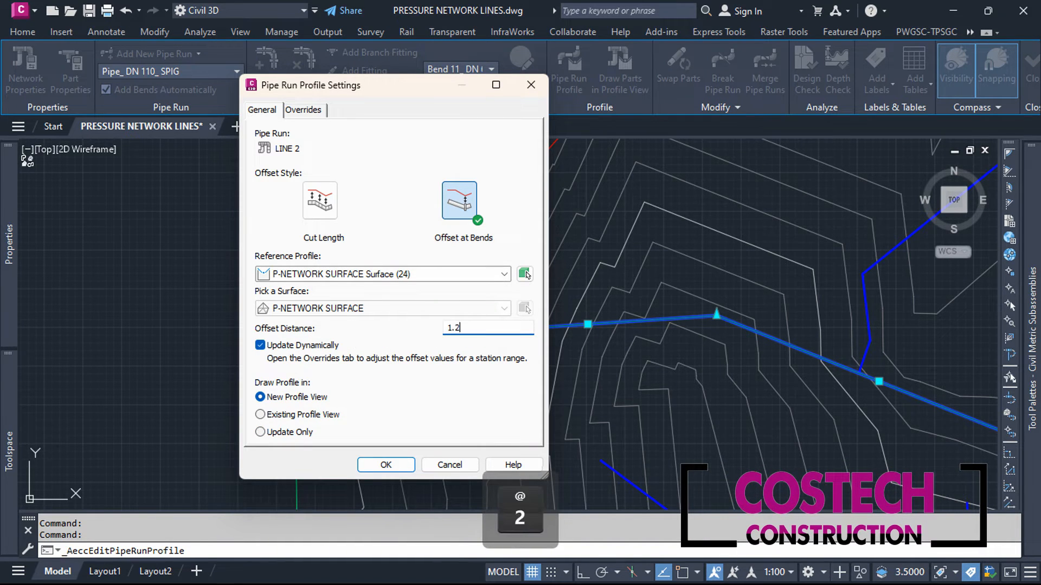
click(467, 194)
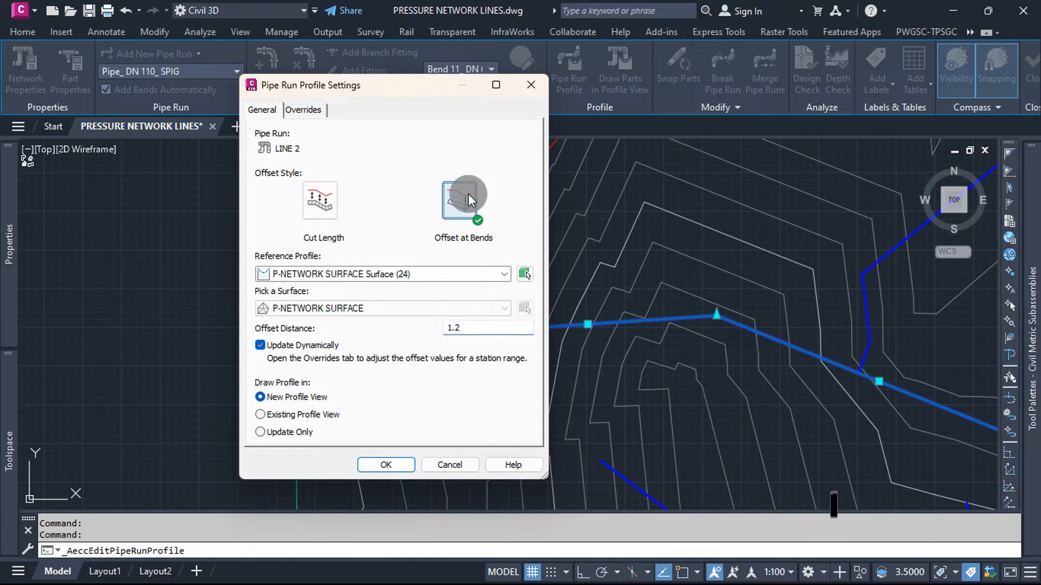
click(381, 463)
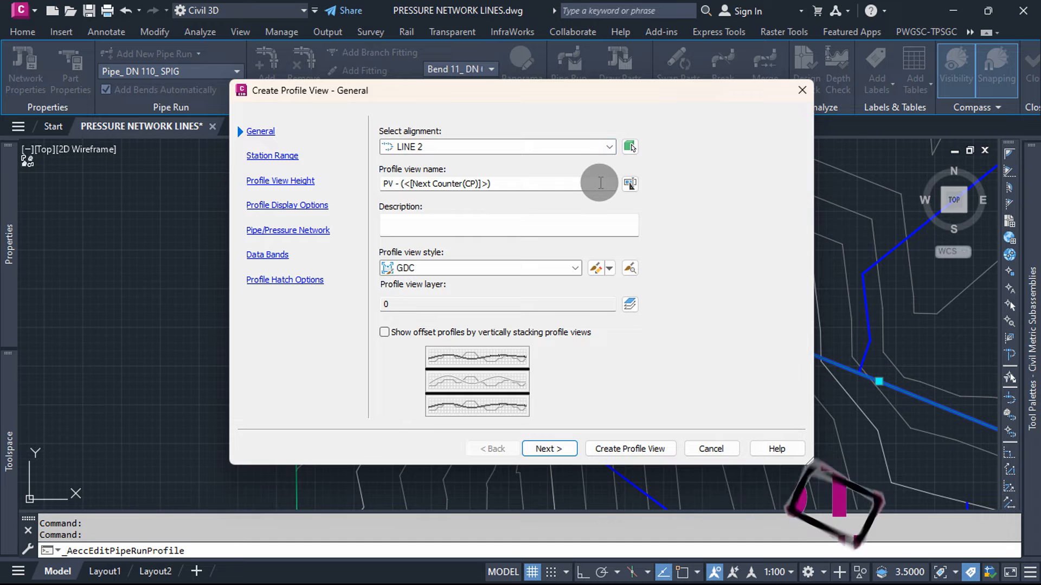
Step: Apply the Costech Style PV profile view style to the LINE 2 view and switch its station range to user specified
click(574, 268)
click(451, 296)
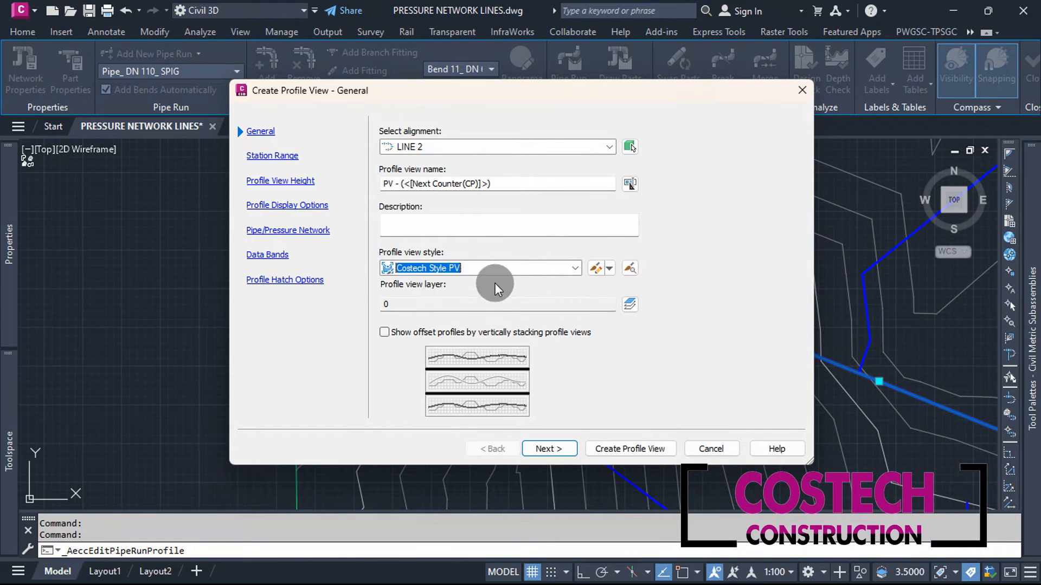
click(555, 443)
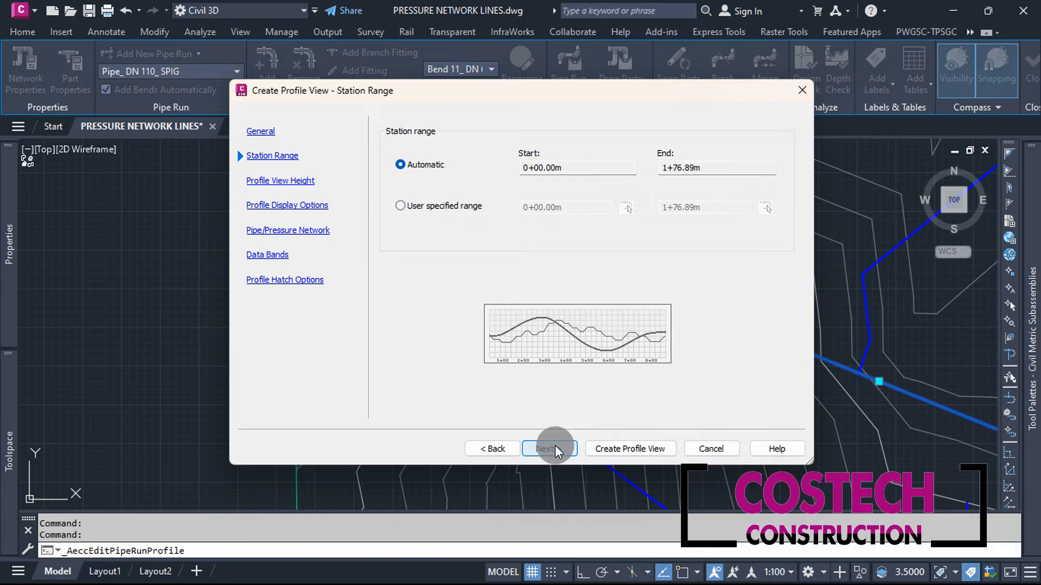
click(458, 205)
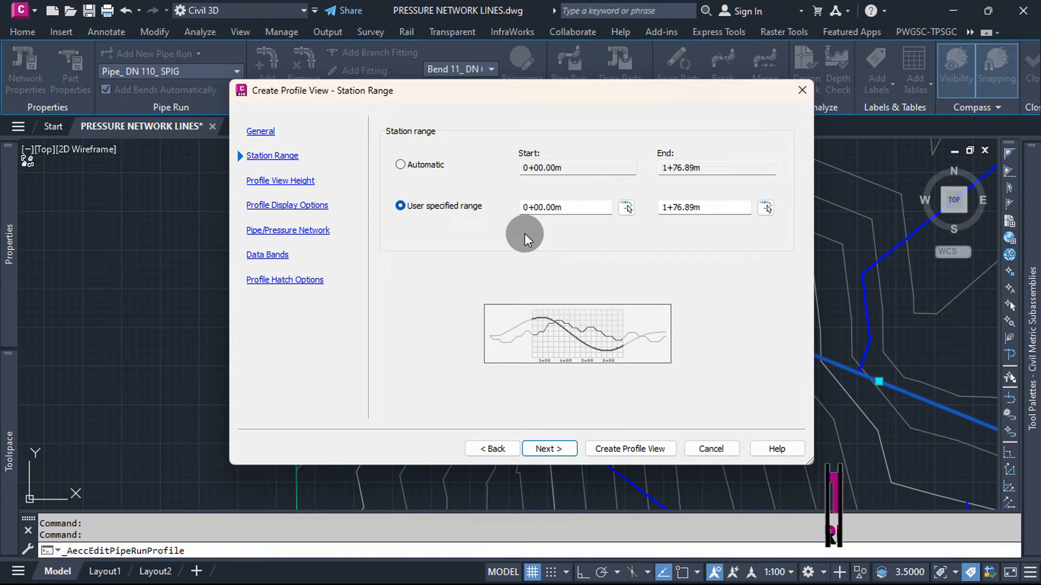
Step: Set a user-specified profile view height from a minimum of 300 m to a maximum of 320 m
click(563, 450)
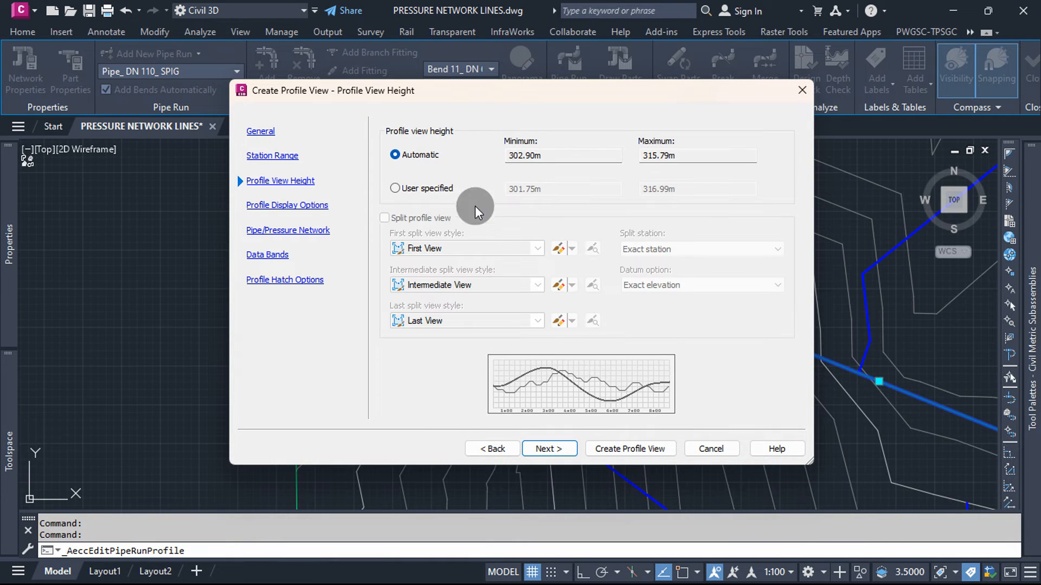
click(442, 189)
click(556, 188)
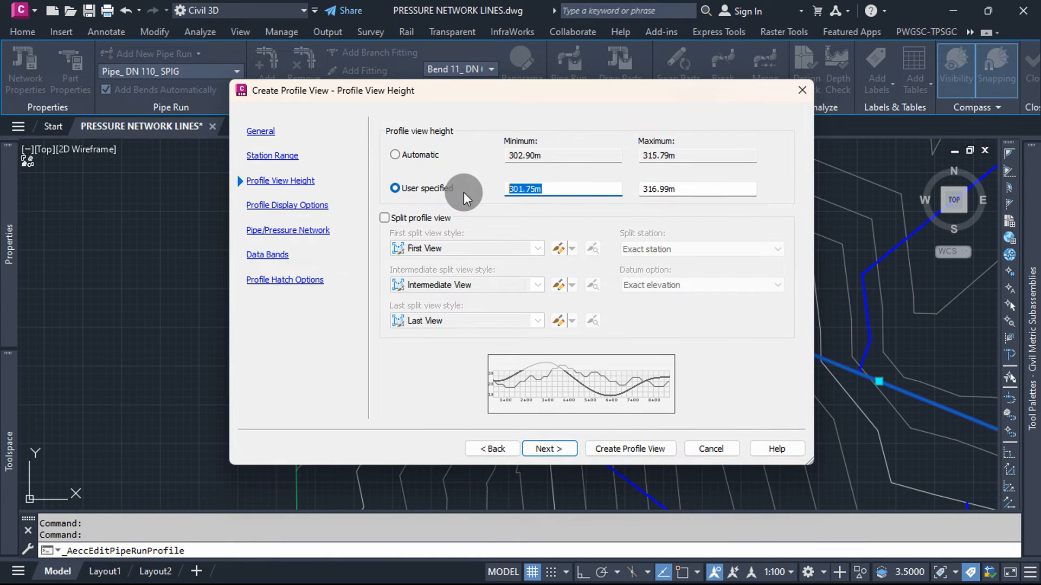
text(300)
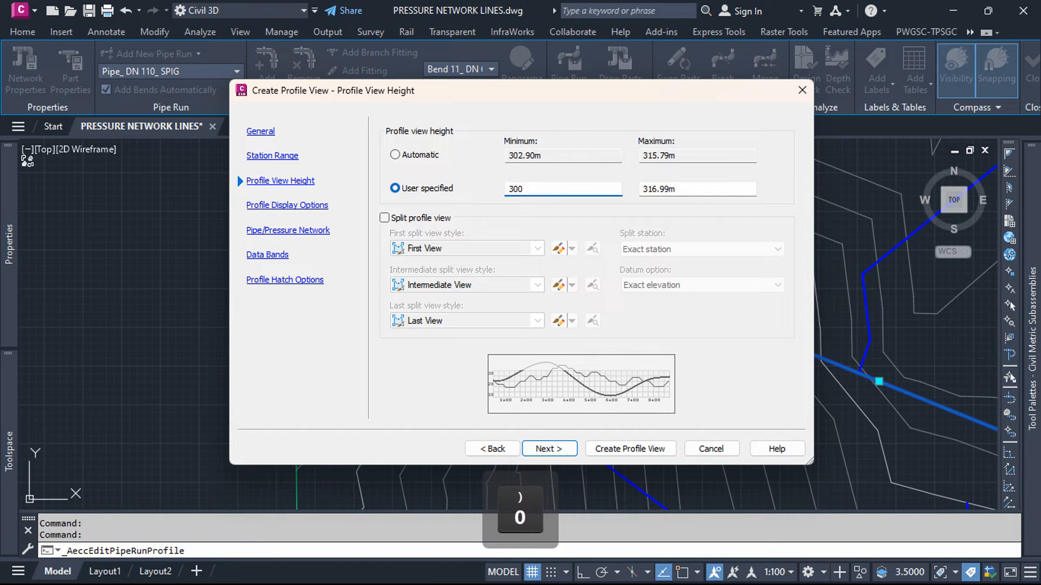
click(674, 189)
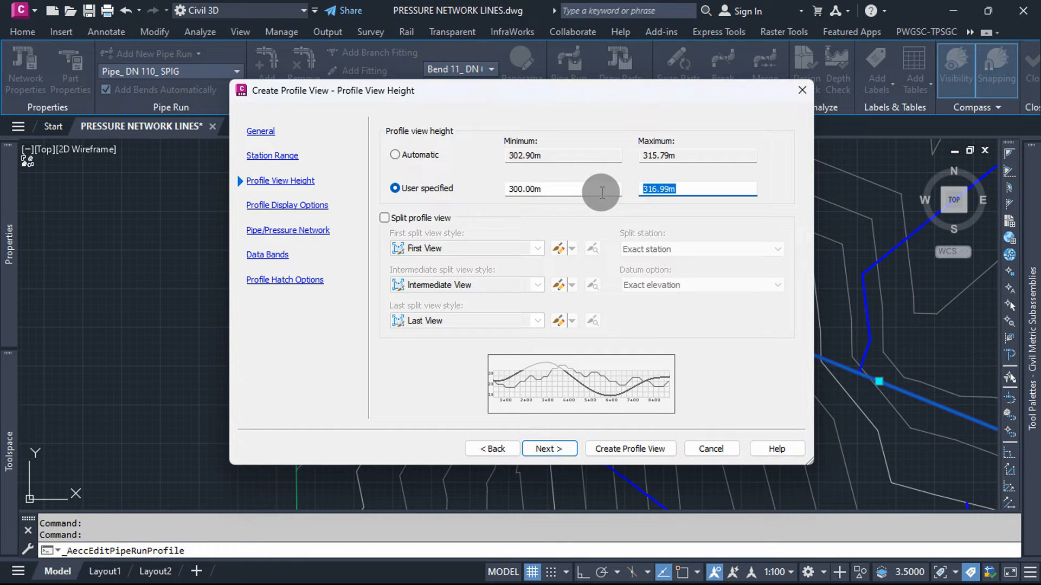
text(3)
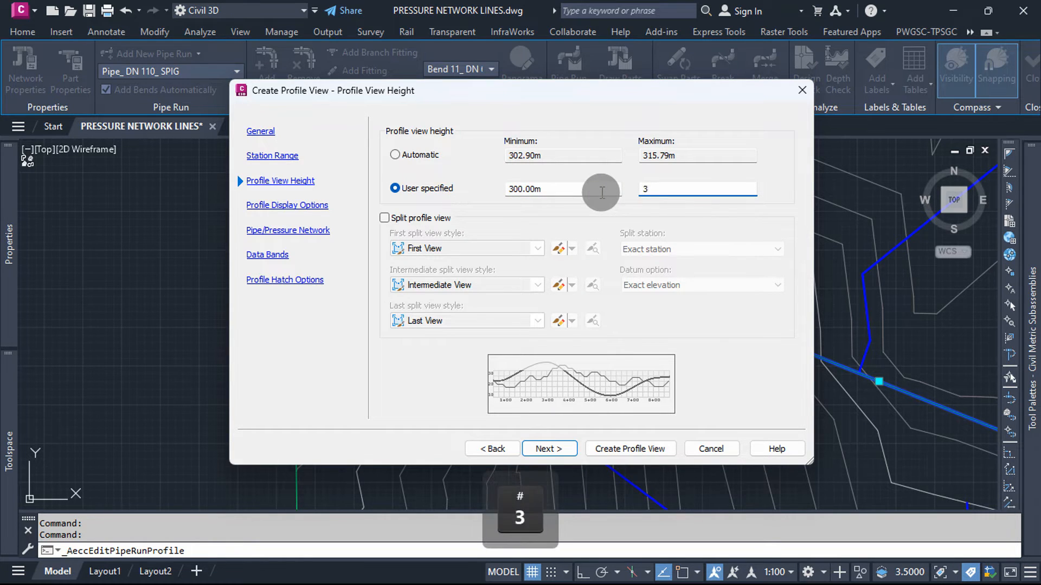
text(20)
click(558, 448)
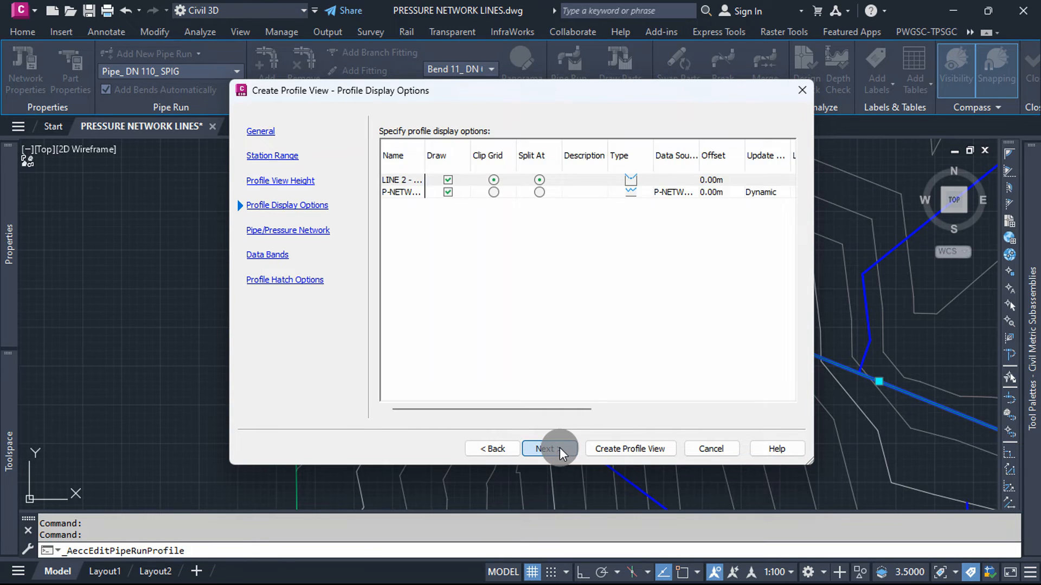
Step: Review the DISTRIBUTION LINES parts to draw in the profile view and choose the Costech Construction WATER BANDS band set
click(559, 447)
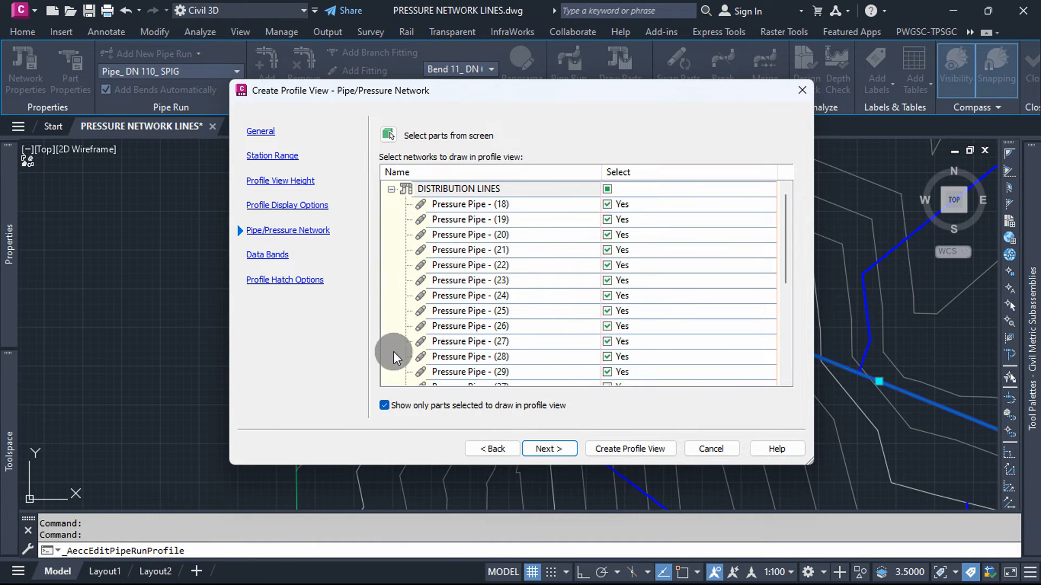
scroll(472, 242, down, 6)
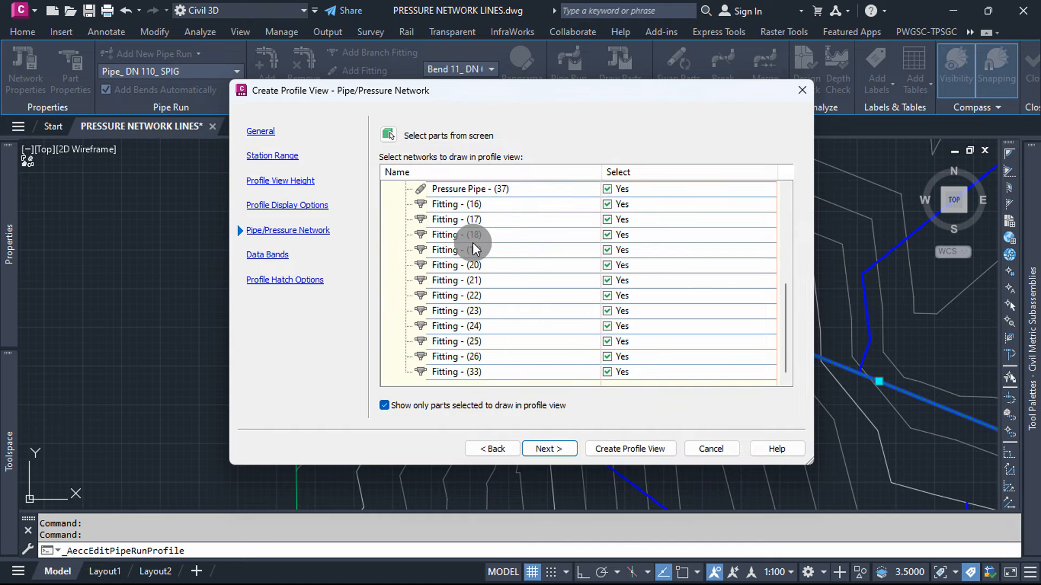
scroll(473, 242, up, 6)
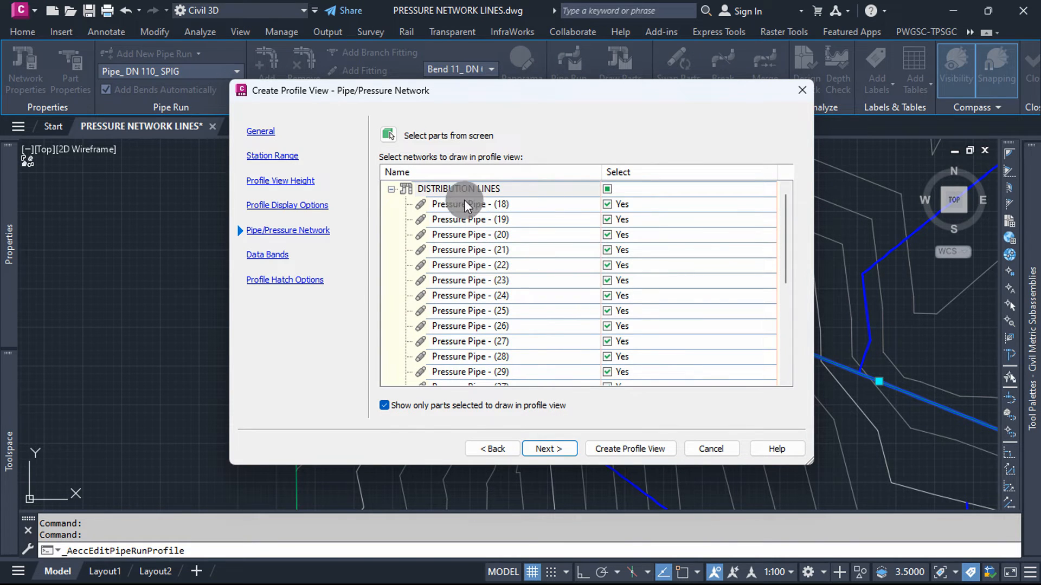
click(563, 450)
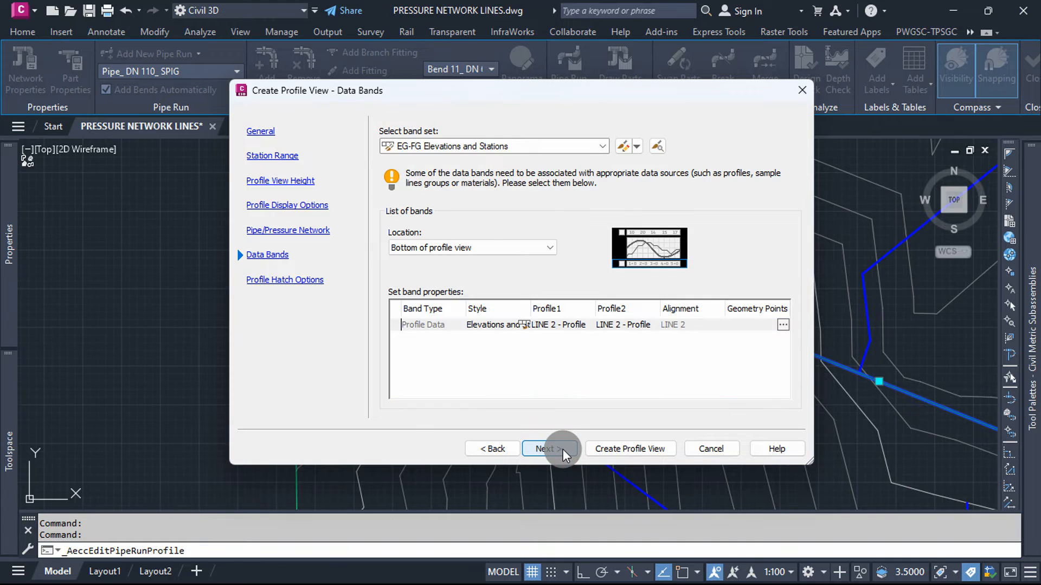
click(603, 146)
click(483, 169)
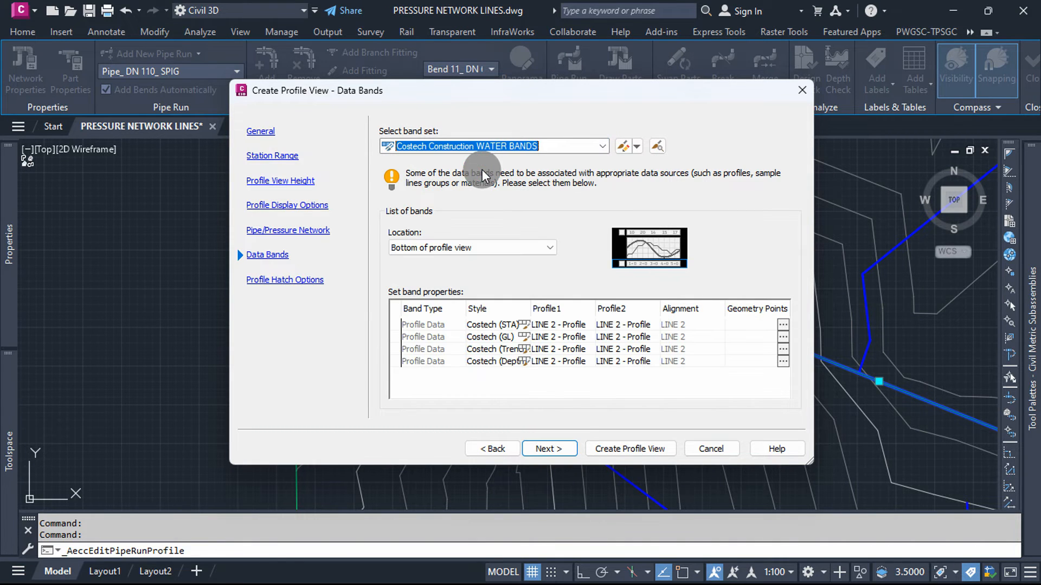
click(541, 448)
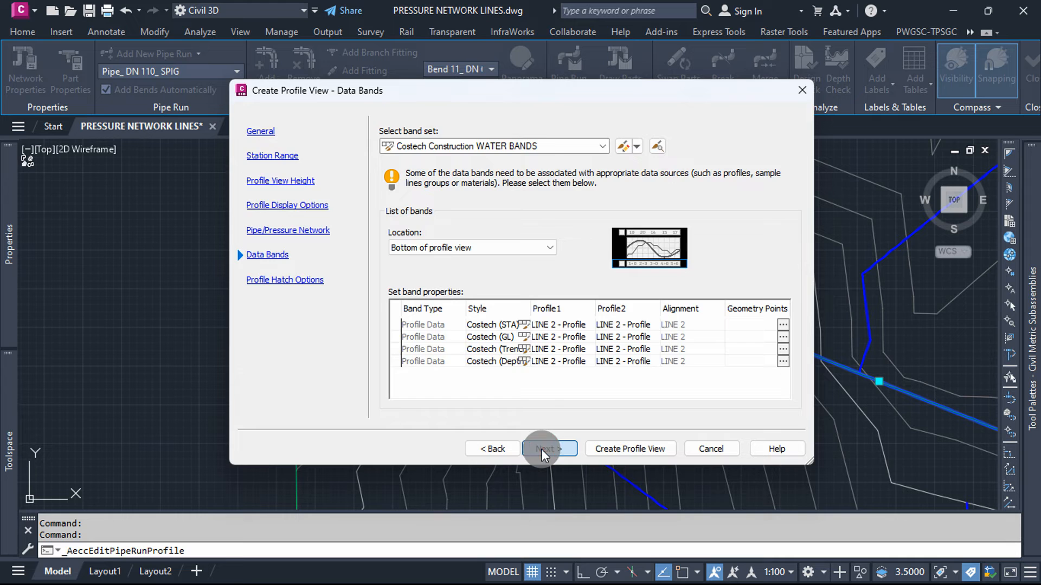
Step: Create the LINE 2 profile view, placing its origin in the empty area east of the surface's northern tip
click(610, 448)
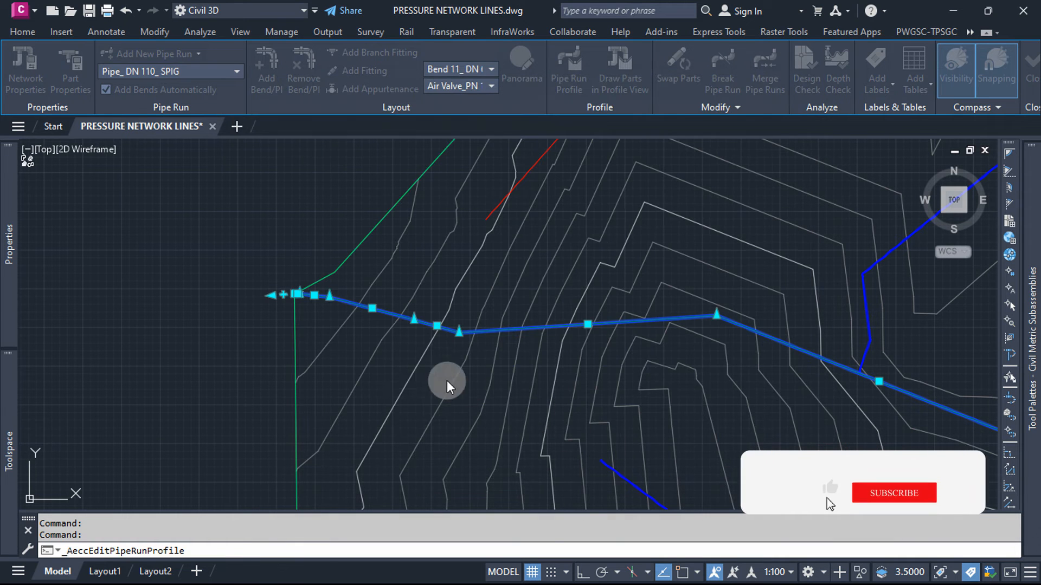
scroll(336, 347, down, 3)
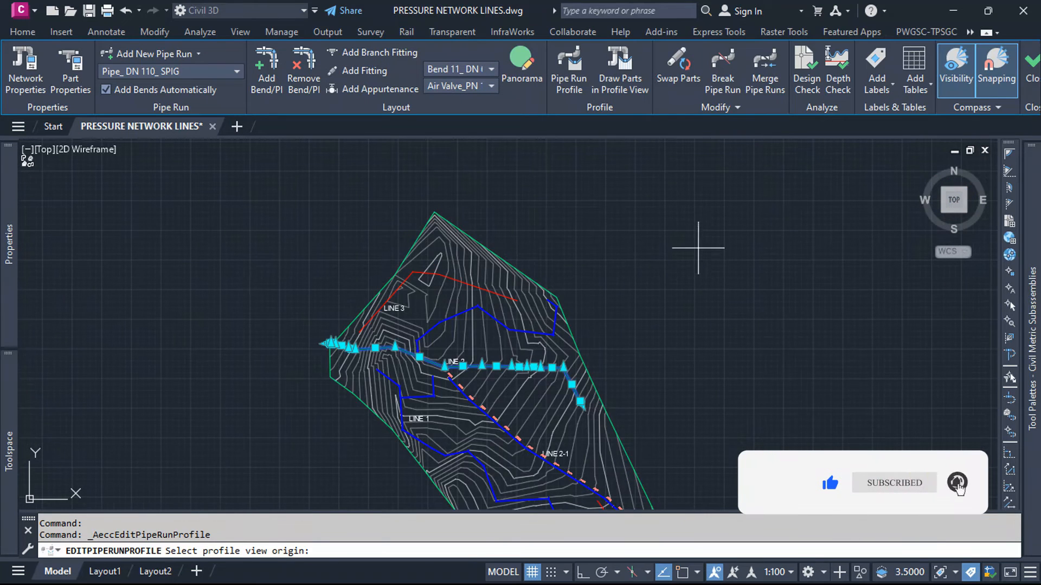
click(695, 261)
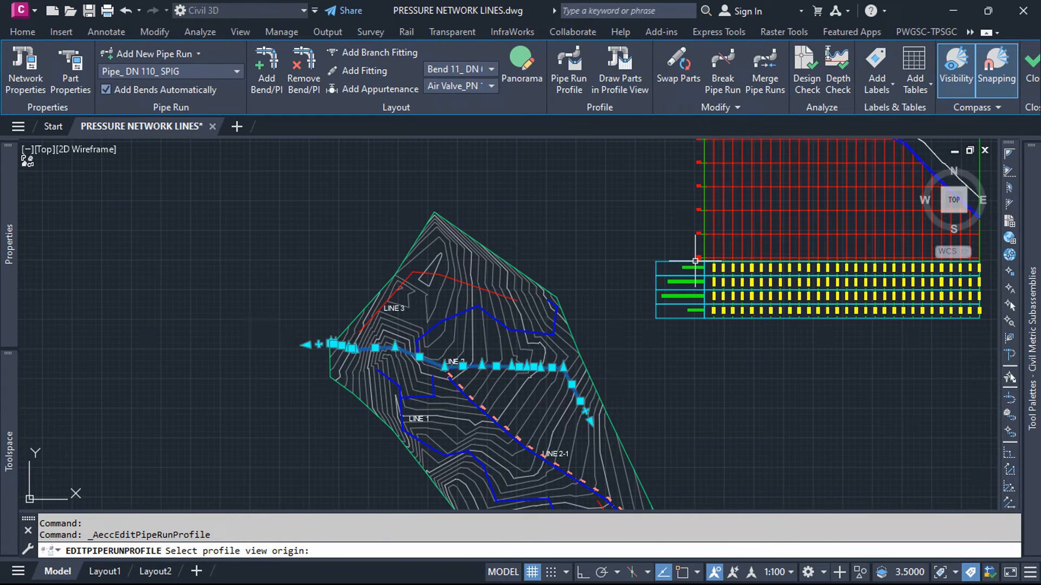
Step: Examine the pipe and ground profiles in the LINE 2 profile view and the data bands beneath them
scroll(588, 315, down, 3)
scroll(661, 285, up, 5)
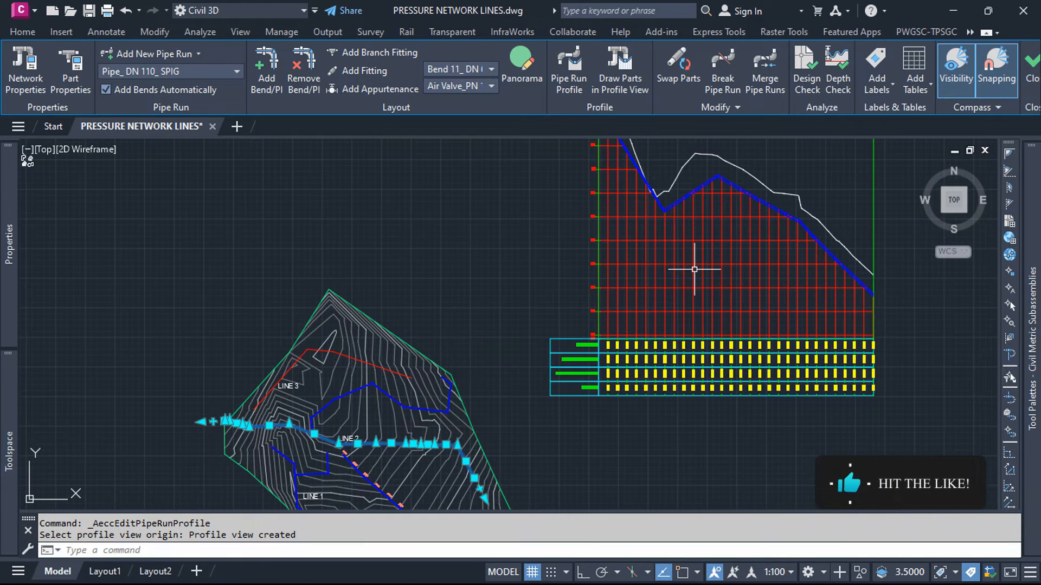
scroll(650, 287, down, 3)
scroll(628, 260, up, 6)
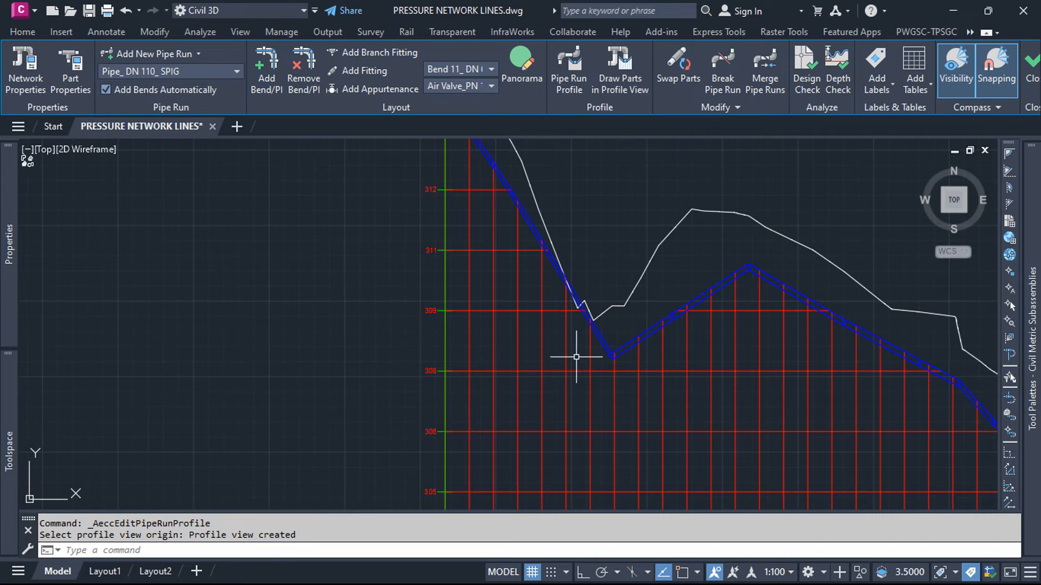
scroll(577, 356, down, 5)
scroll(527, 480, up, 8)
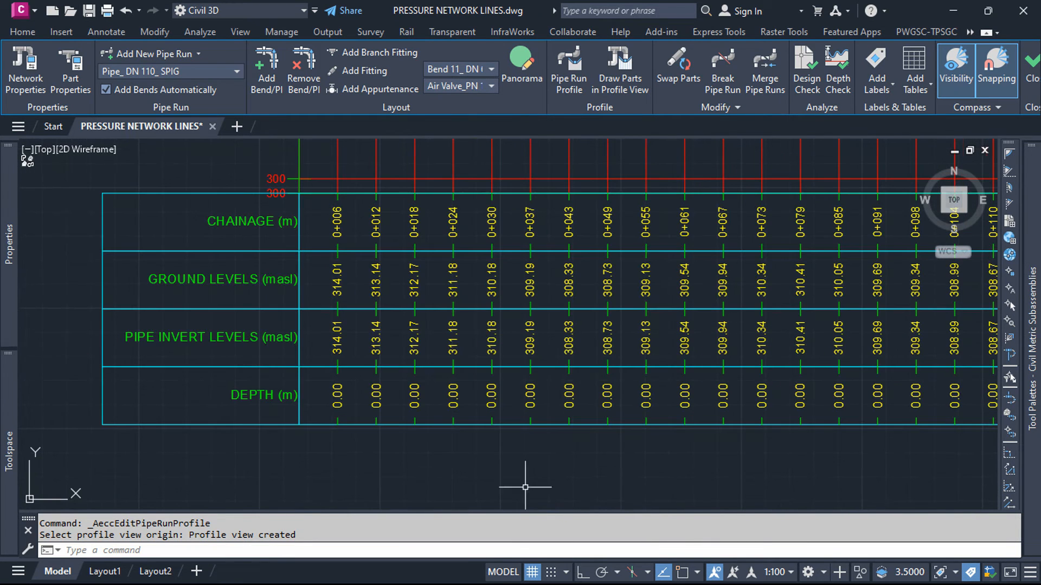
scroll(434, 371, down, 4)
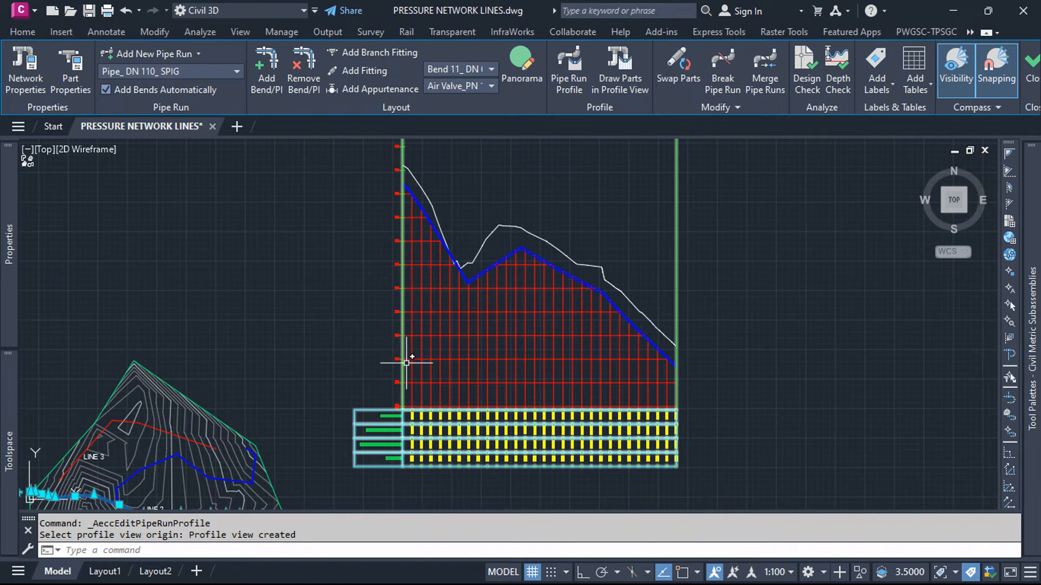
Step: In the profile view properties, set Profile1 and Profile2 of the Costech (GL) band to the P-NETWORK SURFACE profile
scroll(404, 356, up, 3)
click(410, 391)
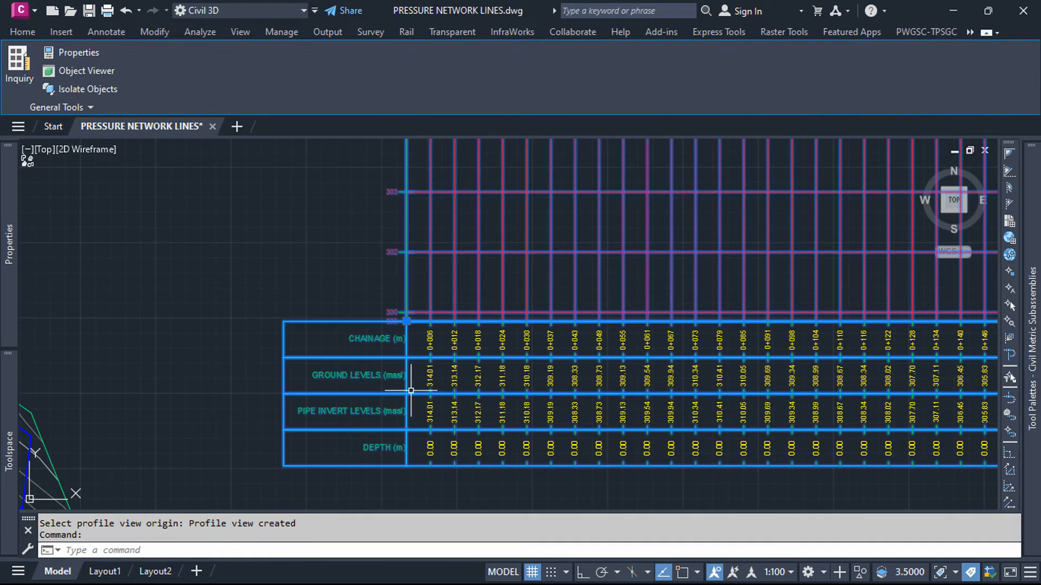
key(Escape)
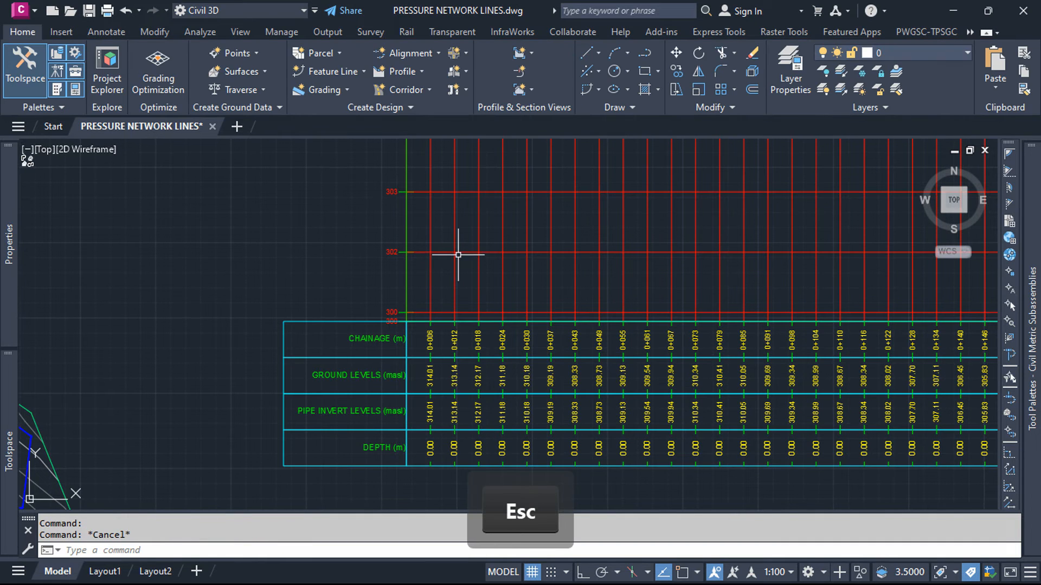
click(457, 249)
click(453, 251)
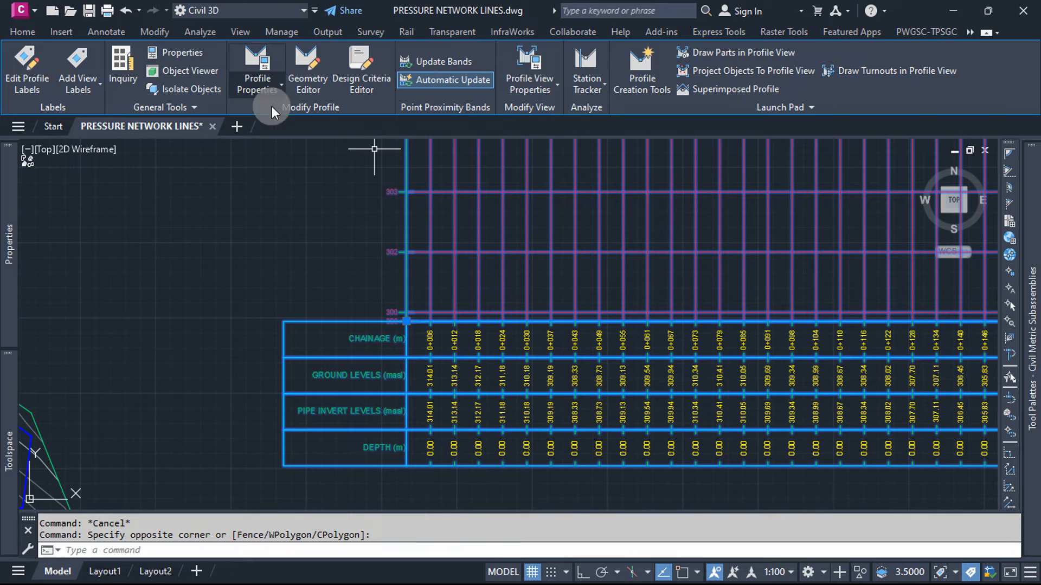
click(543, 65)
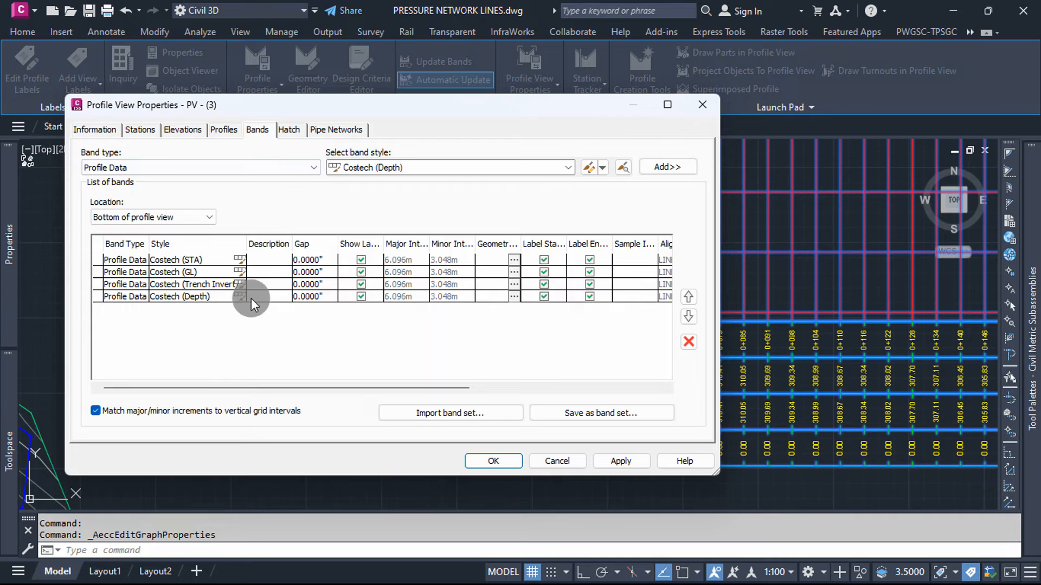
drag(233, 390, 434, 394)
click(486, 272)
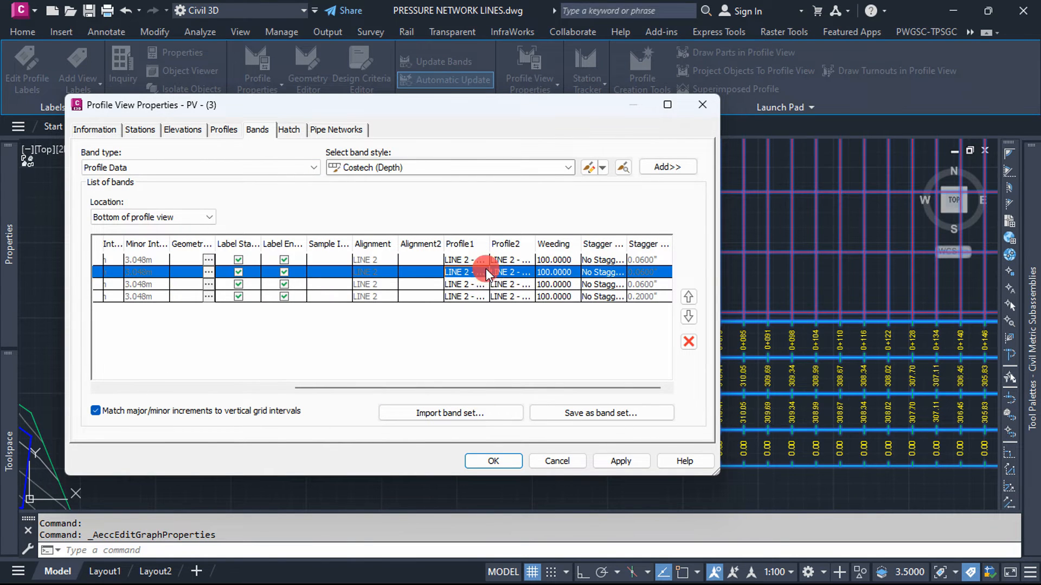
click(480, 297)
click(511, 271)
click(511, 293)
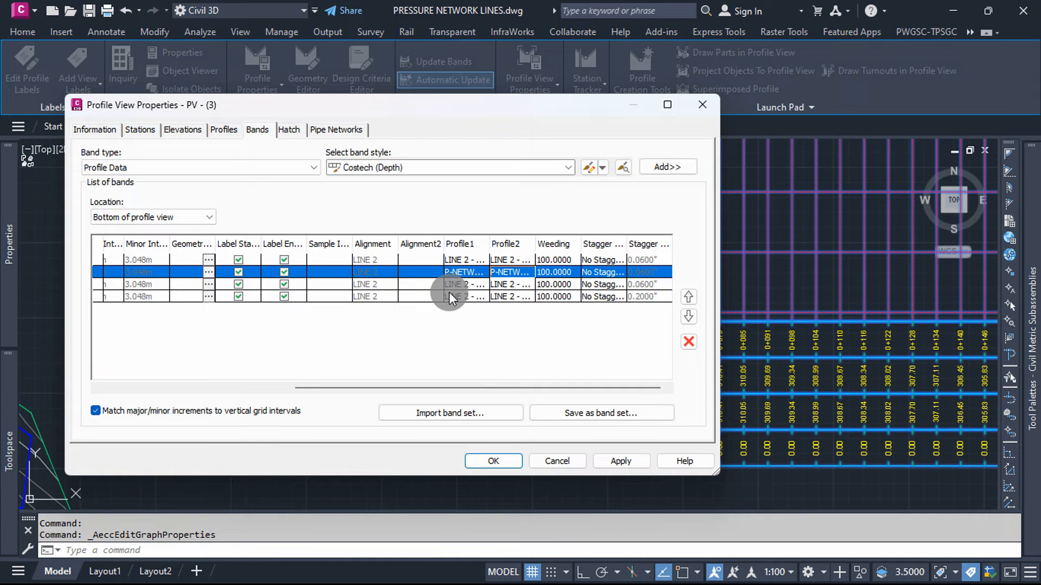
Step: Set Profile1 of the Costech (Depth) band to P-NETWORK SURFACE Surface (24) and apply the band changes
click(473, 295)
click(476, 295)
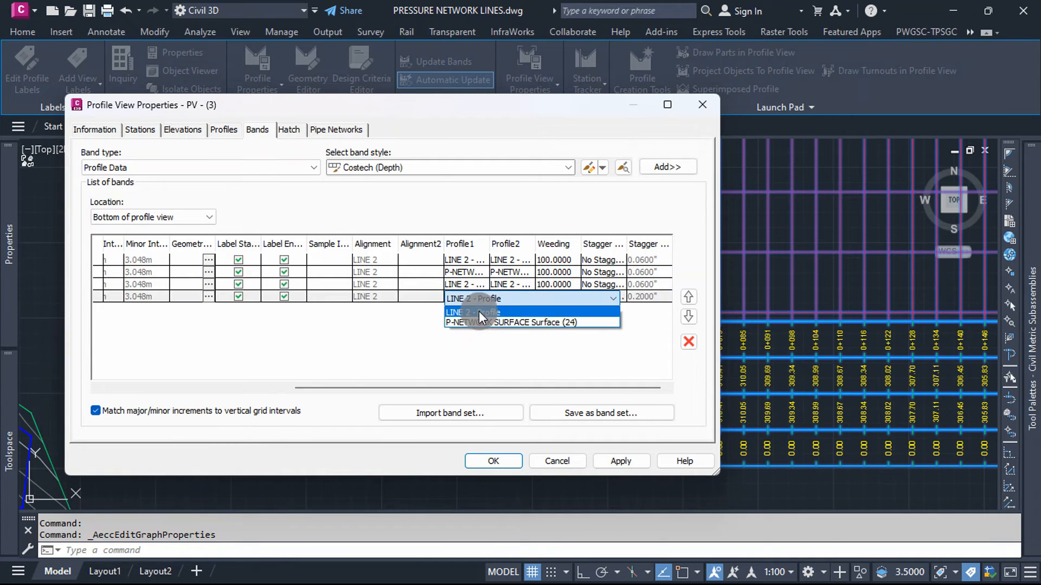
click(481, 322)
click(616, 461)
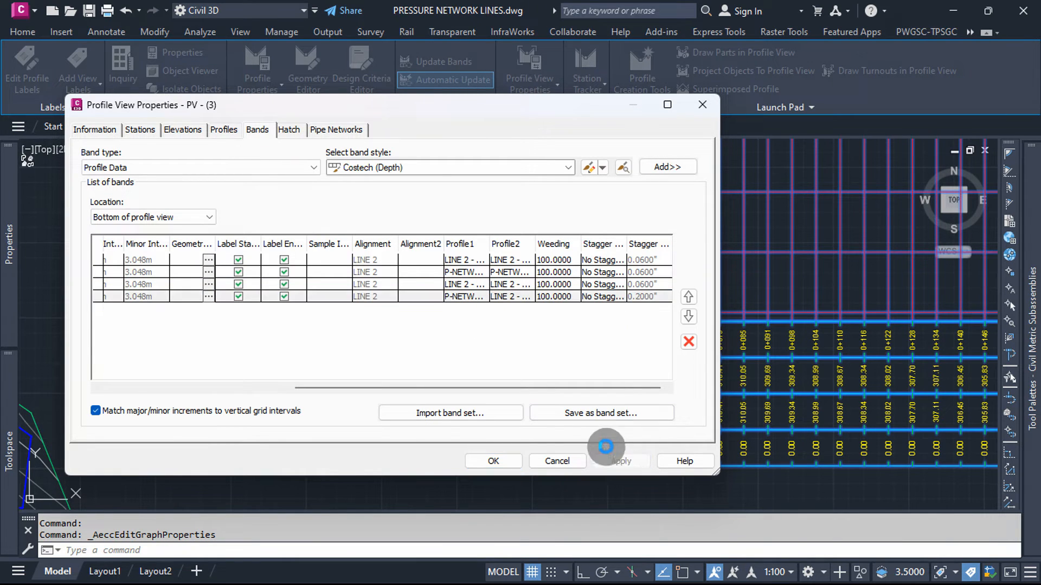
click(499, 461)
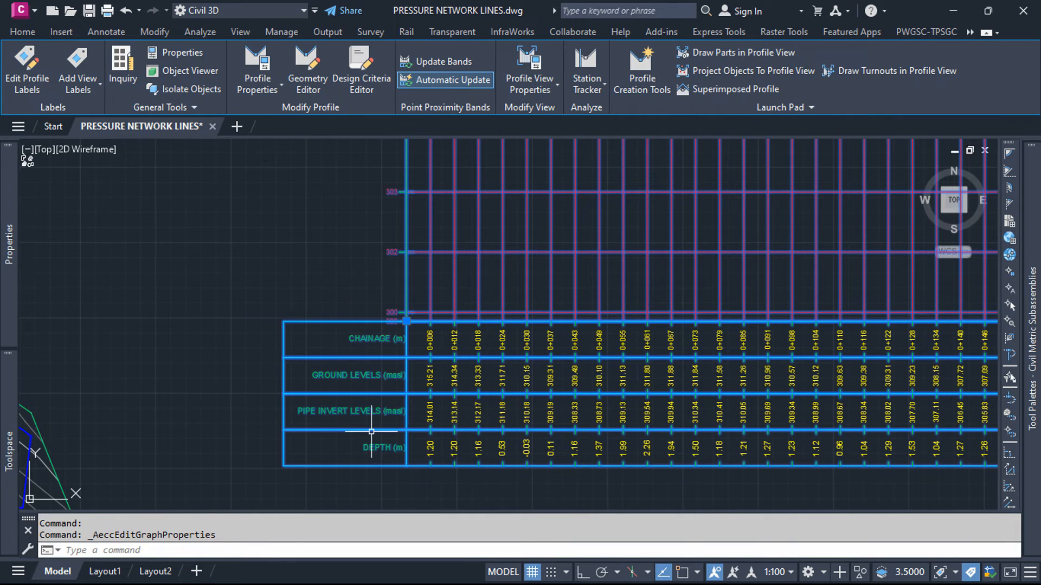
Step: Examine the depth band values along LINE 2 against the pipe and ground profiles
scroll(371, 432, down, 4)
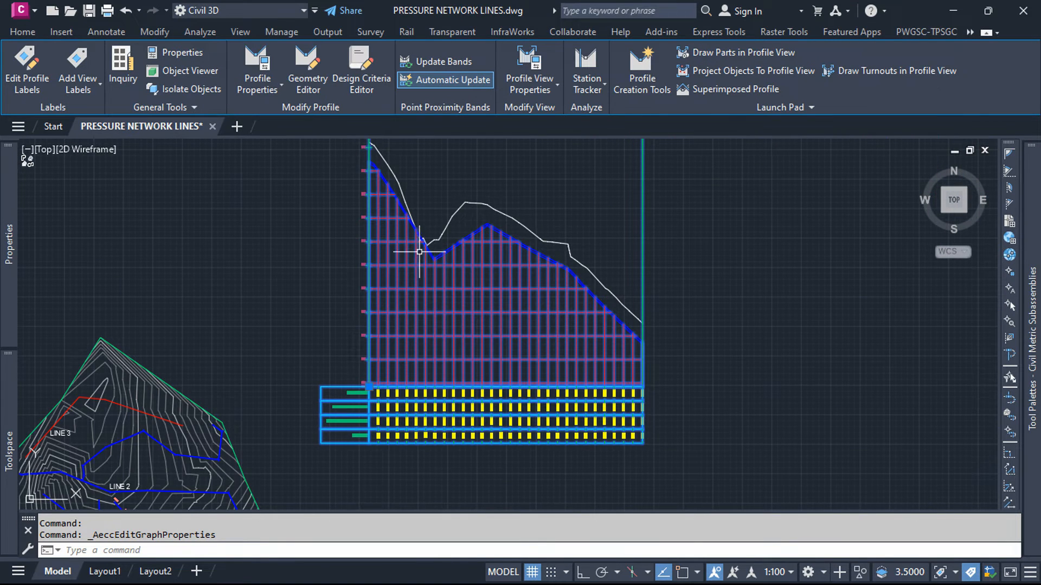
scroll(419, 252, up, 3)
scroll(434, 206, down, 3)
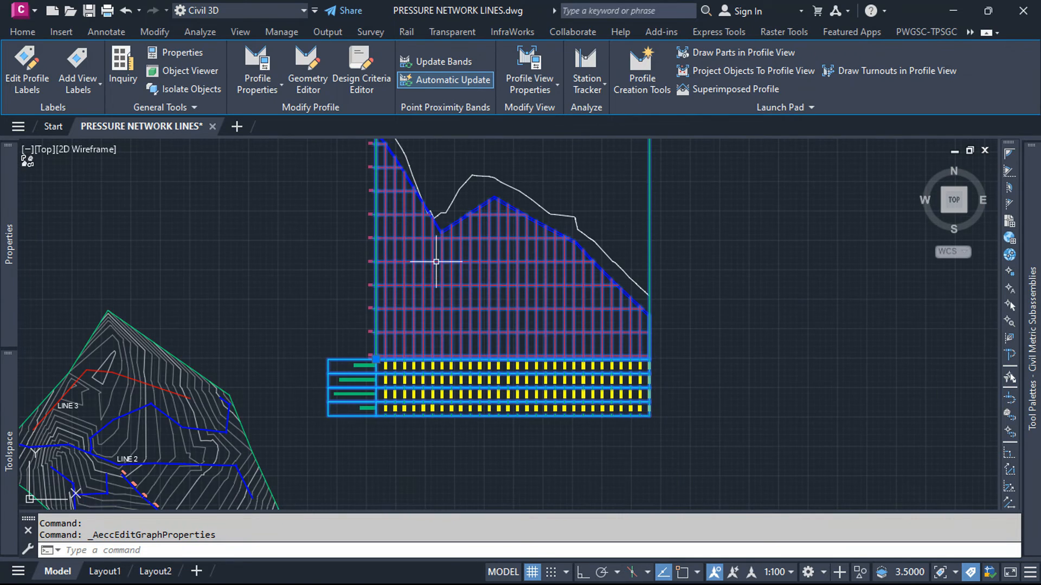
scroll(438, 422, up, 5)
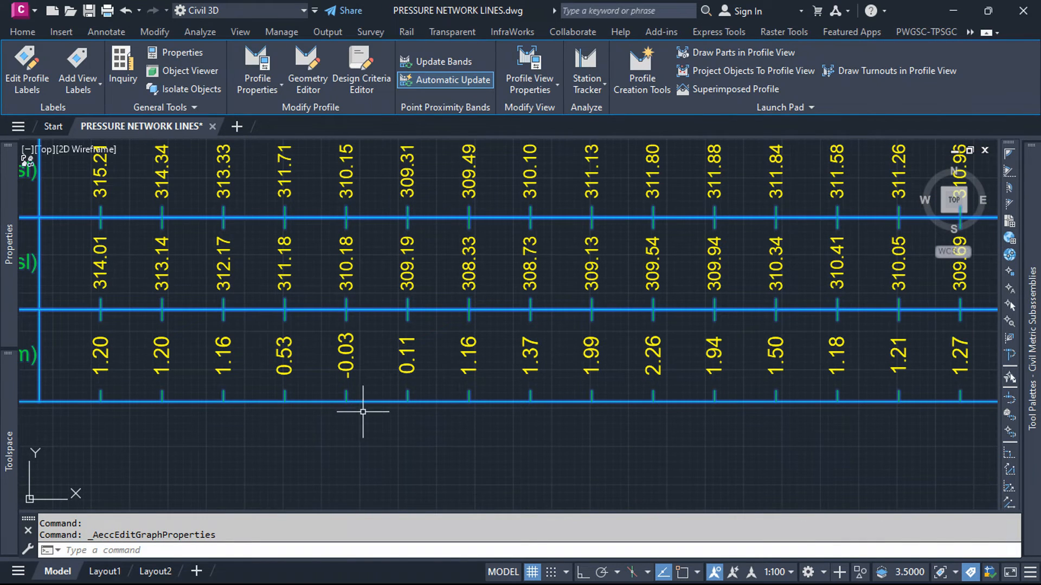
scroll(382, 424, down, 6)
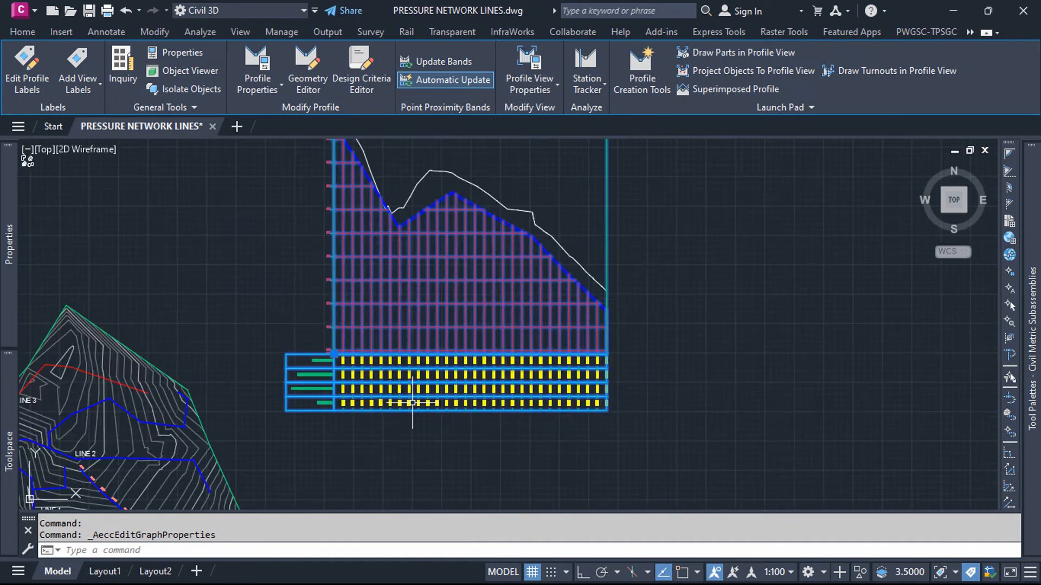
Step: Change the LINE 2 pipe run profile to the Cut Length offset style, updating only the existing profile
scroll(400, 316, up, 2)
scroll(412, 309, down, 2)
scroll(423, 266, up, 2)
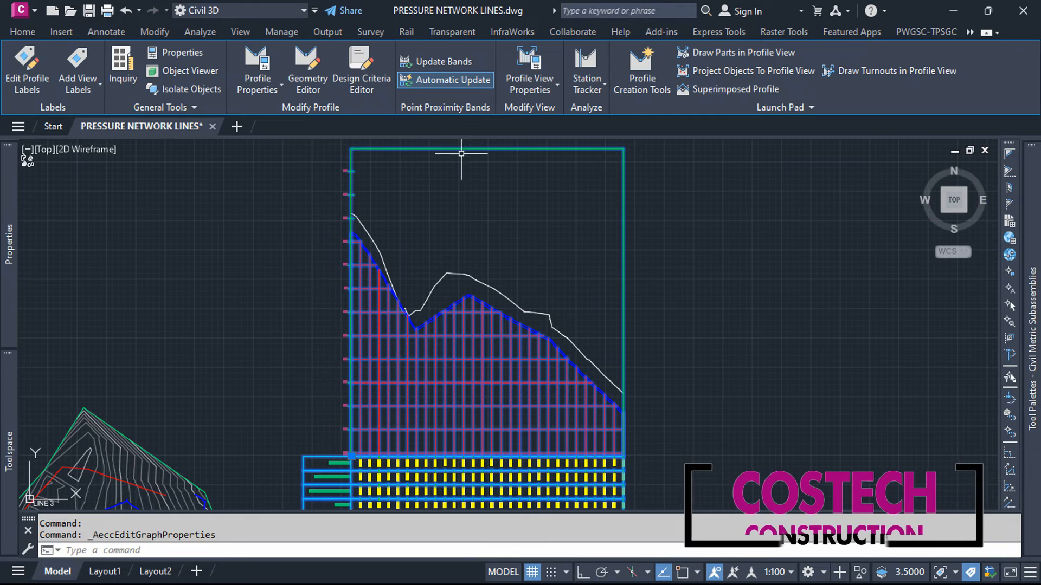
key(Escape)
click(430, 319)
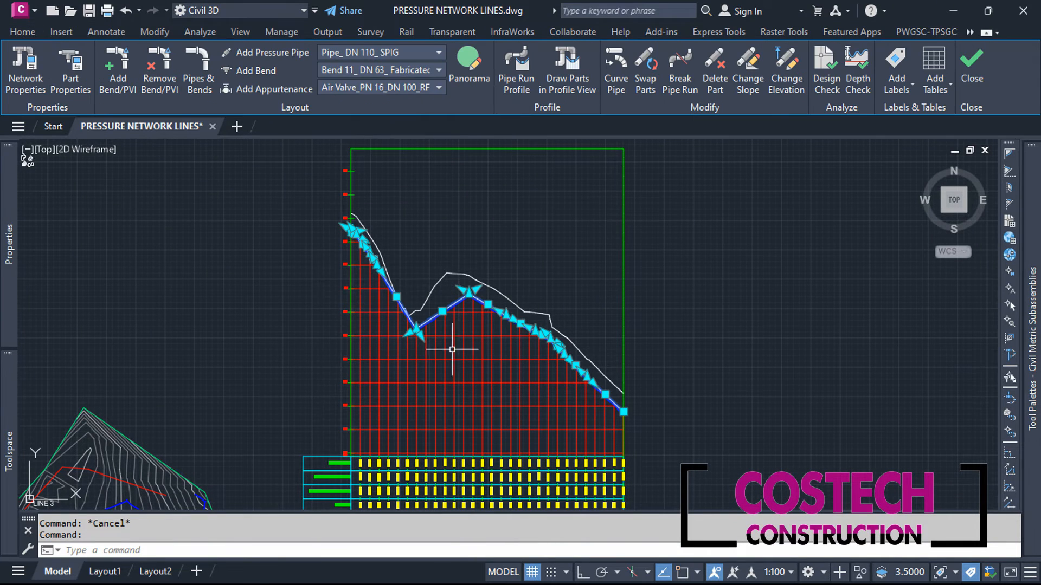
click(514, 81)
click(321, 203)
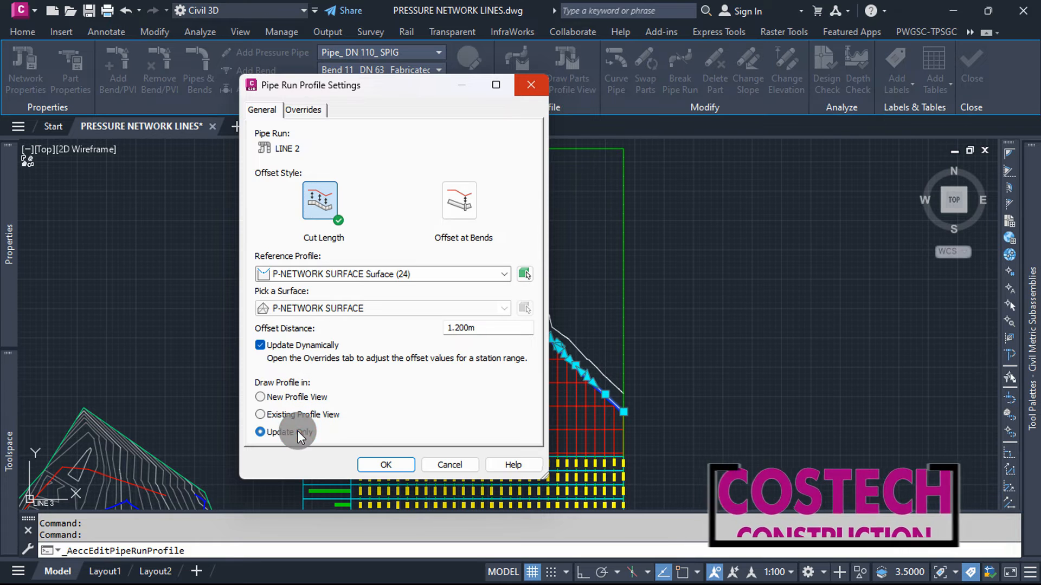
click(385, 463)
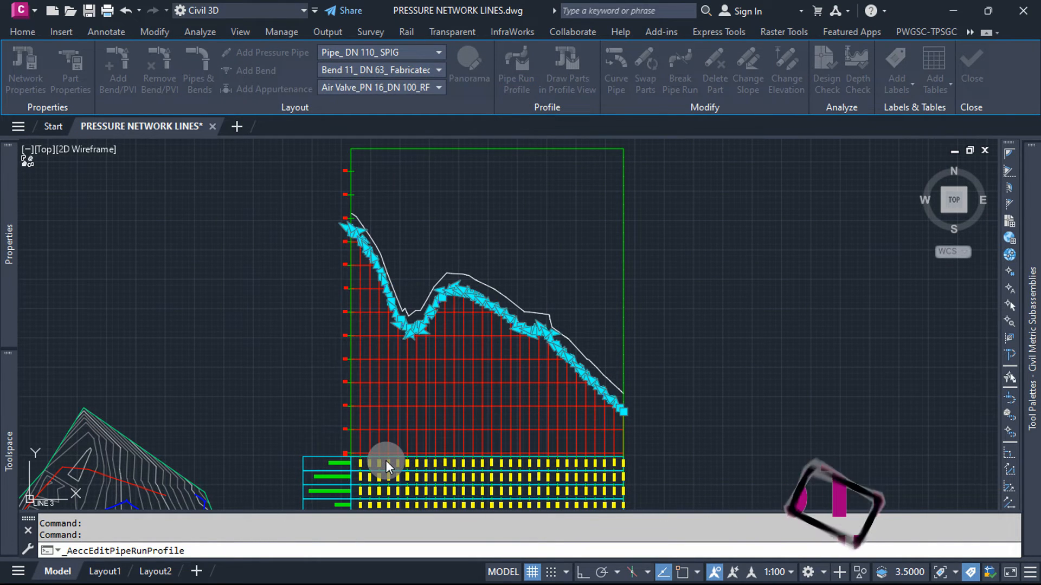
scroll(372, 233, up, 5)
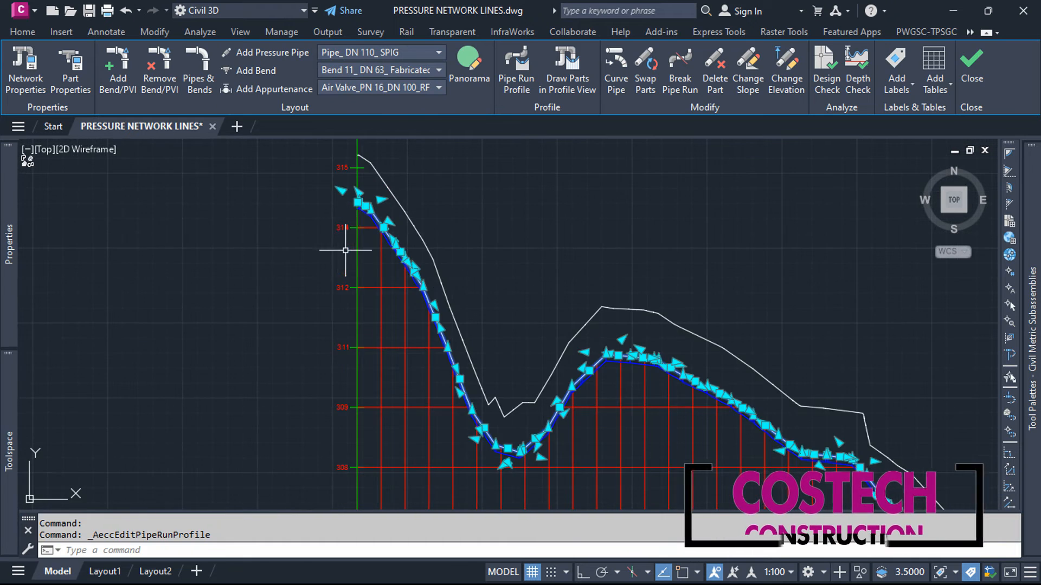
key(Escape)
Step: Examine how closely the LINE 2 pipe run follows the ground profile in the profile view
scroll(426, 236, up, 3)
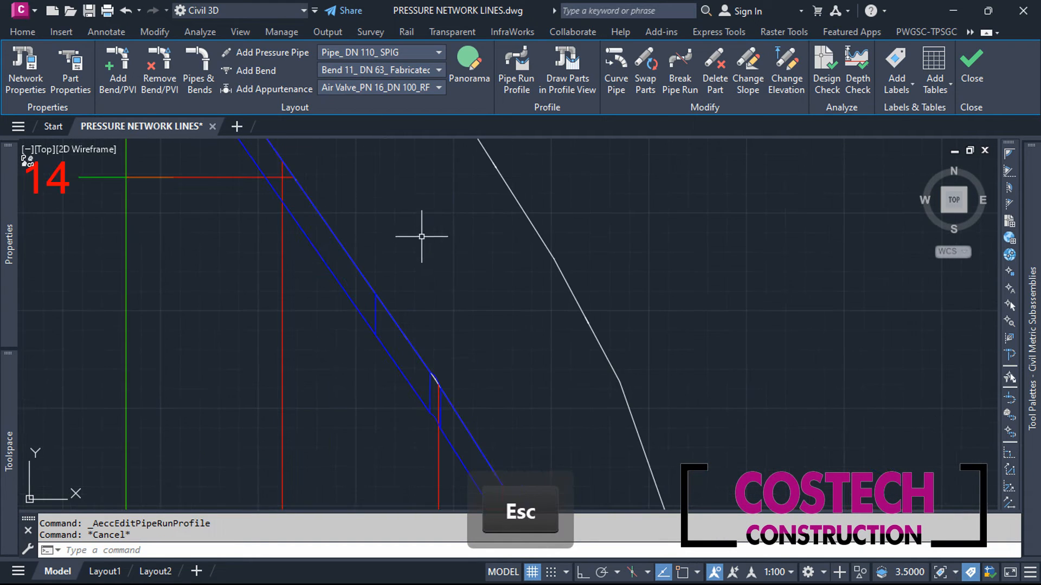
scroll(257, 192, down, 5)
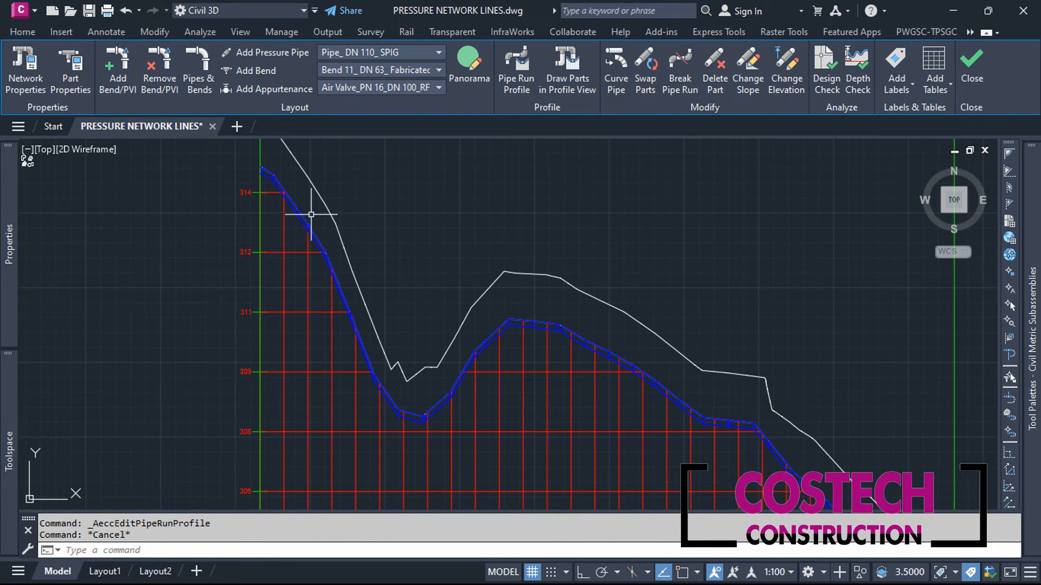
scroll(336, 312, up, 4)
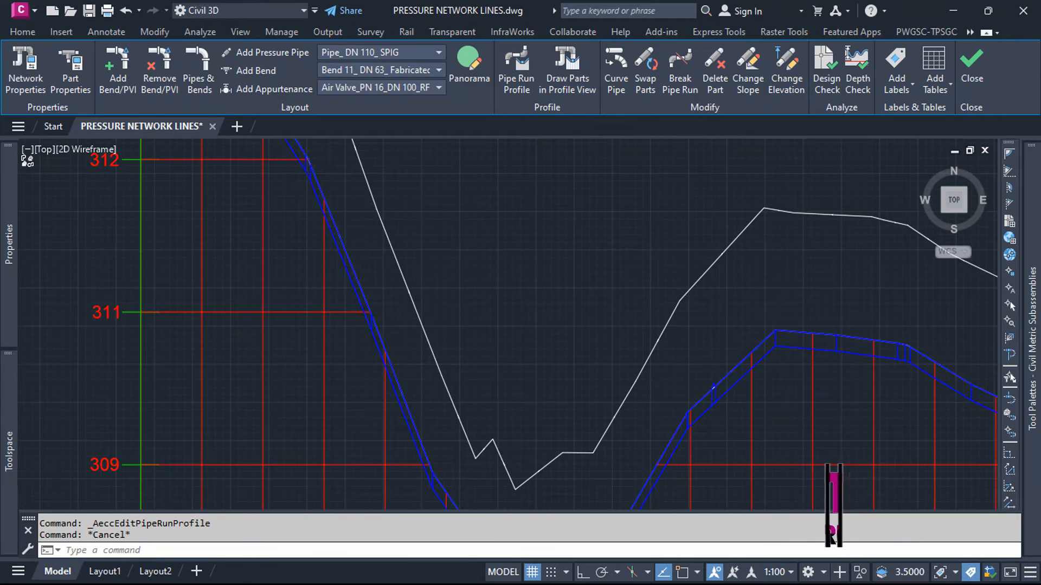
scroll(323, 288, down, 4)
scroll(473, 428, up, 4)
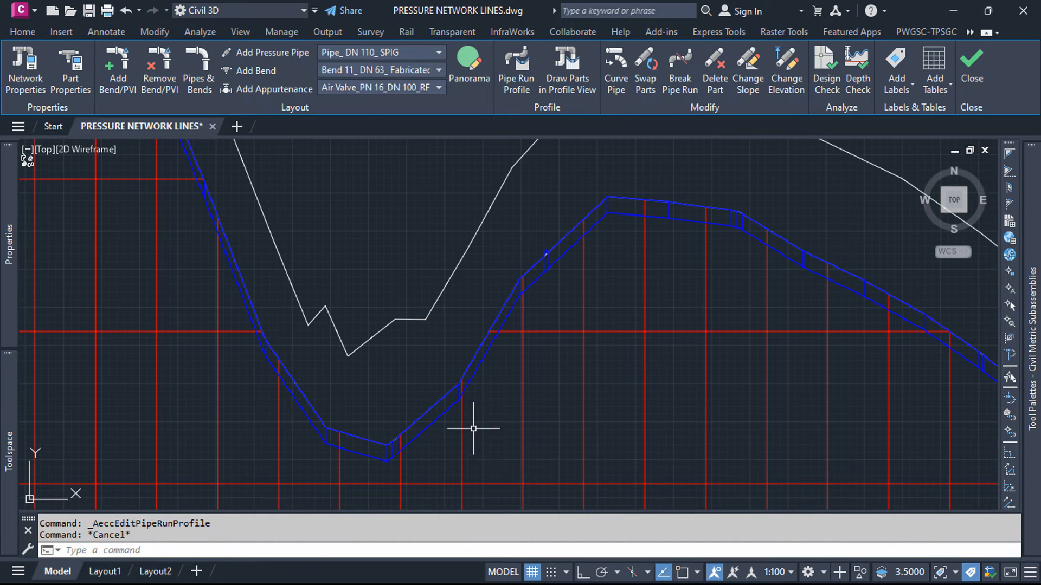
scroll(609, 278, down, 6)
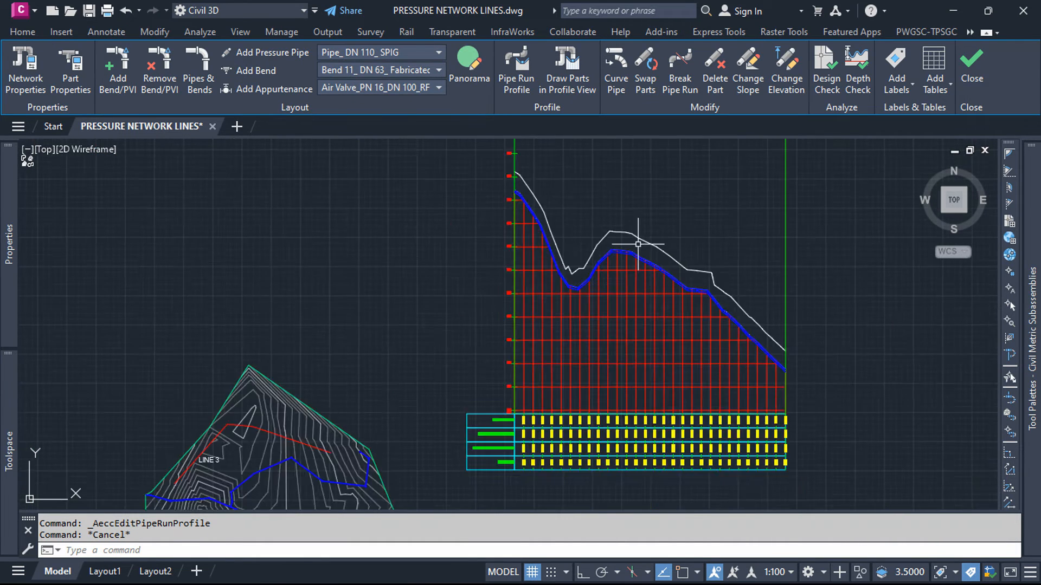
Step: Inspect the pressure pipe runs and their bends on the contour plan around LINE 1, LINE 2 and LINE 2-1
scroll(428, 445, up, 3)
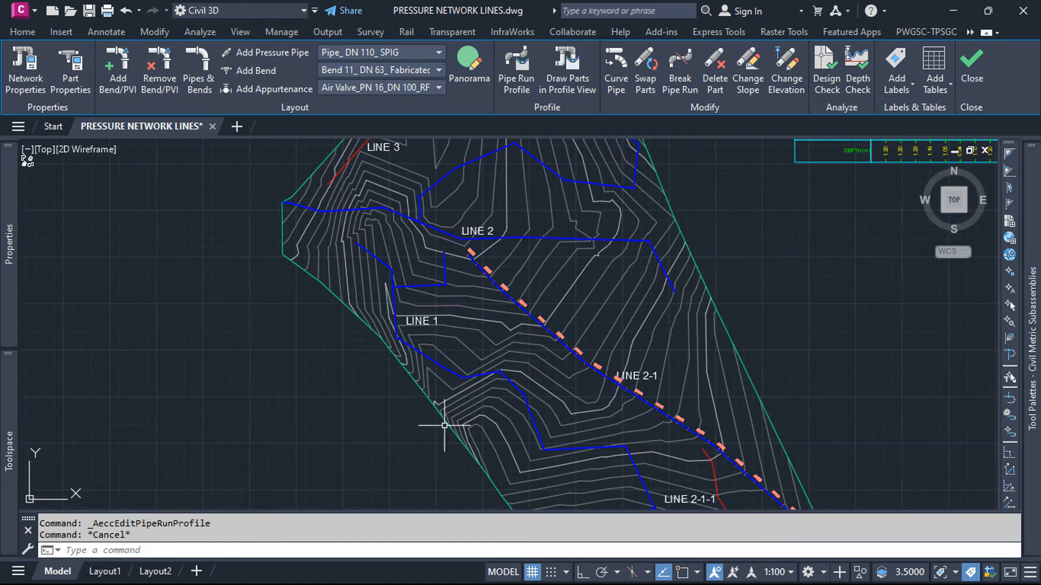
scroll(496, 375, up, 5)
scroll(542, 381, up, 4)
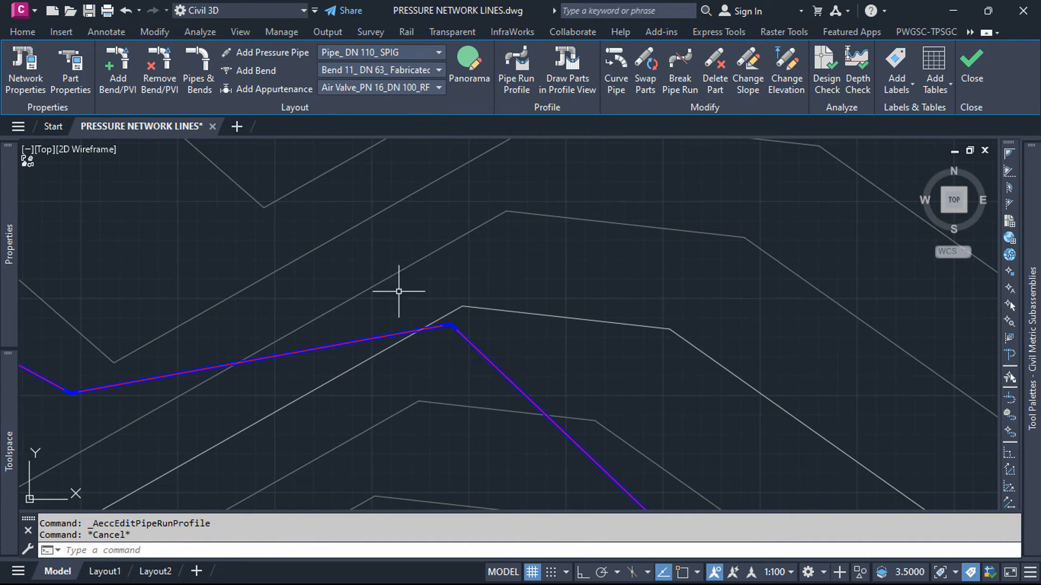
scroll(190, 341, down, 6)
scroll(286, 314, down, 4)
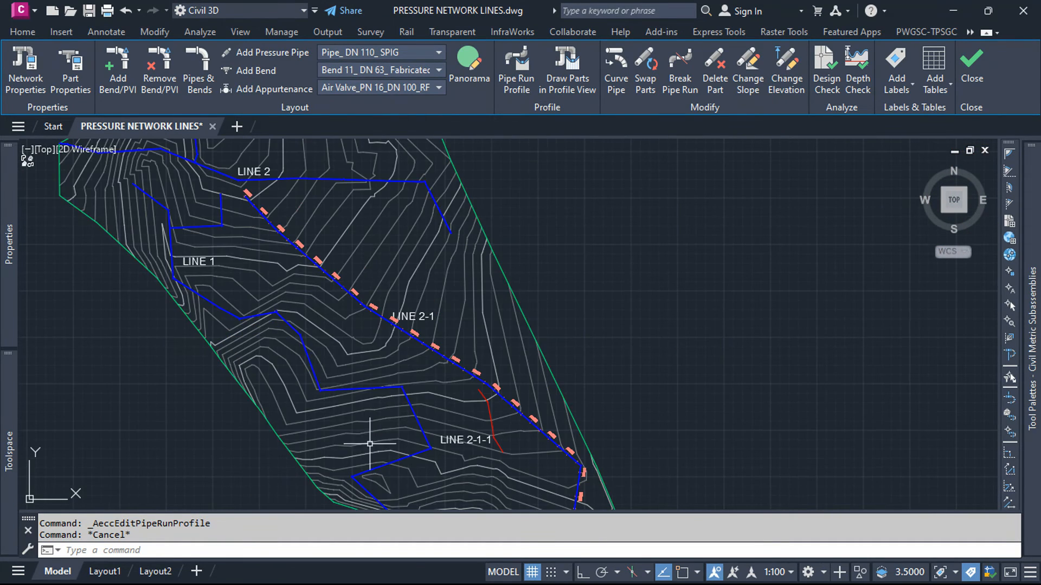
scroll(369, 444, up, 4)
scroll(424, 386, down, 5)
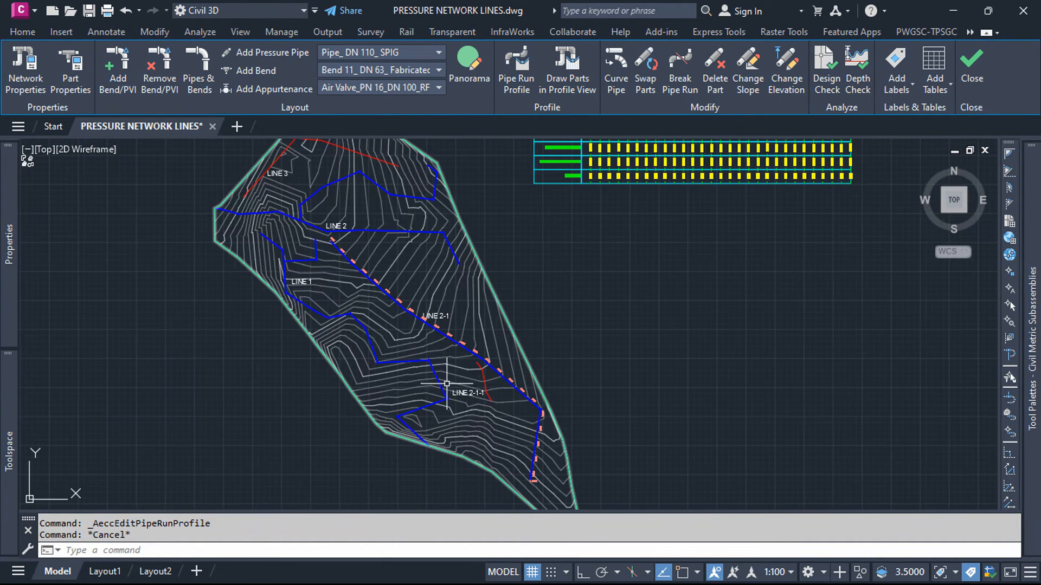
scroll(600, 344, down, 4)
Step: Compare the LINE 2 pipe run with the ground line along its dip, crest and final descent
scroll(621, 201, up, 3)
scroll(600, 232, up, 5)
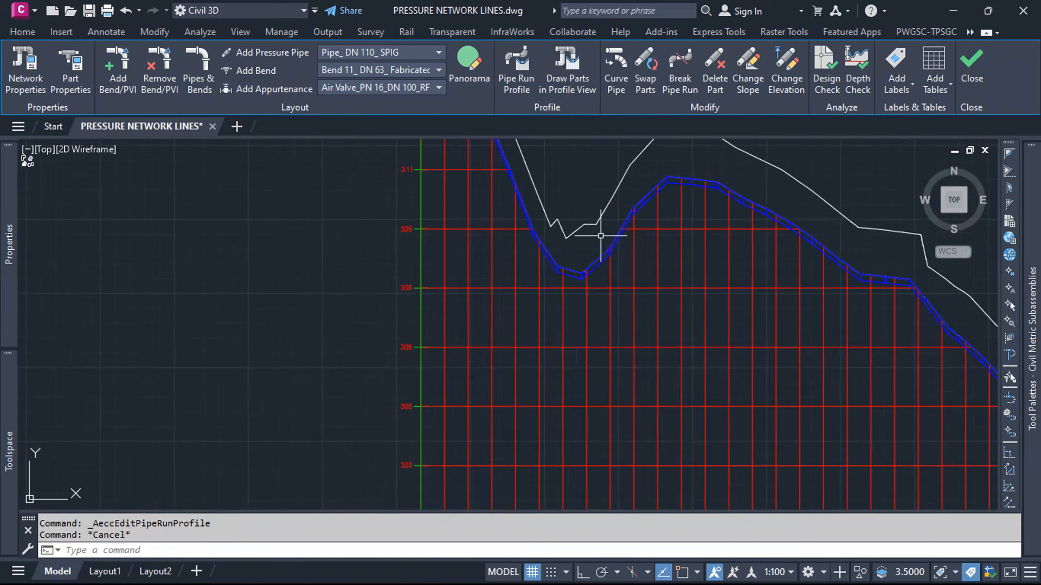
scroll(487, 311, down, 3)
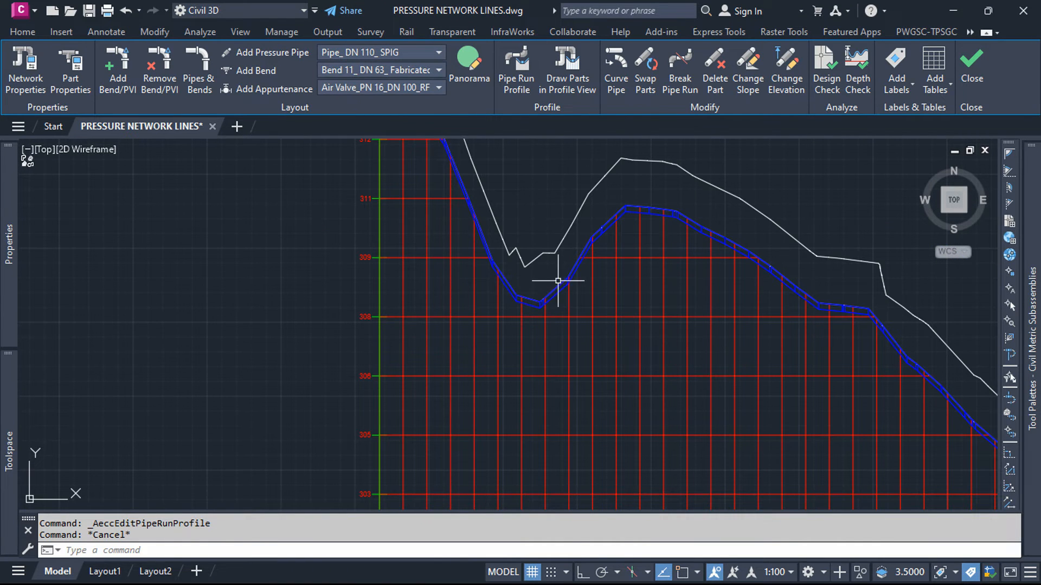
scroll(576, 263, up, 4)
scroll(522, 281, down, 5)
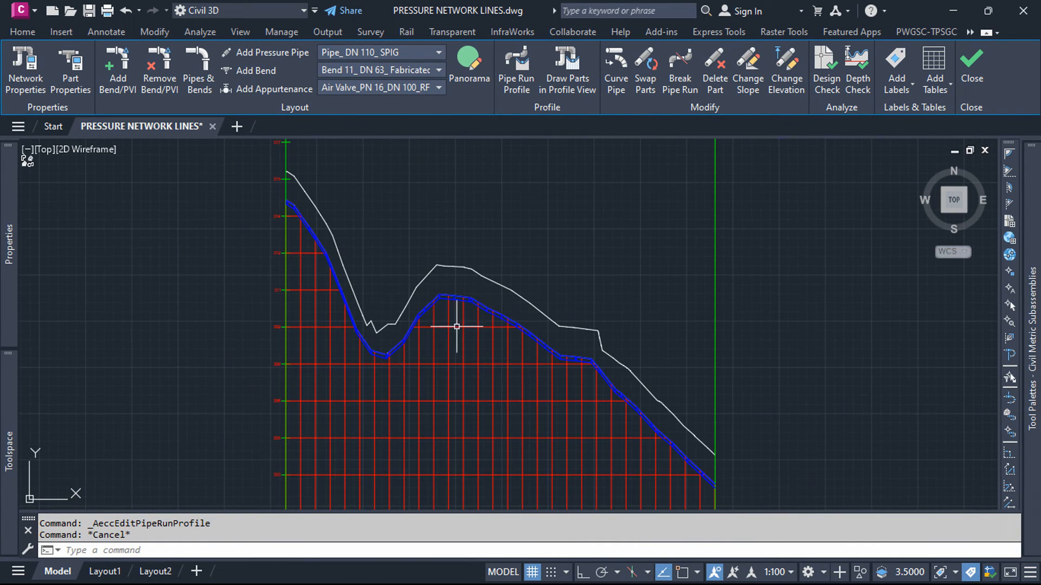
middle_drag(503, 322, 420, 263)
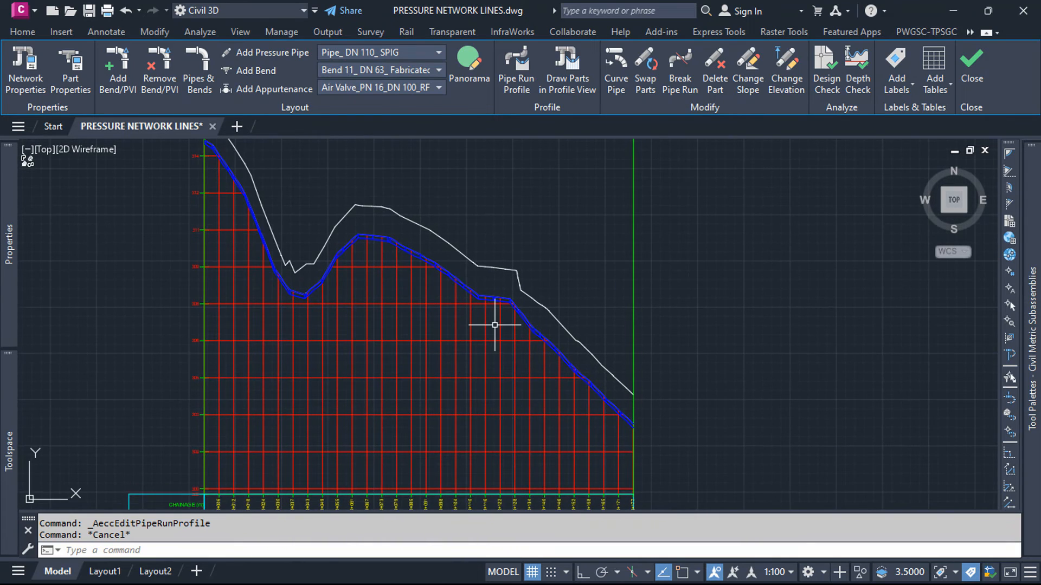
scroll(494, 325, up, 4)
scroll(487, 272, down, 4)
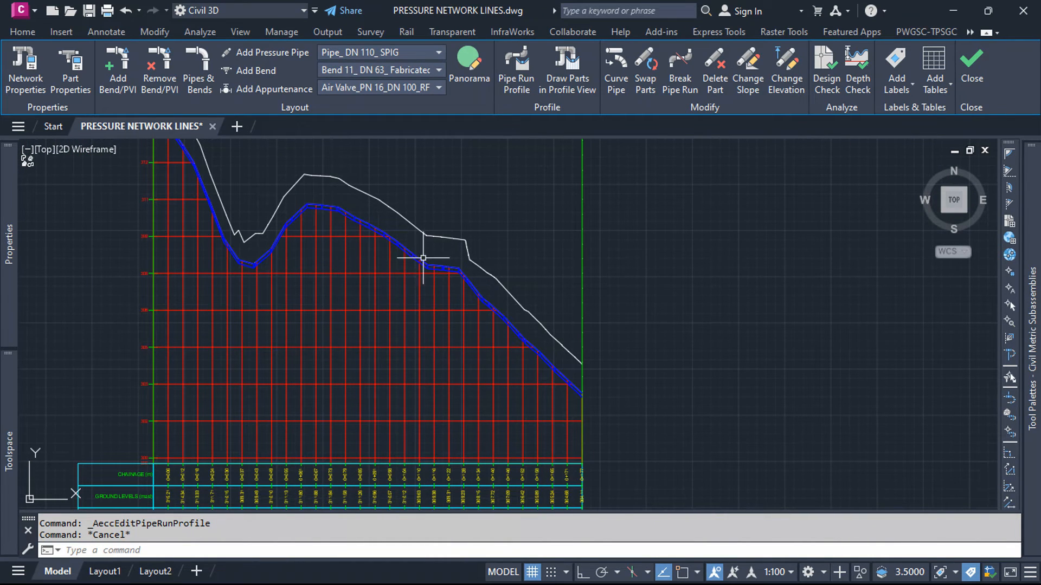
Step: Add single pressure part profile labels to the elbow at the lowest dip of LINE 2 and the pipe descending to it
scroll(442, 339, up, 3)
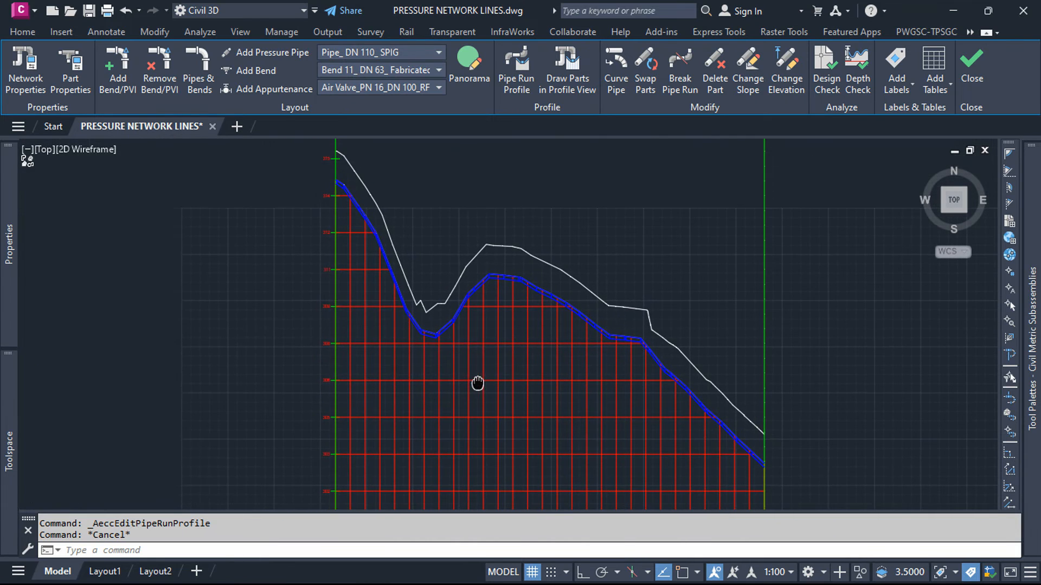
scroll(407, 314, up, 3)
scroll(407, 314, up, 2)
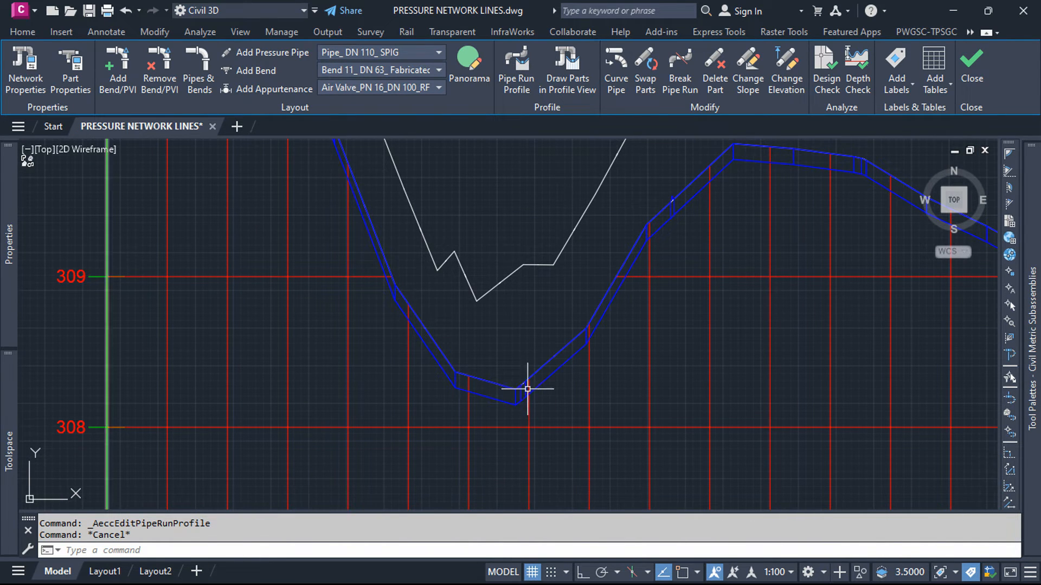
click(367, 190)
click(103, 31)
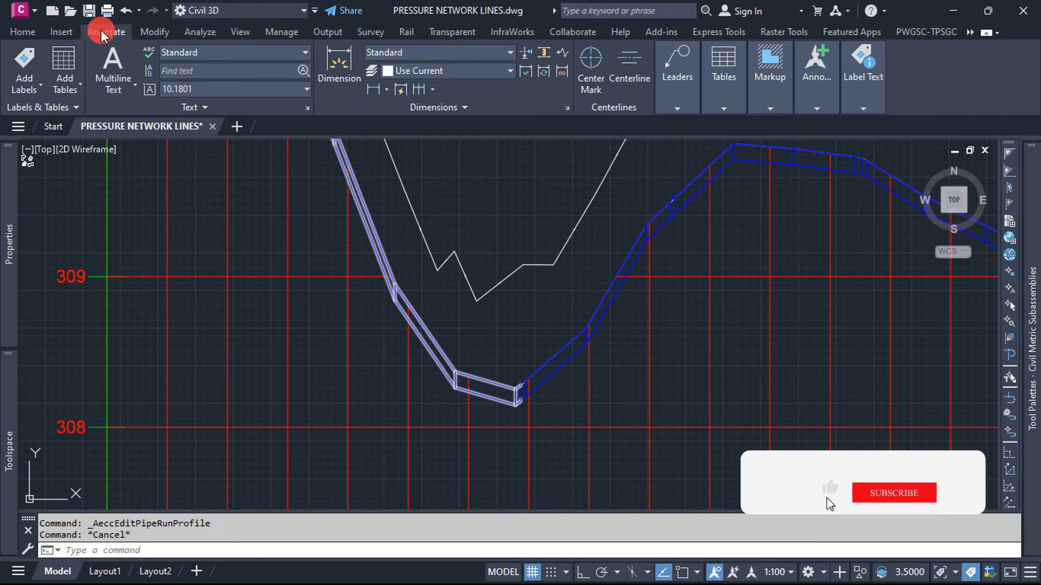
click(27, 89)
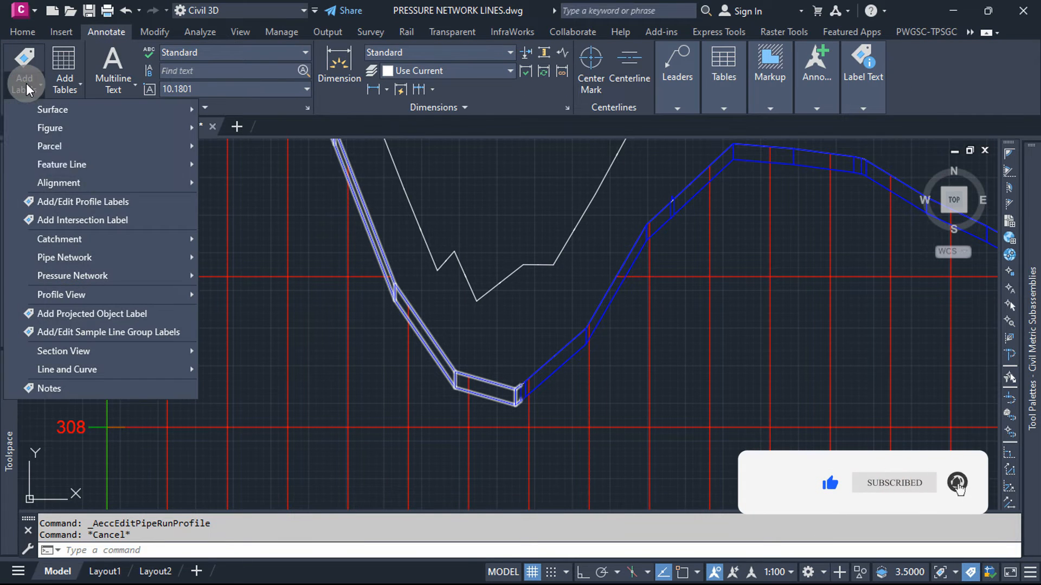
mouse_move(128, 274)
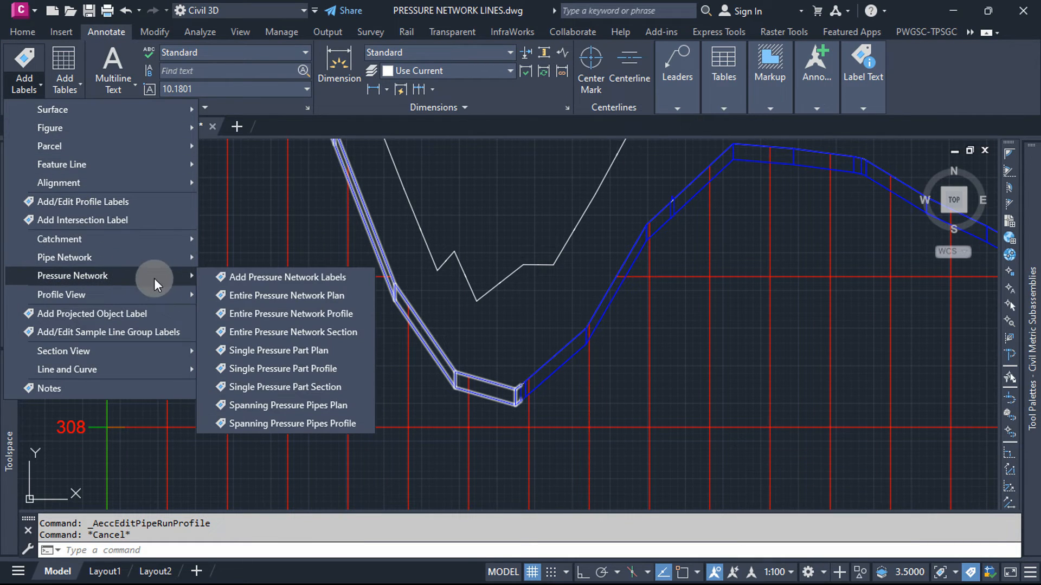
click(342, 369)
scroll(504, 416, up, 3)
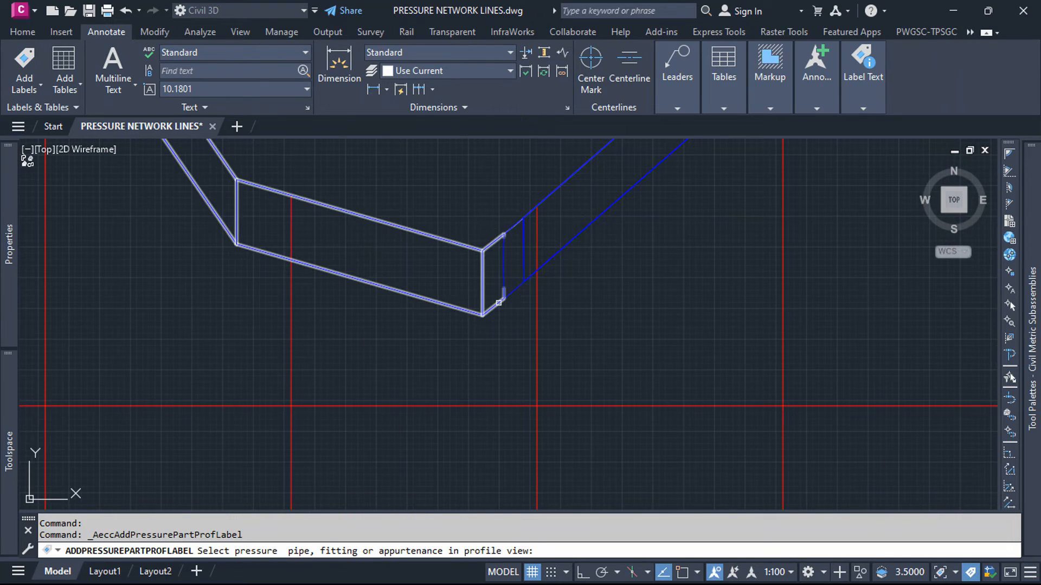
click(511, 294)
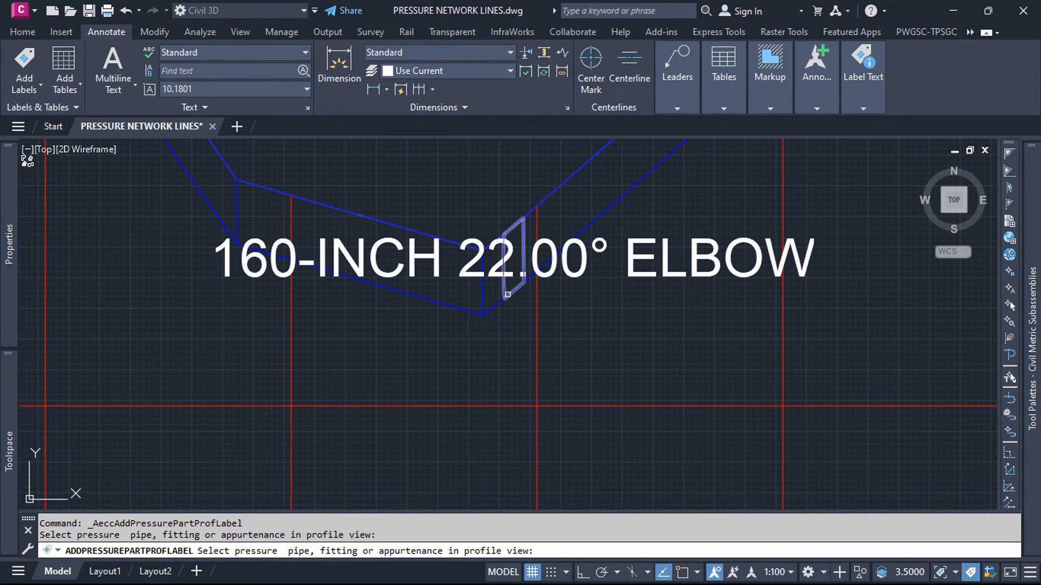
click(488, 311)
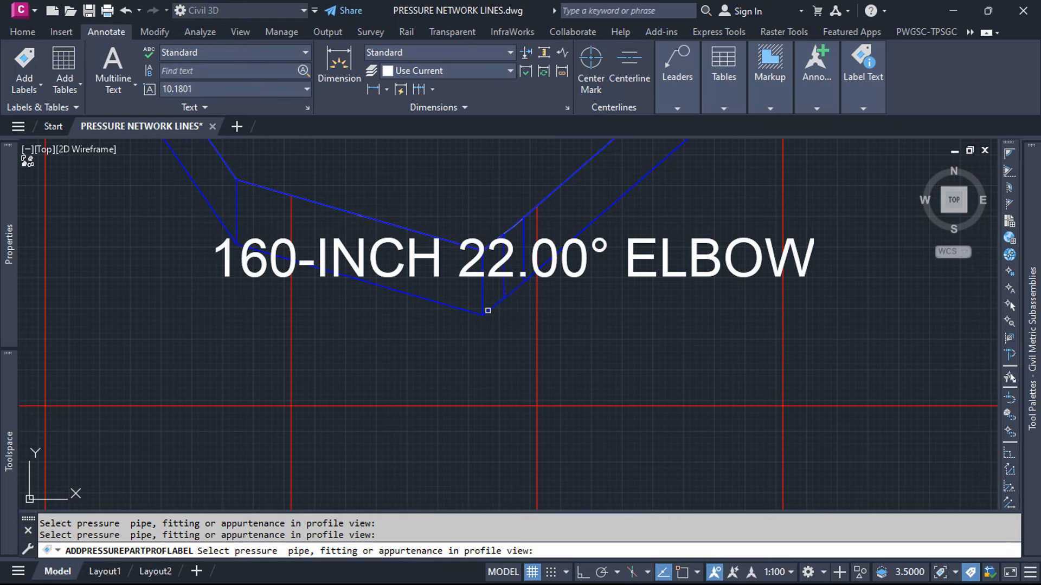
Step: Label three more LINE 2 pipes in profile: the one rising to the crest and two along the descent beyond it
scroll(440, 409, down, 6)
scroll(368, 357, up, 5)
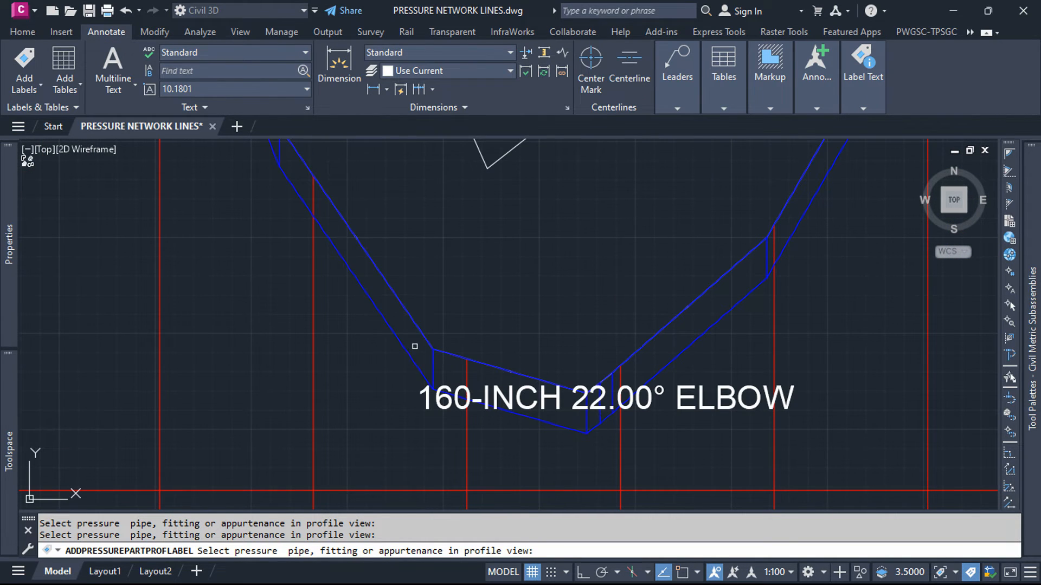
scroll(420, 369, down, 6)
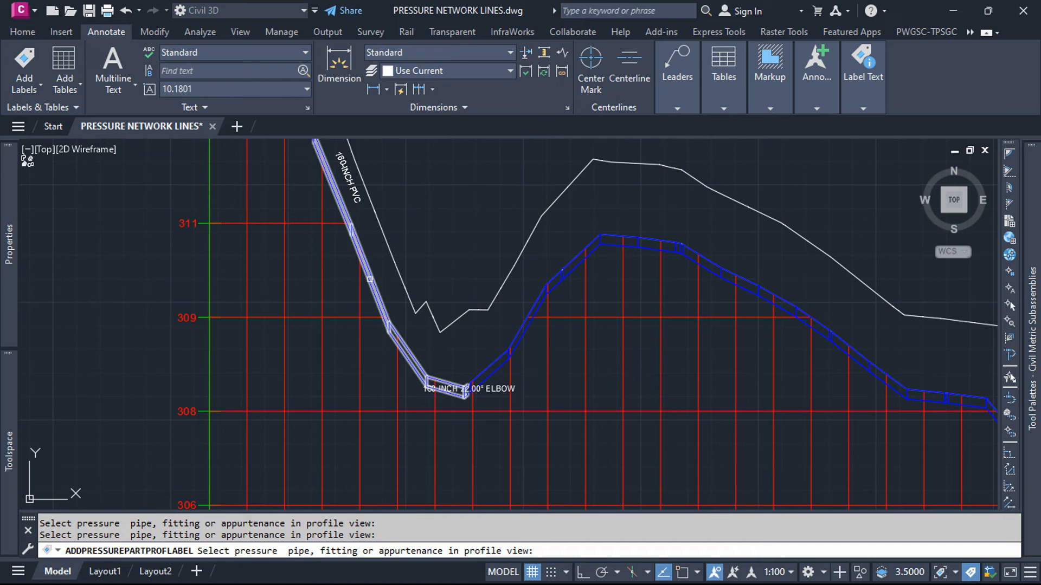
scroll(347, 334, down, 5)
scroll(450, 319, up, 4)
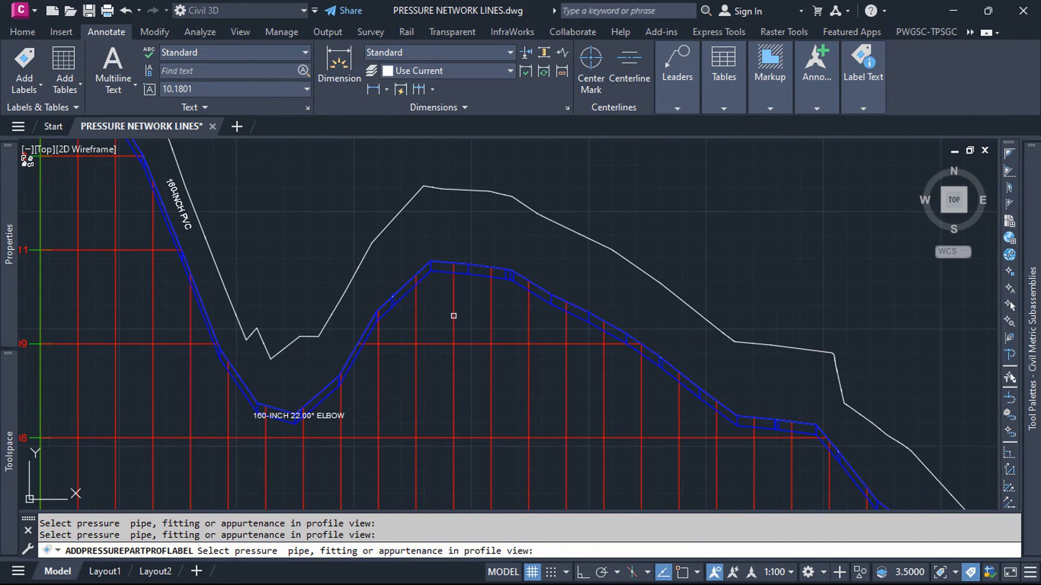
click(421, 279)
click(536, 294)
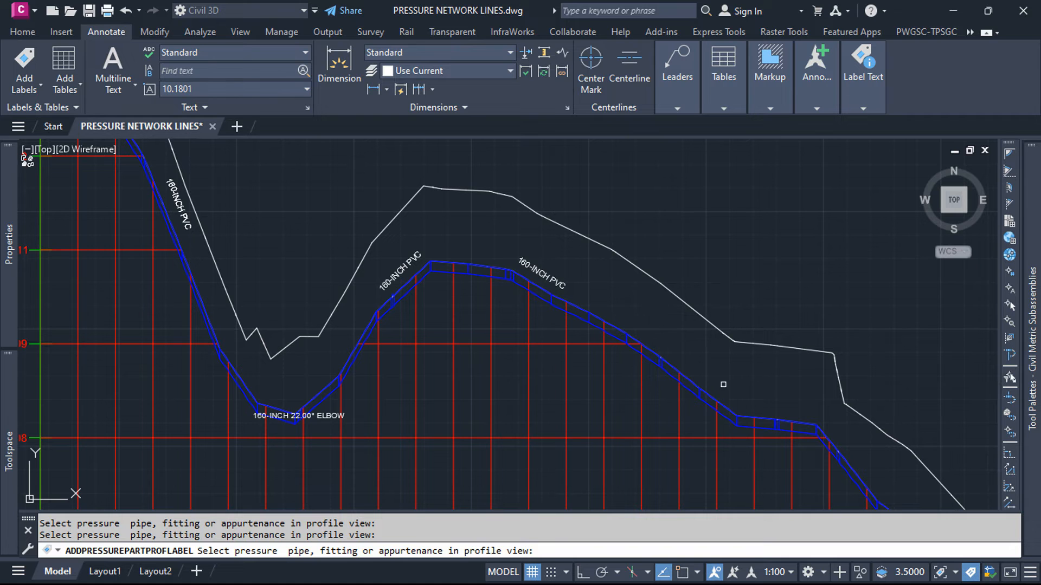
click(708, 394)
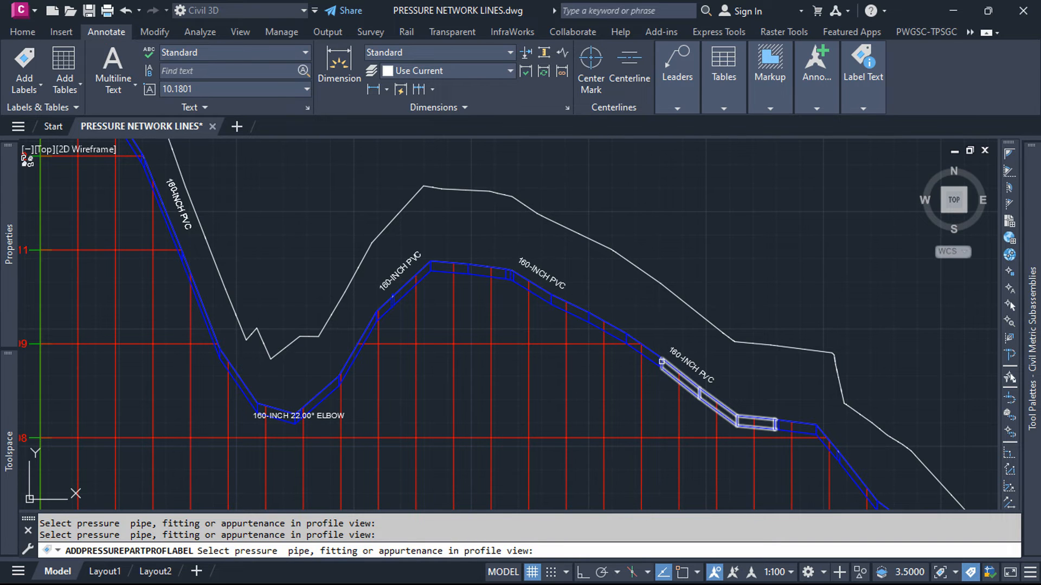
Step: Label the elbow just past the crest of LINE 2 in the profile view
scroll(662, 361, up, 10)
click(645, 407)
scroll(645, 407, down, 10)
scroll(401, 274, up, 6)
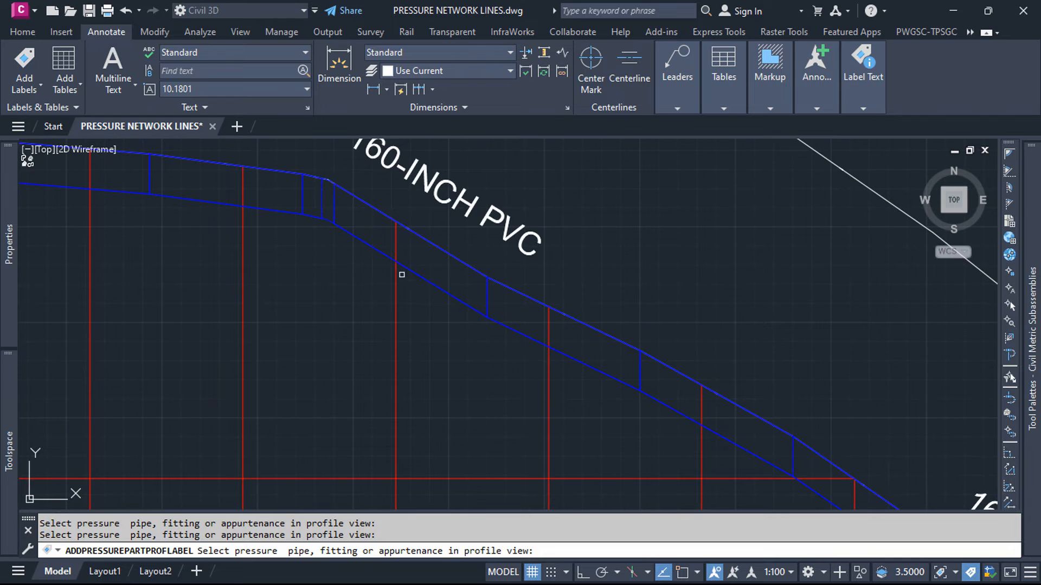
click(328, 221)
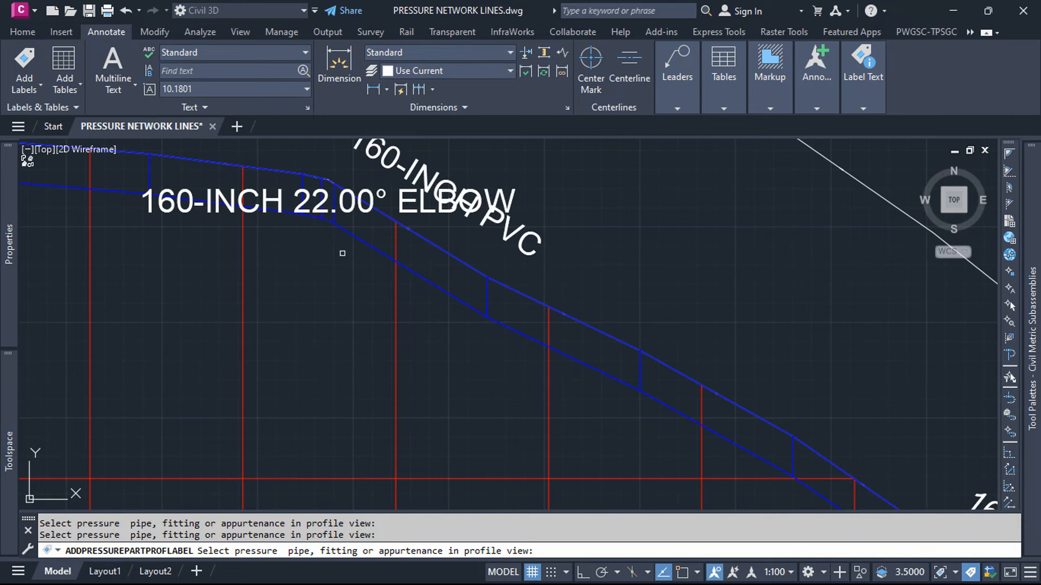
scroll(342, 253, down, 6)
scroll(524, 337, up, 6)
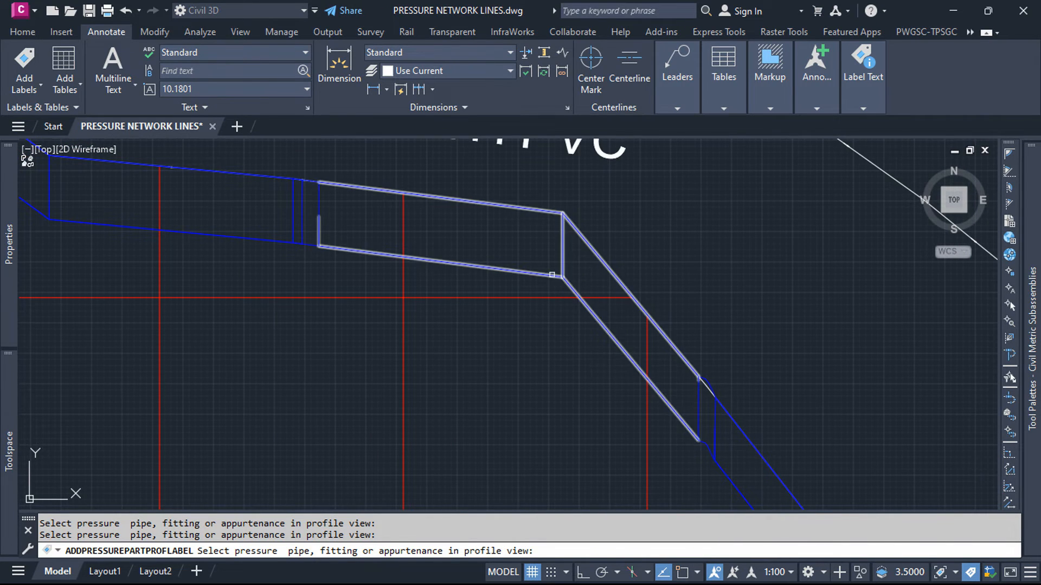
Step: Label the two 11° elbows of LINE 2 in profile: on the short flat stretch and on the steep pipe just beyond it
scroll(521, 287, down, 3)
scroll(579, 355, up, 6)
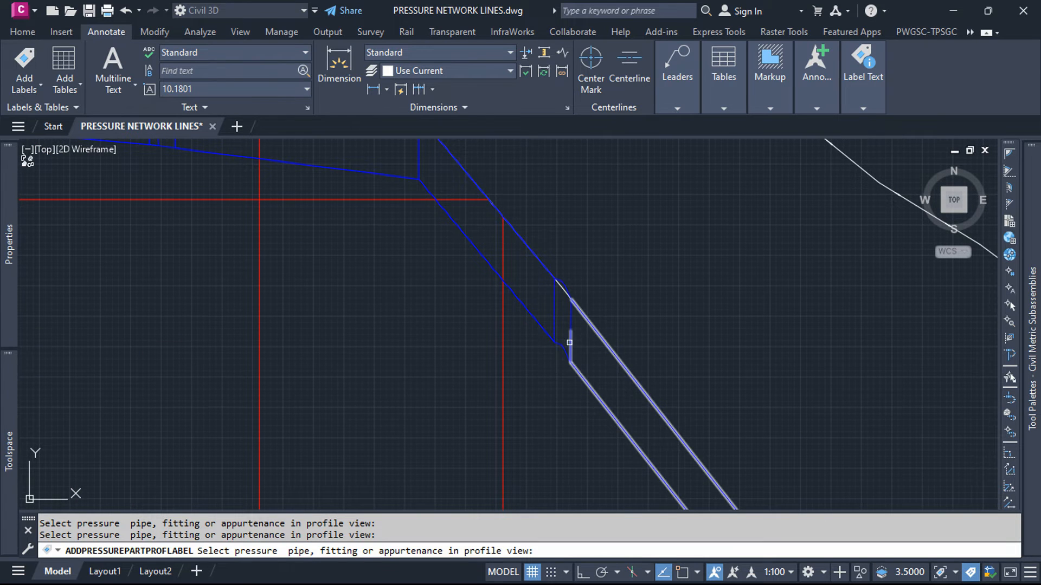
click(564, 346)
scroll(564, 346, down, 3)
scroll(469, 285, up, 4)
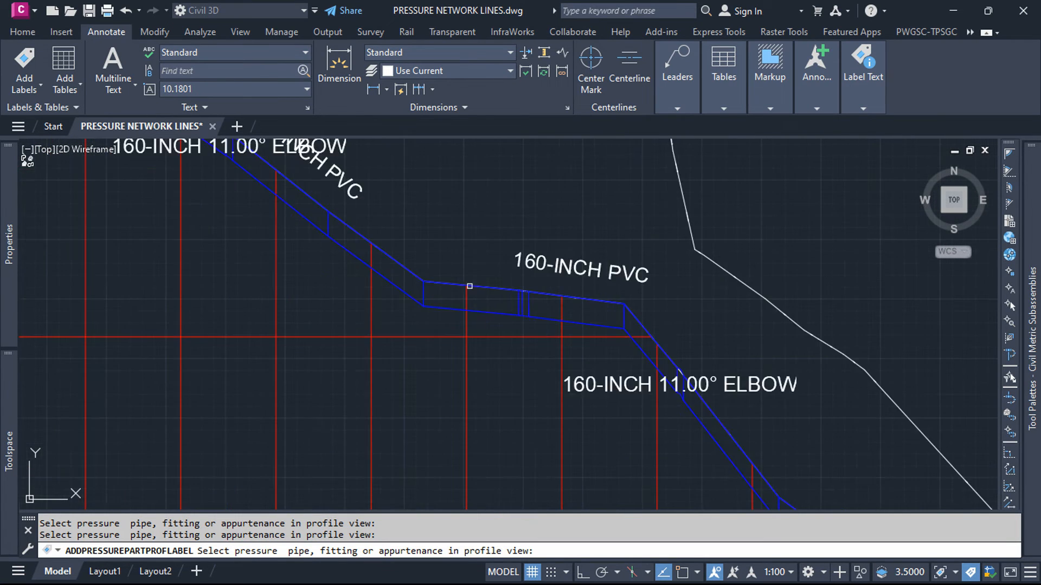
click(552, 306)
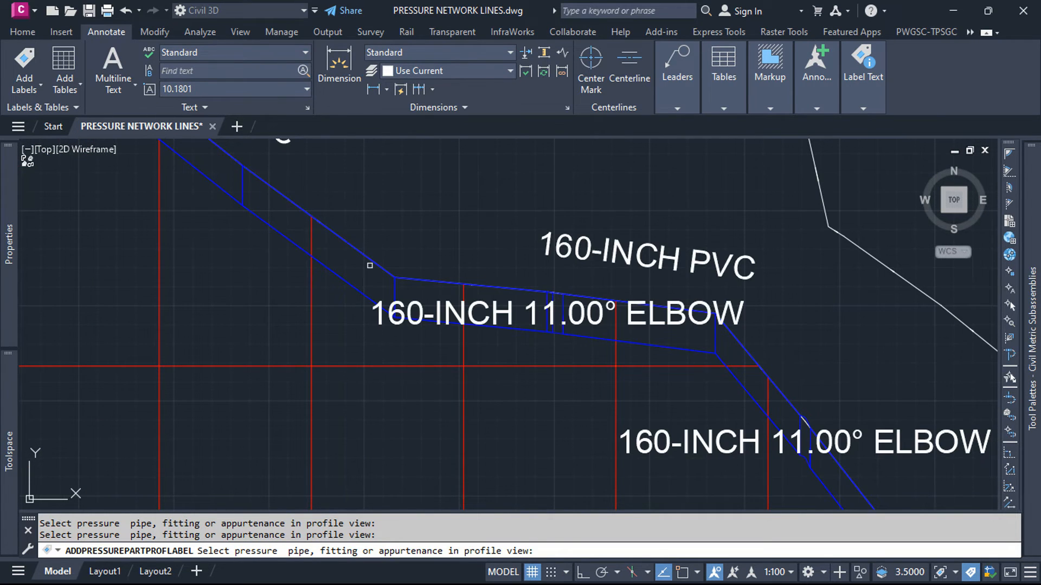
Step: Add a pressure part profile label to the 60° elbow on the final descent of LINE 2
scroll(369, 266, down, 4)
scroll(532, 326, up, 6)
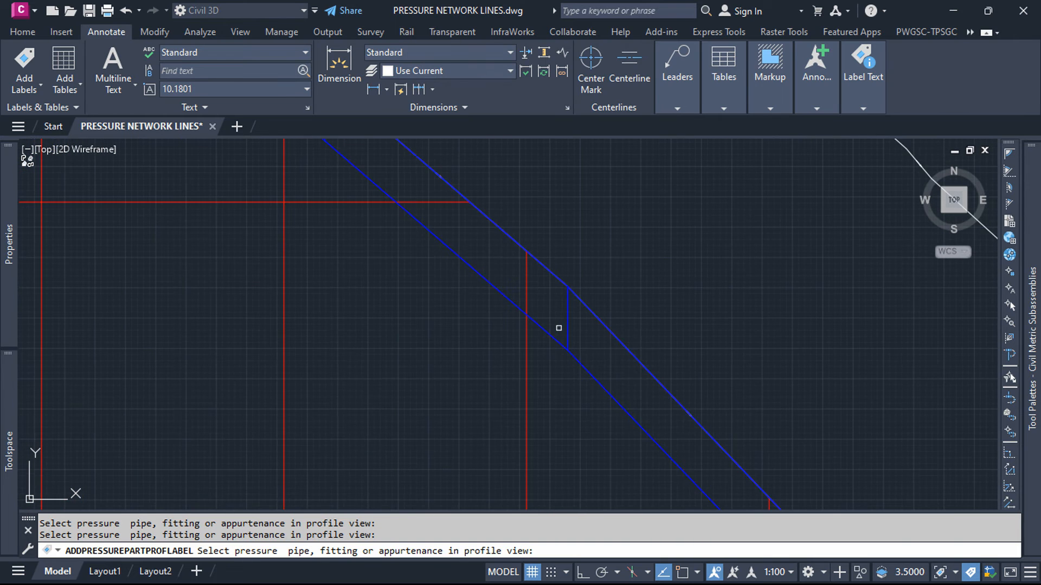
scroll(493, 335, down, 3)
scroll(398, 237, up, 3)
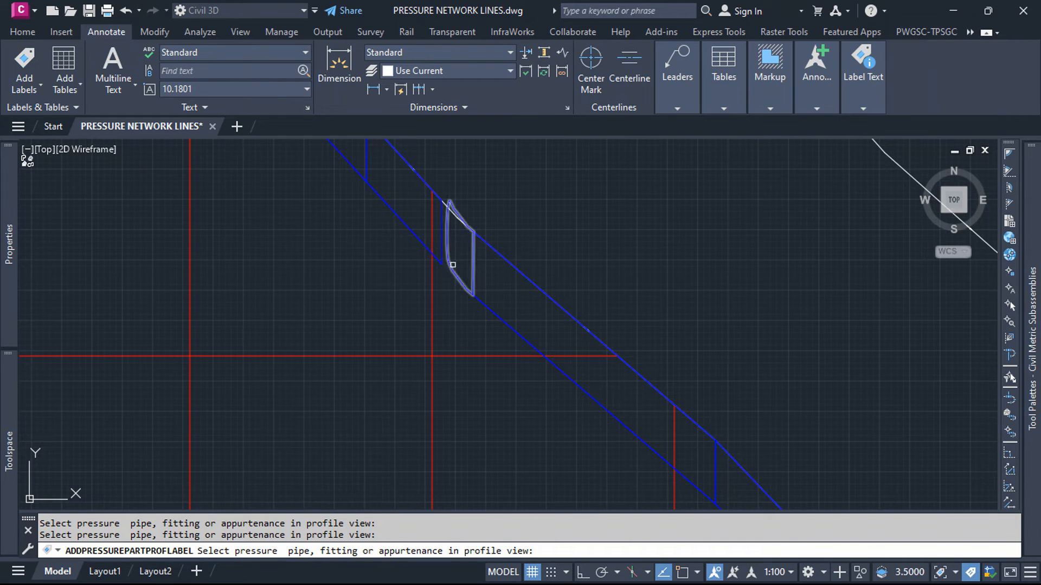
click(455, 277)
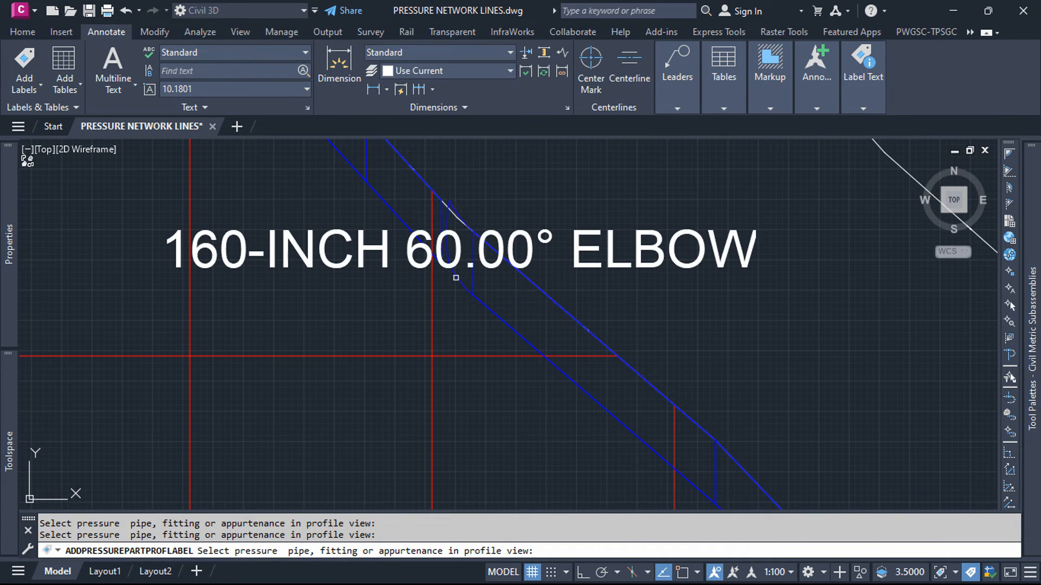
Step: Label the pipe rising out of the lowest dip of LINE 2 and end the labelling command
scroll(504, 355, down, 4)
scroll(514, 297, down, 1)
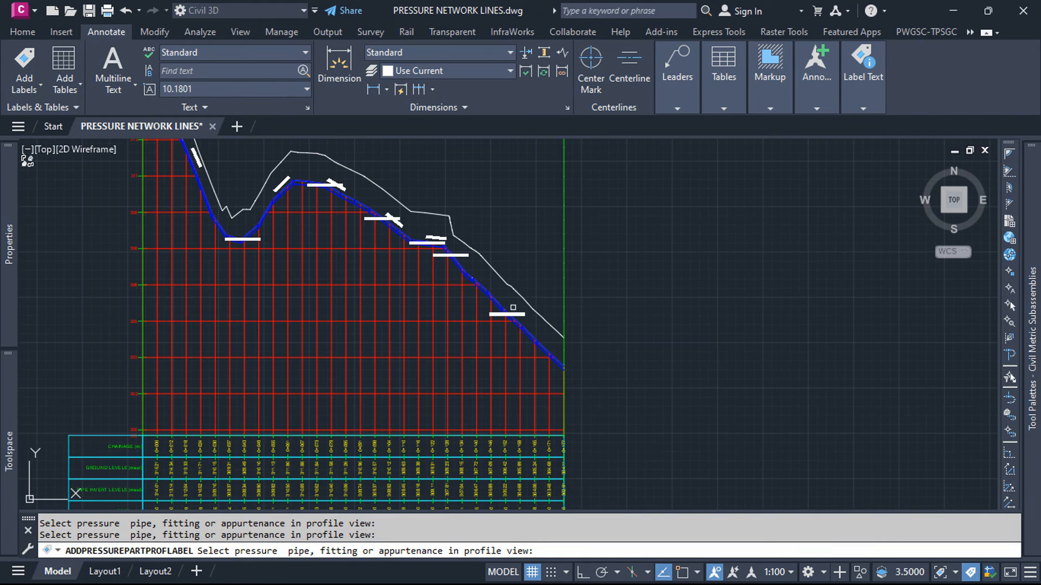
scroll(370, 275, down, 1)
scroll(325, 266, up, 3)
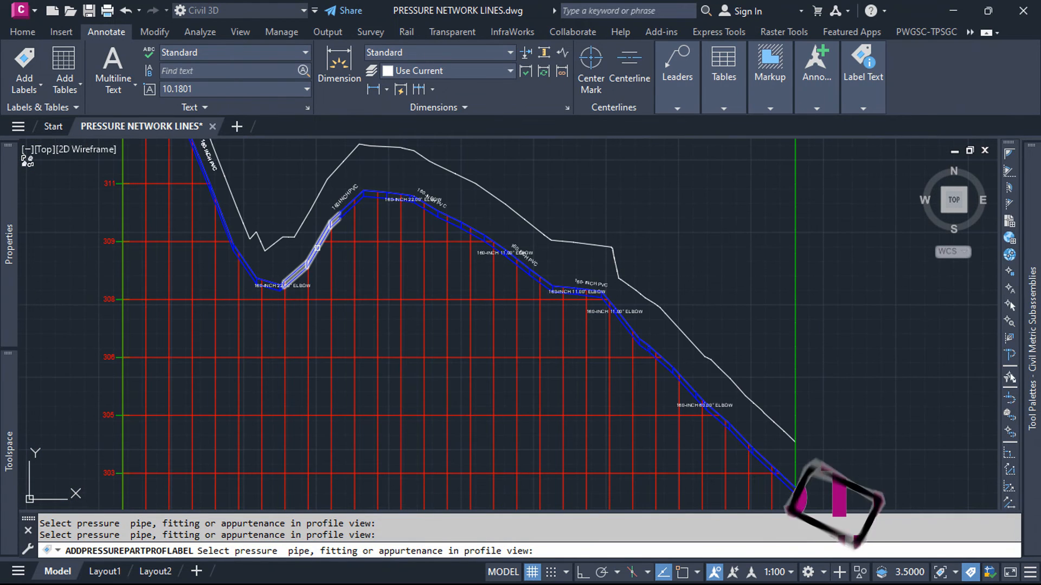
click(317, 247)
key(Escape)
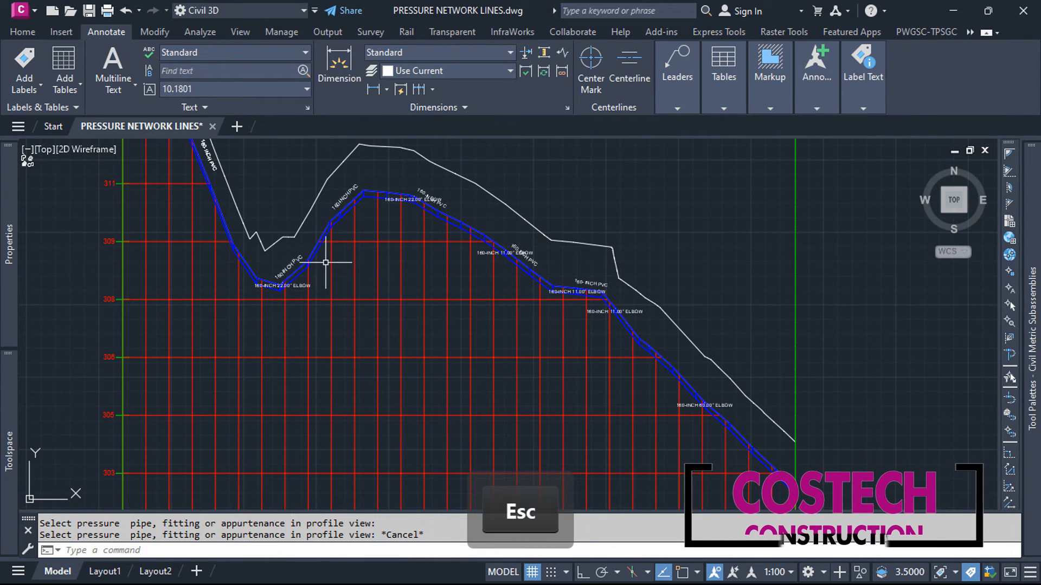
Step: Move the 22° elbow label at the lowest dip off the pipe to a clear spot below, with its leader pointing to the elbow
scroll(235, 270, up, 5)
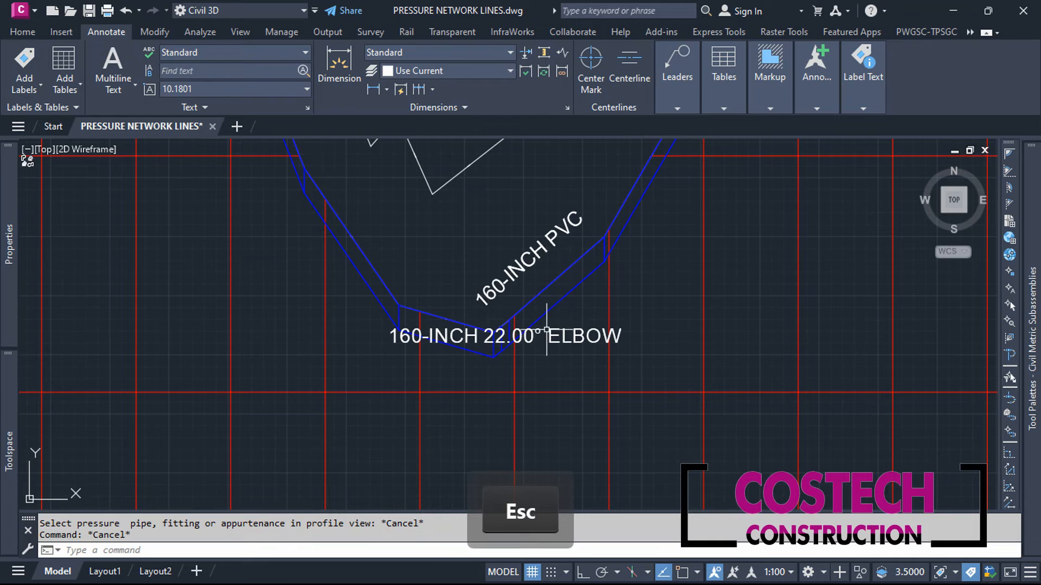
click(500, 335)
click(506, 334)
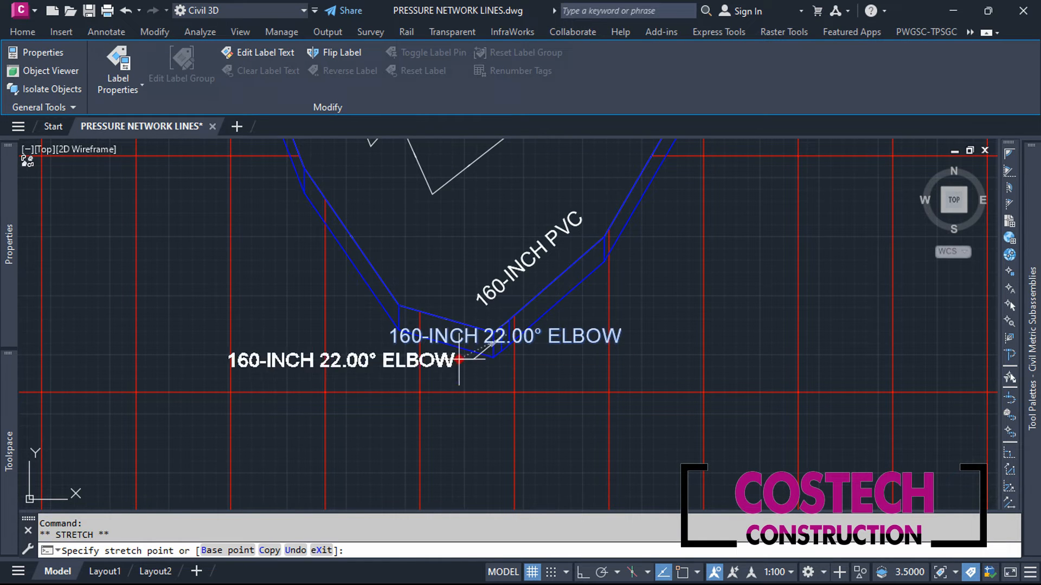
click(437, 443)
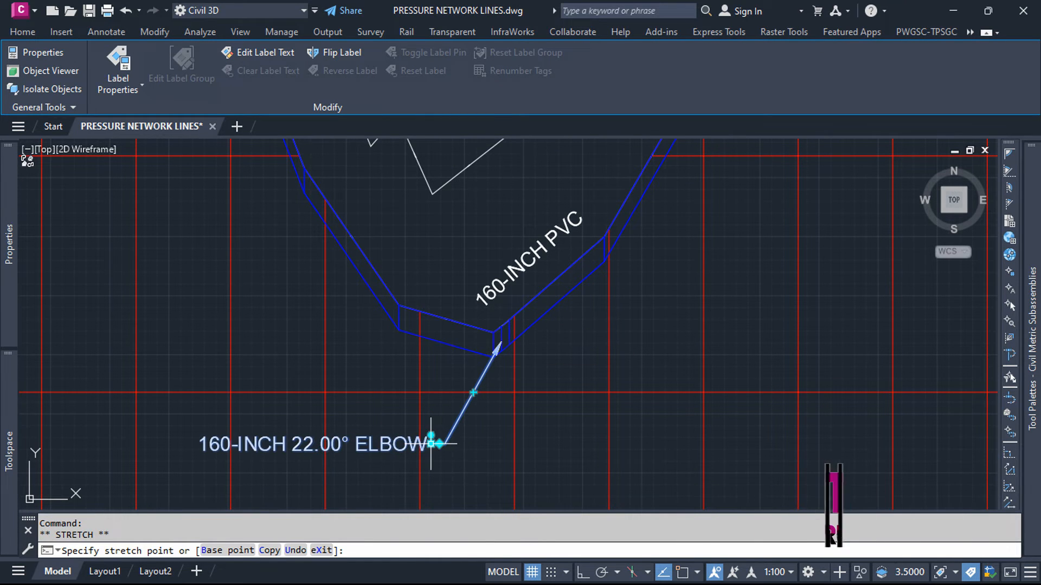
key(Escape)
Step: Move the 160-INCH PVC label of the pipe rising from the dip to the open area above it, with a leader
click(514, 263)
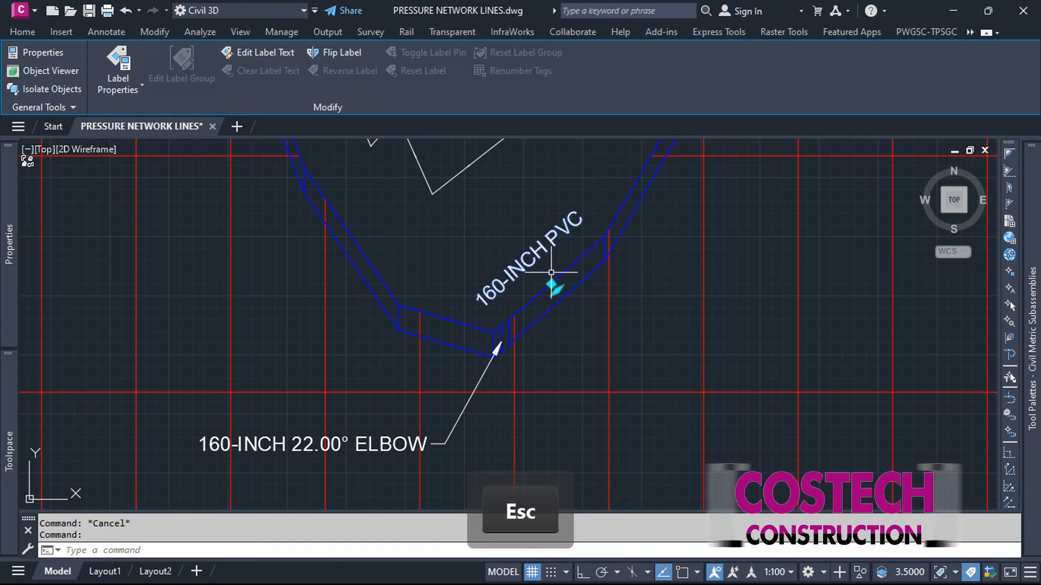
click(552, 285)
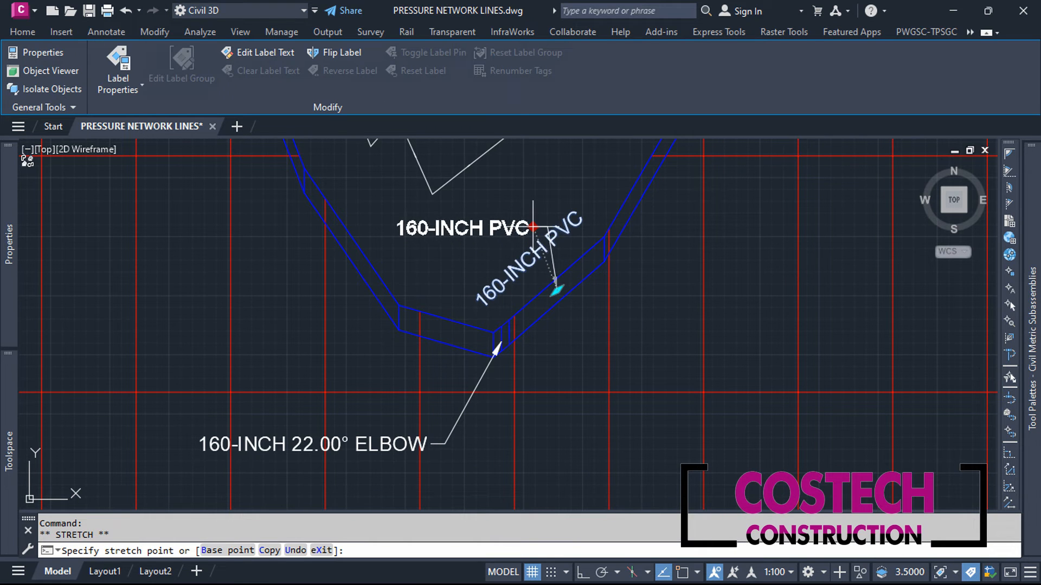
click(537, 226)
key(Escape)
Step: Move the 22° elbow label just past the crest to a clear spot below the pipe, with a leader to the elbow
scroll(437, 352, down, 2)
scroll(443, 345, down, 2)
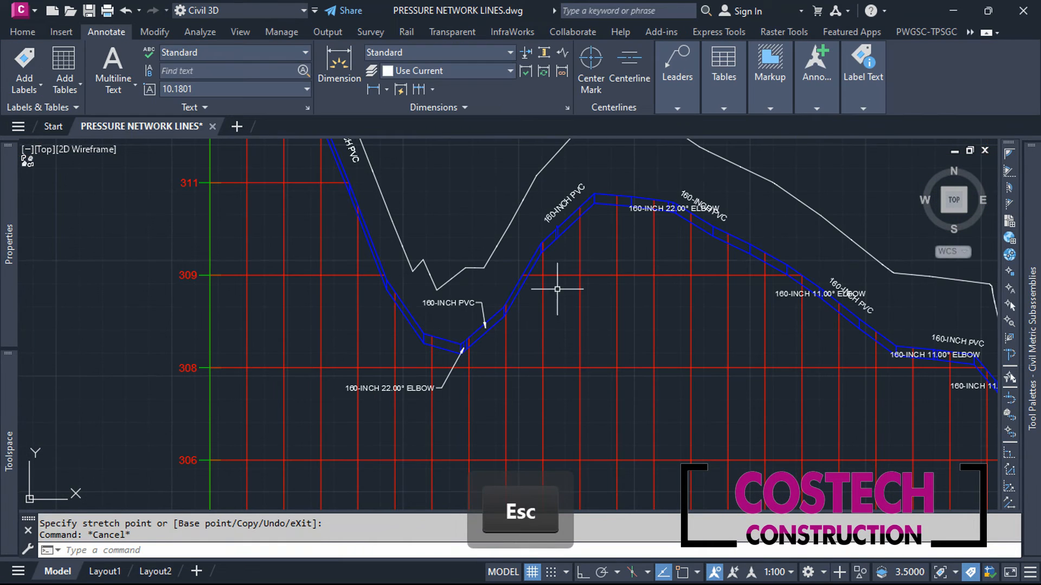
scroll(603, 271, down, 2)
scroll(610, 259, up, 5)
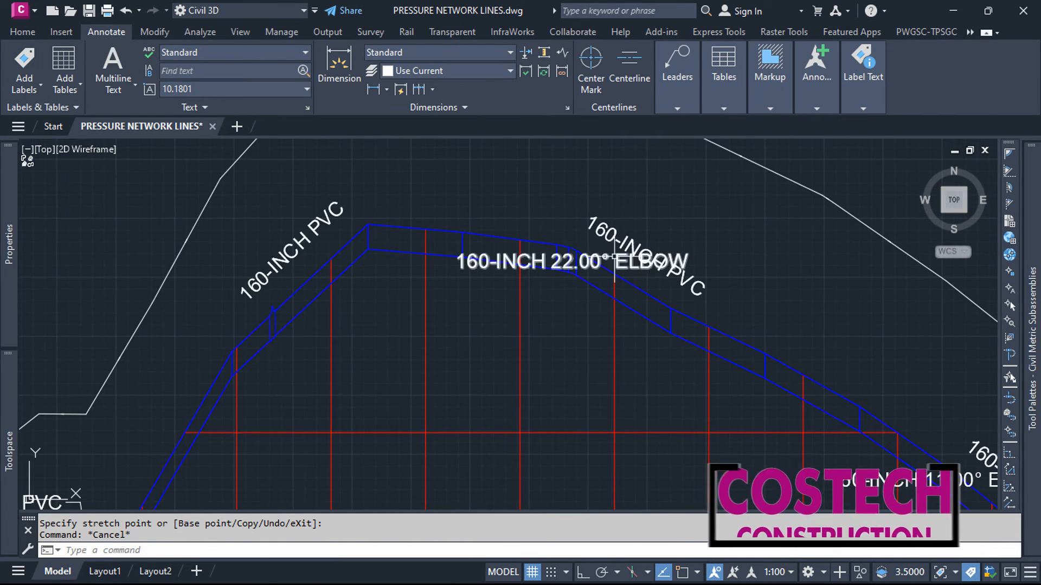
click(607, 261)
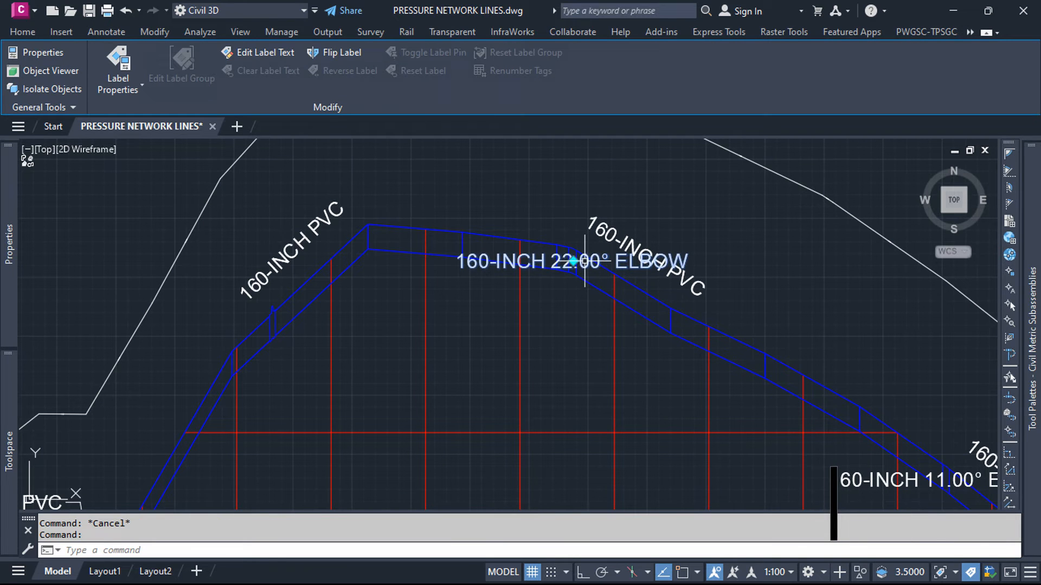
click(572, 261)
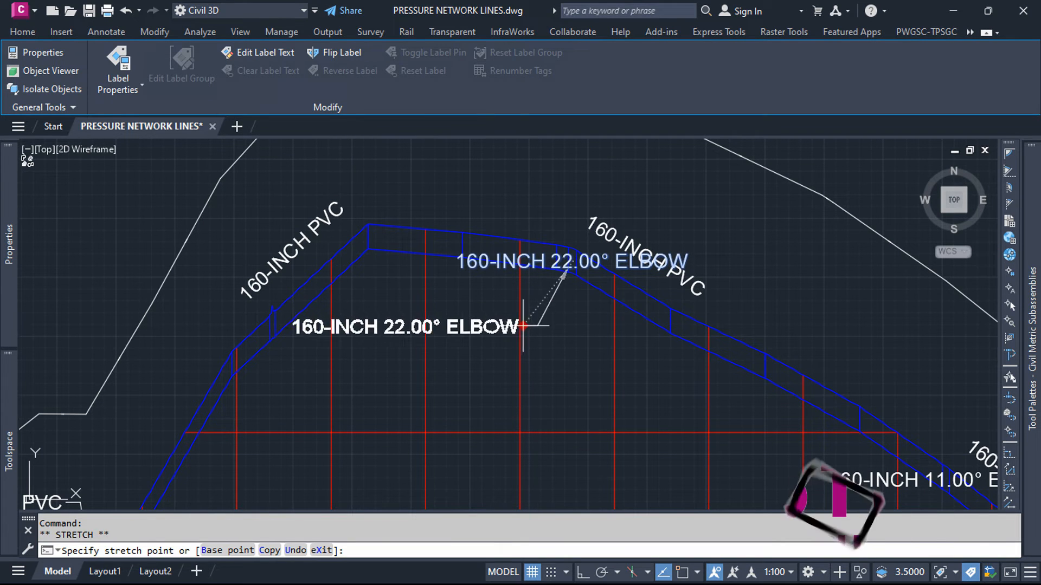
click(539, 371)
key(Escape)
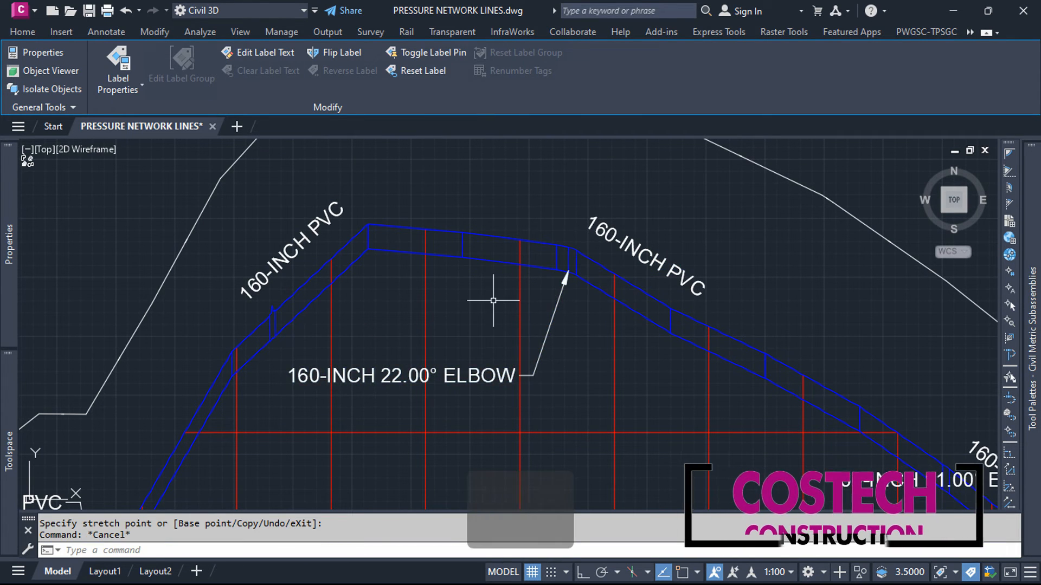
Step: Move the first 11° elbow label on the descent beyond the crest away from the PVC label to below the pipe, with a leader
scroll(403, 183, down, 4)
scroll(662, 294, up, 4)
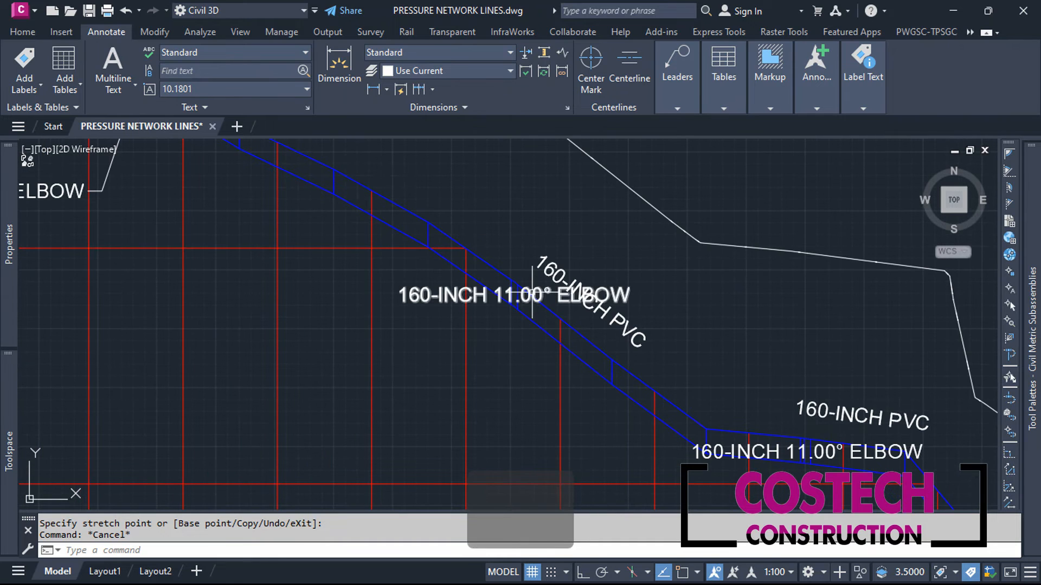
click(514, 295)
click(514, 294)
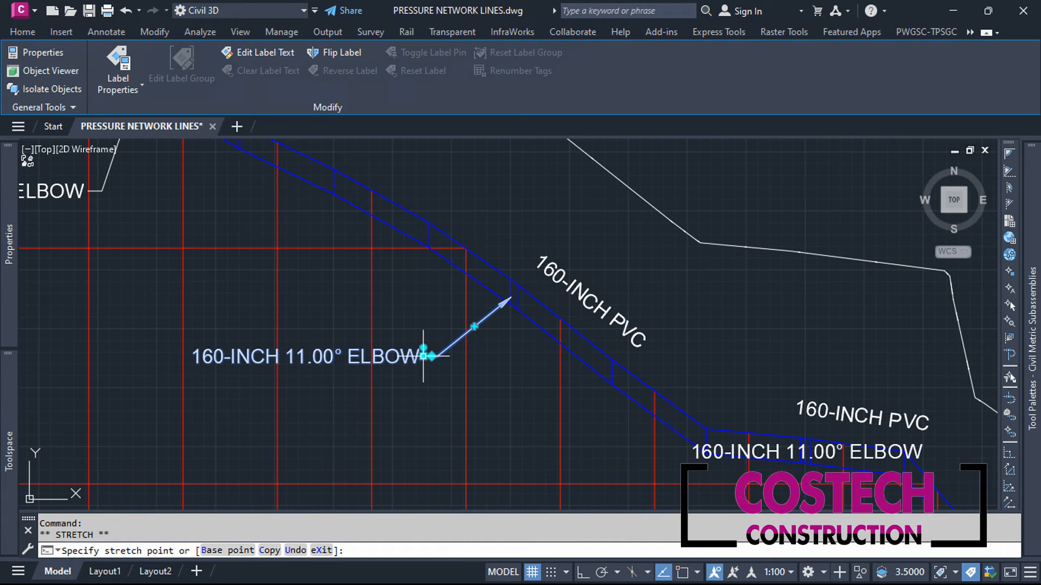
click(428, 355)
key(Escape)
Step: Move the 11° elbow label on the short flat stretch of LINE 2 below the pipe, with a leader to the elbow
scroll(576, 326, down, 2)
scroll(576, 325, up, 4)
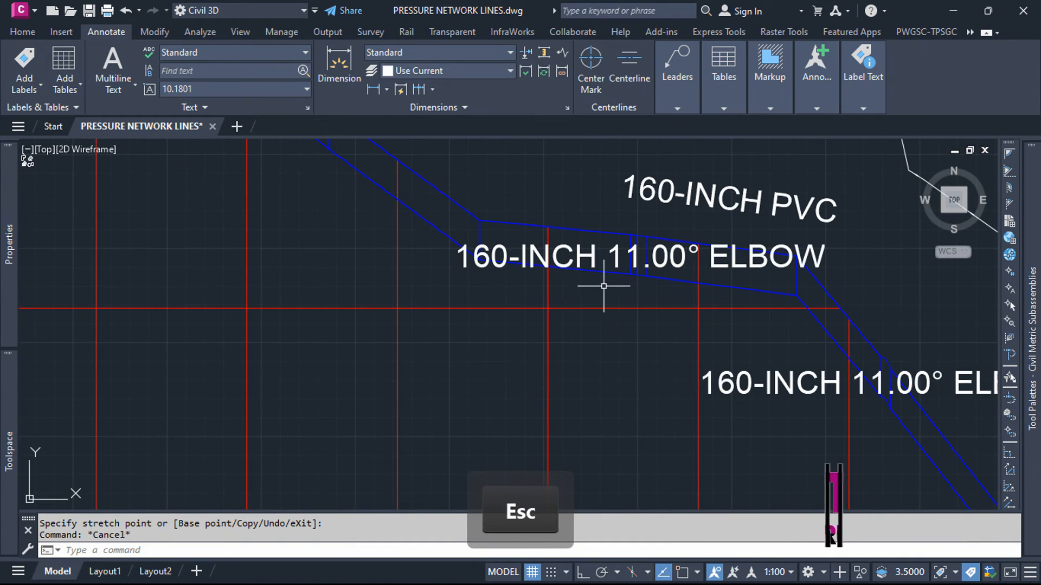
click(594, 253)
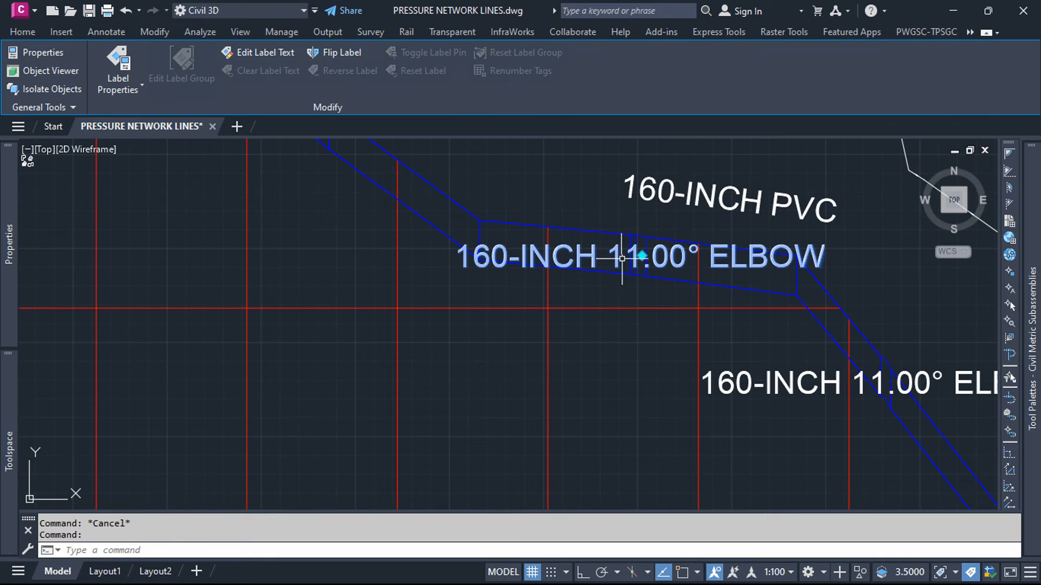
click(642, 256)
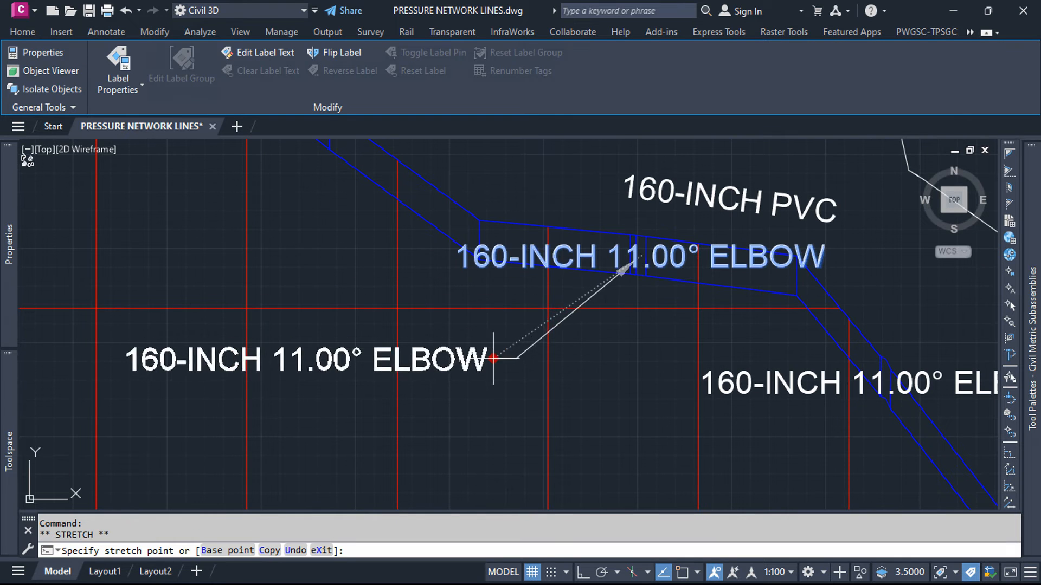
key(Escape)
Step: Move the 11° elbow label on the steep pipe beyond the flat stretch to a clear spot below the pipe, with a leader
scroll(483, 385, down, 4)
scroll(538, 321, up, 2)
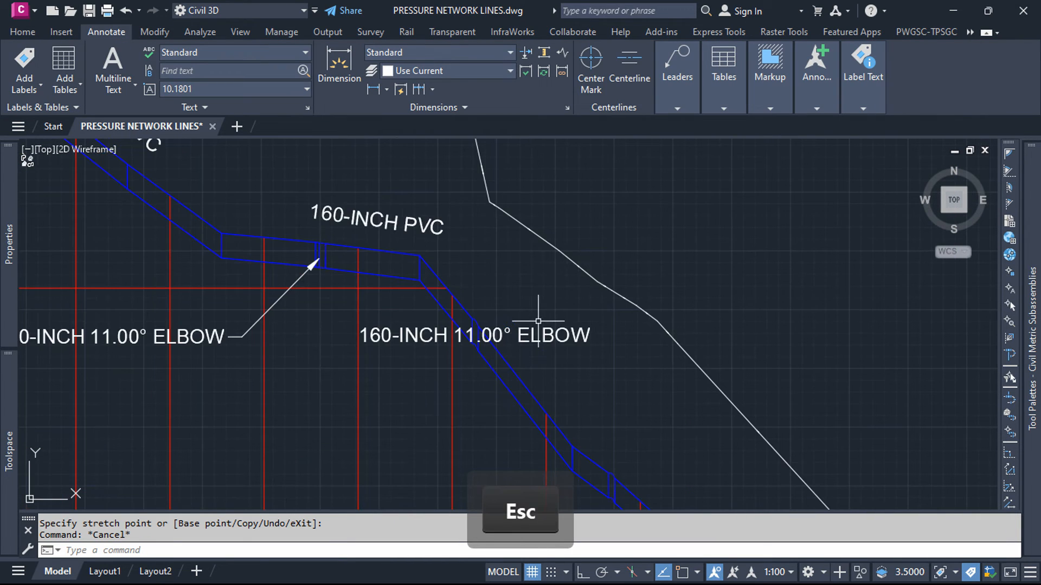
click(483, 331)
click(476, 334)
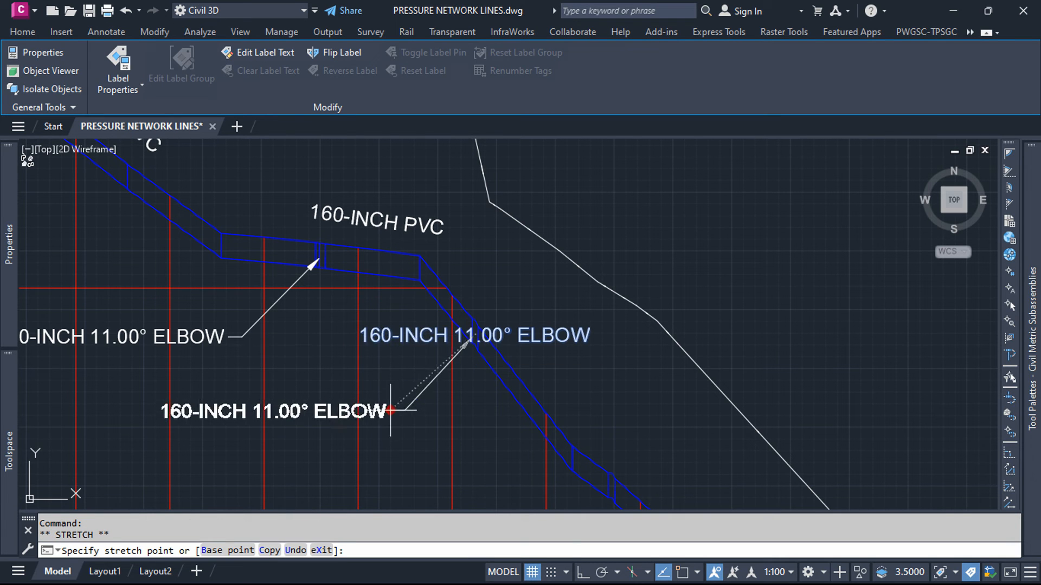
click(390, 410)
key(Escape)
Step: Move the 60° elbow label on the final descent to a clear spot below the pipe, with a leader to the elbow
scroll(694, 265, down, 5)
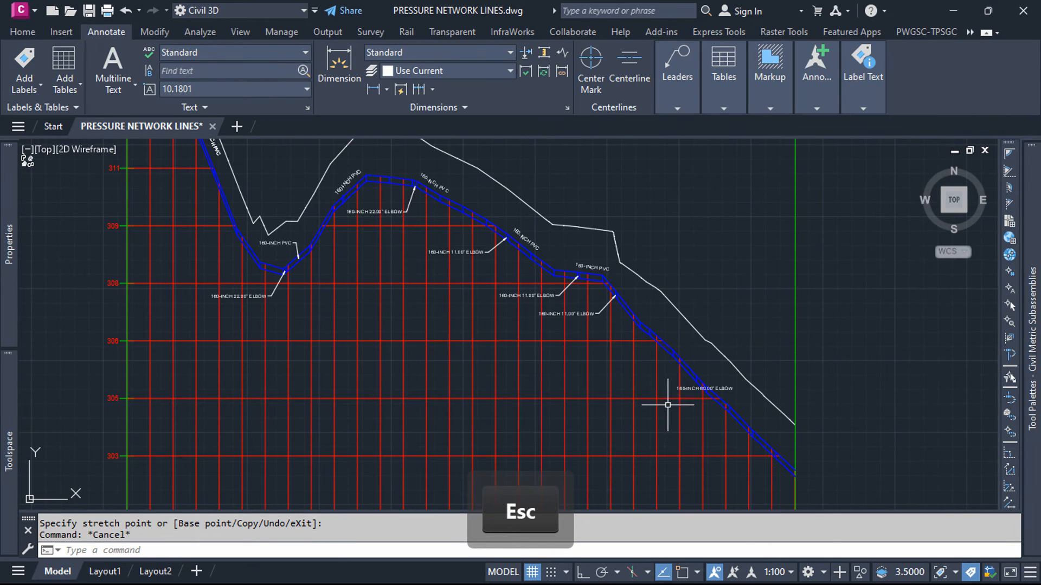
scroll(696, 425, up, 5)
click(734, 425)
scroll(788, 367, up, 3)
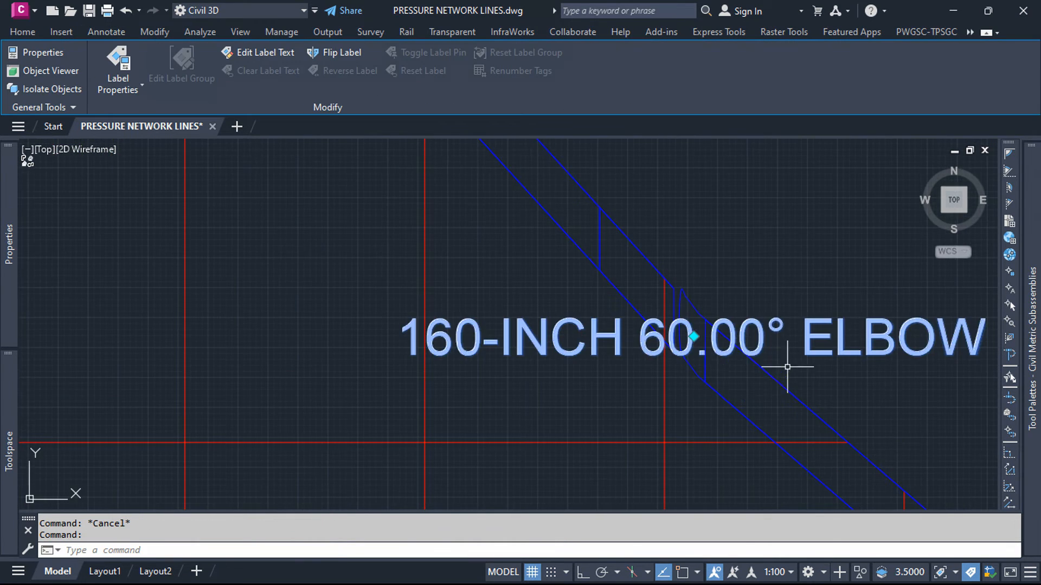
click(692, 335)
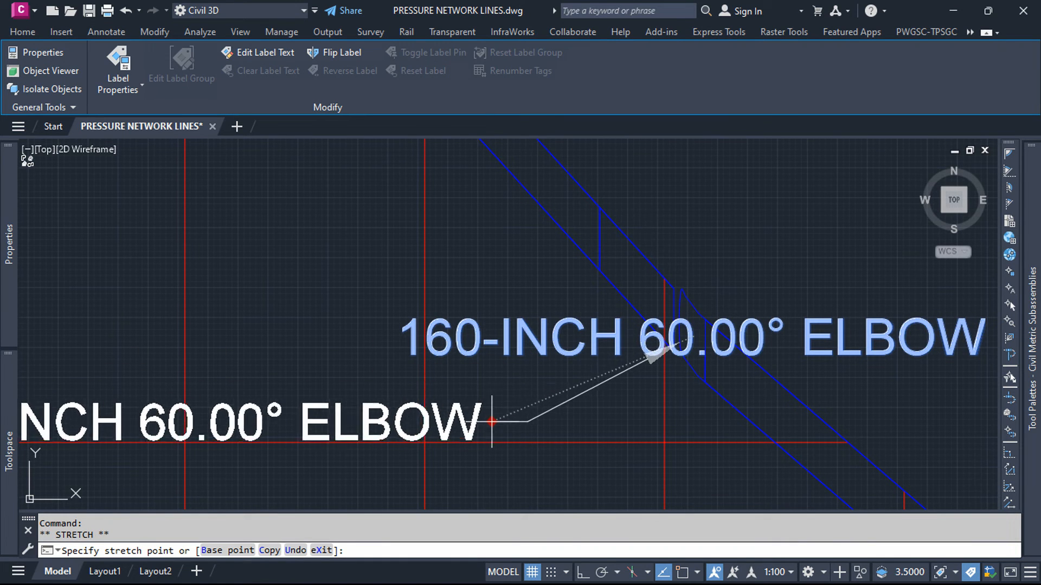
click(488, 425)
key(Escape)
Step: Review the labelled LINE 2 profile and the chainage, ground level, pipe invert level and depth bands beneath it
scroll(689, 318, down, 5)
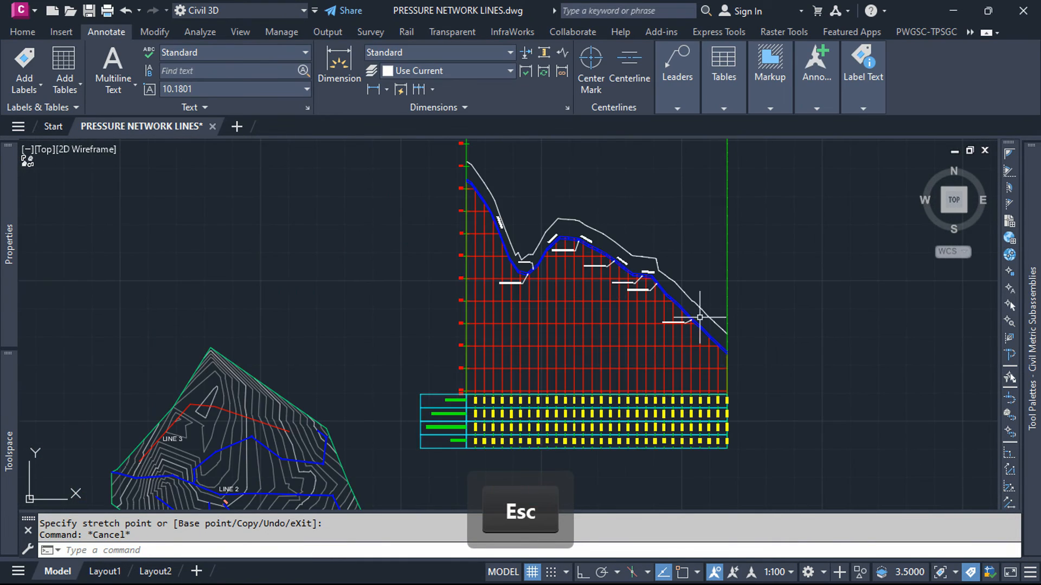
scroll(530, 228, up, 3)
scroll(524, 316, up, 2)
scroll(489, 331, down, 2)
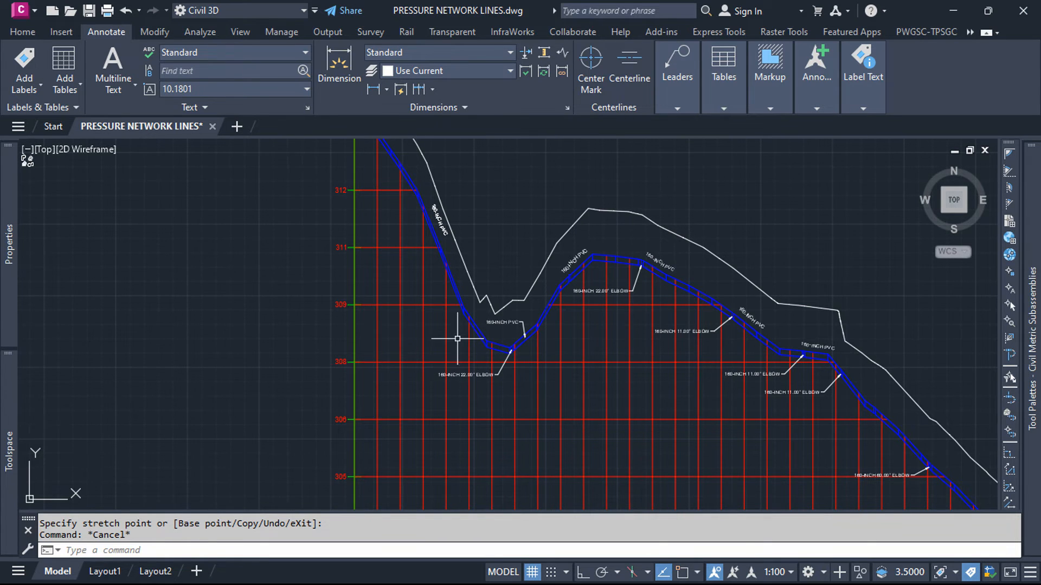
scroll(460, 339, up, 4)
scroll(444, 299, down, 6)
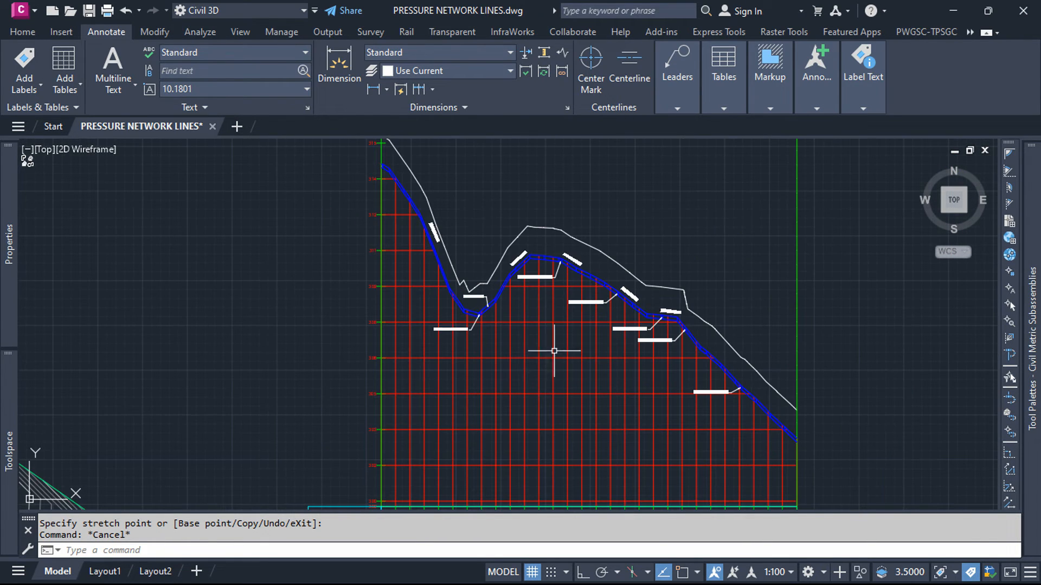
scroll(457, 343, down, 2)
scroll(463, 464, up, 4)
scroll(430, 348, down, 2)
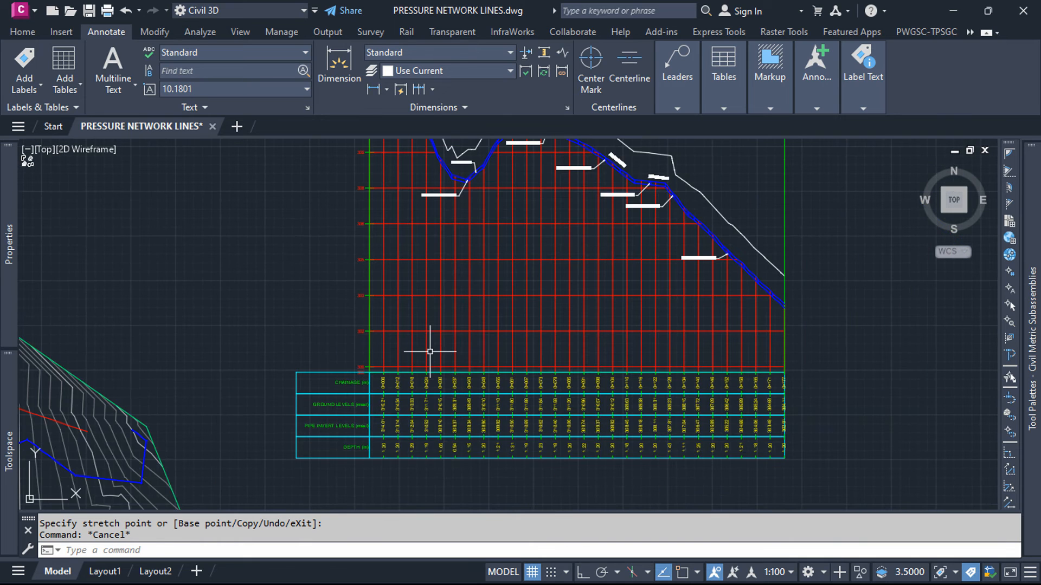
scroll(458, 452, up, 5)
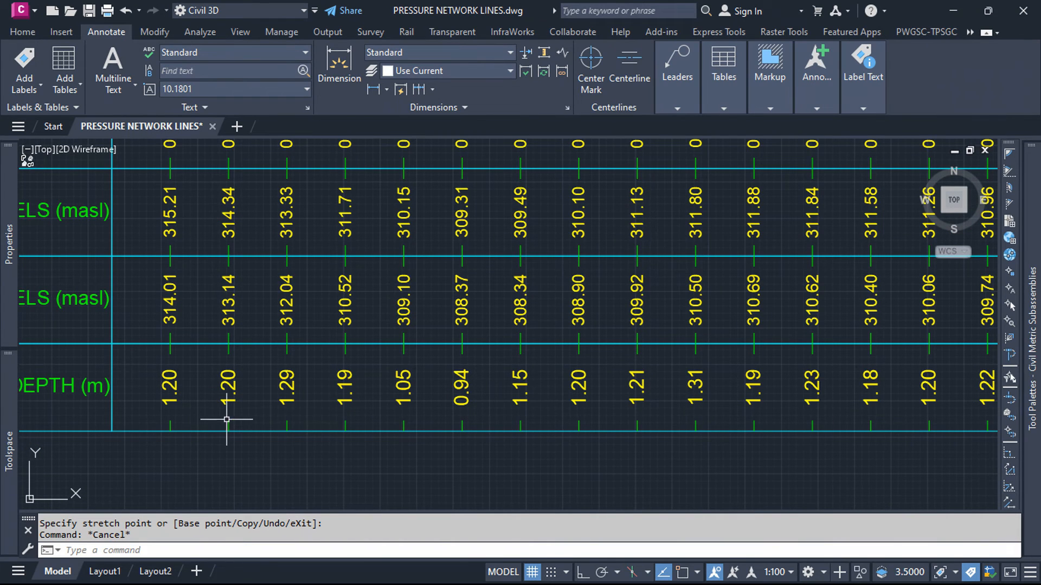
scroll(265, 391, down, 4)
scroll(627, 416, up, 3)
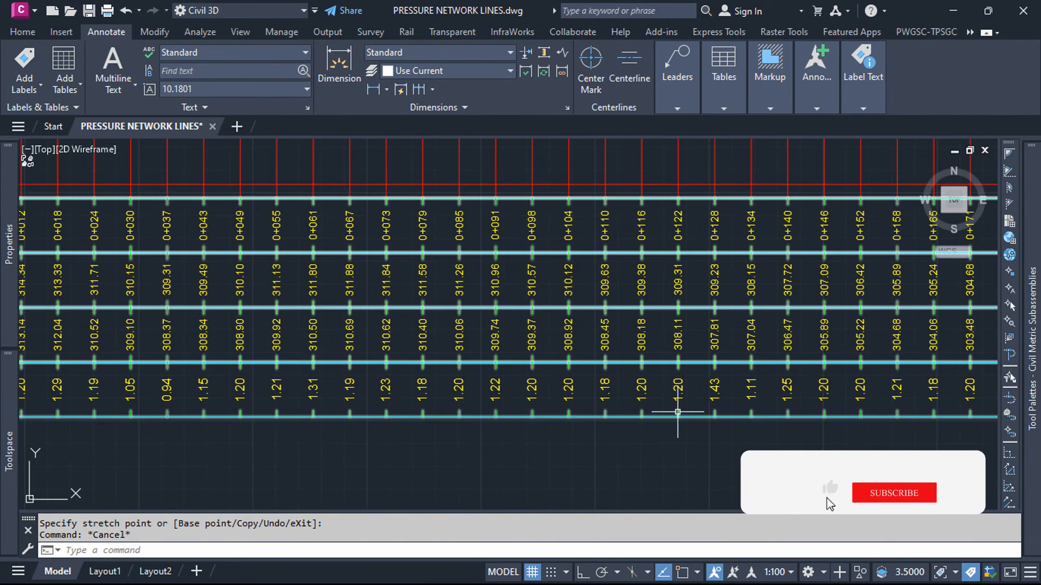
Step: Look over the labelled LINE 2 profile view with its data bands, and the network plan beside it
scroll(371, 369, down, 2)
scroll(737, 373, down, 4)
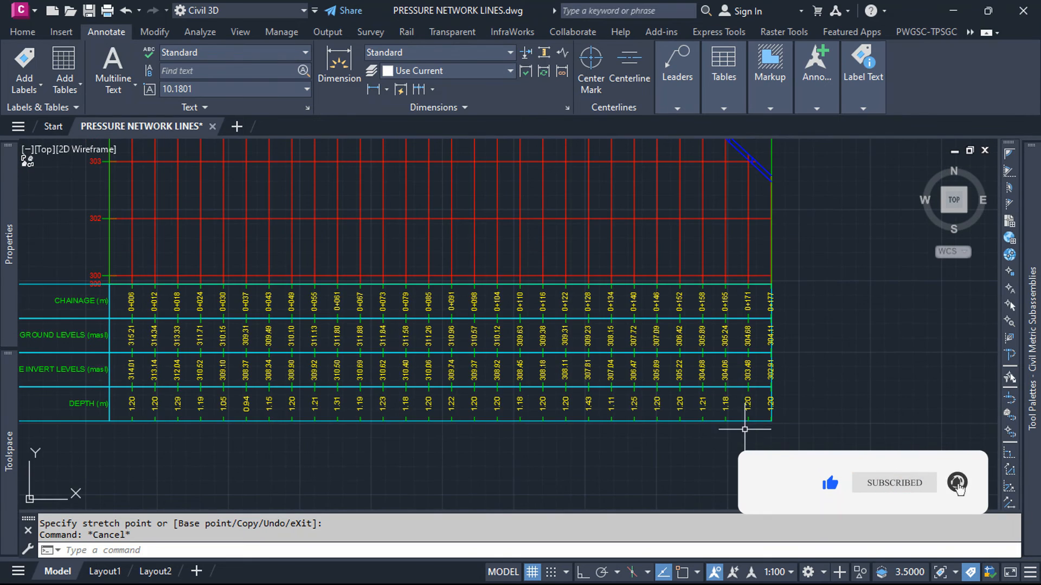
scroll(601, 396, down, 2)
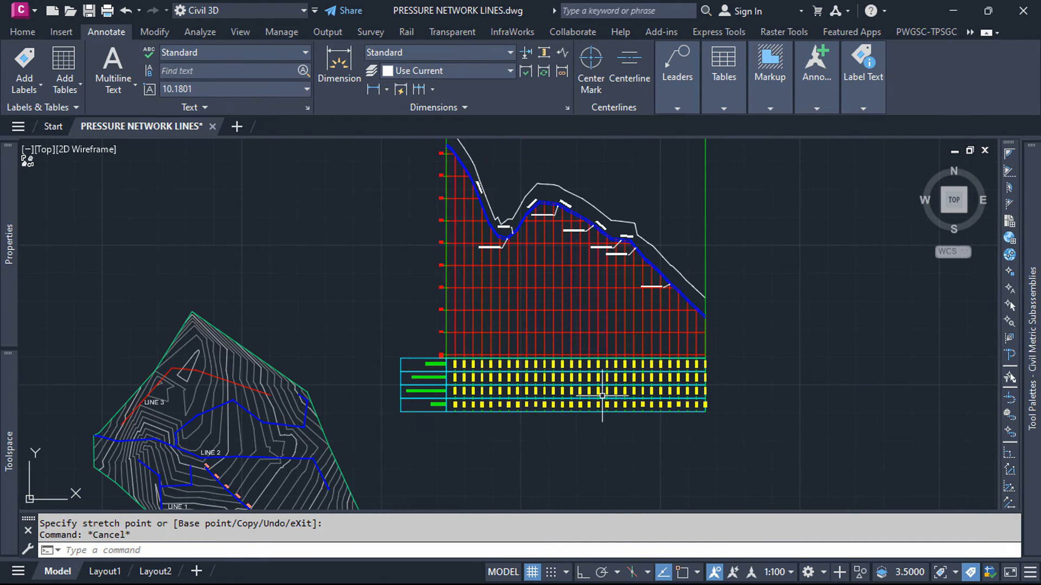
scroll(560, 337, down, 1)
scroll(504, 241, up, 4)
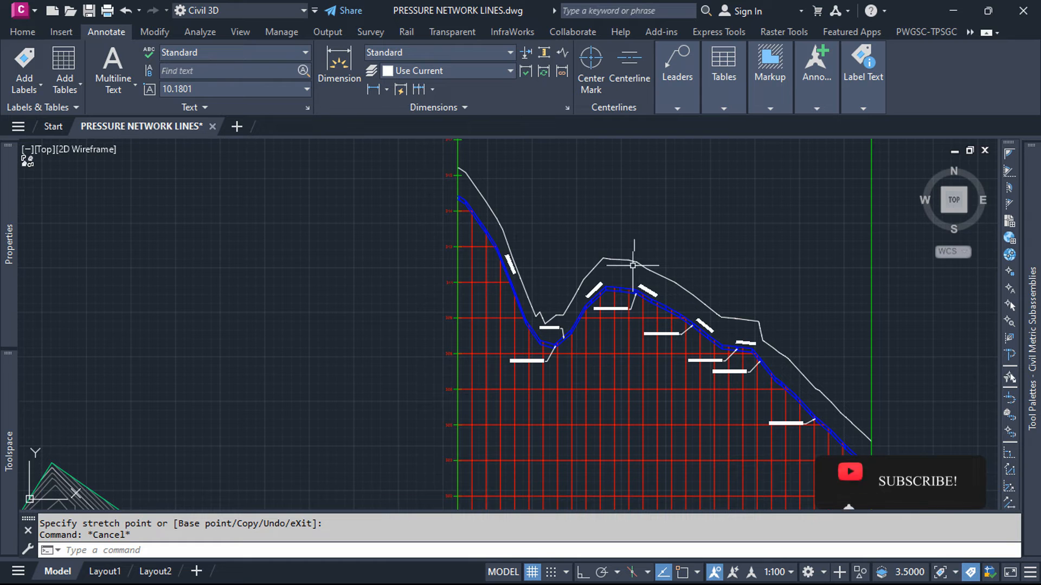
scroll(633, 263, down, 4)
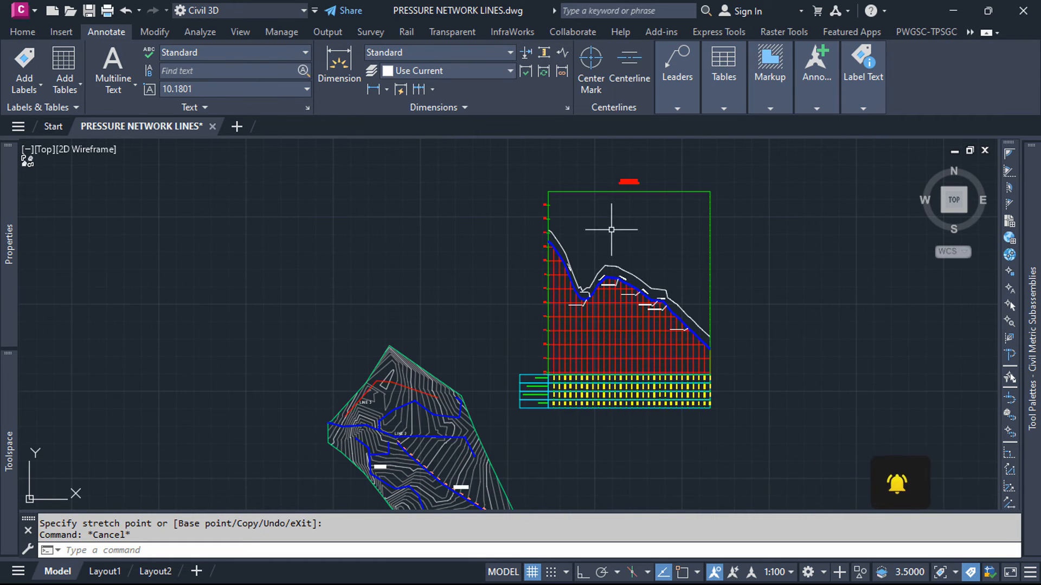
click(23, 32)
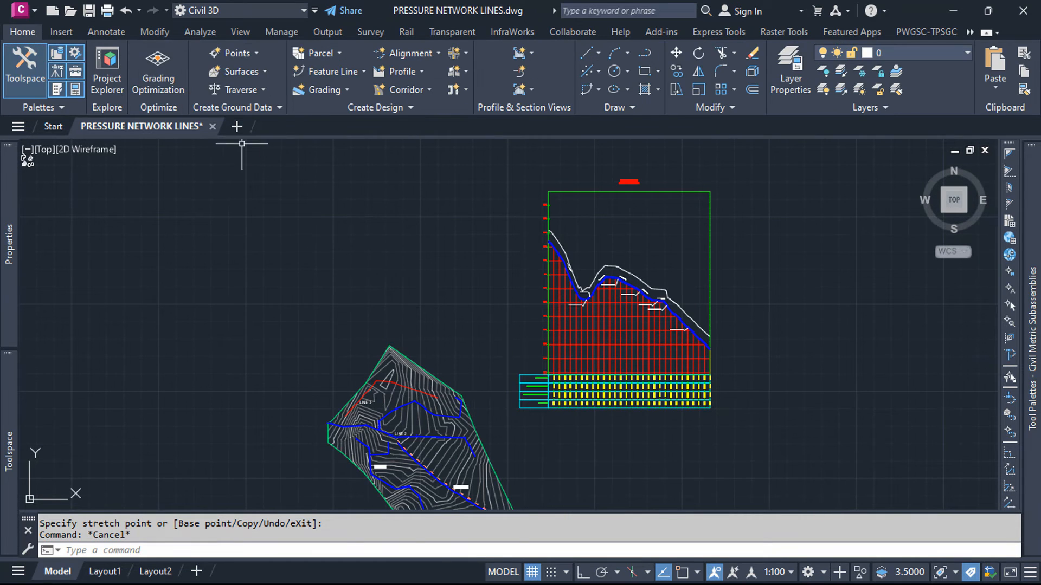
scroll(418, 266, down, 3)
scroll(429, 301, up, 6)
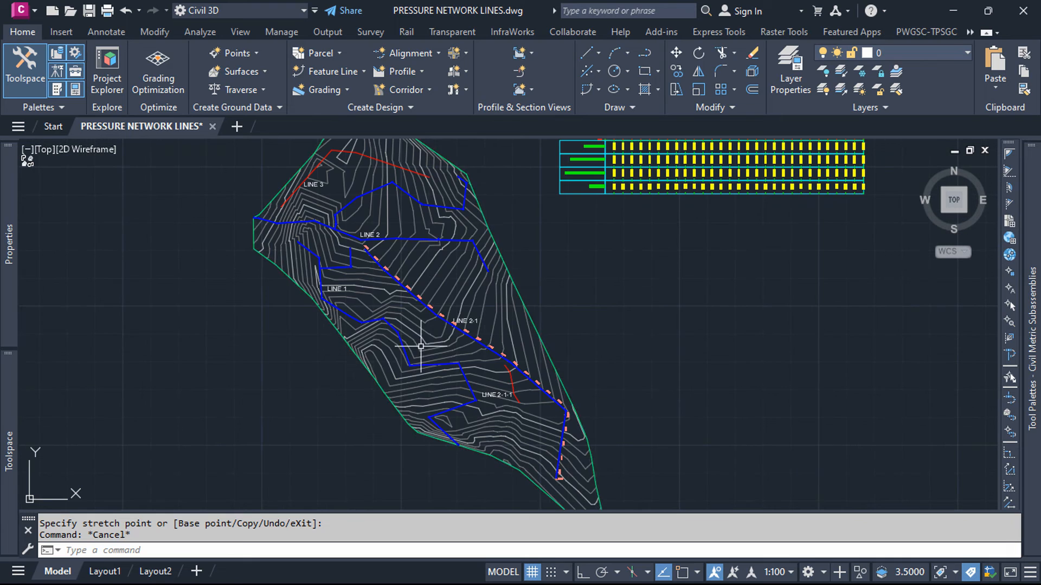
Step: Extend the 0+000 end of the LINE 2-1 pipe run through one intermediate point and join it to LINE 2 with a tee
scroll(385, 259, up, 8)
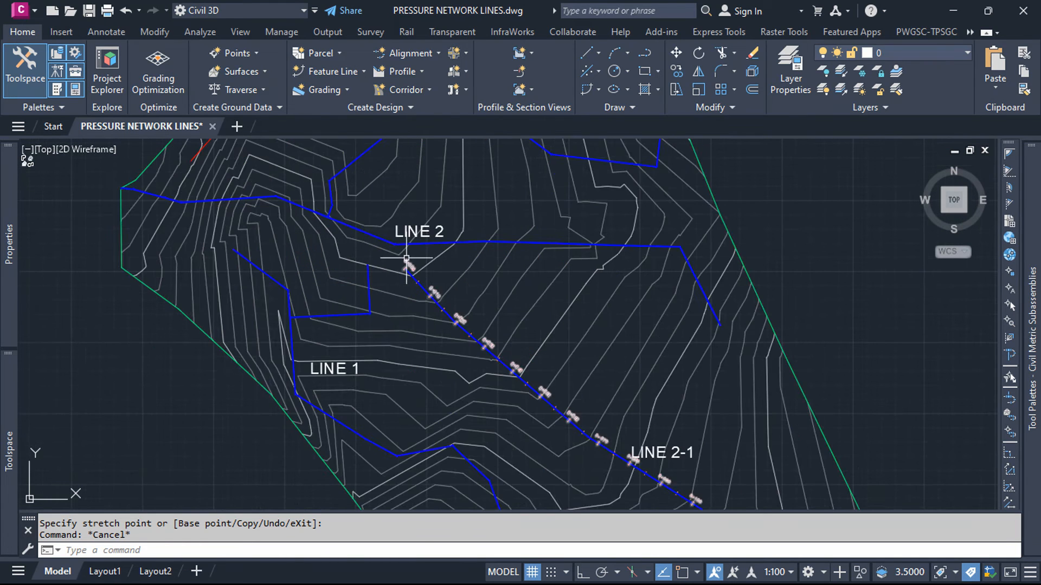
click(390, 301)
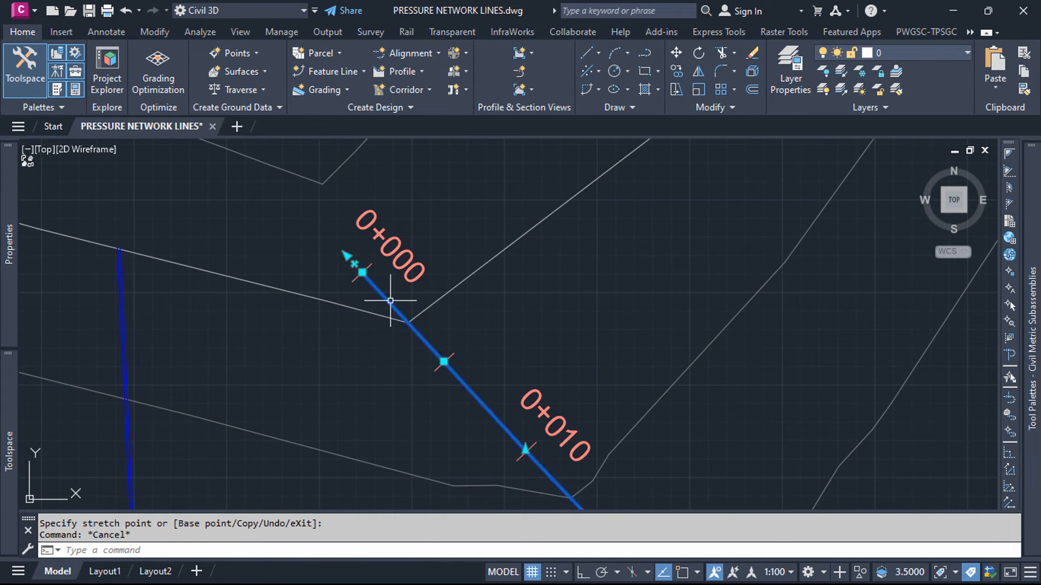
scroll(380, 296, up, 3)
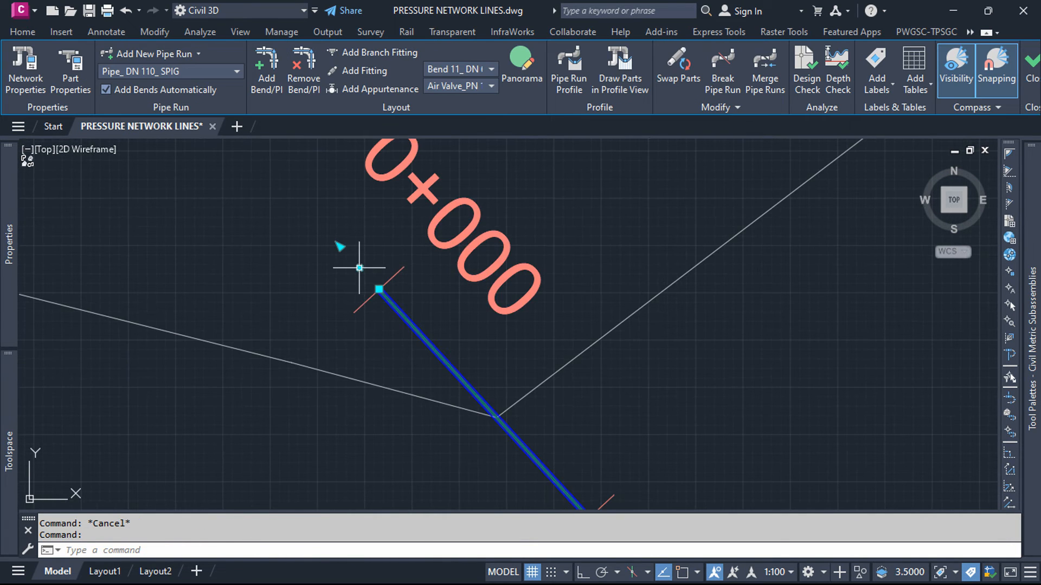
click(379, 289)
scroll(379, 293, down, 5)
scroll(401, 303, up, 3)
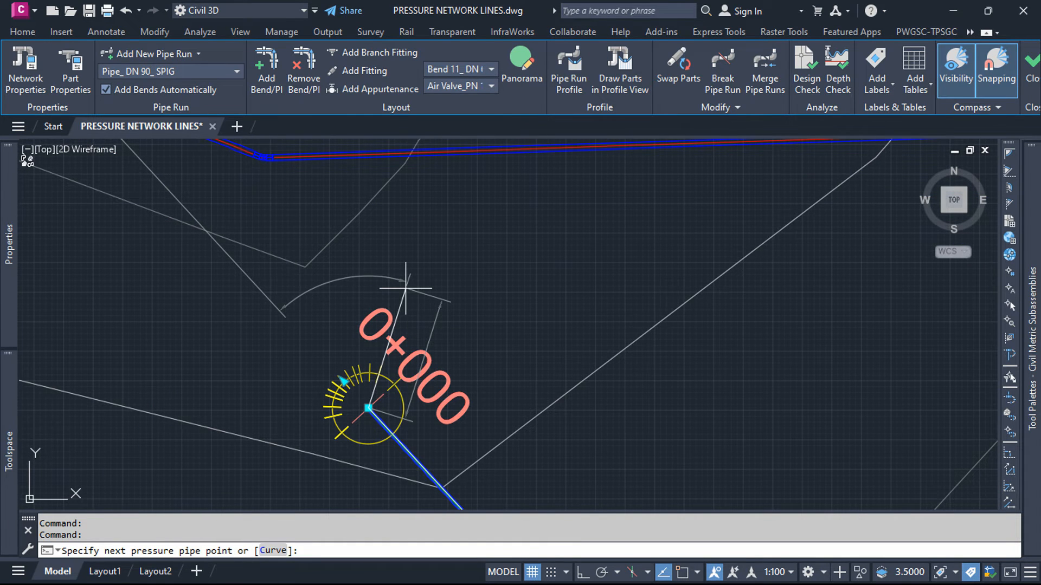
click(418, 269)
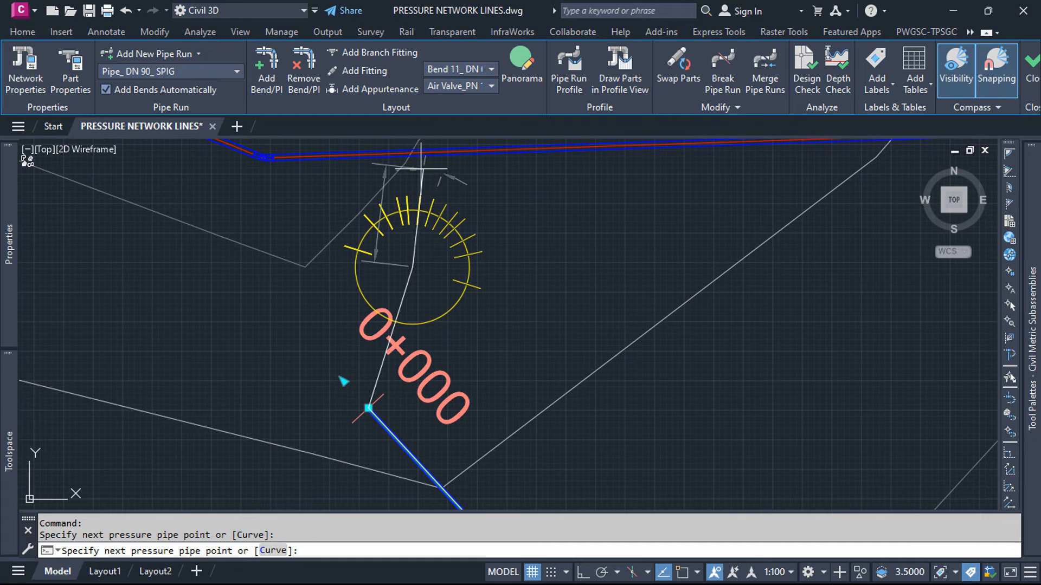
scroll(421, 259, down, 5)
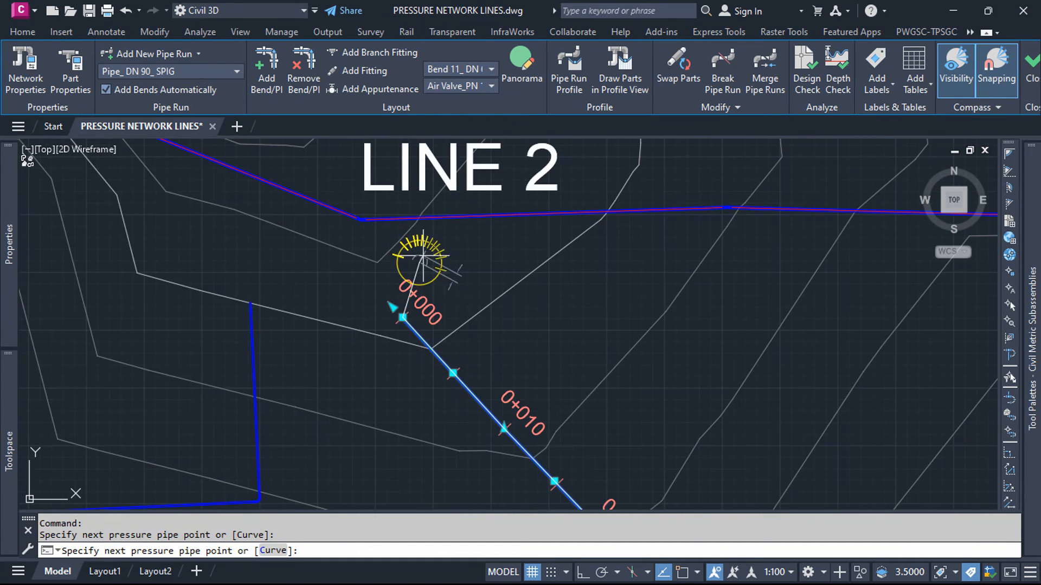
scroll(410, 195, up, 5)
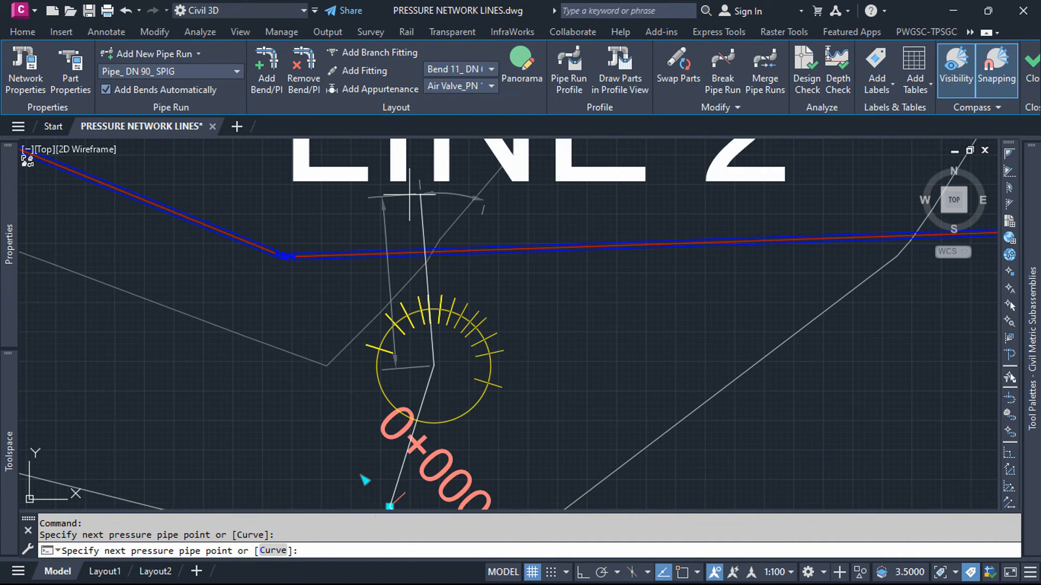
click(428, 252)
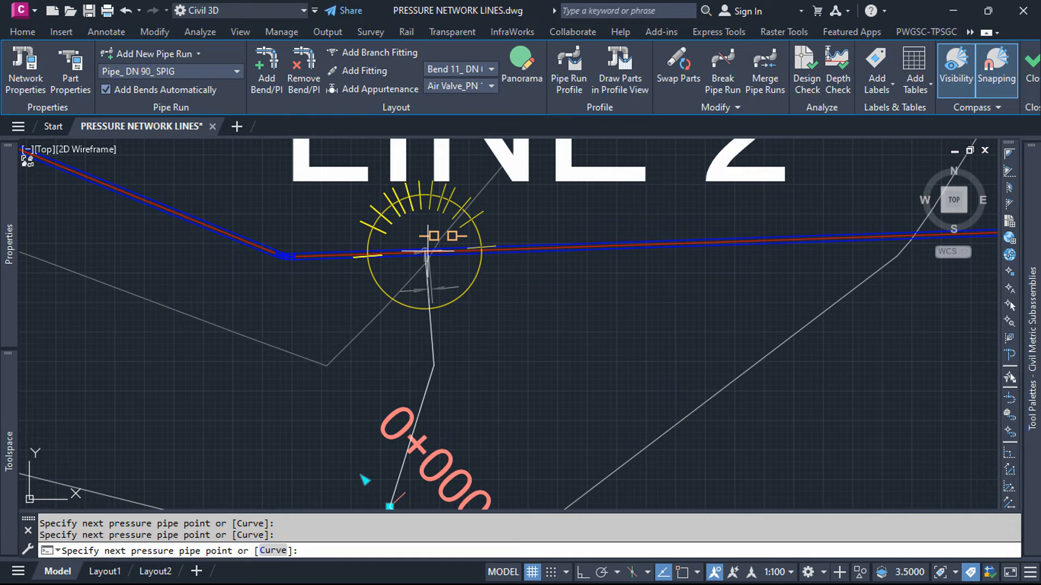
key(Return)
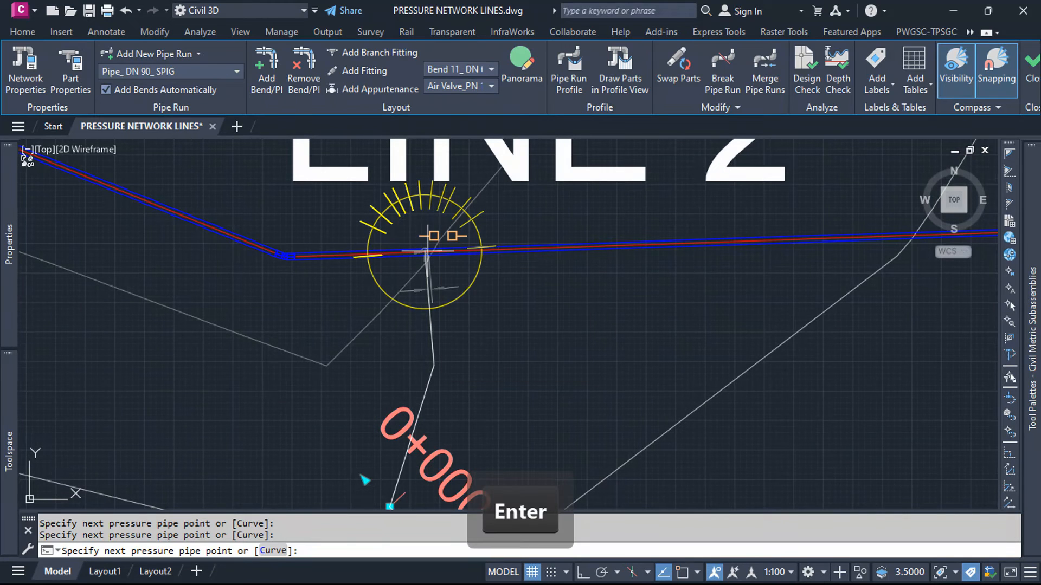
scroll(434, 243, up, 5)
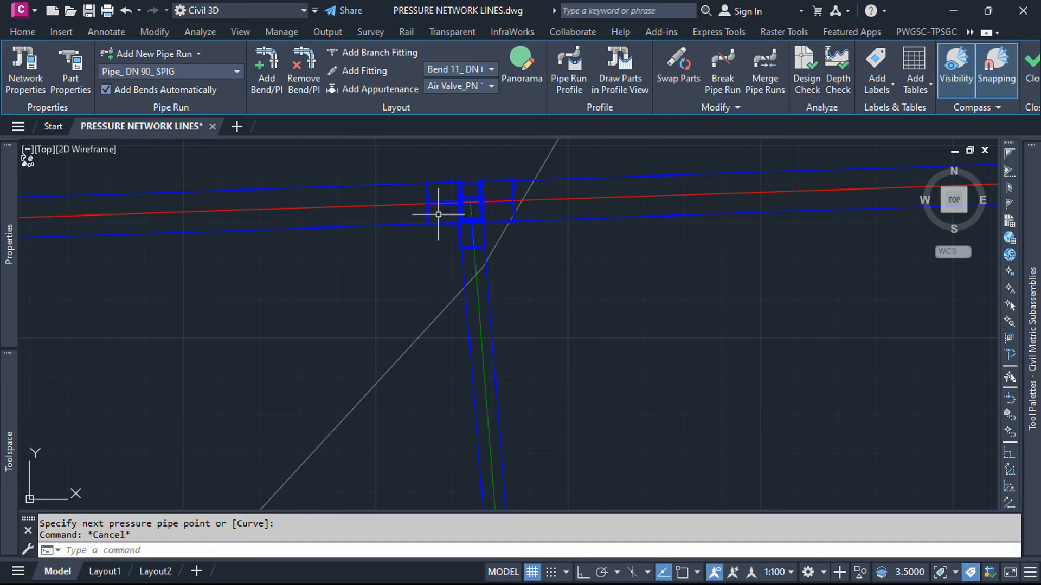
Step: Extend the upper end of the LINE 1 DN 110 pipe run through one intermediate point and connect it to LINE 2
scroll(482, 271, down, 4)
scroll(515, 246, down, 5)
scroll(524, 242, down, 5)
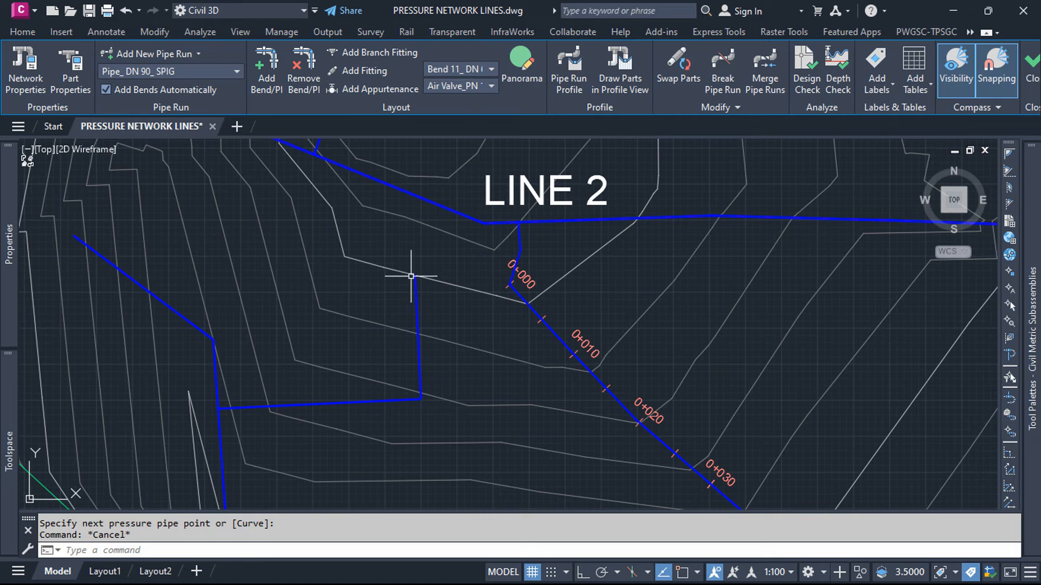
scroll(333, 397, down, 5)
scroll(228, 304, up, 7)
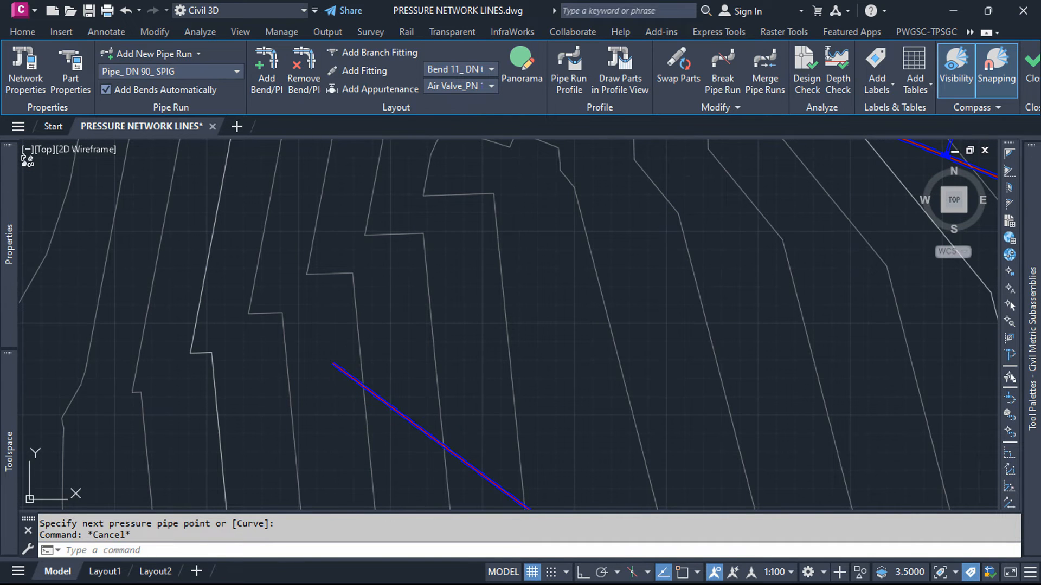
click(339, 360)
click(314, 349)
scroll(336, 374, down, 4)
scroll(331, 390, up, 6)
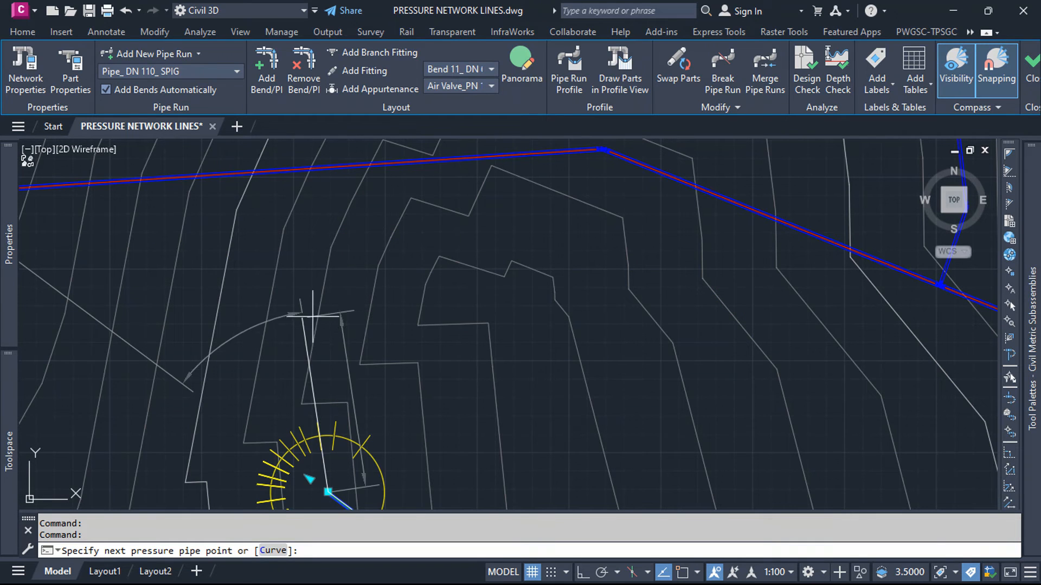
click(300, 299)
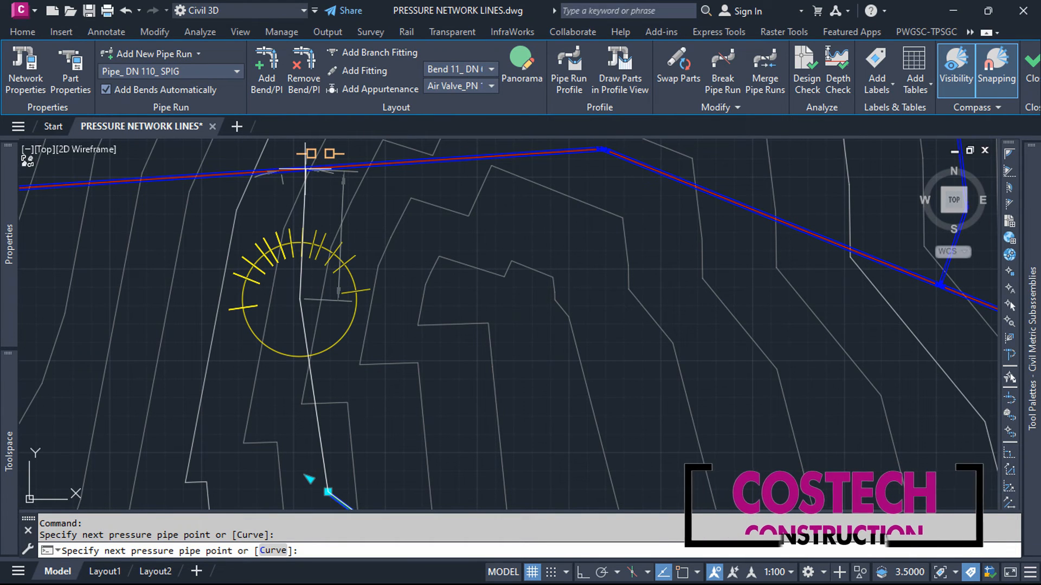
click(305, 169)
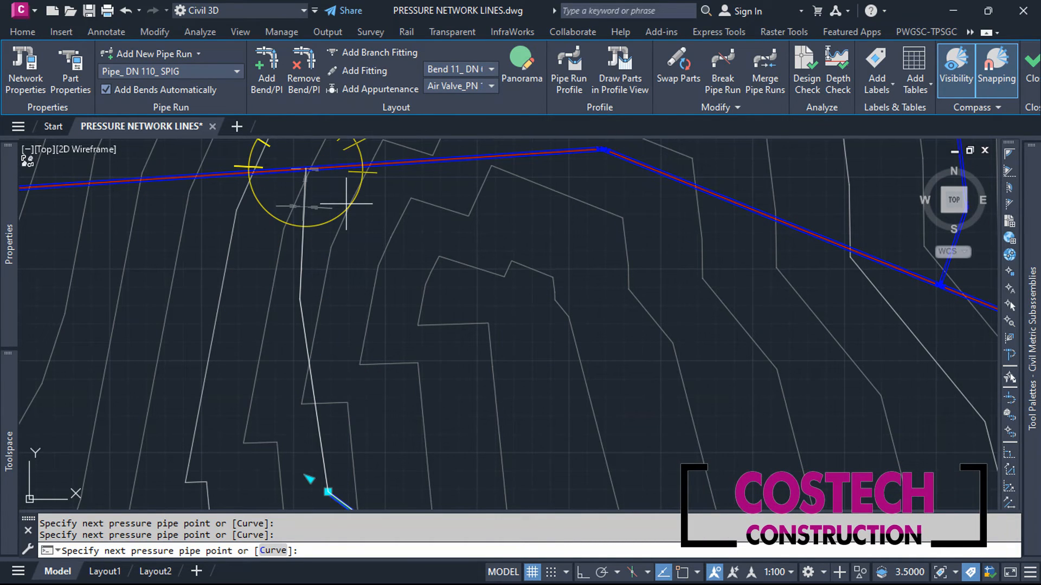
key(Return)
scroll(304, 162, up, 5)
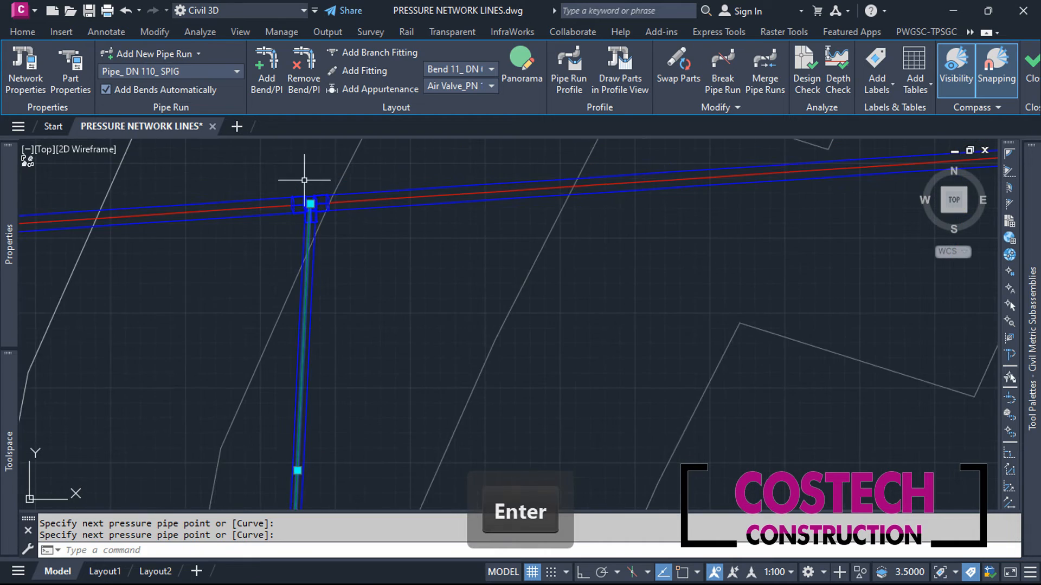
key(Escape)
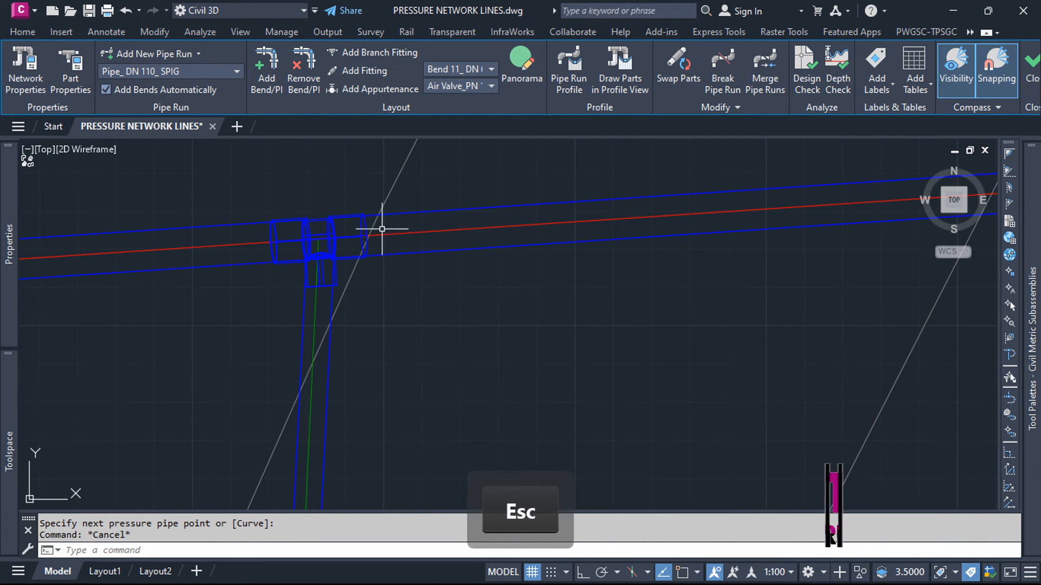
Step: Slide the tee joining LINE 1 a short distance east along LINE 2, with its branch pipe attached
click(362, 237)
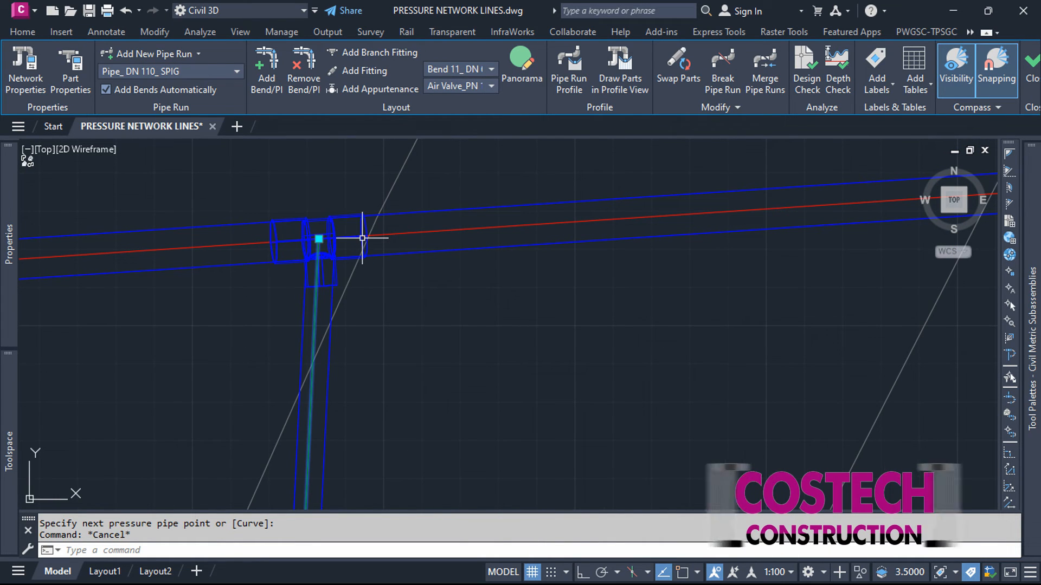
click(335, 219)
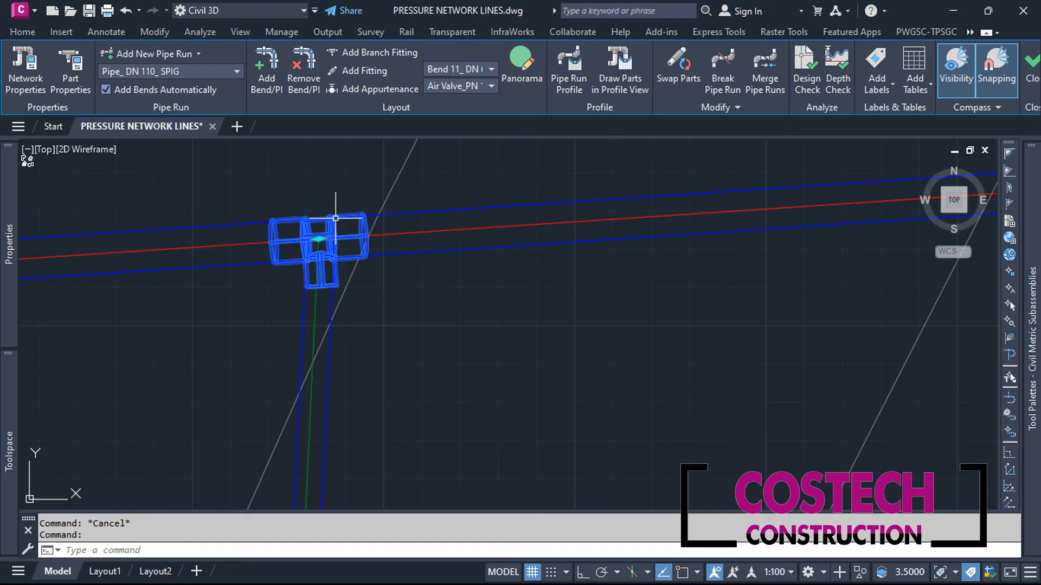
click(318, 239)
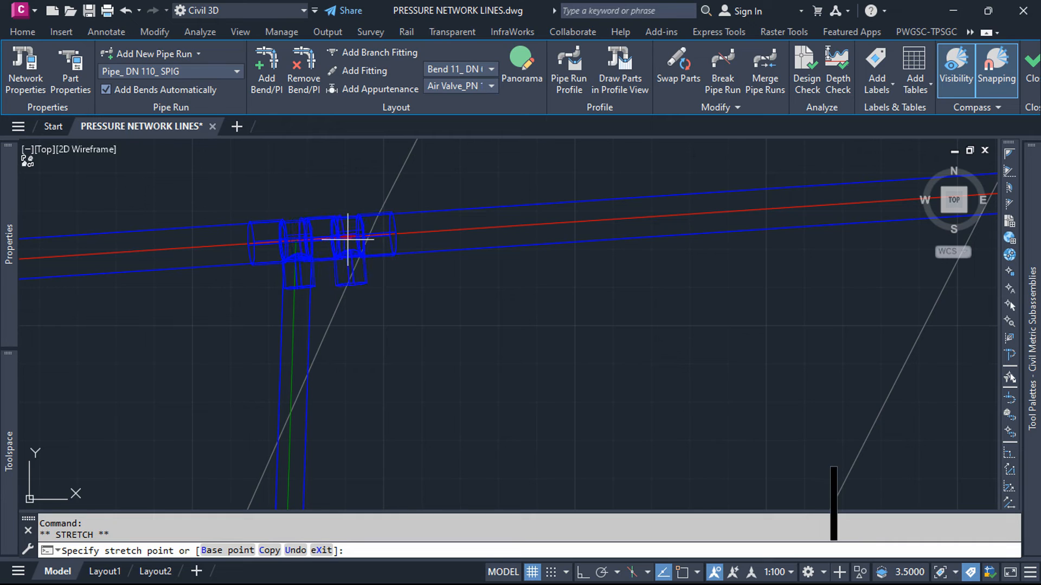
click(350, 236)
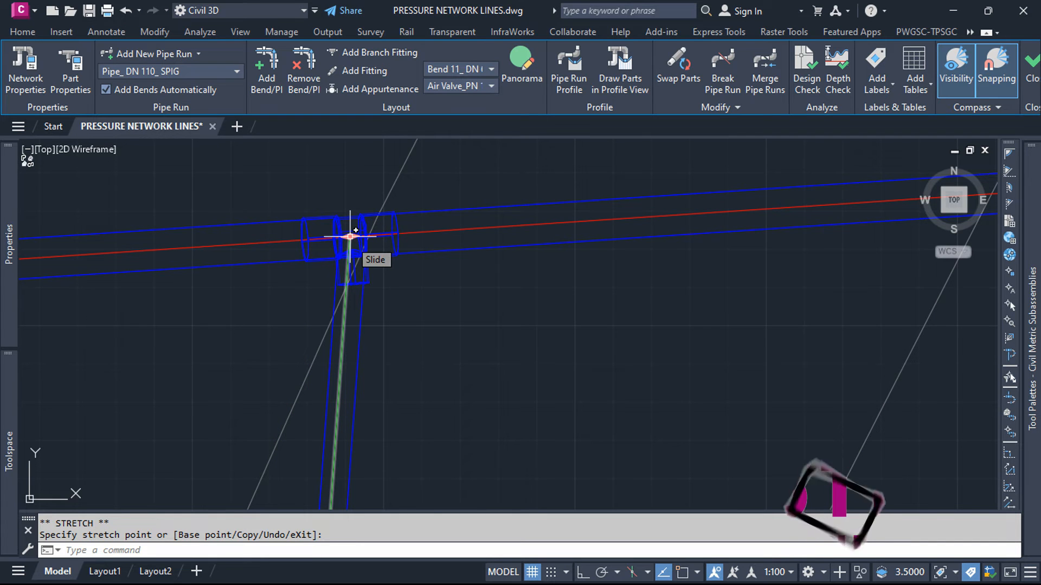
Step: Add a bend to the LINE 1 connecting pipe a short distance below the tee on LINE 2
click(267, 73)
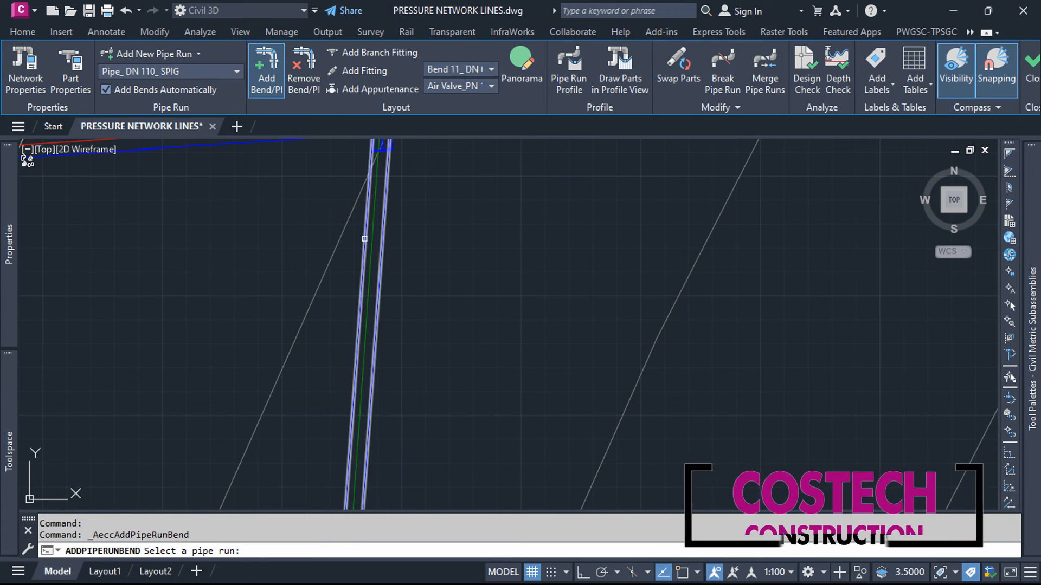
click(370, 273)
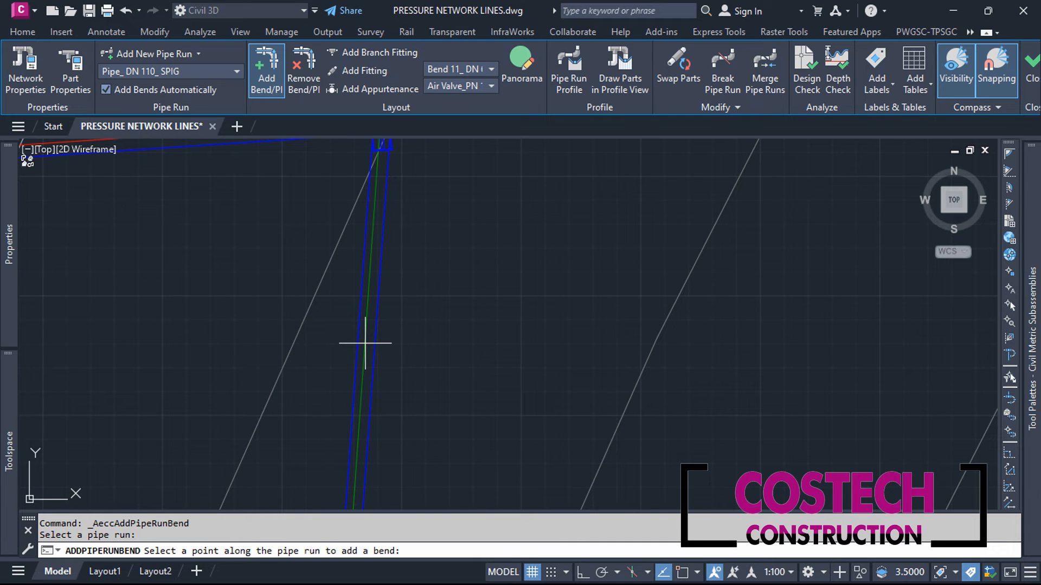
key(Escape)
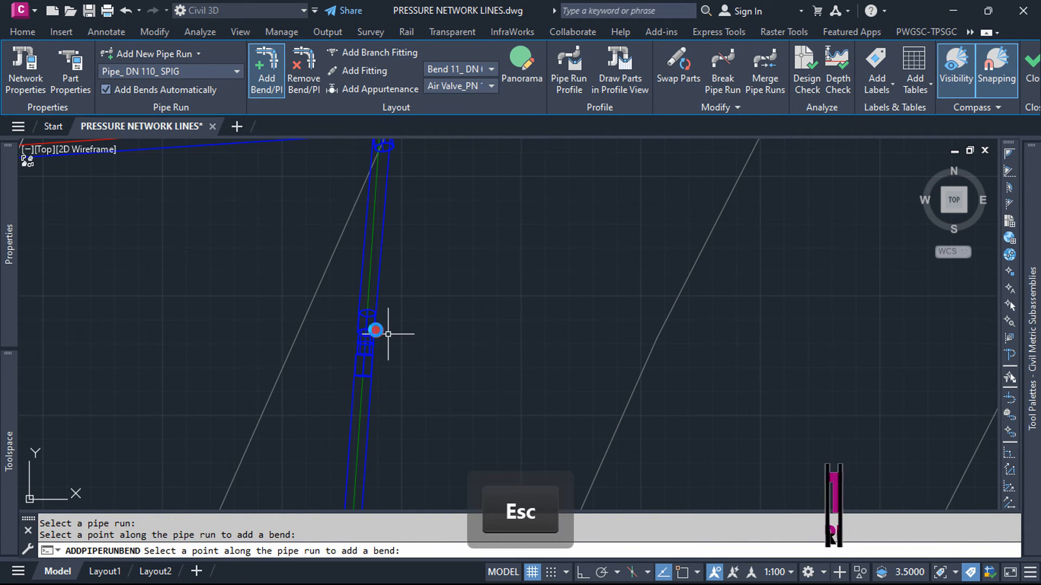
Step: Move the new bend's PI on the LINE 1 connecting pipe slightly east, away from the straight run
click(361, 330)
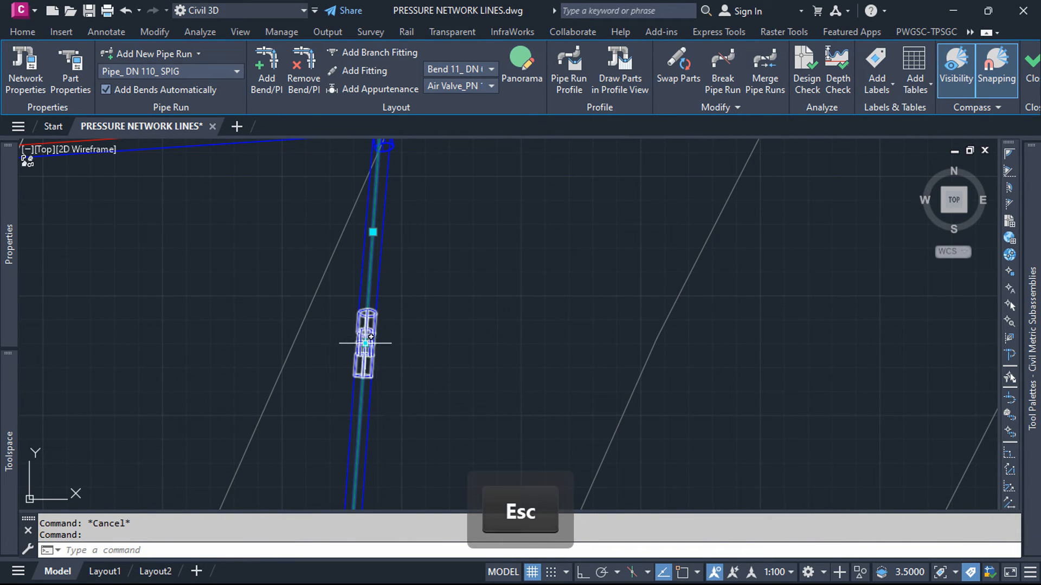
mouse_move(365, 343)
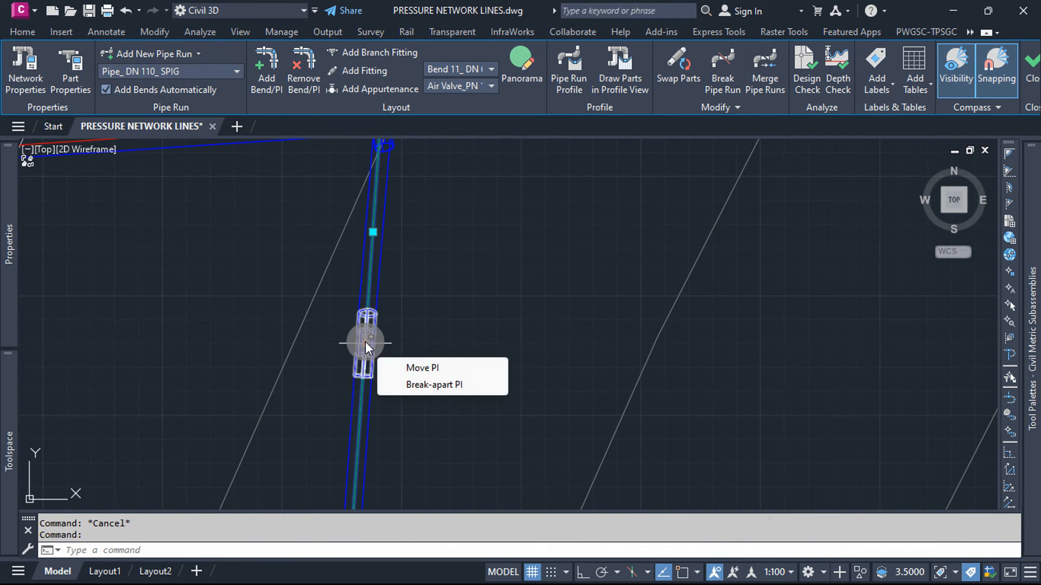
click(404, 343)
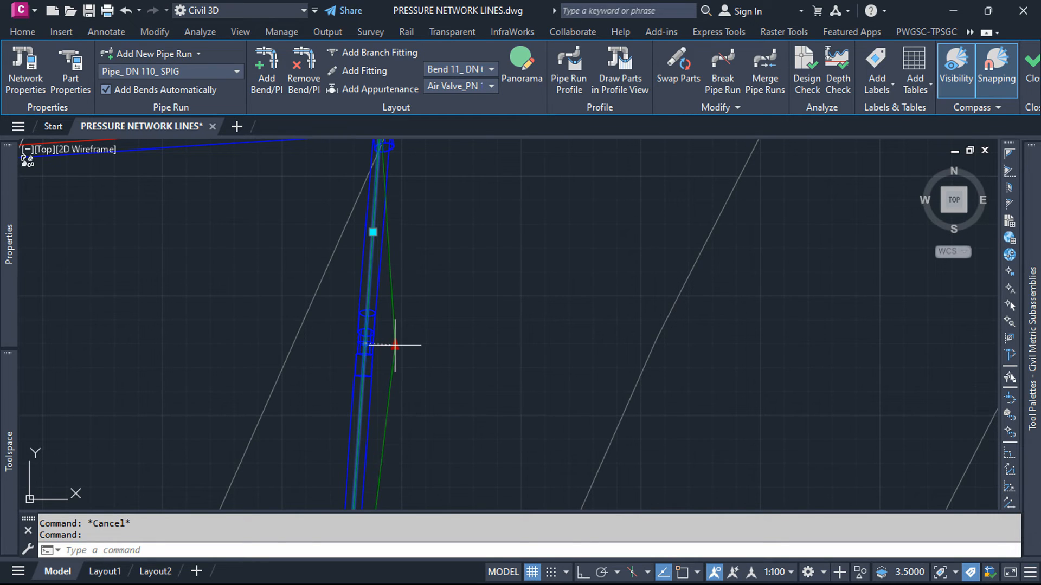
click(402, 344)
key(Escape)
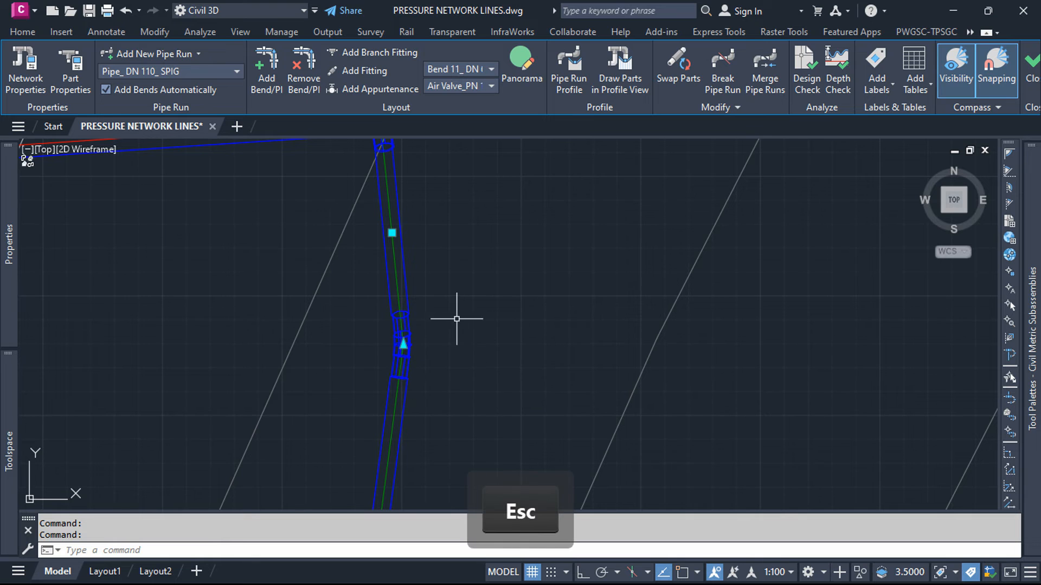
scroll(478, 353, down, 4)
scroll(446, 218, up, 2)
scroll(440, 322, up, 4)
scroll(390, 201, down, 5)
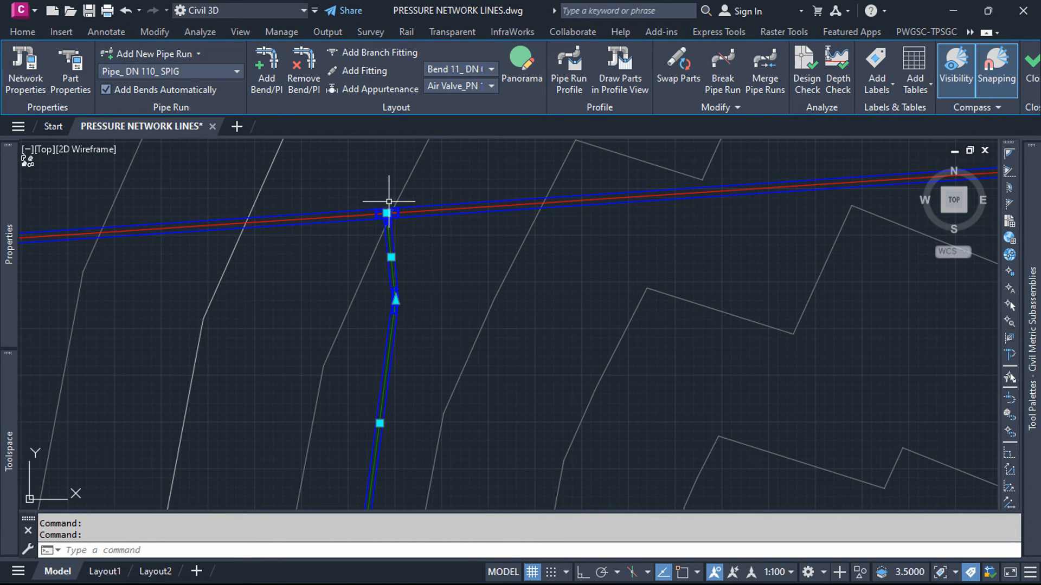
Step: Examine the LINE 1 bends and tee connection to LINE 2, and the overall layout of the pressure network lines
key(Escape)
scroll(379, 325, up, 6)
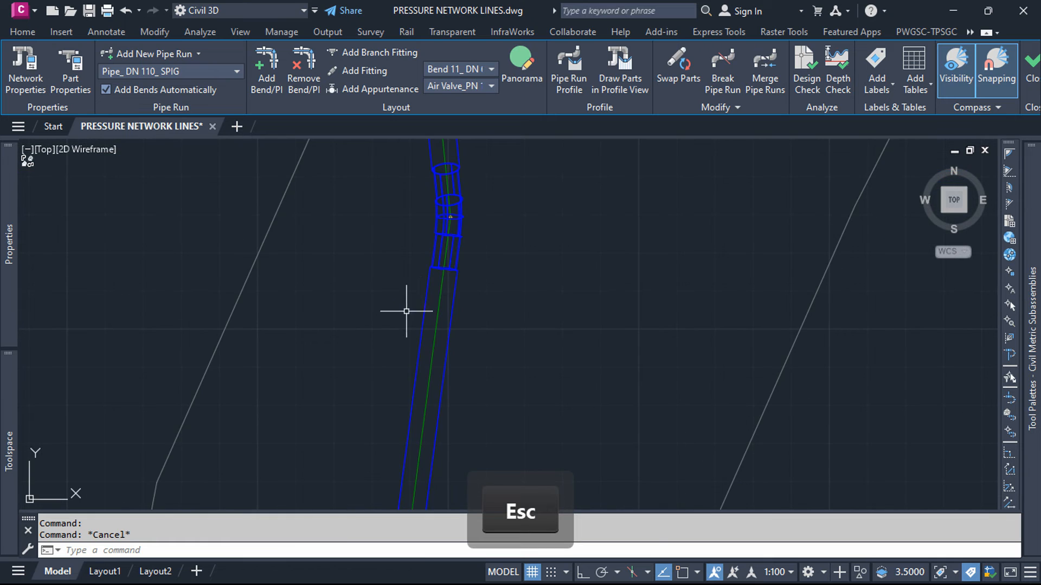
scroll(501, 249, down, 6)
scroll(499, 302, up, 6)
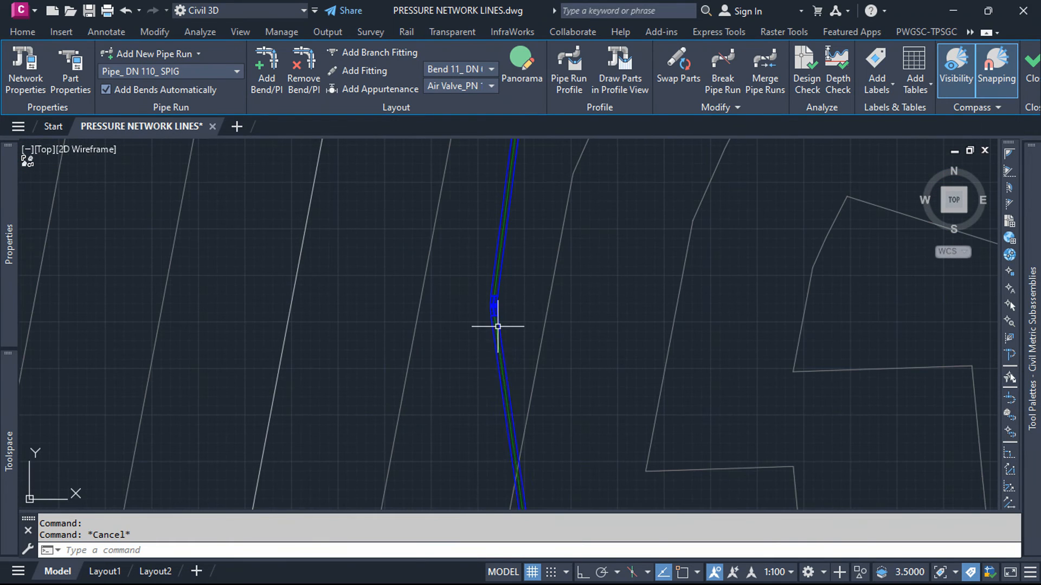
scroll(455, 339, down, 4)
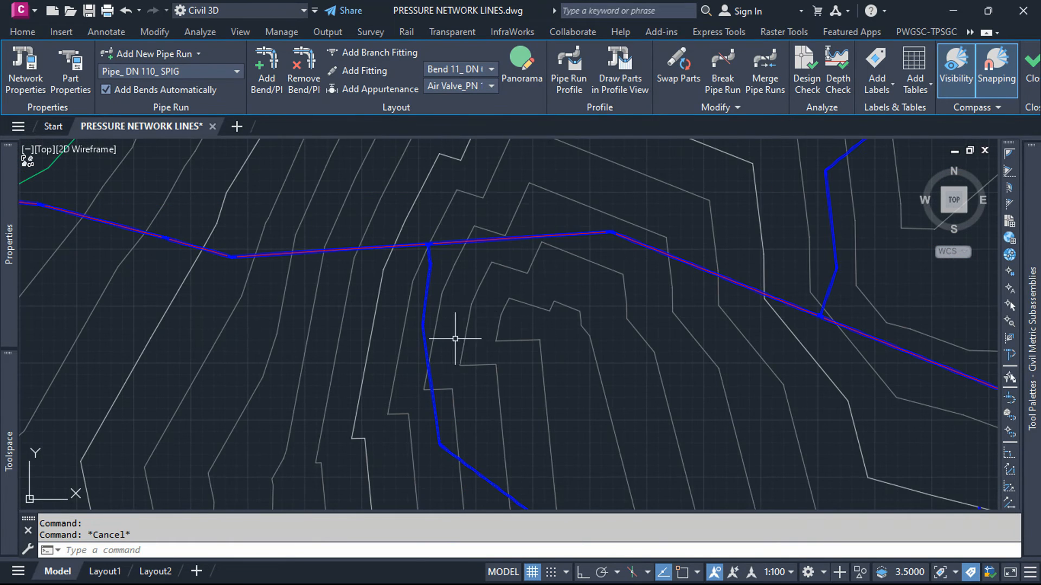
scroll(362, 307, down, 6)
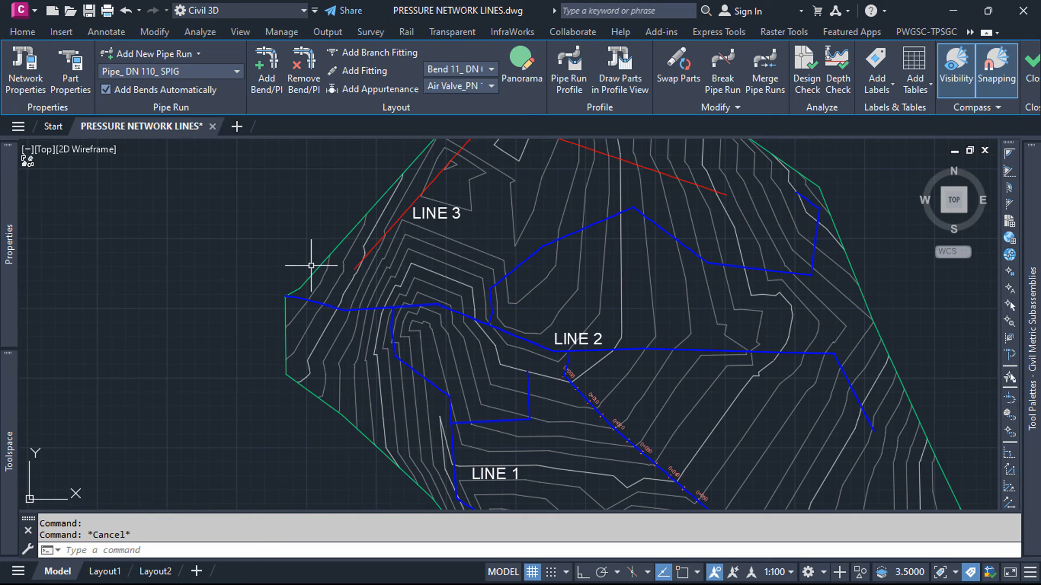
scroll(309, 266, down, 2)
scroll(282, 251, down, 2)
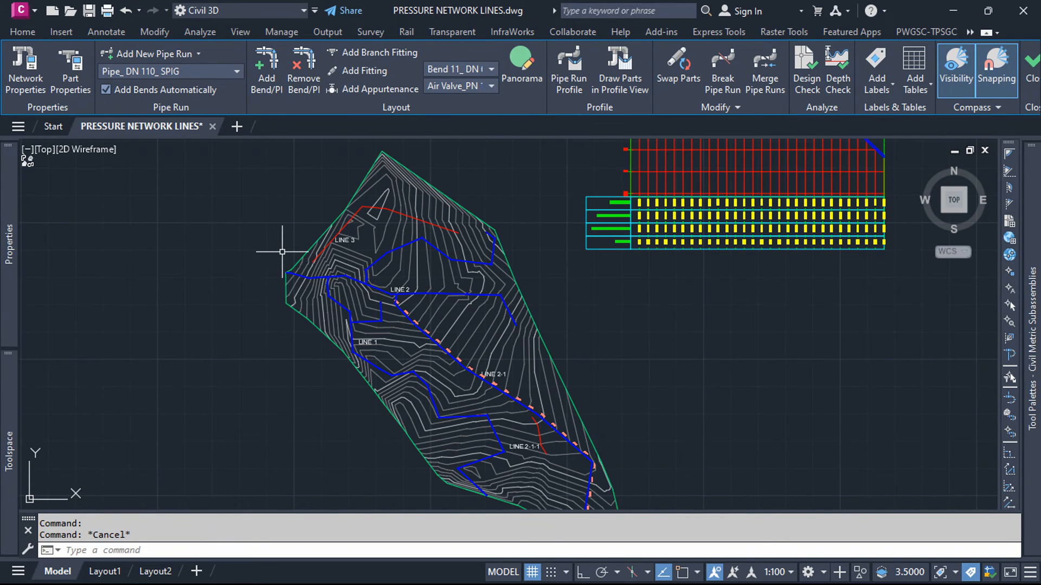
scroll(342, 280, up, 4)
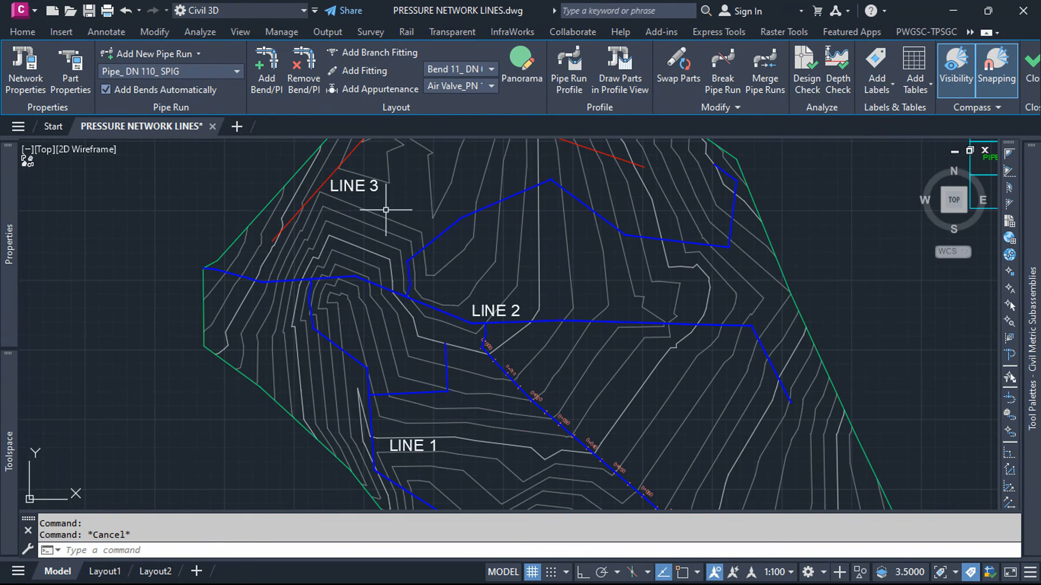
Step: Place two Double Sockets_ DN 110 fittings at separate points on the diagonal upper pipe of LINE 1
click(363, 71)
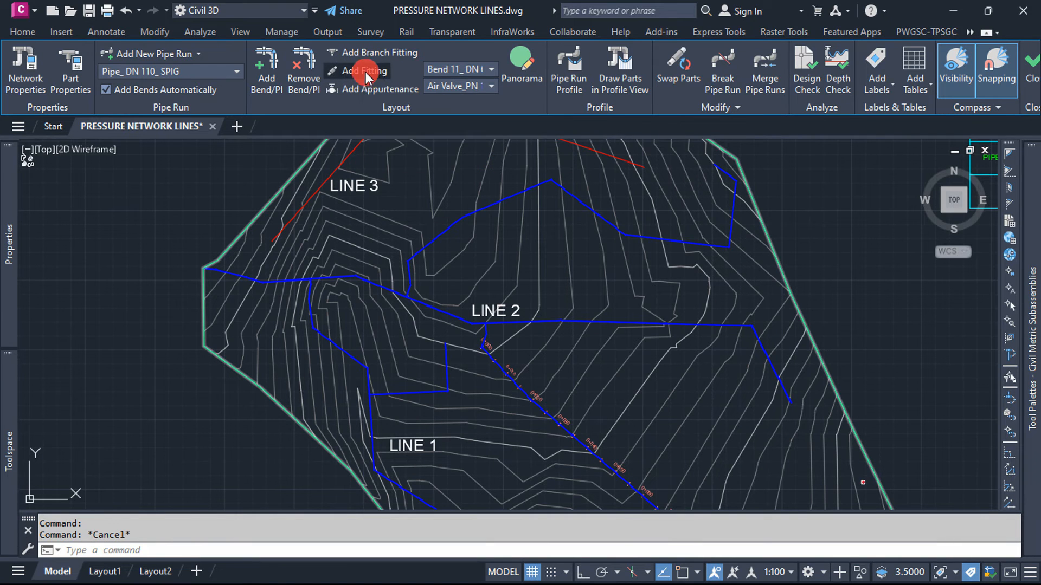
click(495, 68)
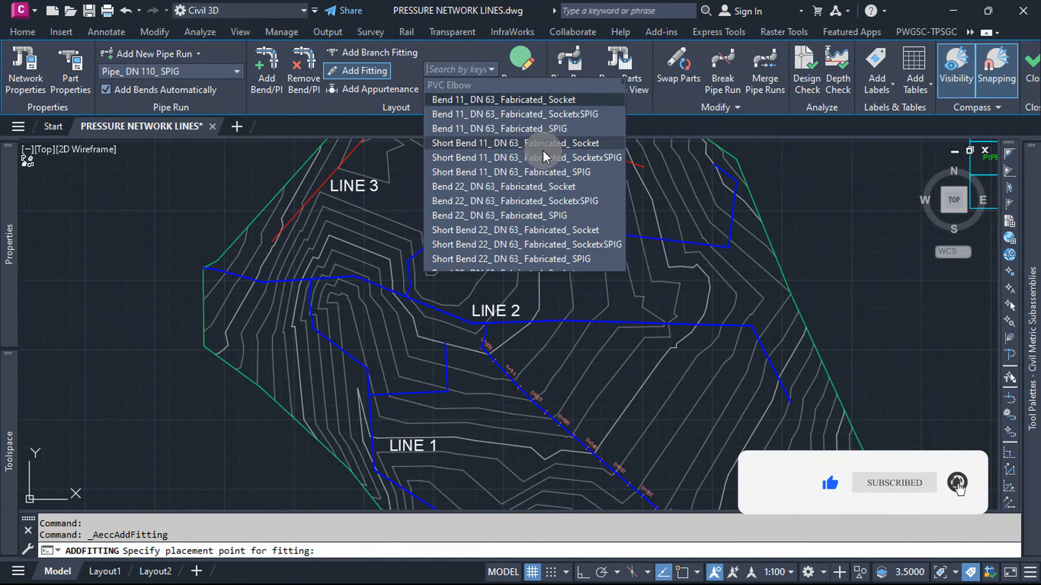
scroll(508, 218, down, 15)
scroll(508, 218, up, 5)
scroll(508, 218, up, 1)
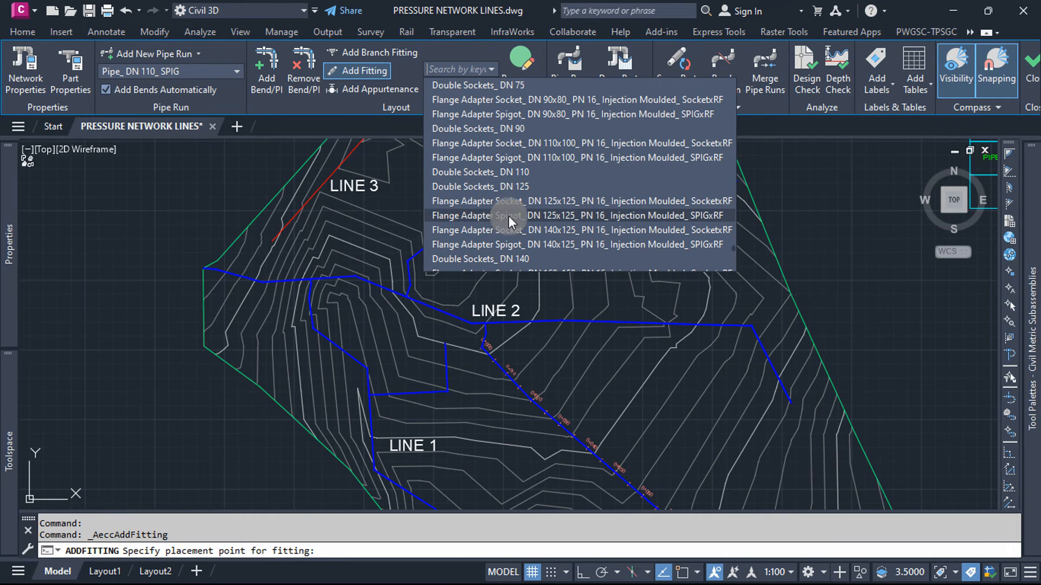
click(500, 171)
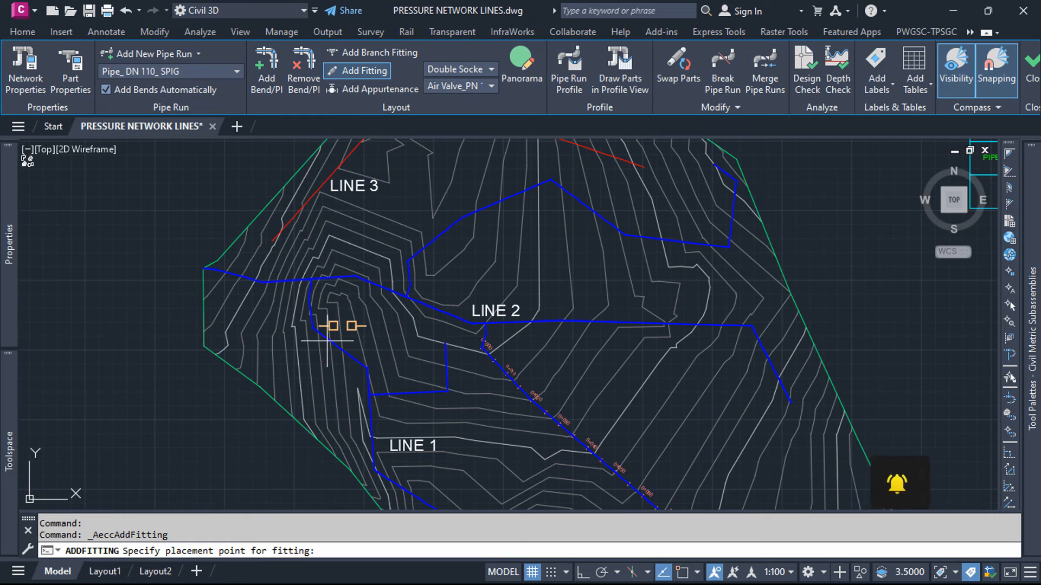
scroll(325, 347, up, 6)
scroll(365, 325, up, 5)
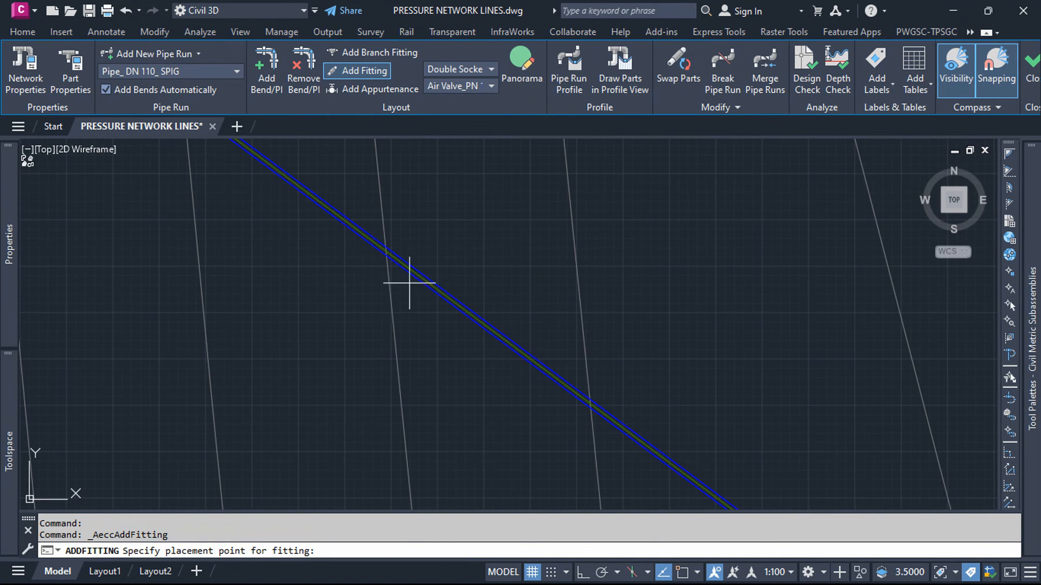
click(419, 271)
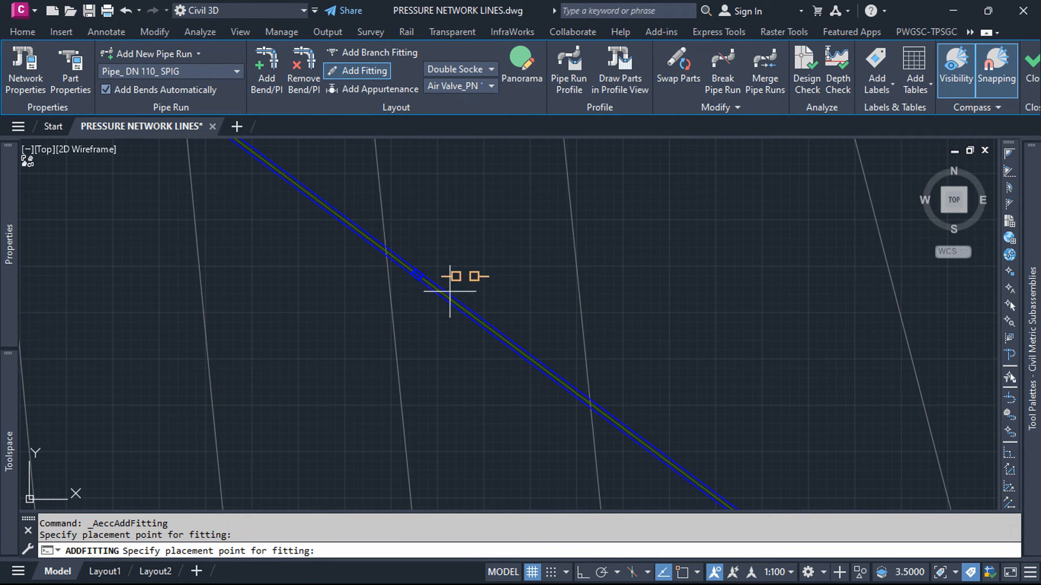
click(569, 383)
Step: Place more DN 110 double sockets along the diagonal pipe and on the steep LINE 1 run beside its label
scroll(539, 337, down, 4)
scroll(550, 353, up, 3)
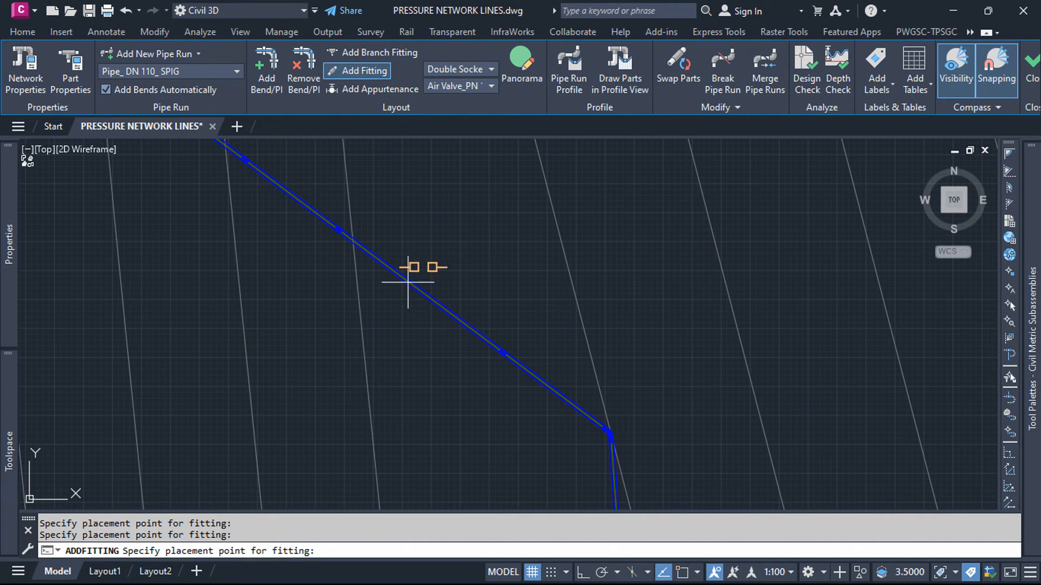
scroll(371, 349, down, 6)
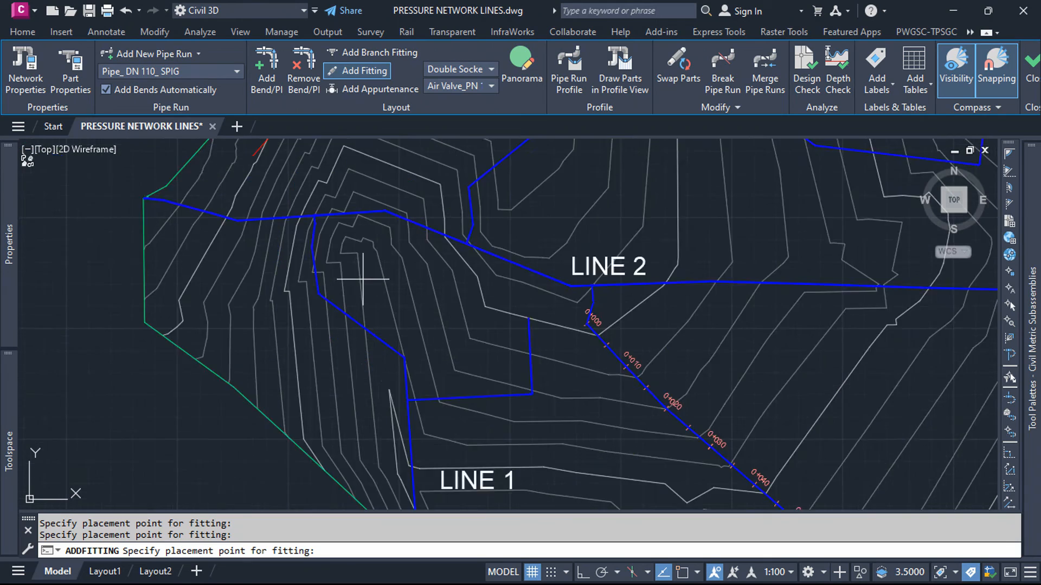
scroll(378, 276, down, 5)
scroll(374, 293, up, 4)
scroll(431, 324, up, 8)
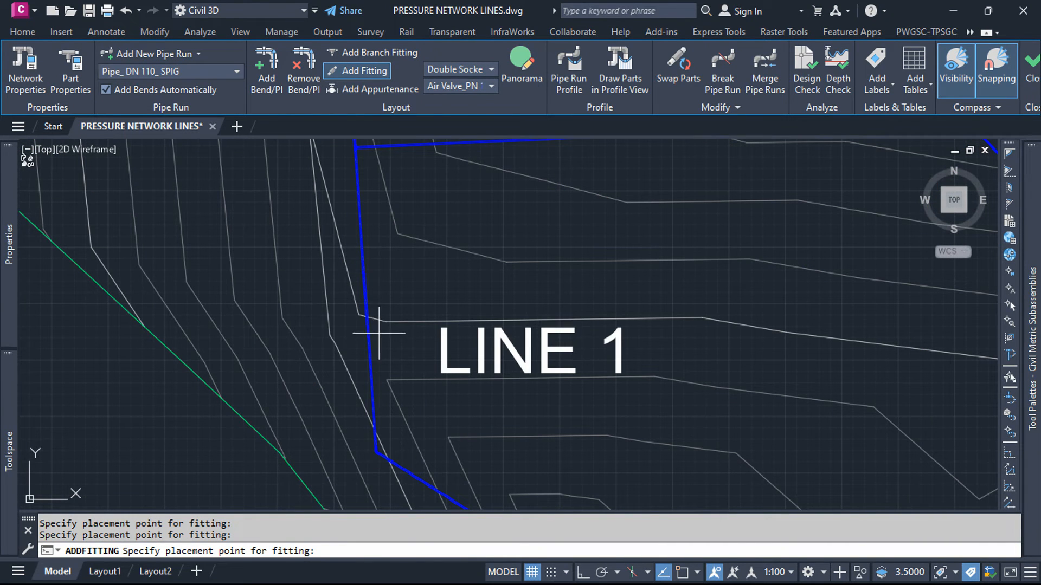
scroll(351, 348, up, 3)
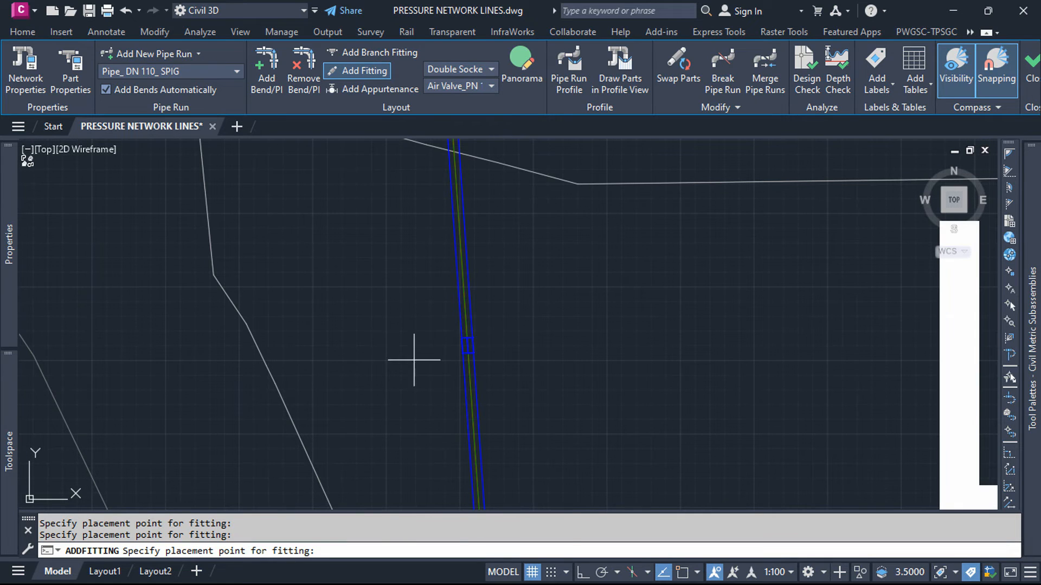
key(Escape)
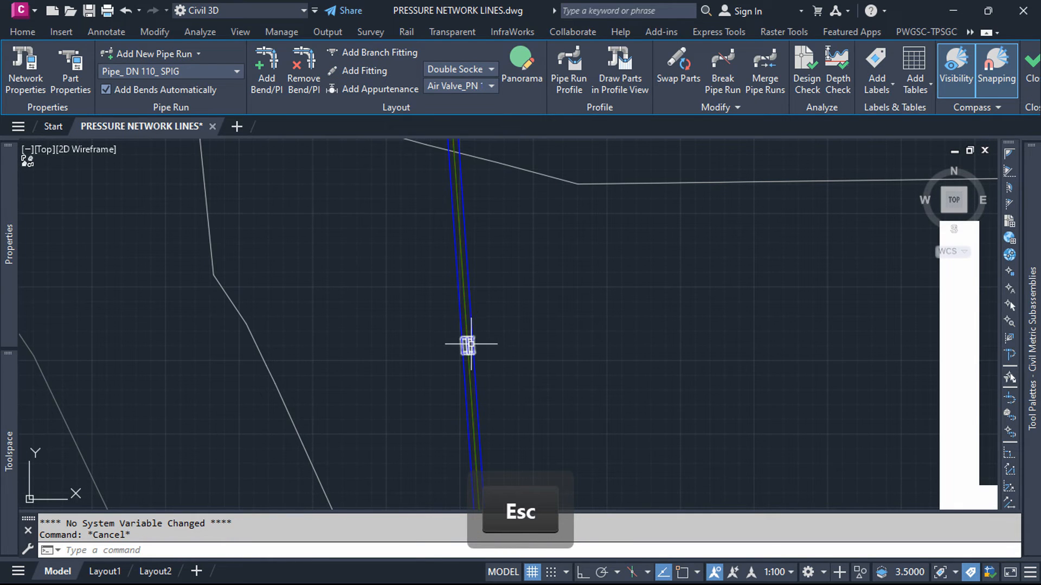
Step: Try to slide the double socket beside the LINE 1 label along its pipe
scroll(472, 343, up, 7)
click(604, 336)
click(582, 352)
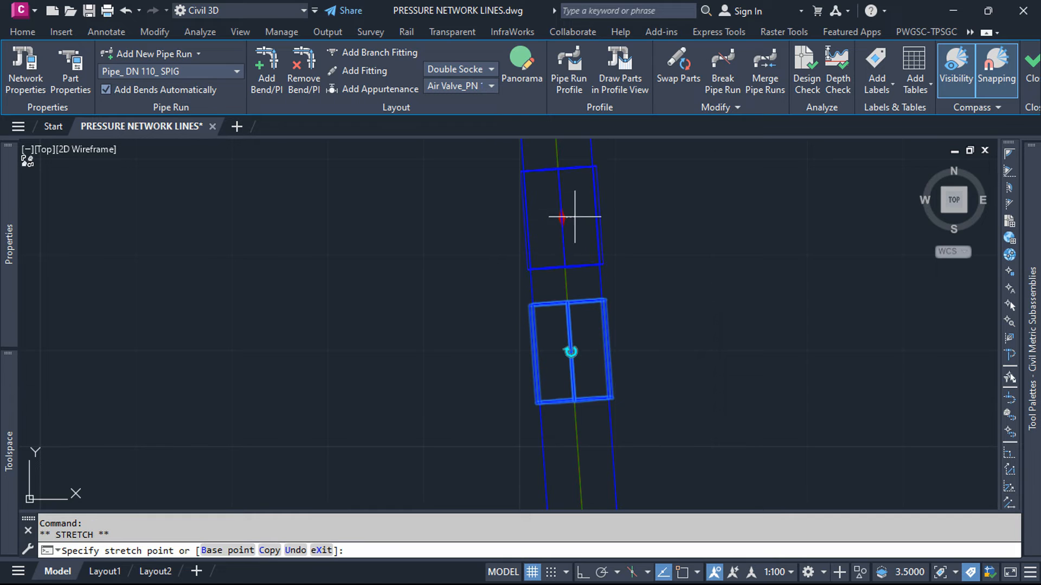
scroll(580, 290, down, 5)
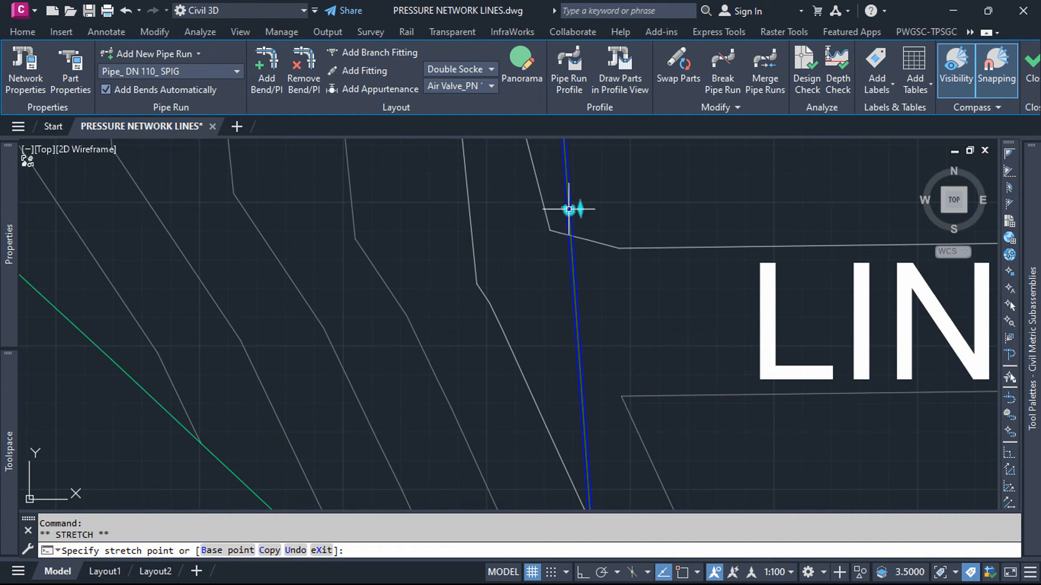
scroll(576, 198, up, 5)
key(Escape)
Step: Add a PN 16 air valve appurtenance on the diagonal LINE 1 pipe, between two of the double sockets
scroll(563, 315, down, 5)
scroll(563, 315, down, 5)
scroll(558, 271, up, 4)
scroll(575, 375, down, 4)
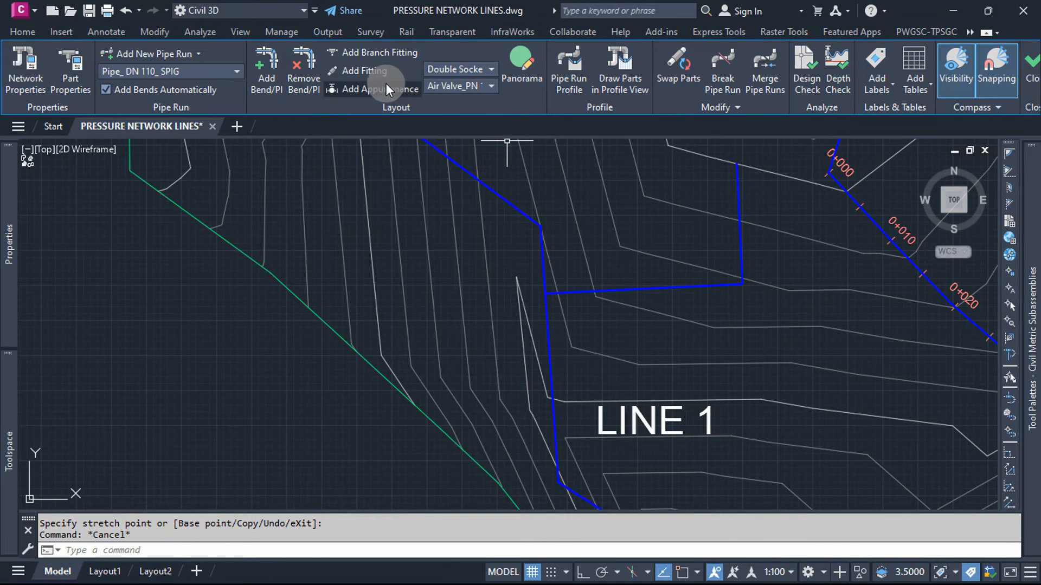
click(492, 87)
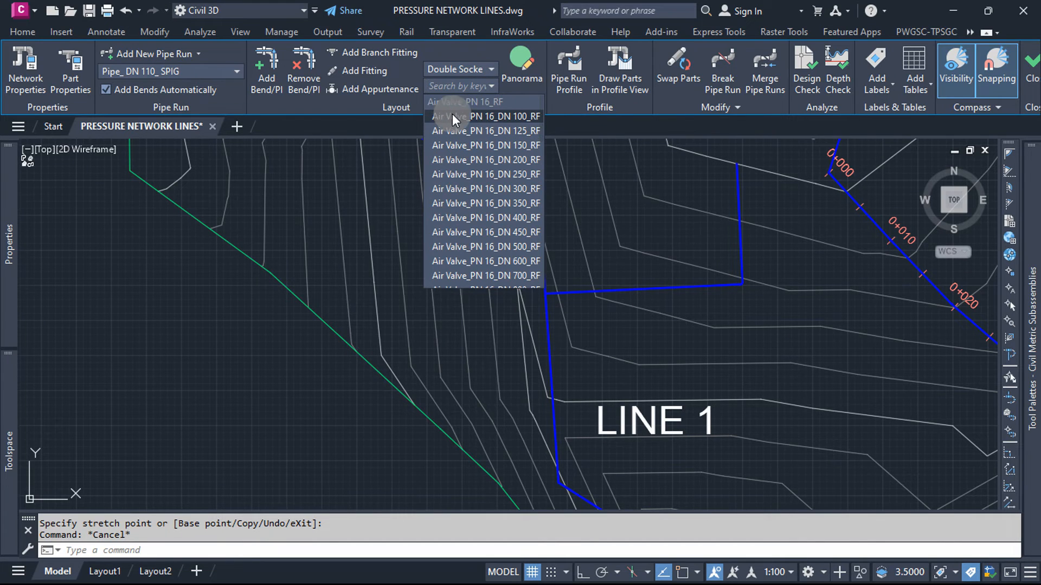
click(385, 84)
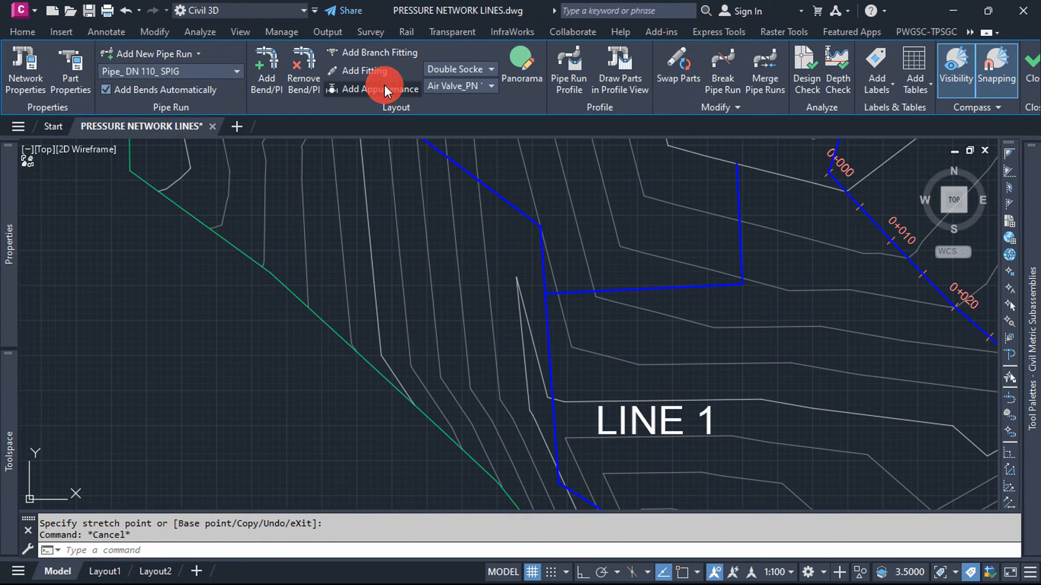
click(375, 92)
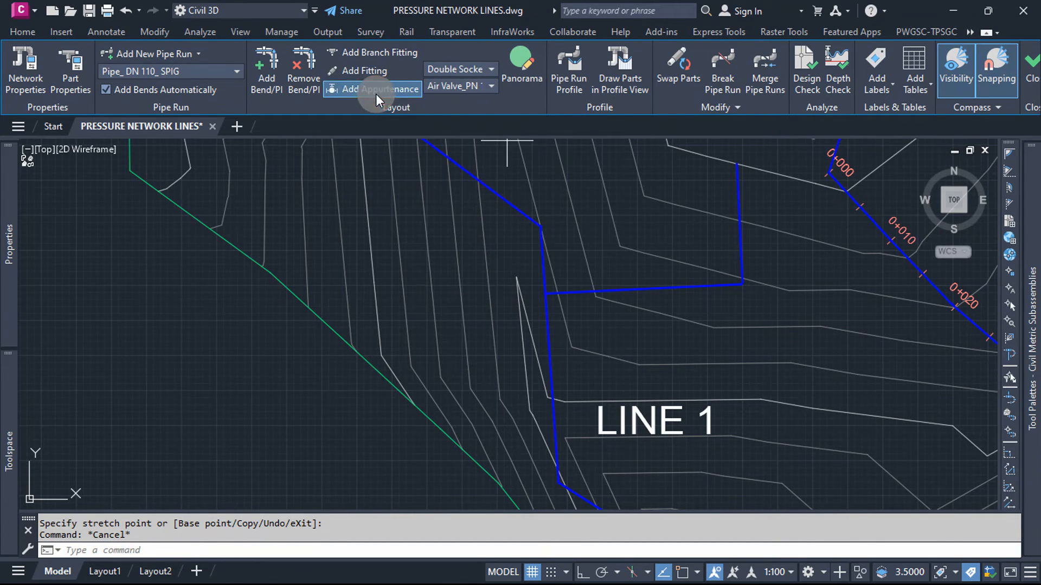
scroll(507, 174, up, 4)
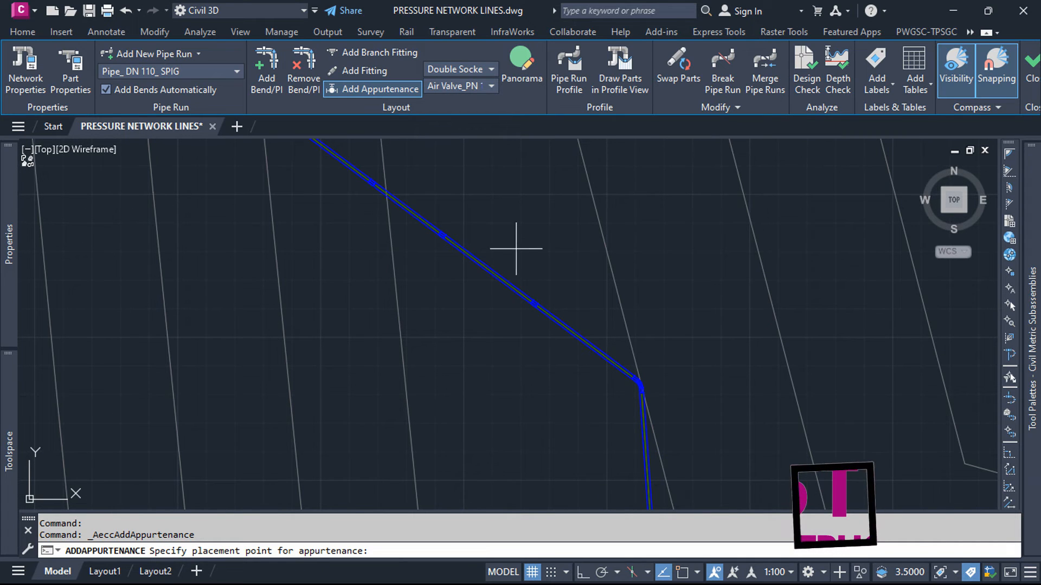
click(484, 265)
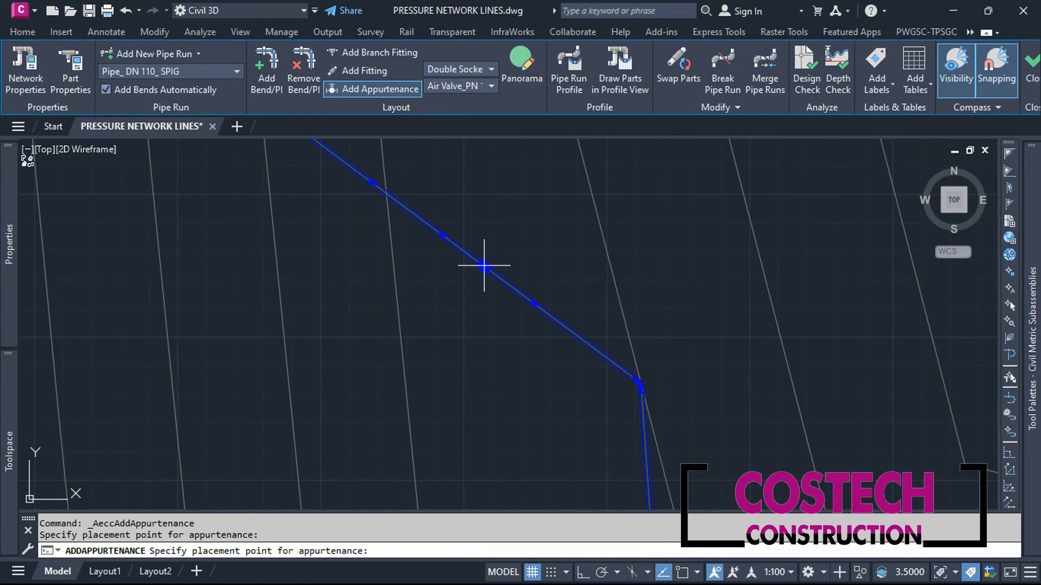
scroll(478, 275, up, 5)
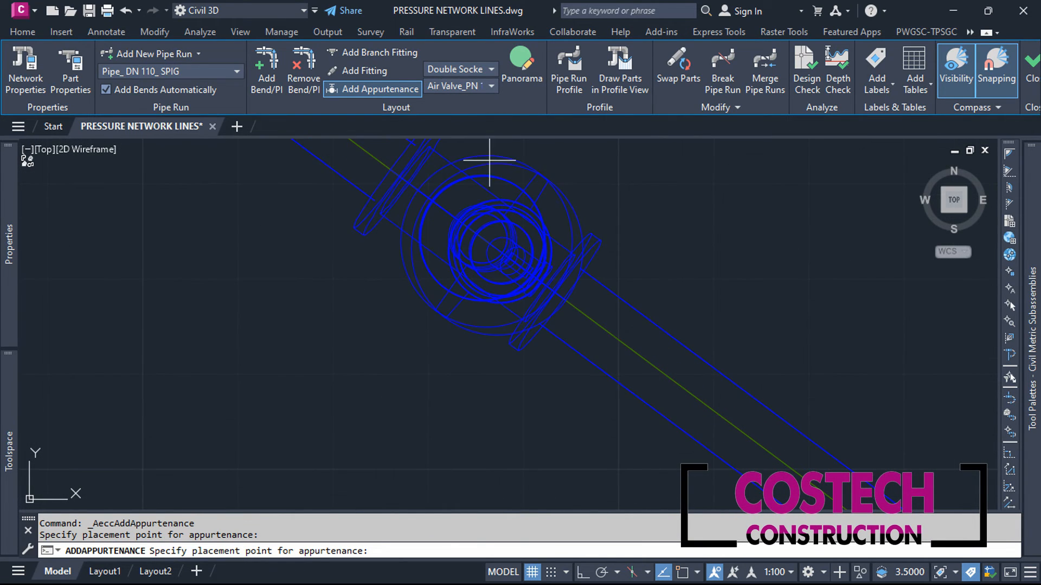
Step: Add a second air valve higher on the diagonal LINE 1 pipe, near its upper bend
scroll(517, 336, down, 5)
scroll(482, 290, down, 5)
scroll(355, 211, up, 5)
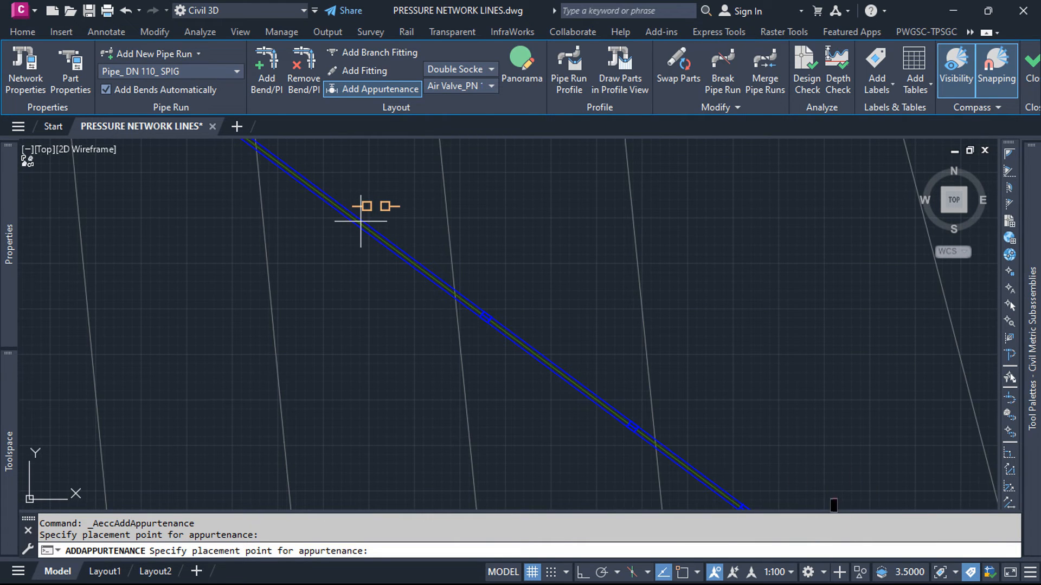
click(361, 222)
scroll(516, 316, down, 5)
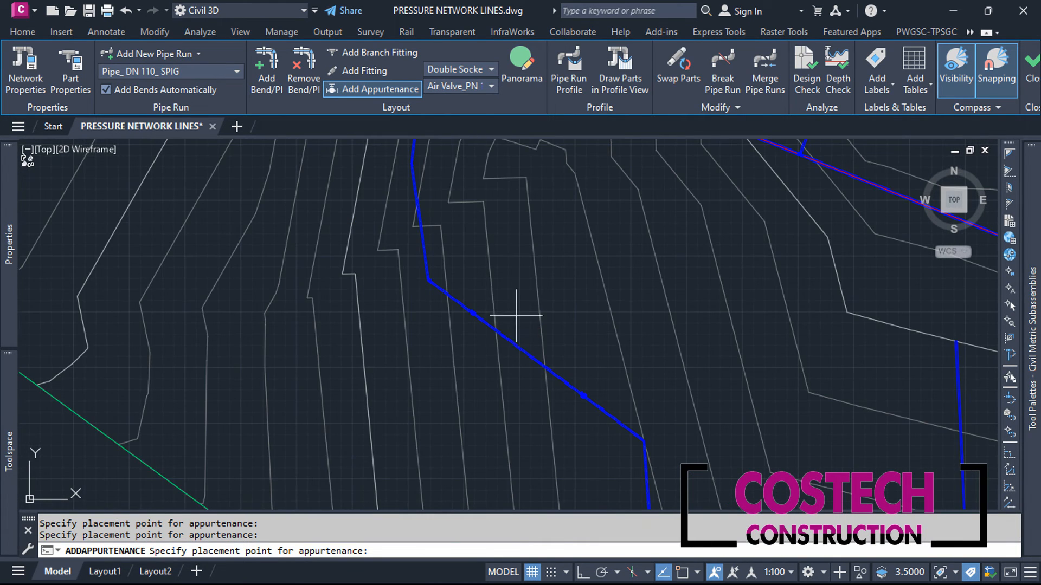
scroll(474, 298, down, 5)
key(Escape)
Step: Attach an Above Ground Hydrant_ 1219 mm Underground Height_ DN 100_ PN 16_ RF to the open upper end of the LINE 1 branch
scroll(505, 218, up, 4)
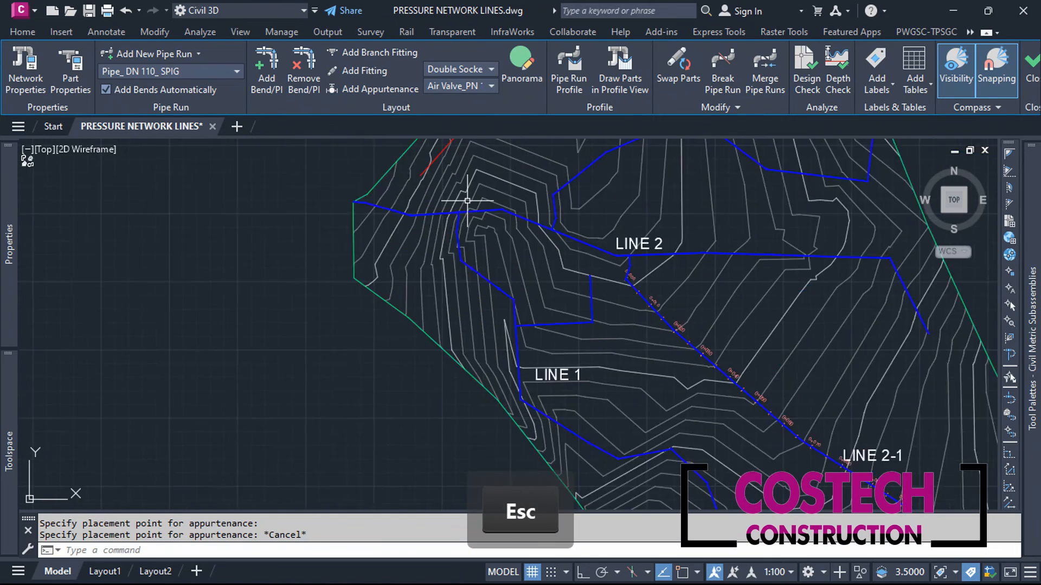
click(359, 93)
click(490, 90)
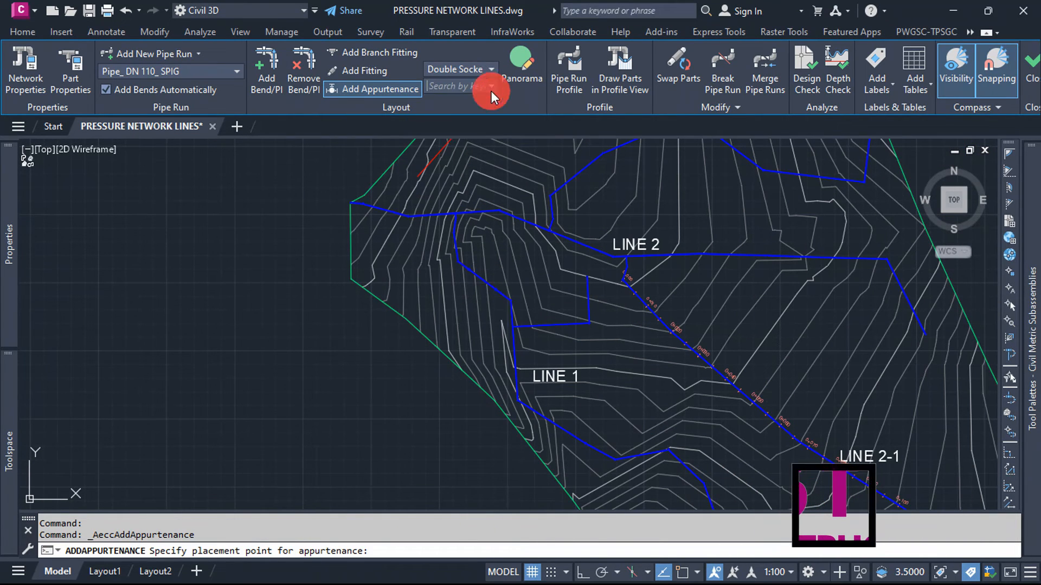
scroll(480, 217, down, 10)
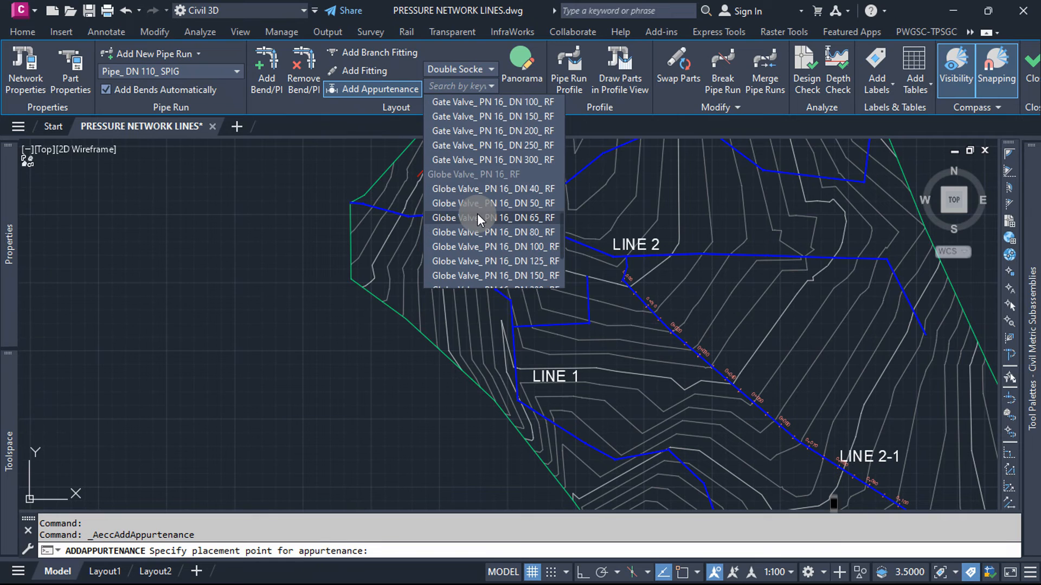
scroll(480, 219, down, 3)
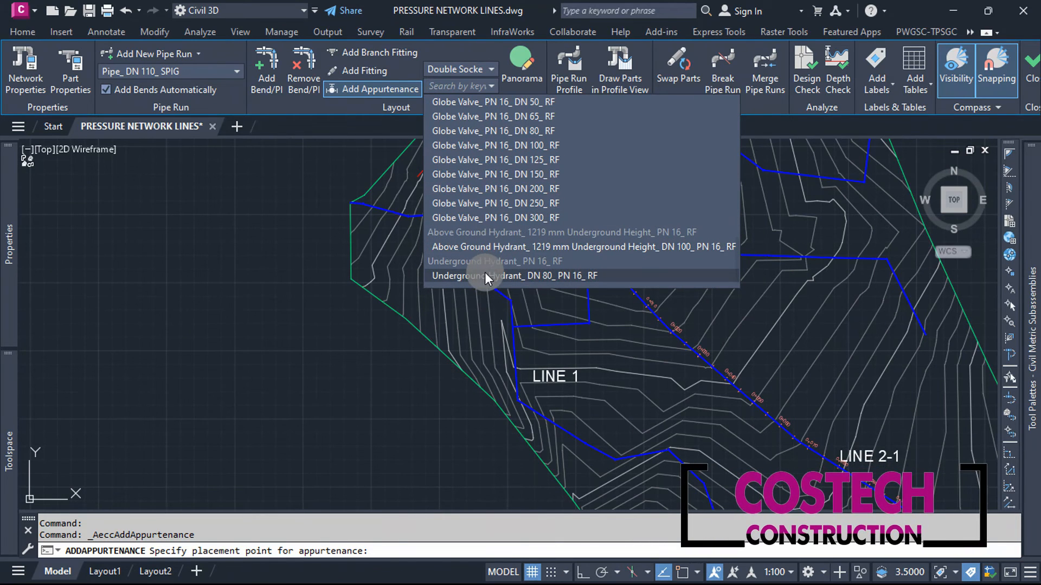
click(506, 247)
scroll(585, 271, up, 5)
scroll(638, 341, up, 4)
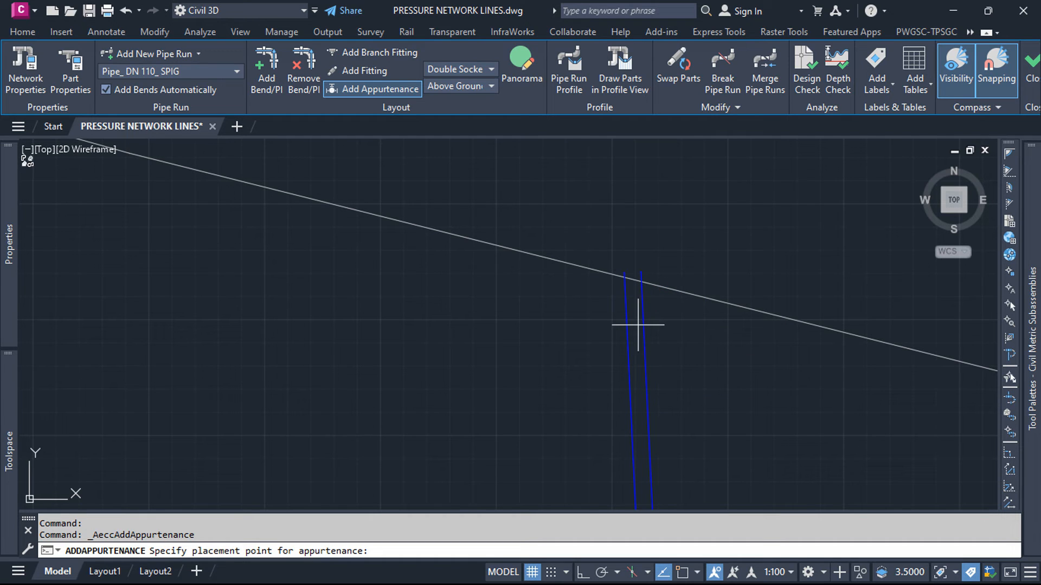
click(639, 270)
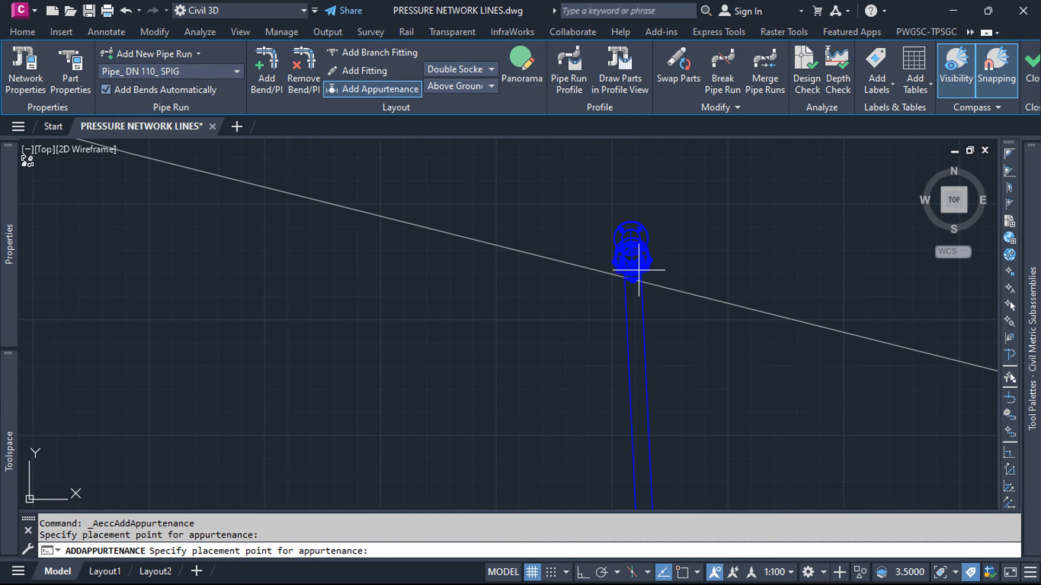
key(Escape)
scroll(591, 239, down, 5)
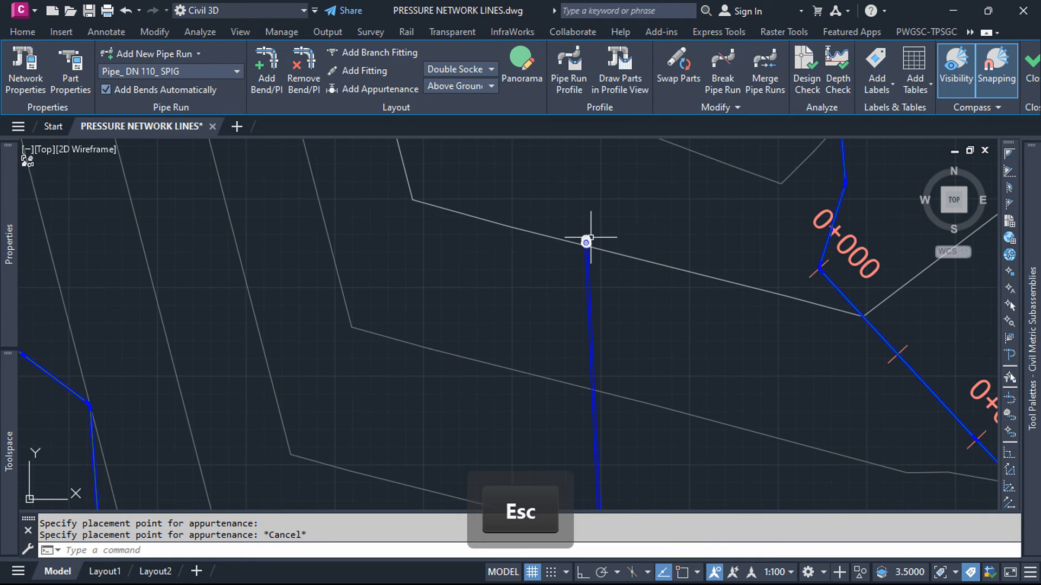
Step: Attach an Underground Hydrant_ DN 80_ PN 16_ RF to the open southern end of LINE 1 at the green surface boundary
scroll(591, 238, down, 5)
click(407, 93)
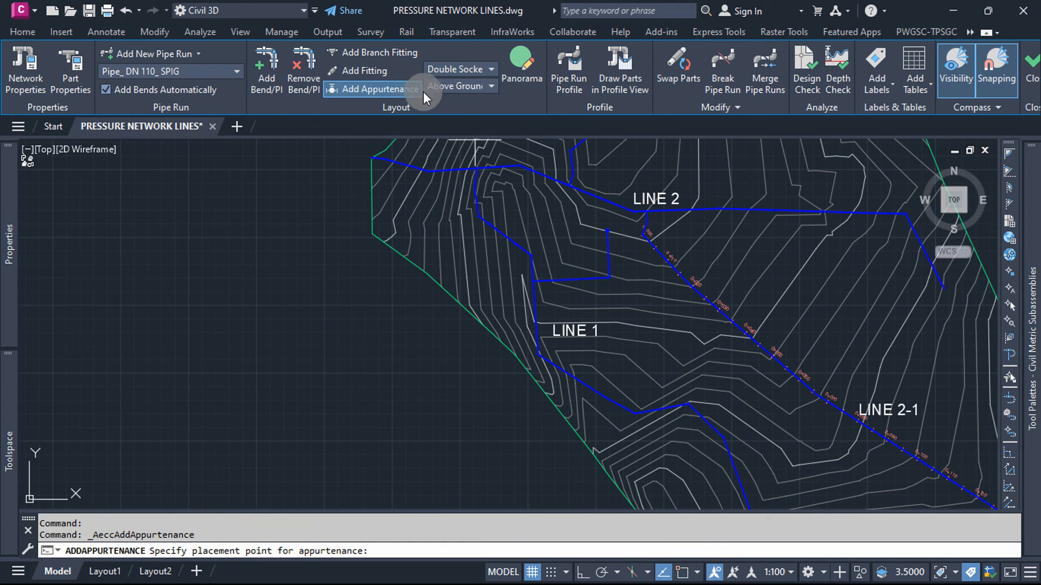
click(460, 86)
scroll(484, 231, down, 5)
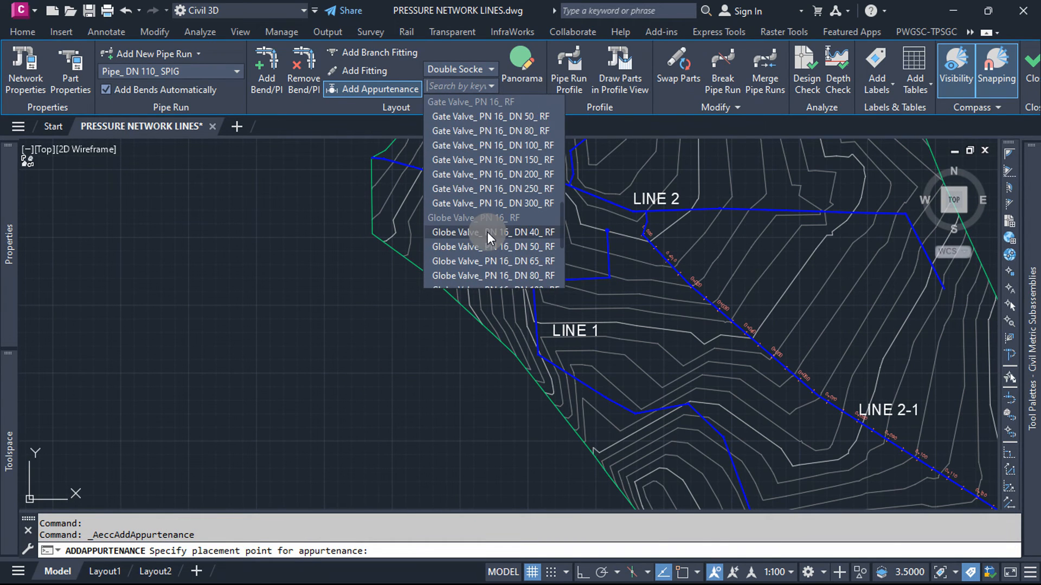
scroll(487, 232, down, 3)
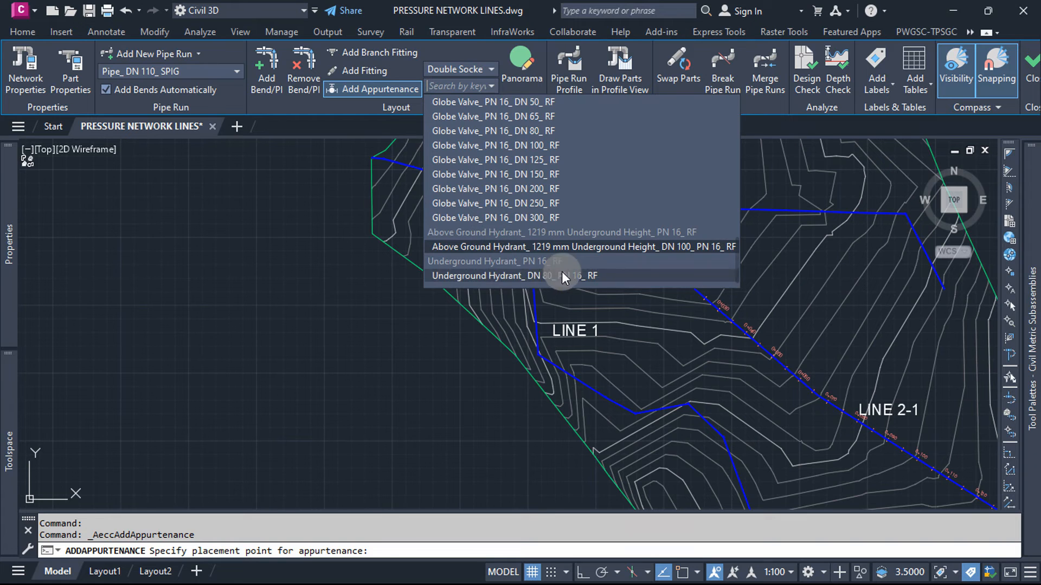
click(515, 274)
scroll(521, 247, down, 5)
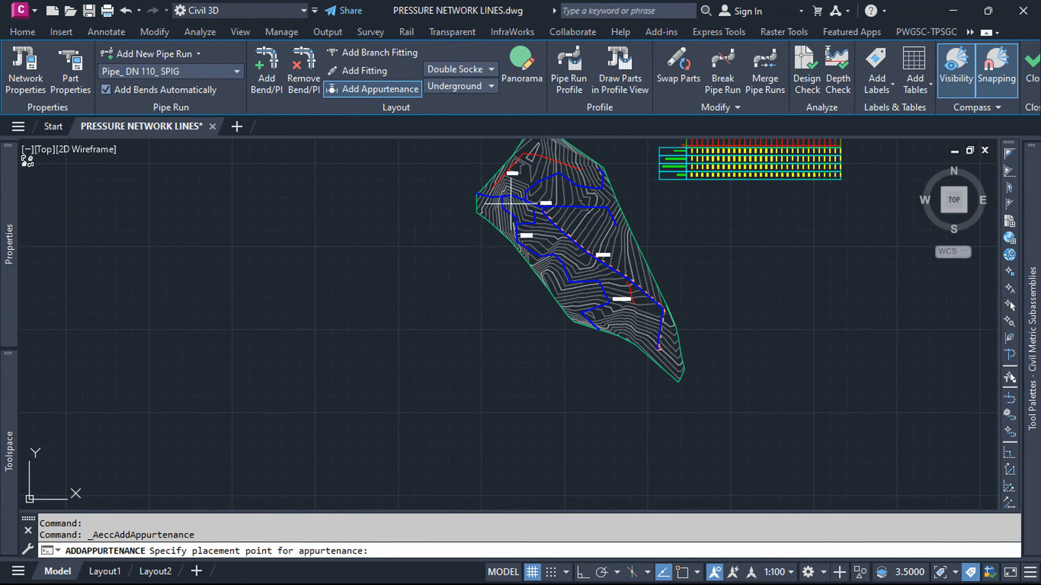
scroll(583, 310, up, 10)
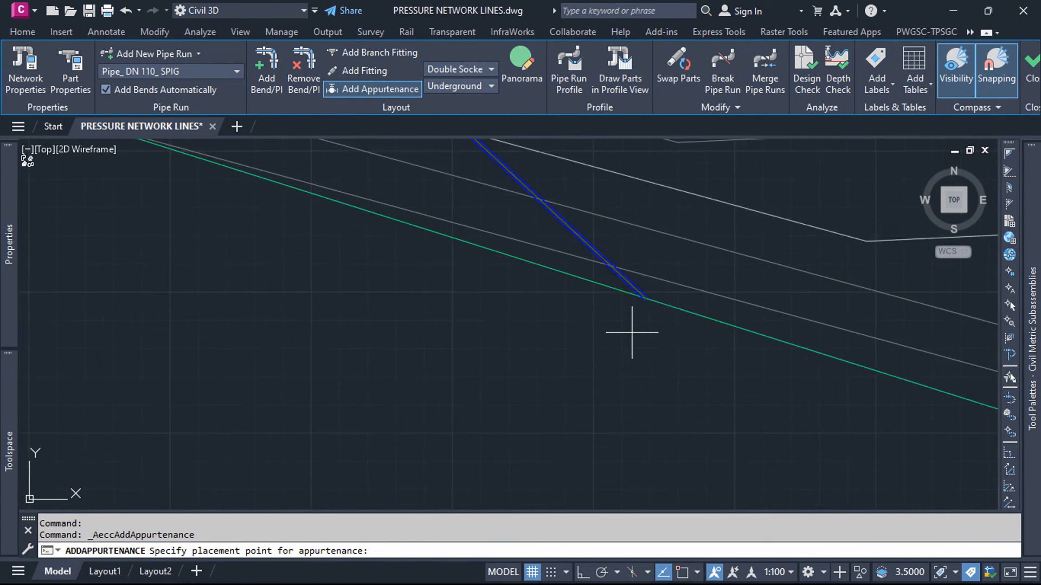
scroll(655, 296, up, 2)
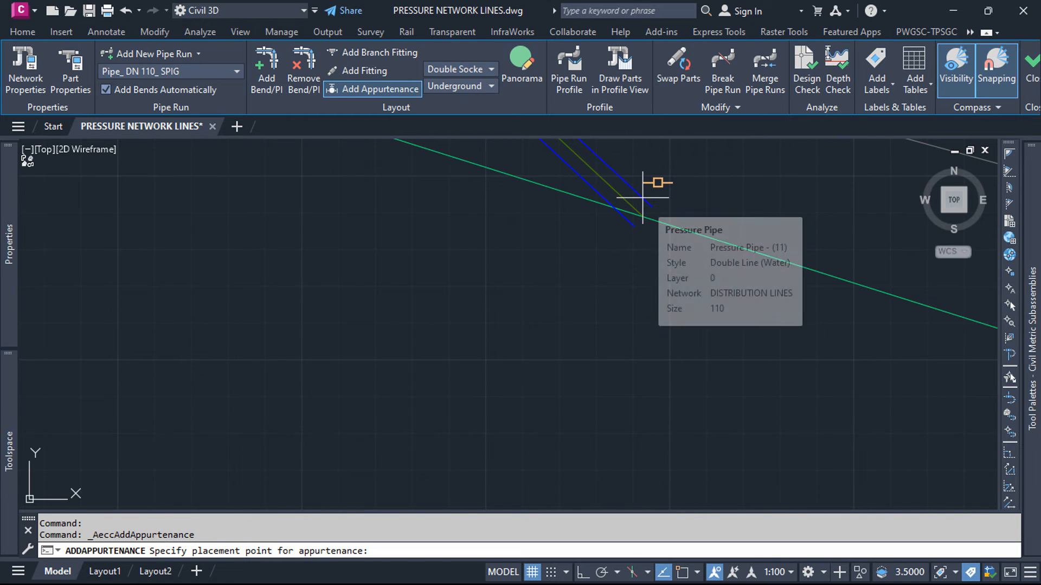
click(656, 217)
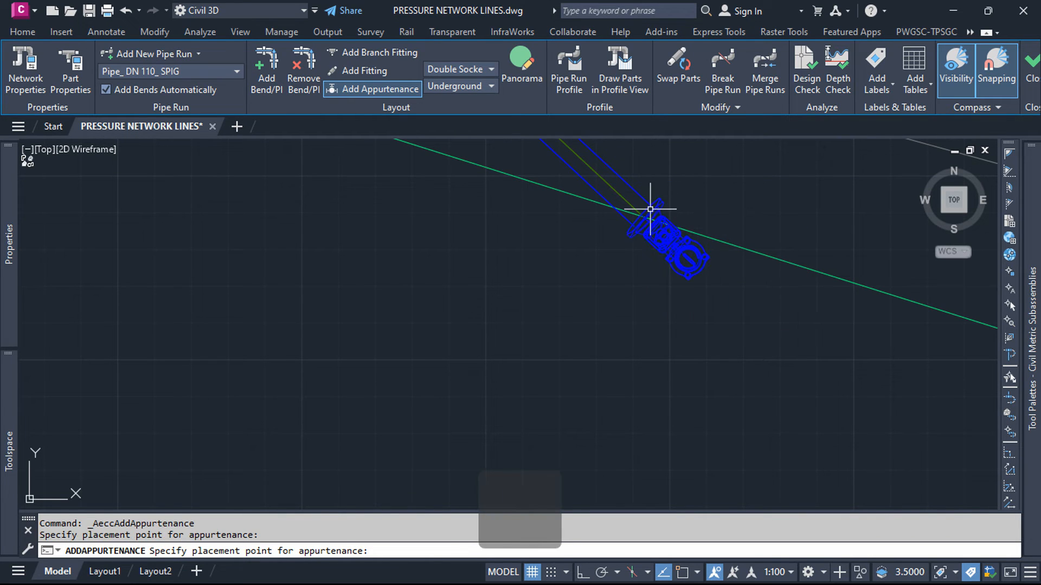
key(Escape)
Step: Stretch the hydrant end of LINE 1's last pipe a short distance northeast, away from the green boundary into the surface
scroll(610, 315, down, 4)
click(583, 268)
scroll(612, 286, up, 3)
click(650, 298)
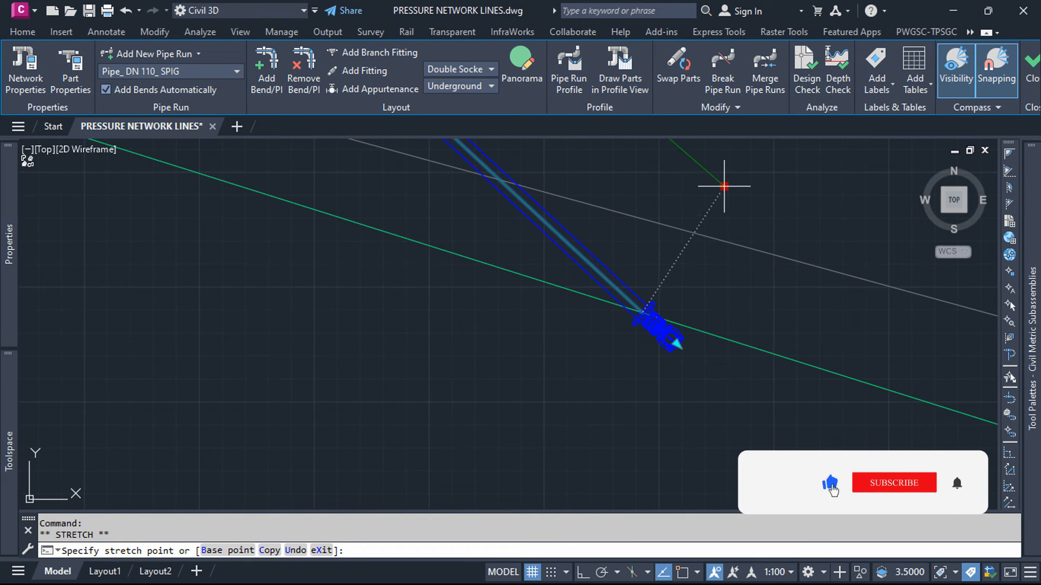
click(725, 185)
key(Escape)
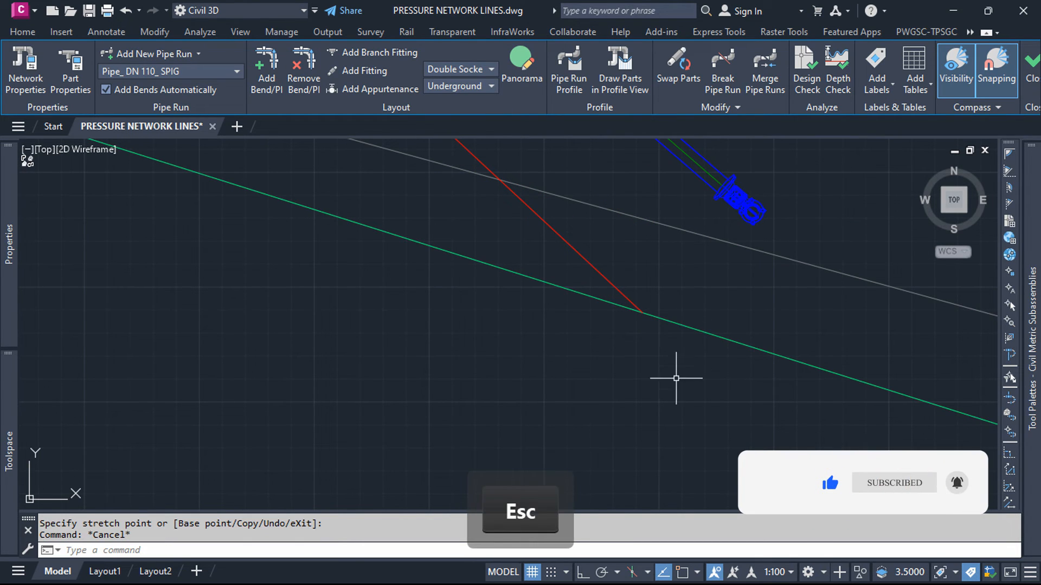
key(Escape)
scroll(664, 396, down, 3)
scroll(674, 375, down, 3)
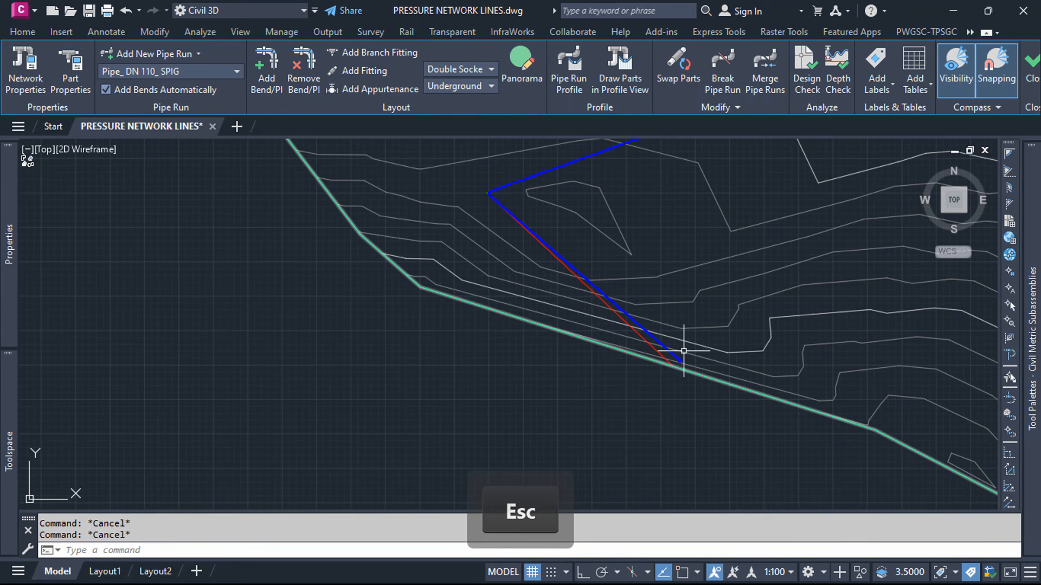
Step: Inspect the underground hydrant and its connected pipe in 3D with the Object Viewer, orbiting around the joint
scroll(705, 353, up, 3)
scroll(671, 355, up, 3)
scroll(750, 357, up, 3)
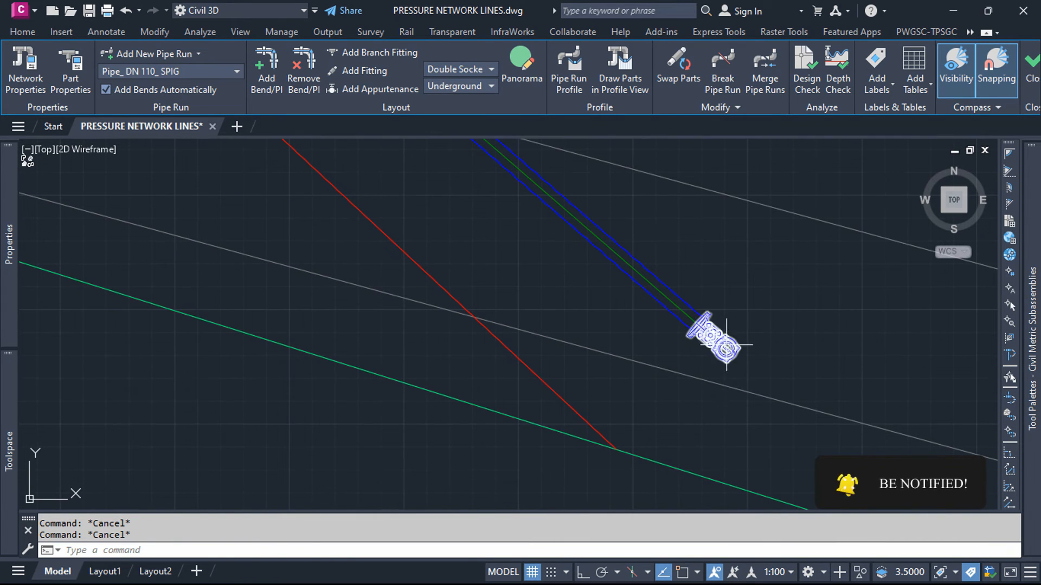
click(745, 361)
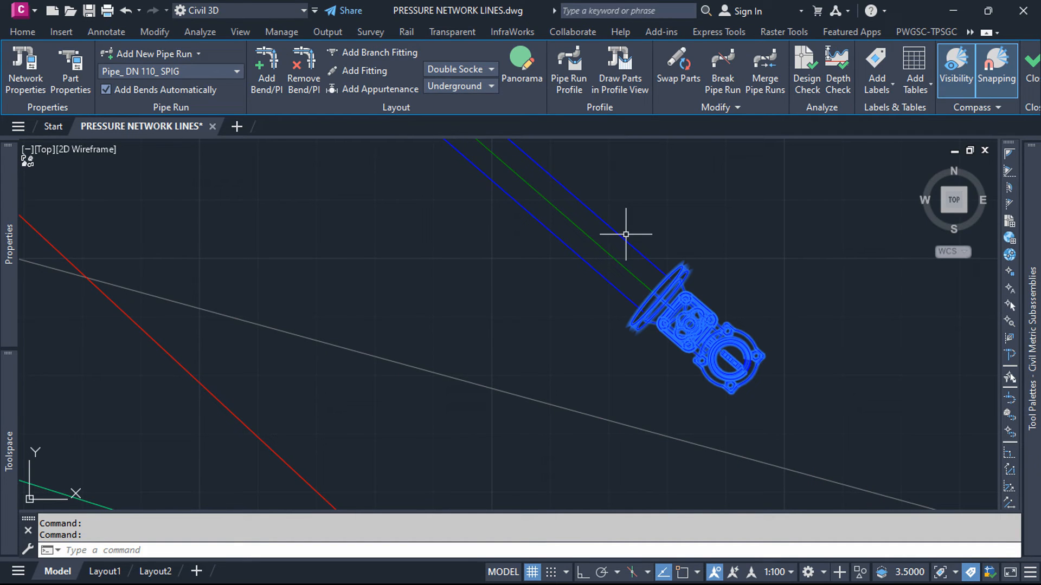
click(621, 234)
right_click(672, 199)
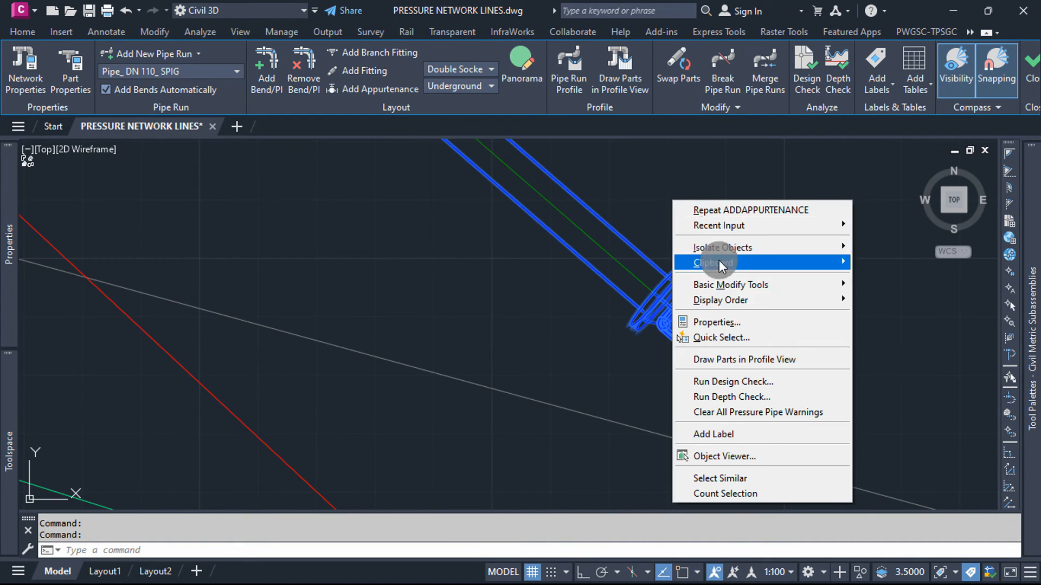
click(725, 457)
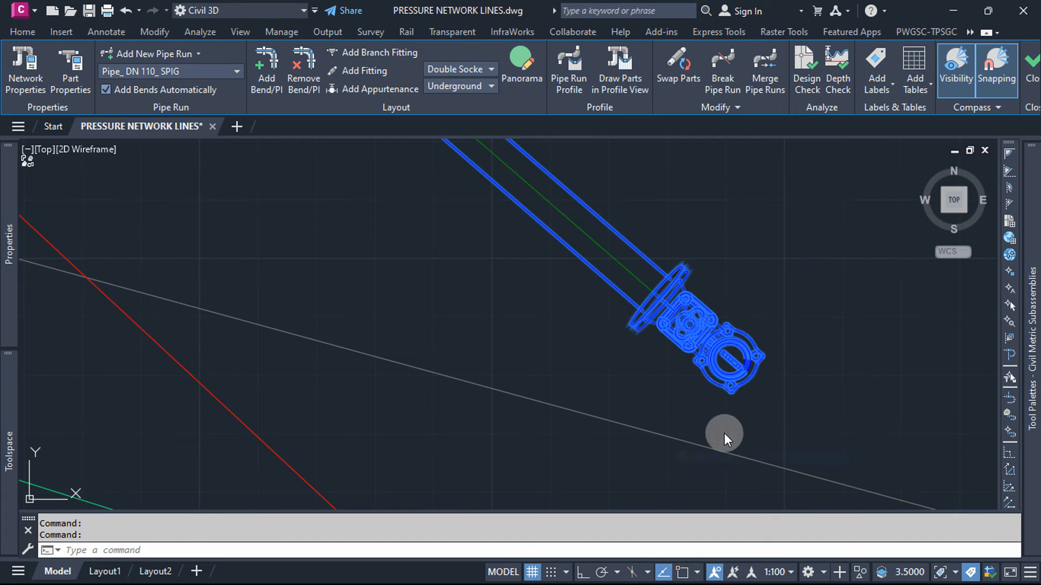
scroll(777, 506, up, 5)
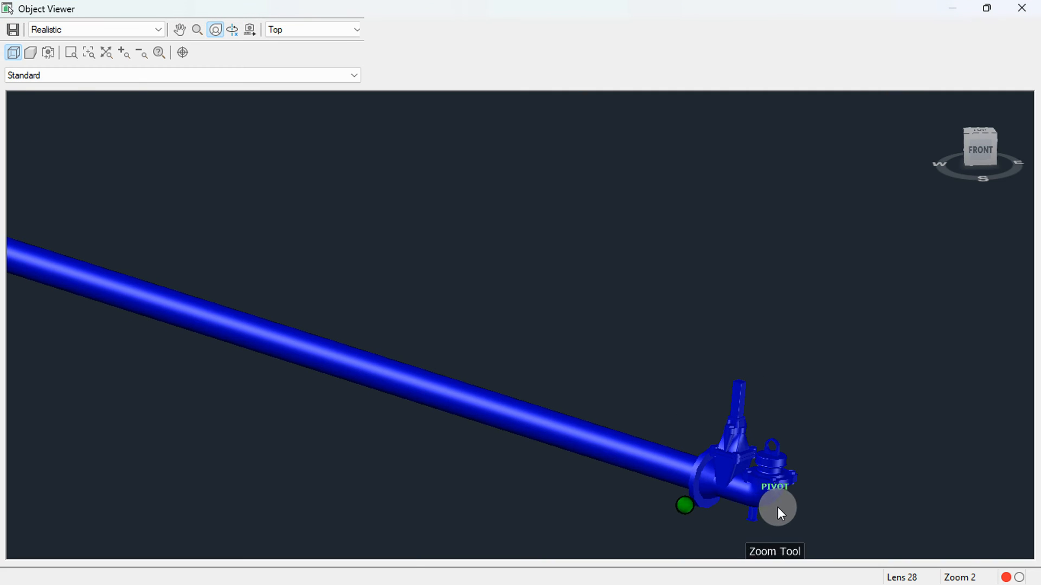
drag(705, 456, 837, 473)
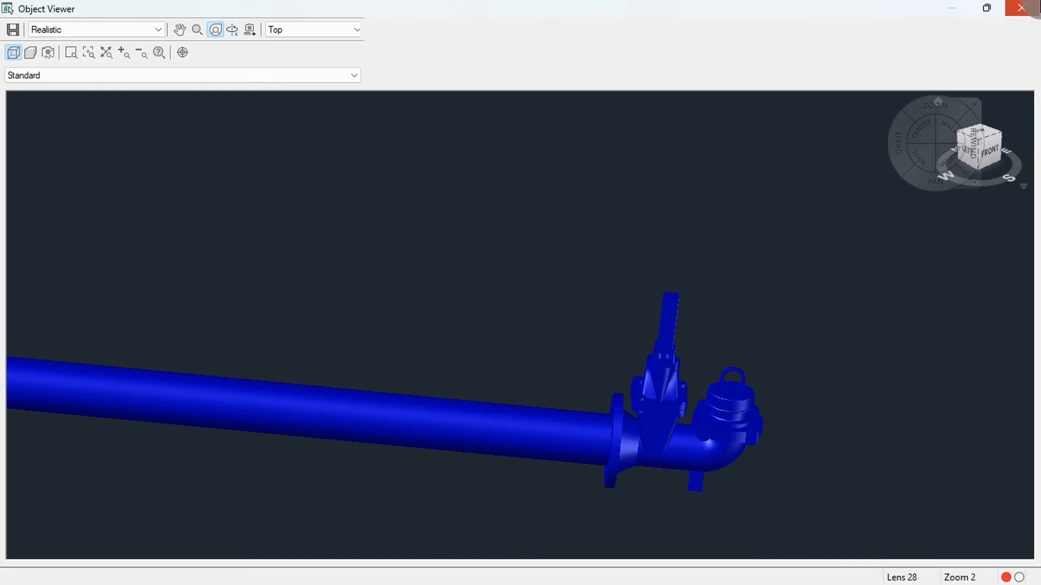
click(1020, 7)
scroll(690, 412, down, 3)
scroll(677, 373, down, 2)
key(Escape)
Step: Configure the LINE 1 pipe run profile to draw in a new profile view with an offset distance of 1.2 m
scroll(599, 424, down, 3)
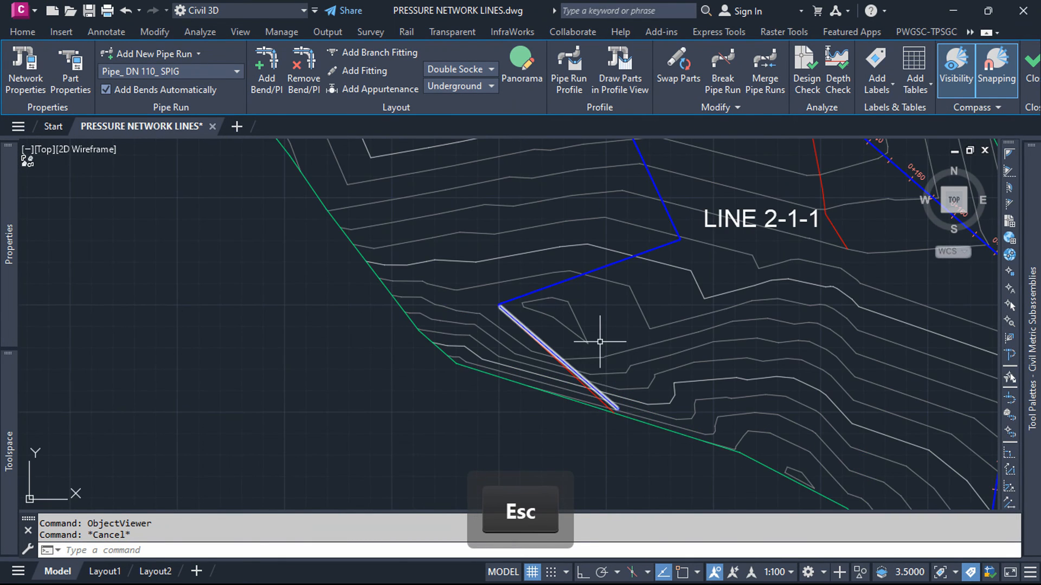
scroll(599, 341, down, 5)
scroll(515, 271, down, 3)
scroll(518, 252, up, 5)
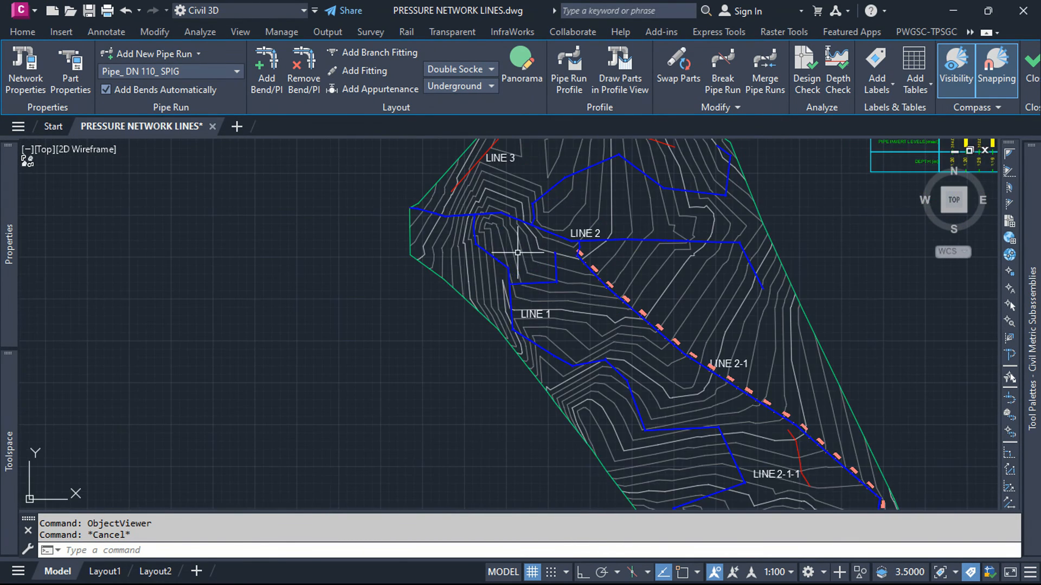
click(480, 246)
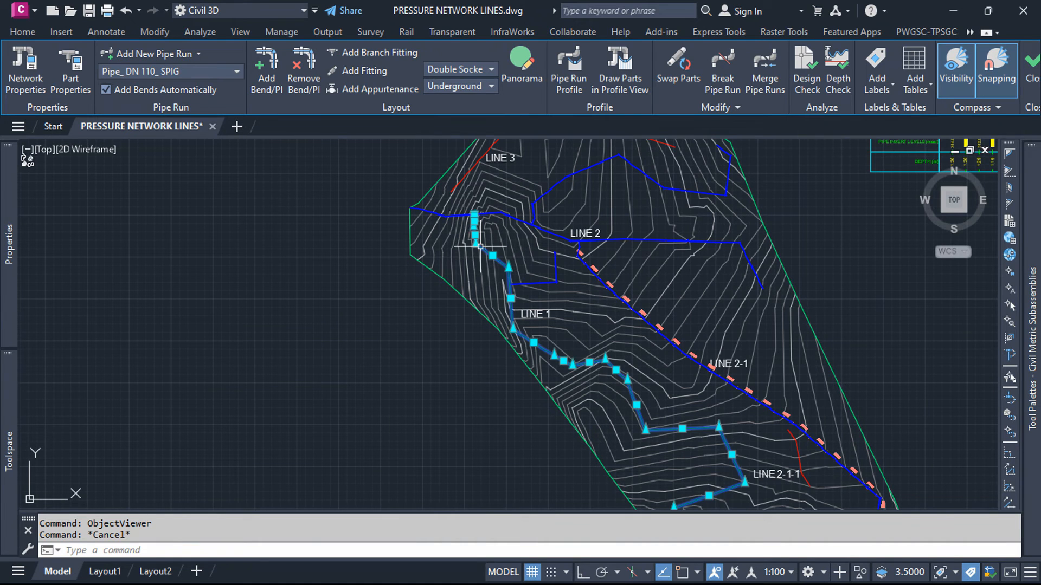
click(578, 74)
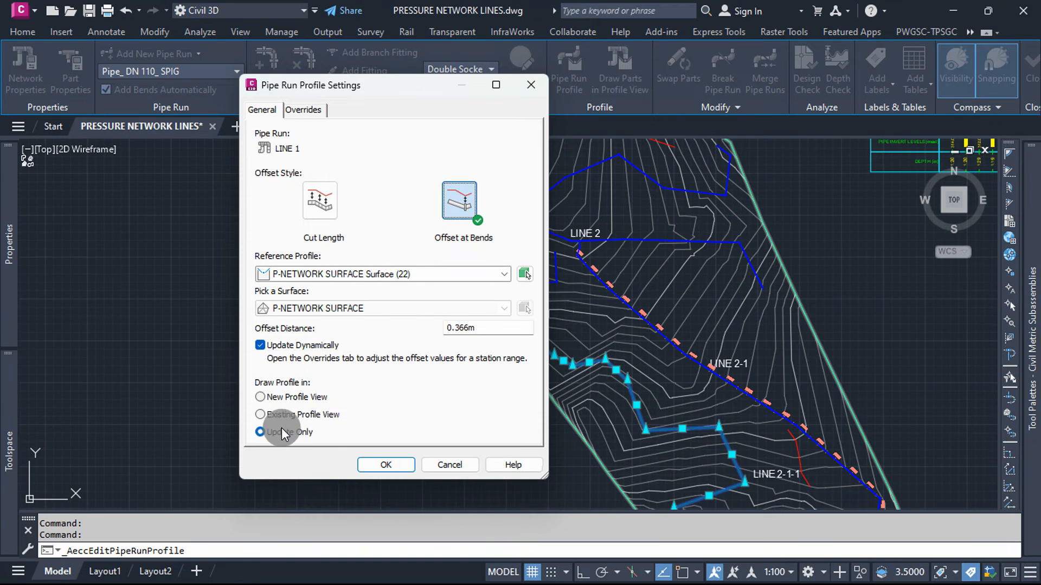
click(287, 399)
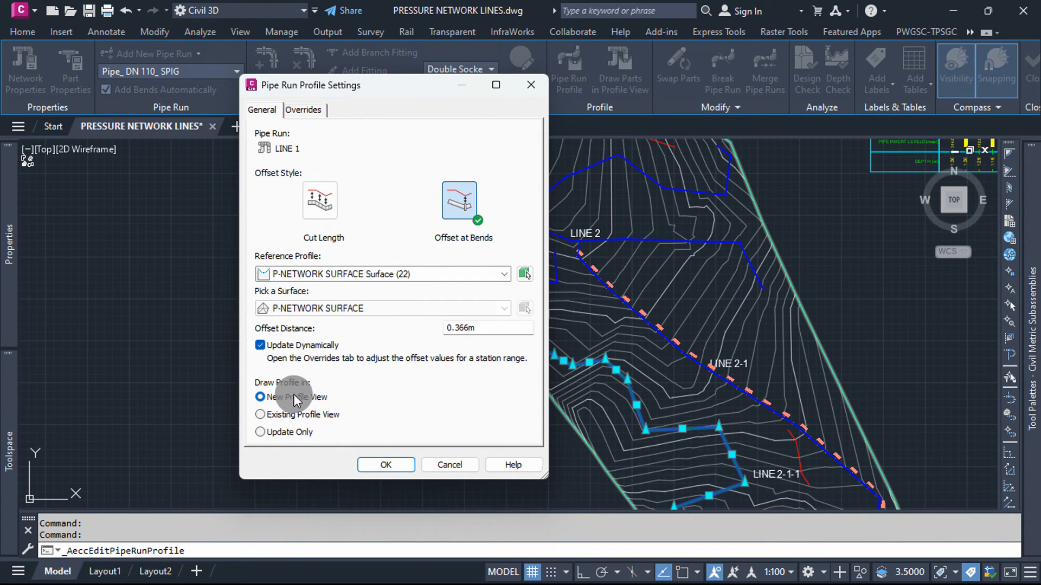
double_click(483, 324)
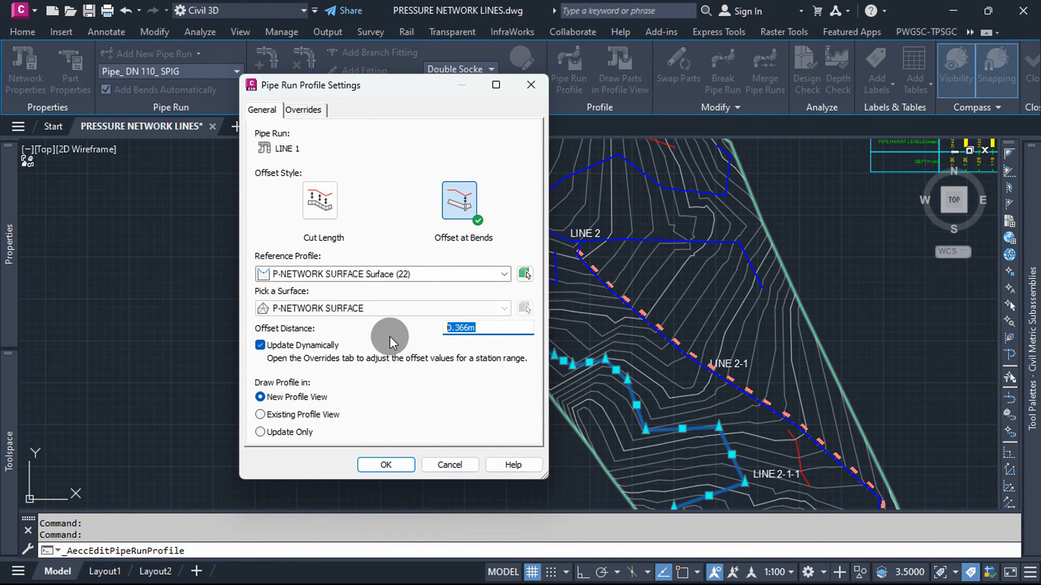
text(1.2)
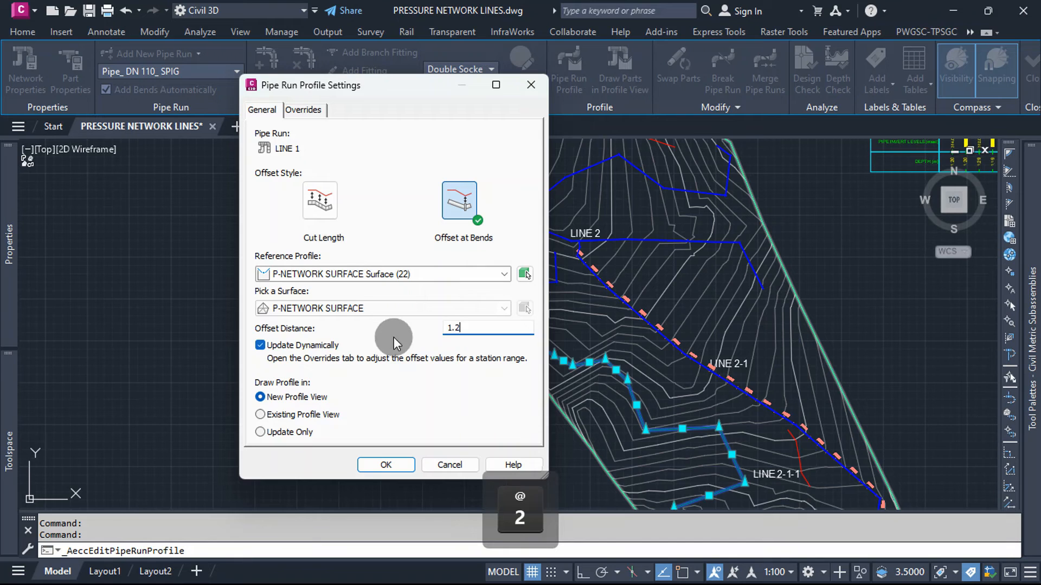
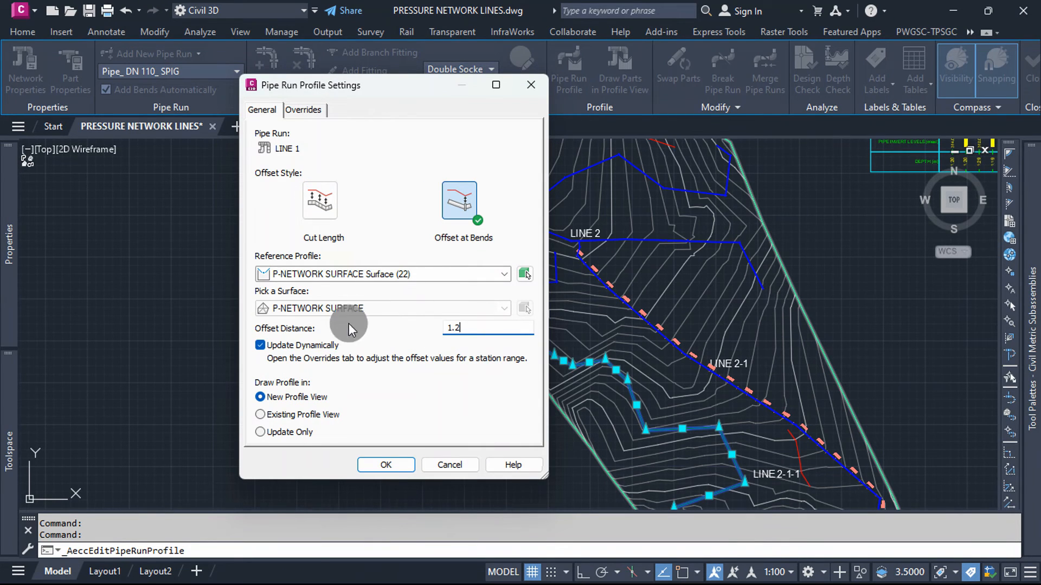
Step: Accept the LINE 1 pipe run profile settings and use the Costech Style PV profile view style
click(385, 465)
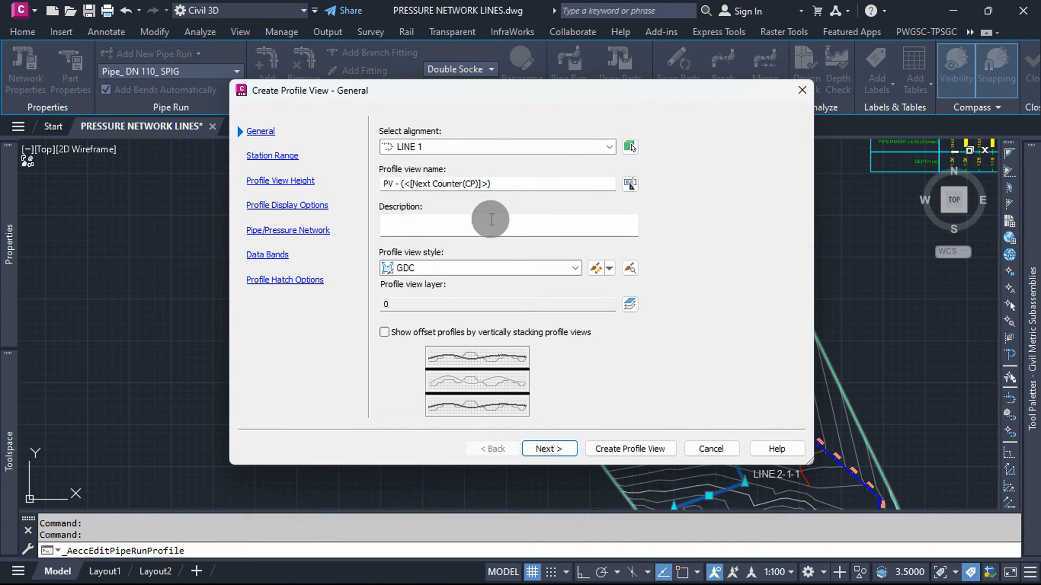
click(575, 268)
click(443, 295)
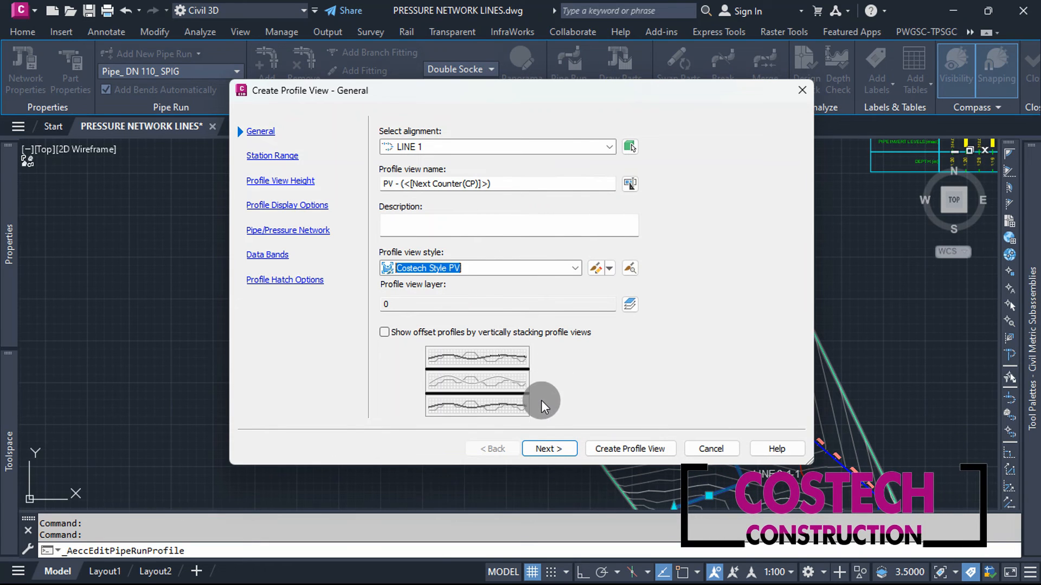
click(547, 448)
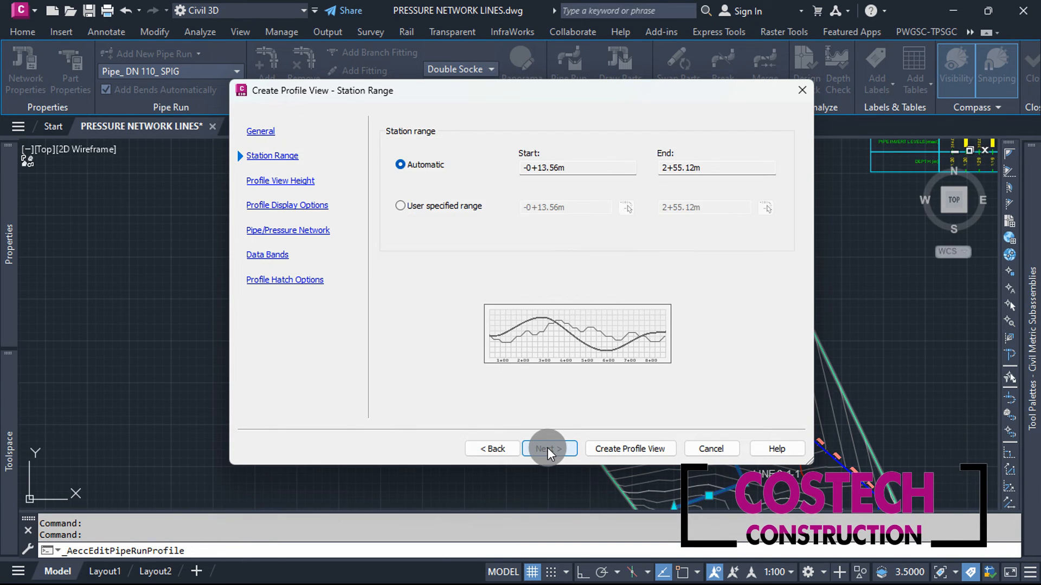
Step: Limit the profile view to a user-specified station range starting at 0, keeping the end at 2+55.12m
click(448, 204)
drag(582, 210, 477, 211)
text(0)
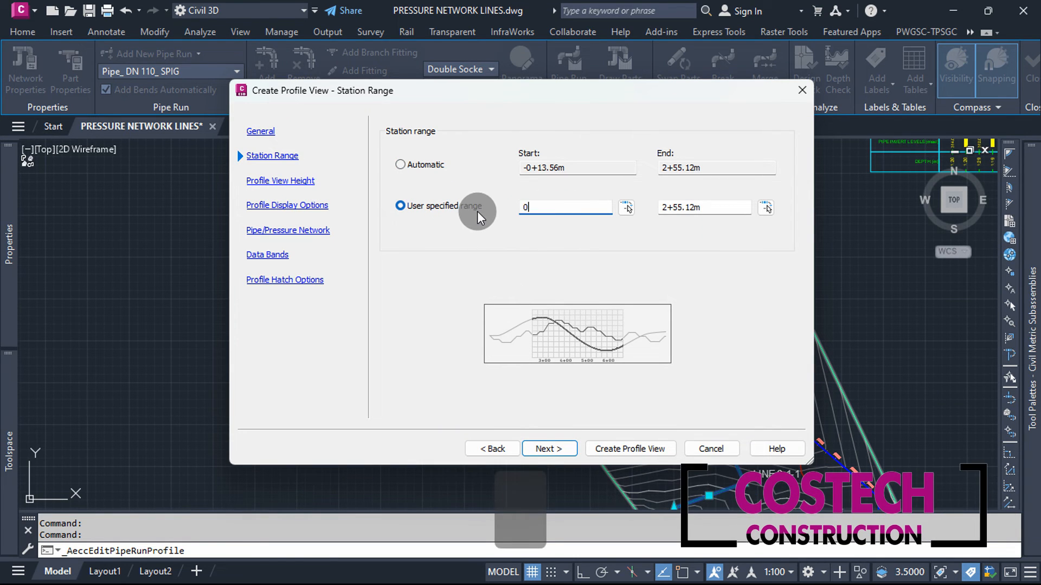
click(711, 210)
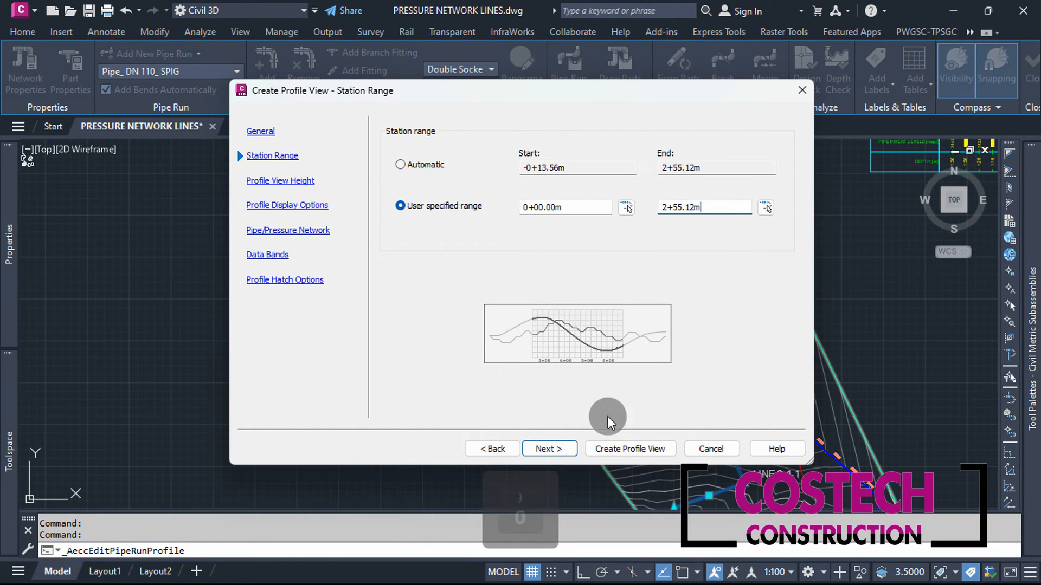
click(567, 446)
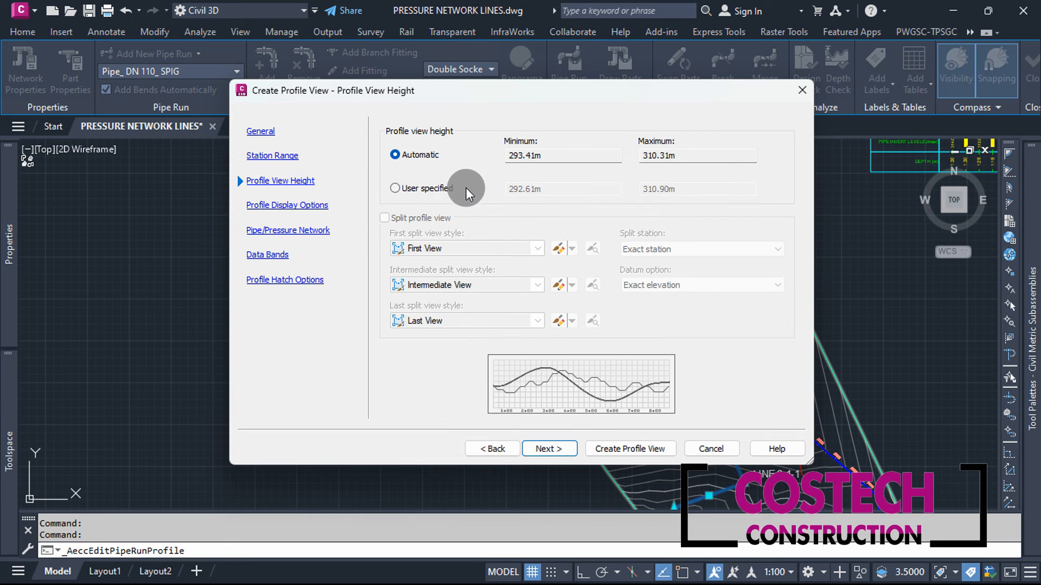
Step: Set a user-specified profile view height with a minimum of 290 m and a maximum of 313 m
click(454, 188)
double_click(505, 191)
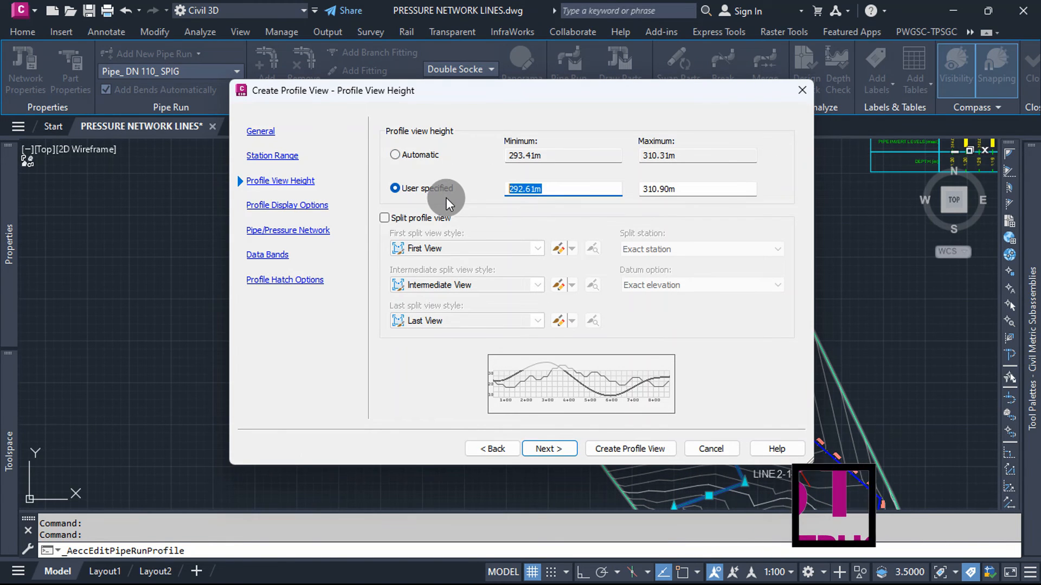
text(290)
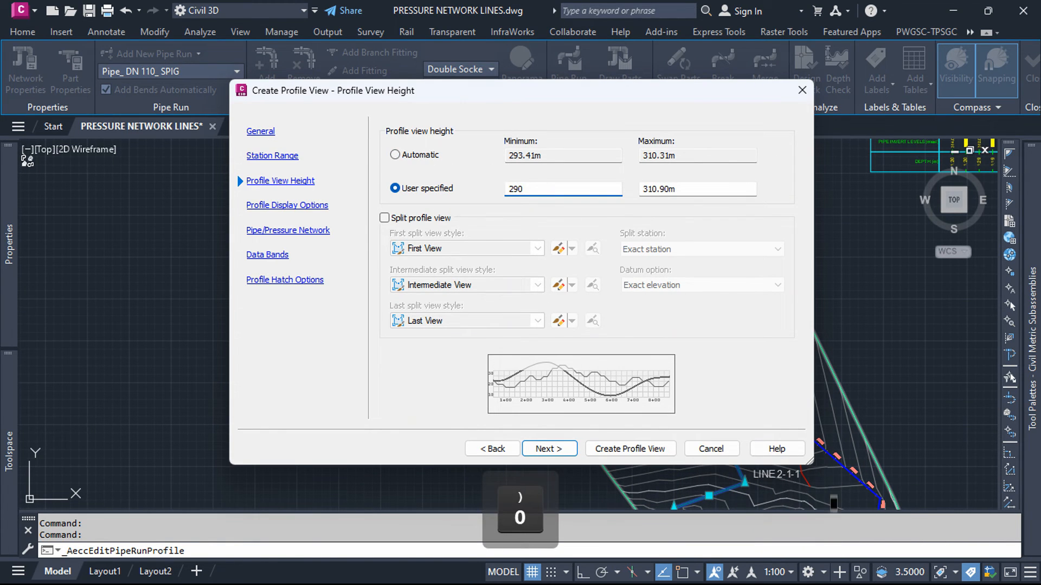
key(Tab)
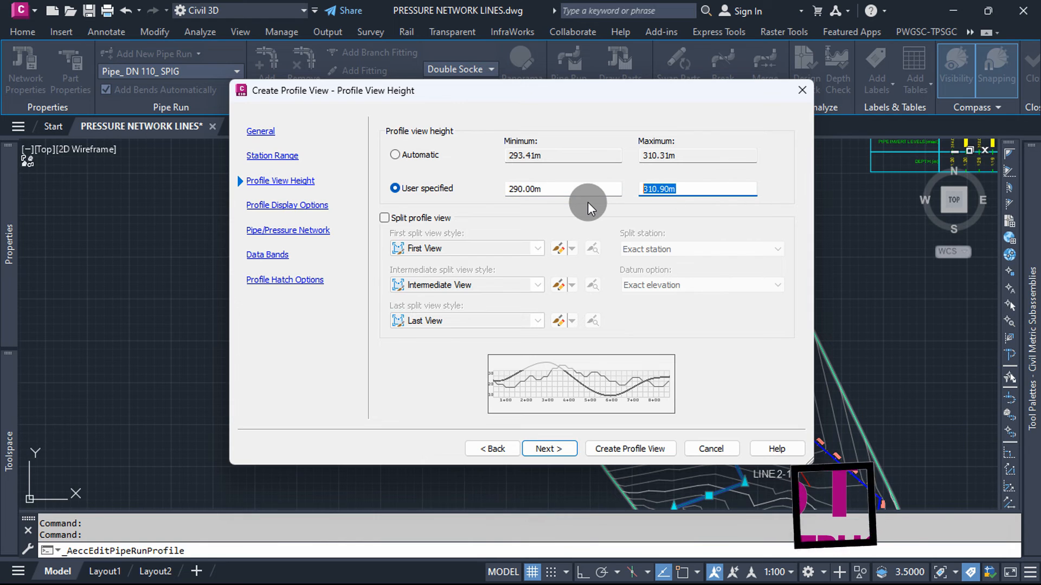
text(313)
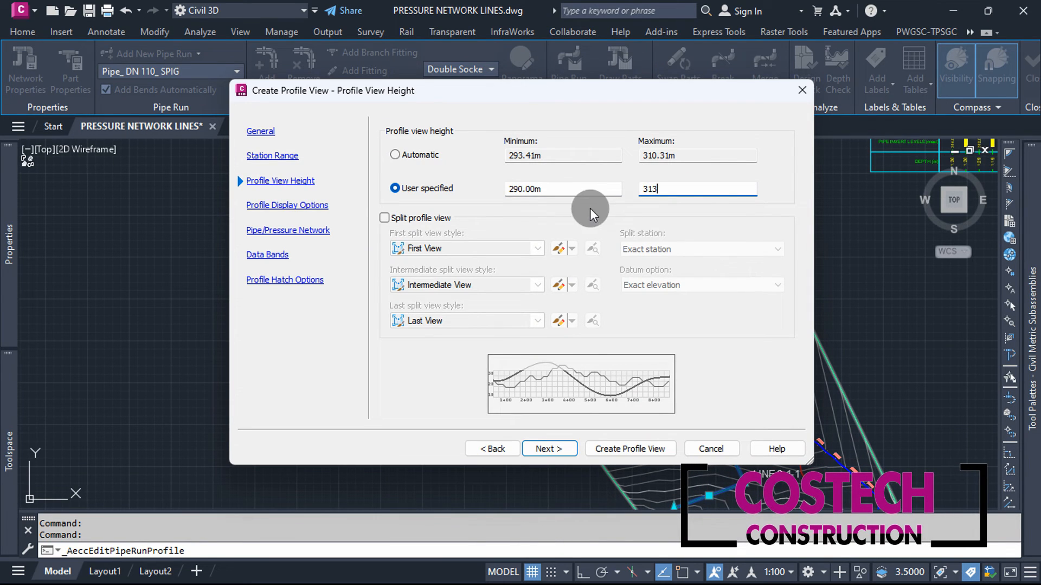
click(547, 450)
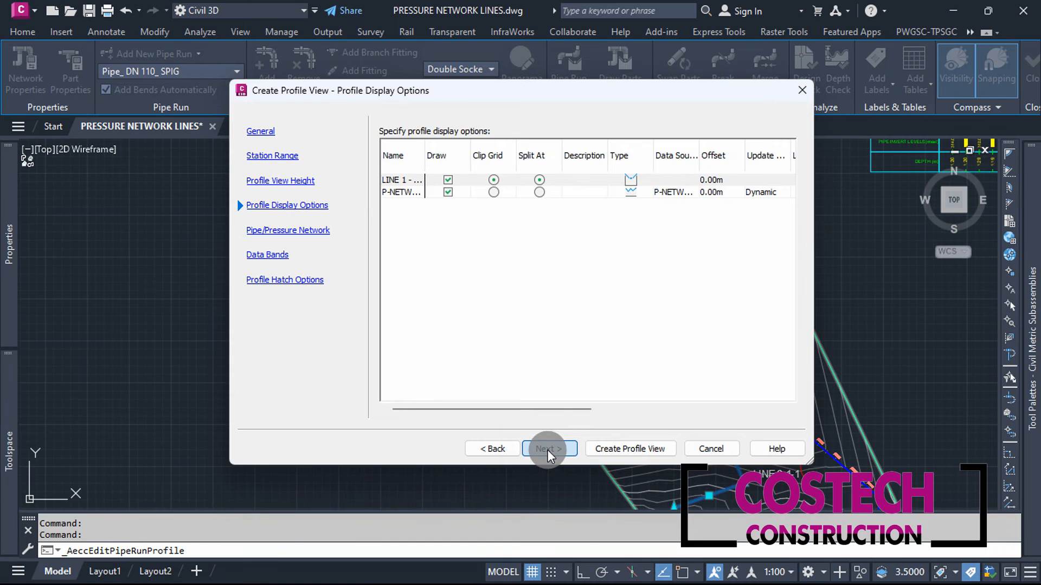
Step: Keep the selected DISTRIBUTION LINES parts drawn in the profile view and assign the Costech Construction WATER BANDS band set
click(548, 450)
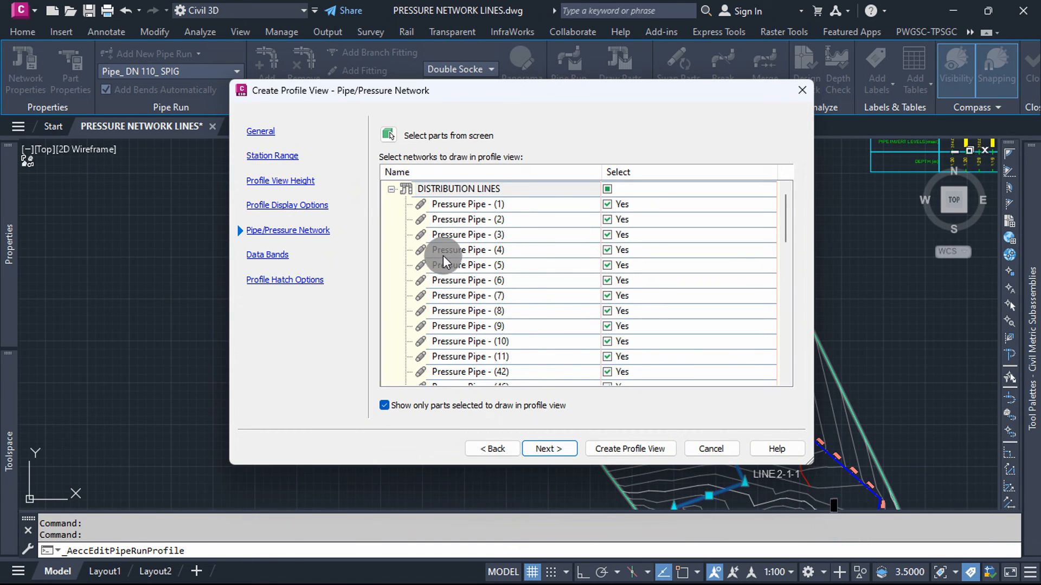
scroll(525, 277, down, 10)
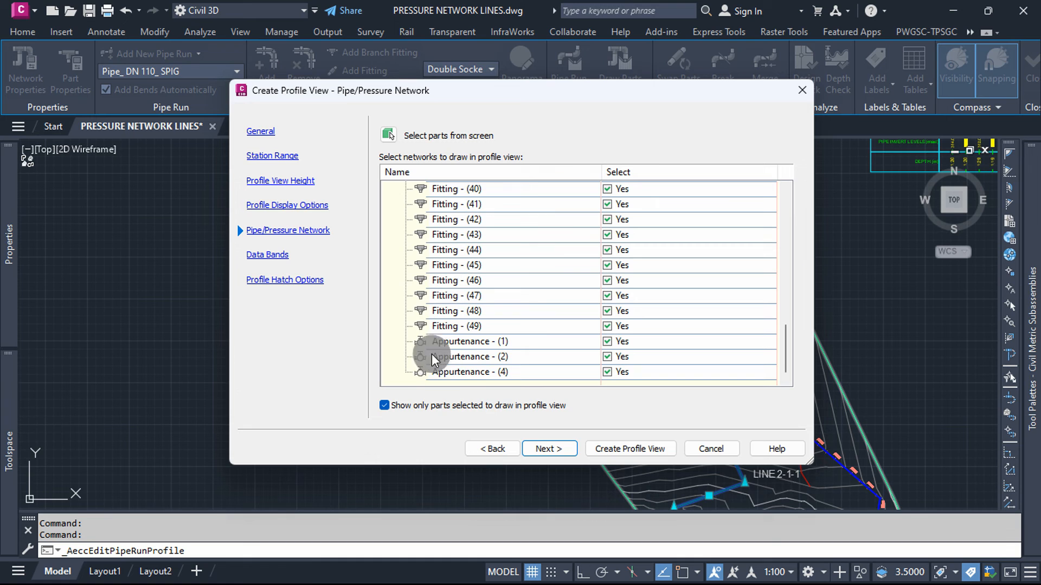
scroll(507, 336, up, 10)
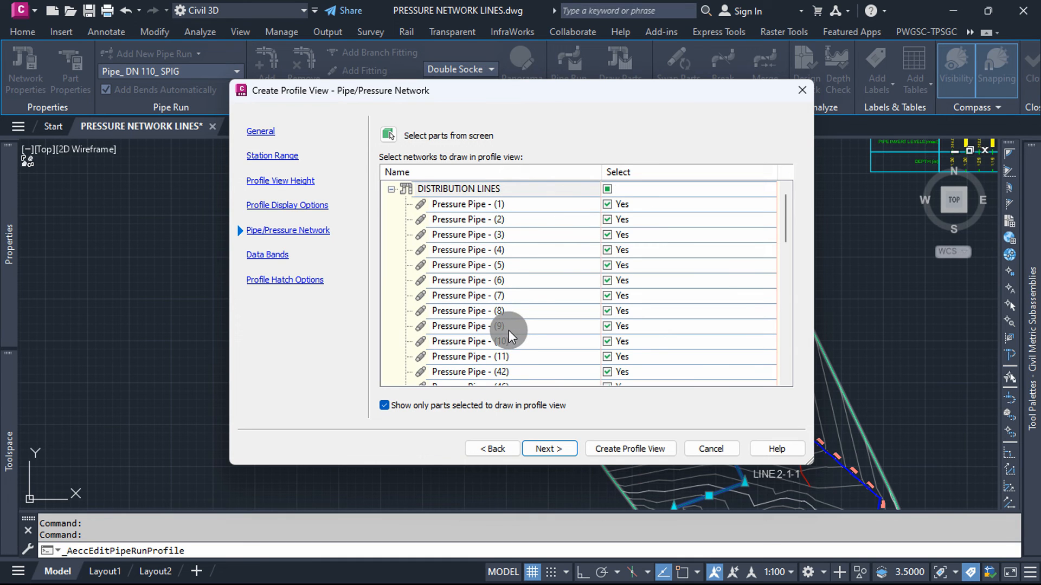
click(542, 448)
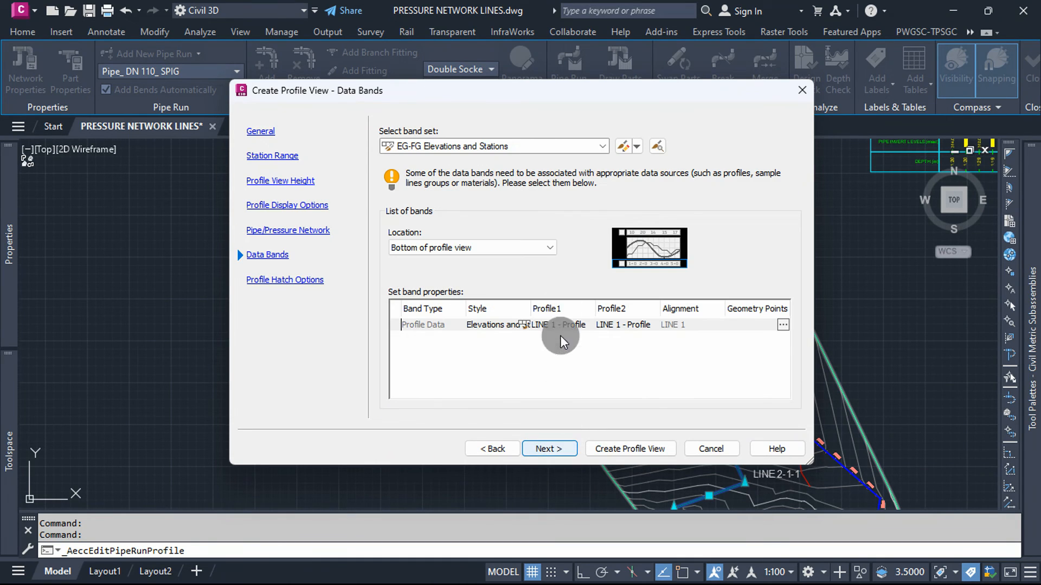
click(591, 150)
click(512, 170)
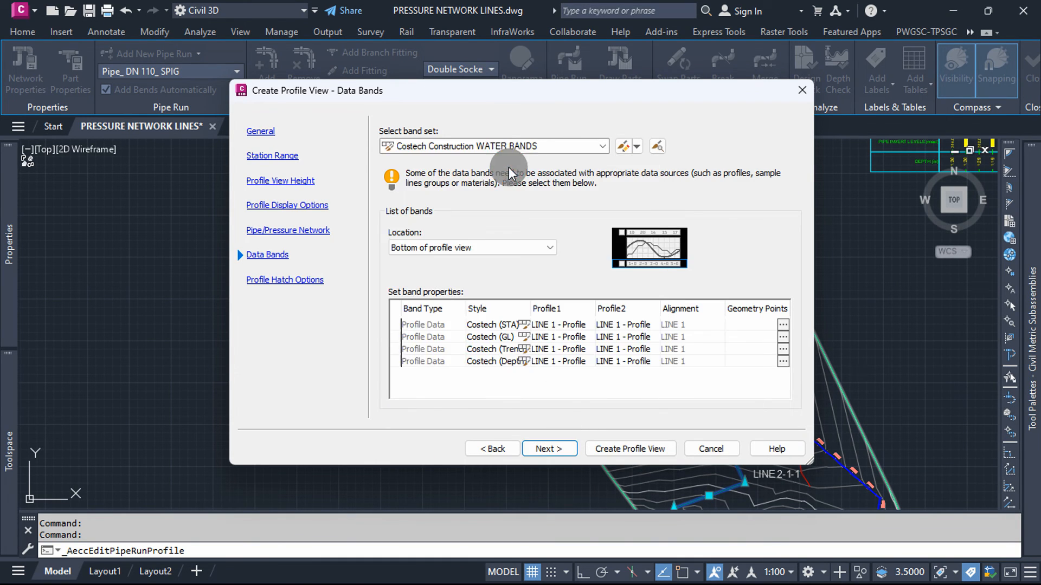
click(559, 450)
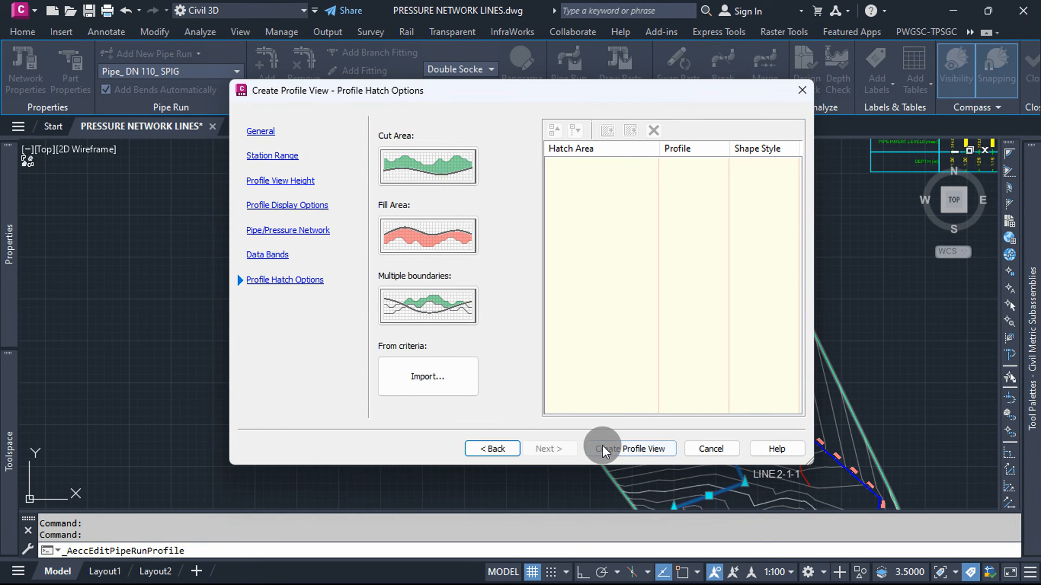
Step: Create the LINE 1 profile view and place it in the empty area east of the existing profile view
click(603, 448)
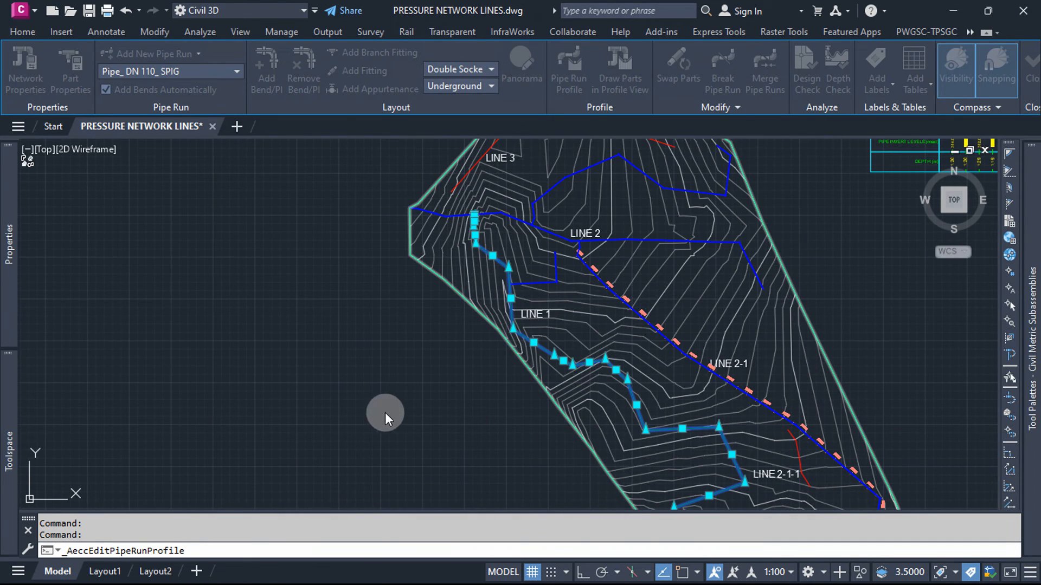
scroll(338, 402, down, 5)
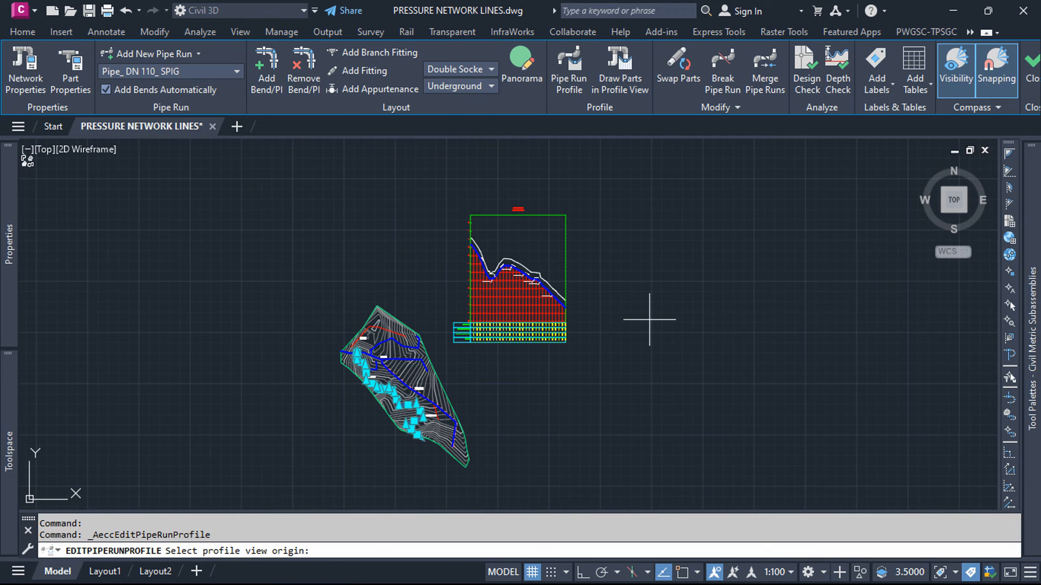
click(649, 320)
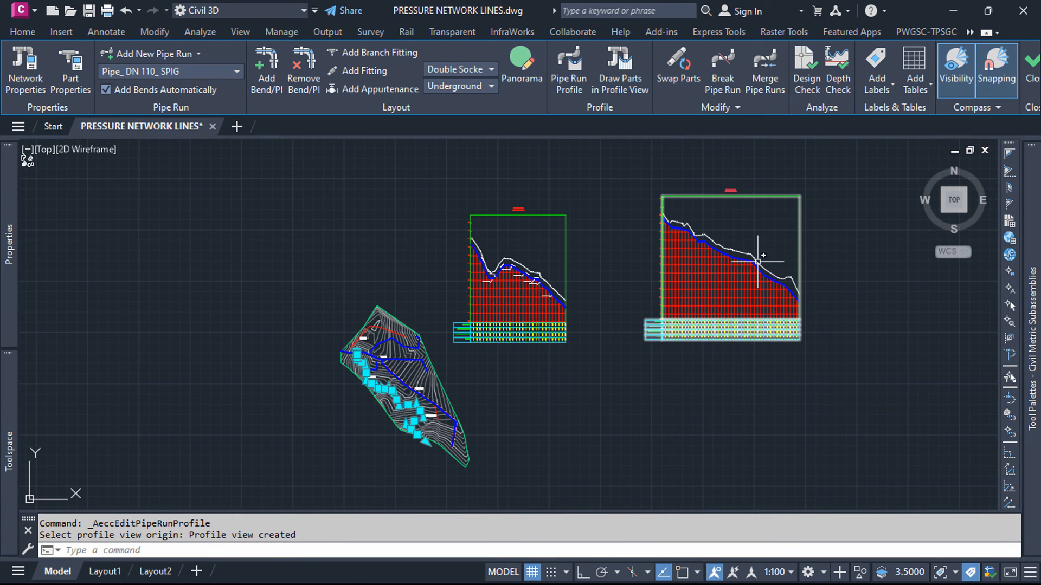
Step: Examine the pipes, fittings and ground line in the new LINE 1 profile view, and the data bands beneath it
scroll(757, 262, up, 10)
scroll(436, 230, down, 5)
scroll(372, 210, up, 5)
scroll(315, 255, up, 4)
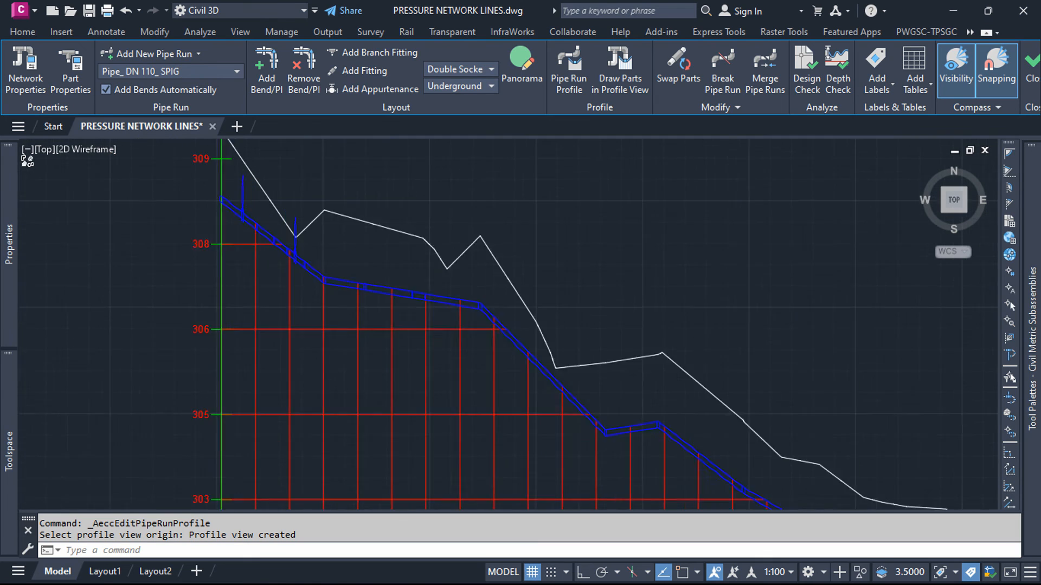
scroll(260, 208, up, 2)
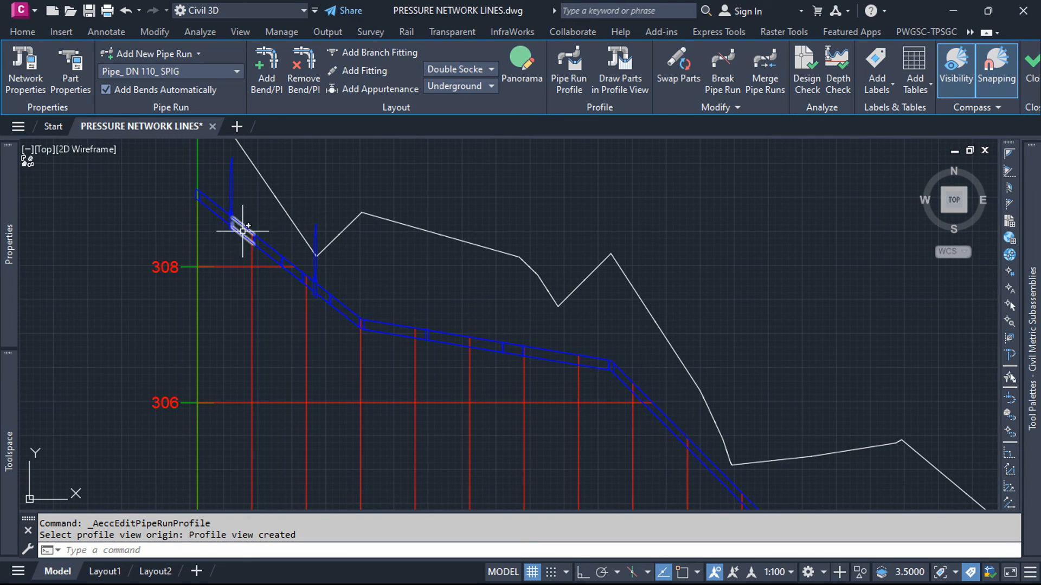
scroll(292, 246, down, 3)
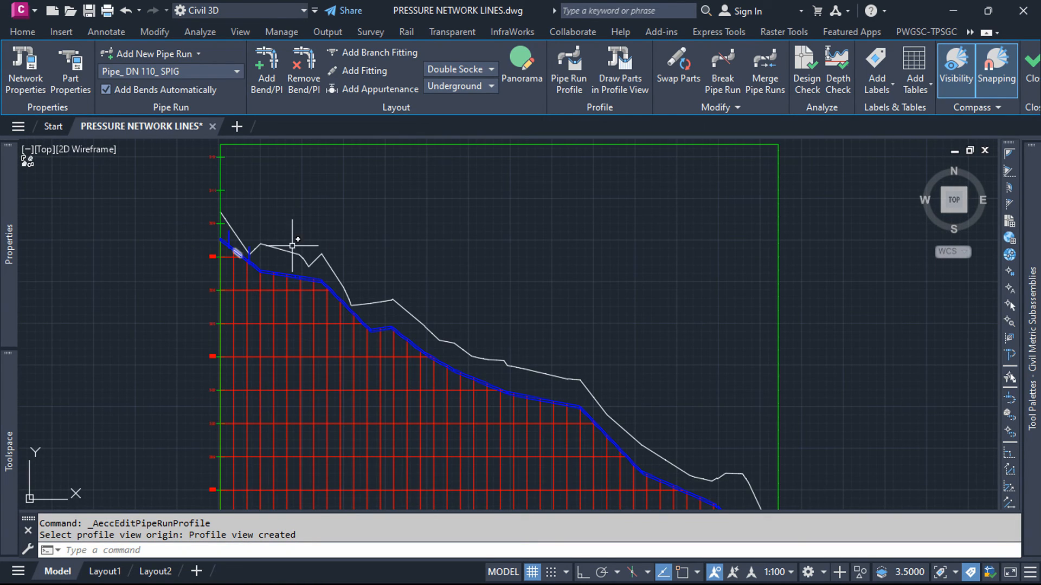
scroll(409, 258, down, 4)
scroll(321, 418, up, 5)
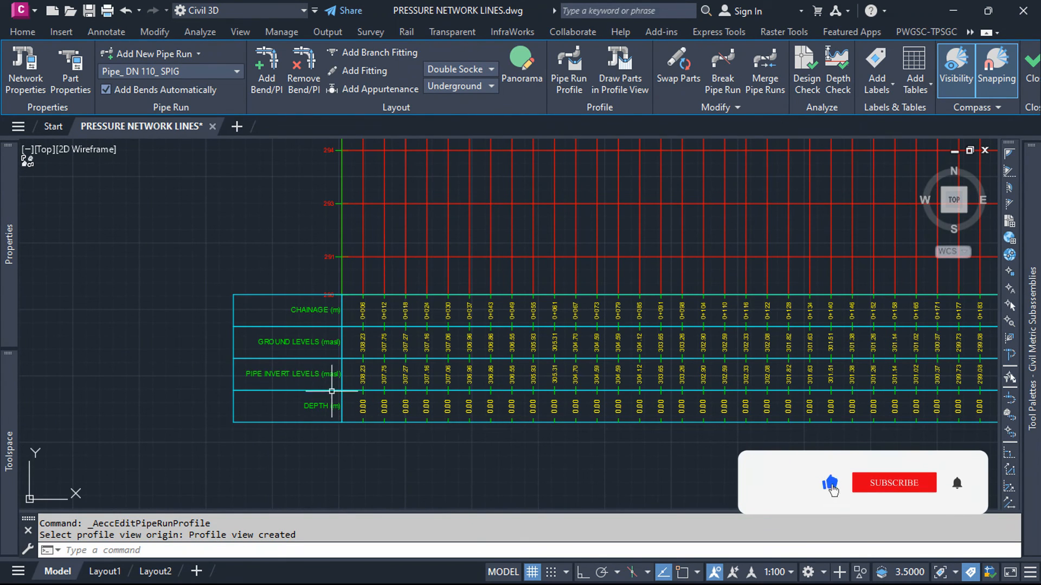
click(332, 389)
key(Escape)
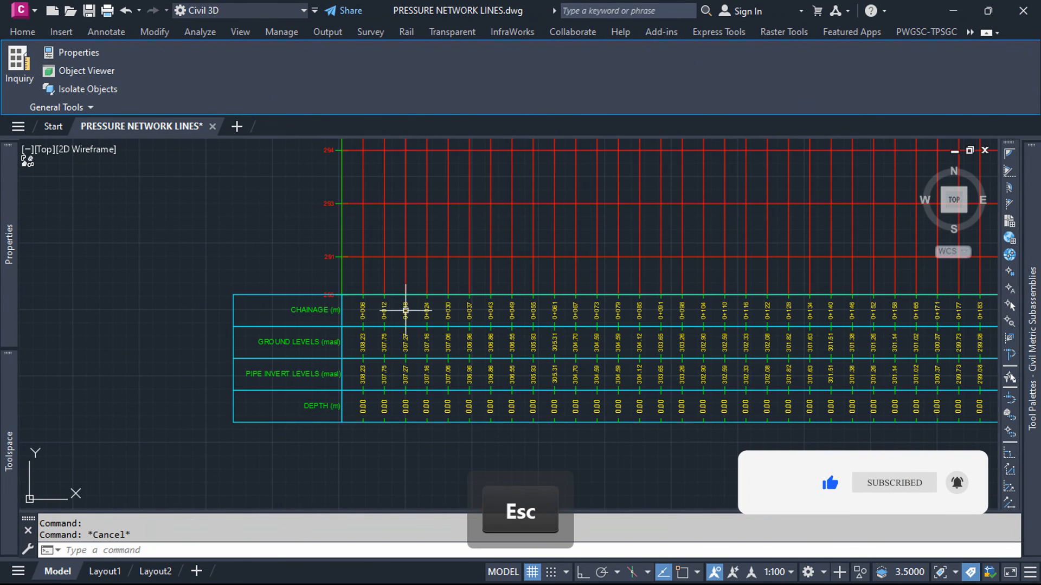
Step: Set both Profile1 and Profile2 of the new profile view's Costech (GL) band to P-NETWORK SURFACE Surface (22)
click(409, 225)
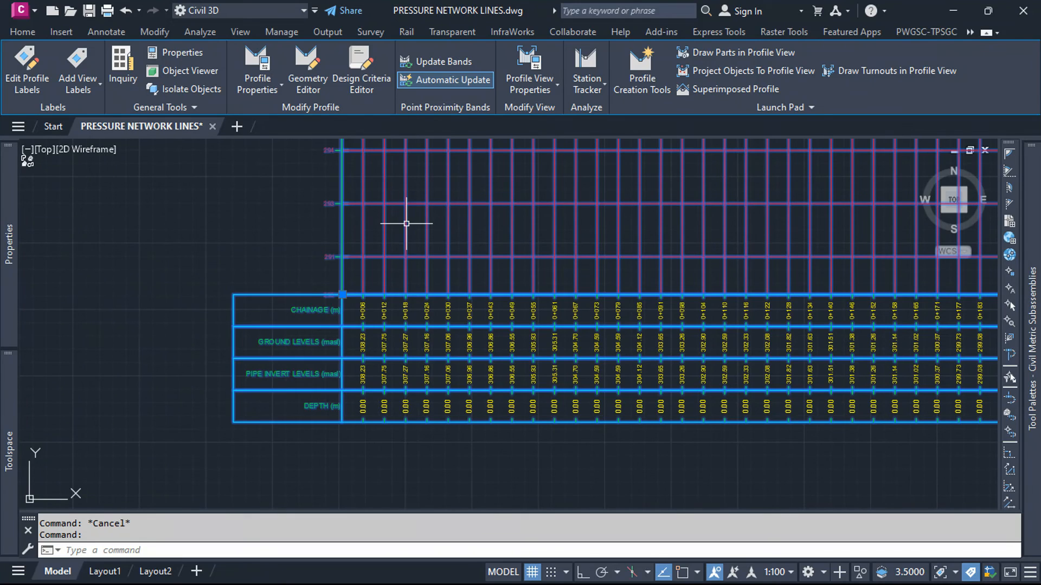
click(540, 56)
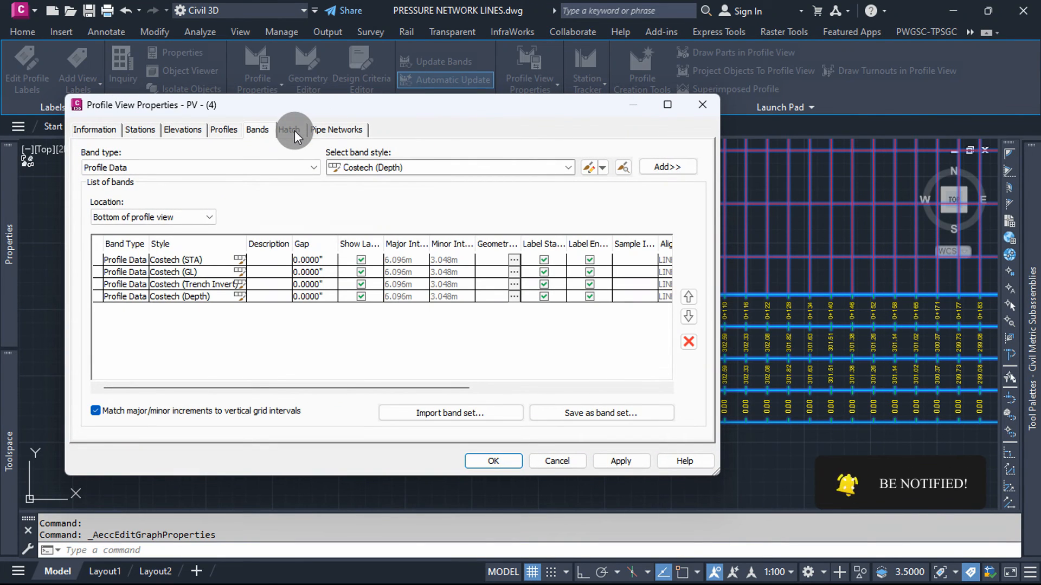
drag(349, 389, 520, 352)
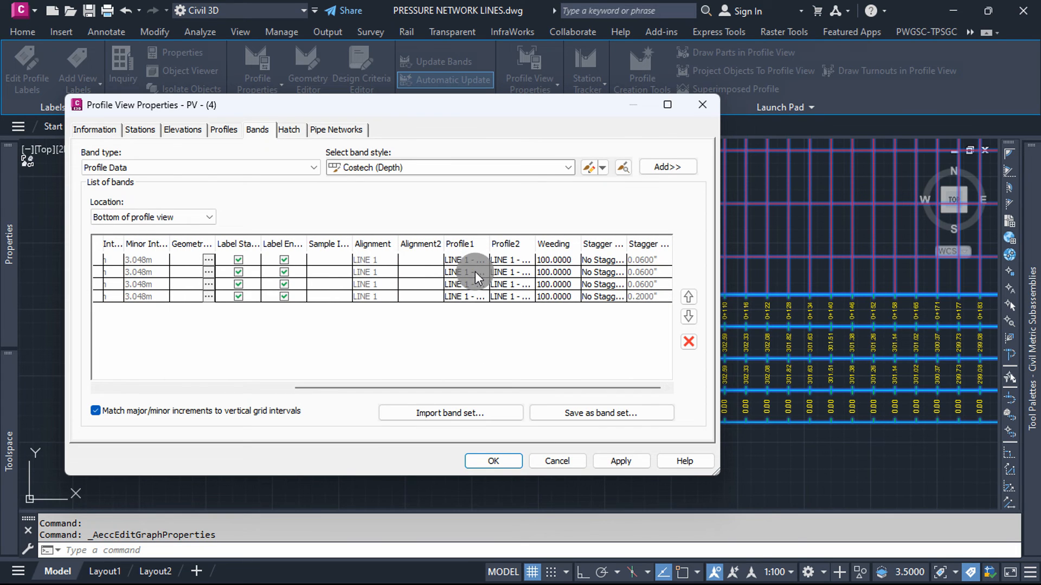
click(481, 271)
click(482, 270)
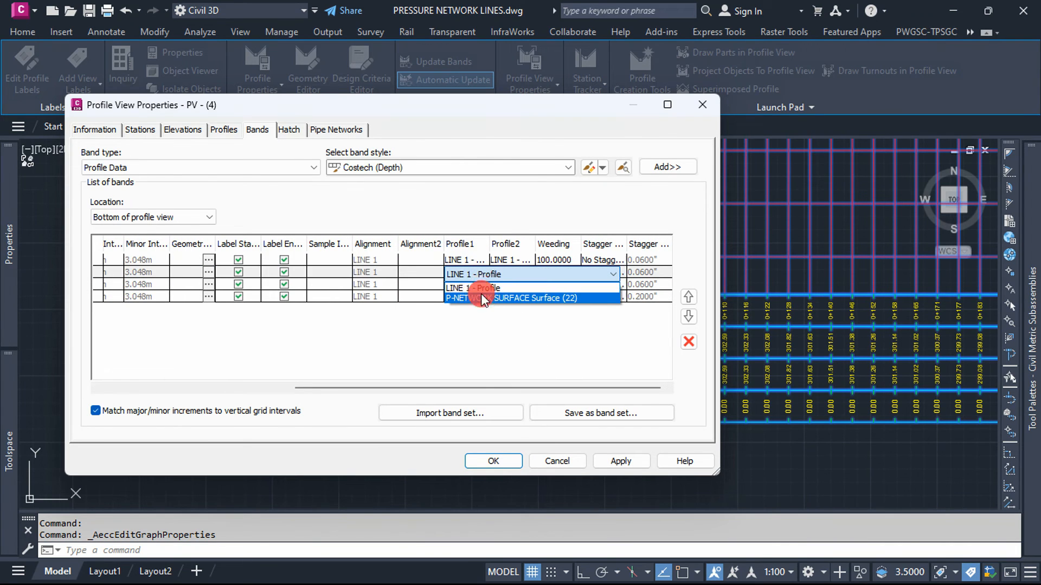
click(481, 294)
click(522, 269)
Step: Set Profile1 of the Costech (Depth) band to P-NETWORK SURFACE Surface (22) and apply the profile view properties
click(478, 294)
click(478, 295)
click(478, 296)
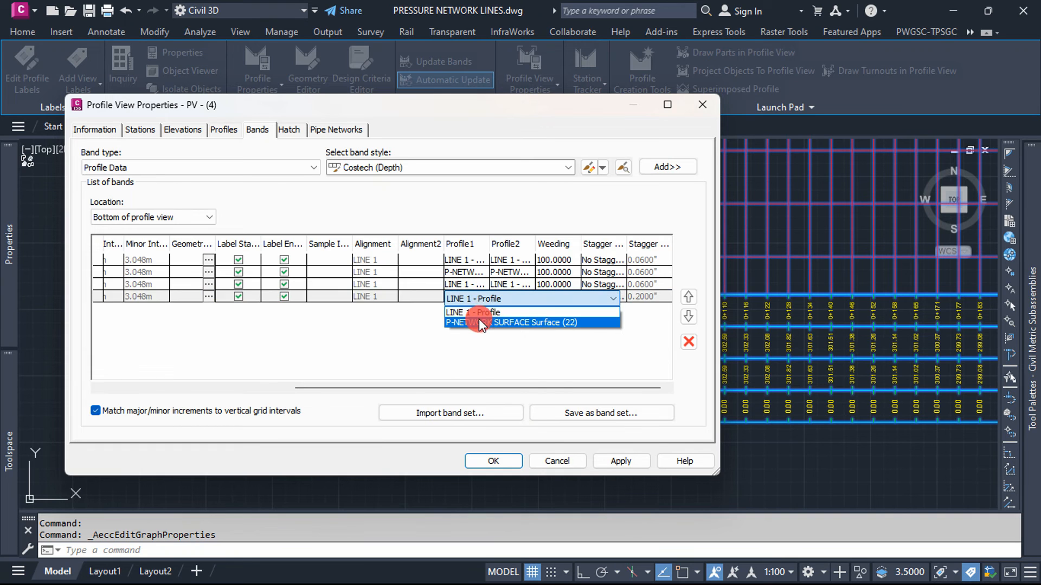
click(479, 319)
click(620, 459)
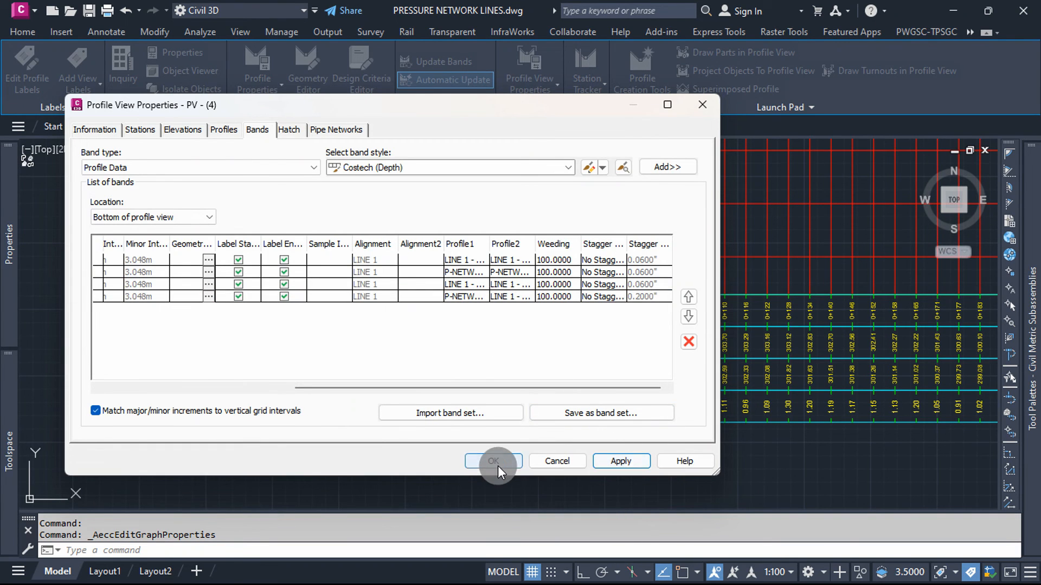
click(496, 462)
Step: Review the chainage, ground level, pipe invert and depth bands against the pipe run in the LINE 1 profile view
scroll(458, 412, up, 6)
scroll(344, 392, down, 4)
scroll(212, 403, up, 2)
scroll(306, 417, down, 5)
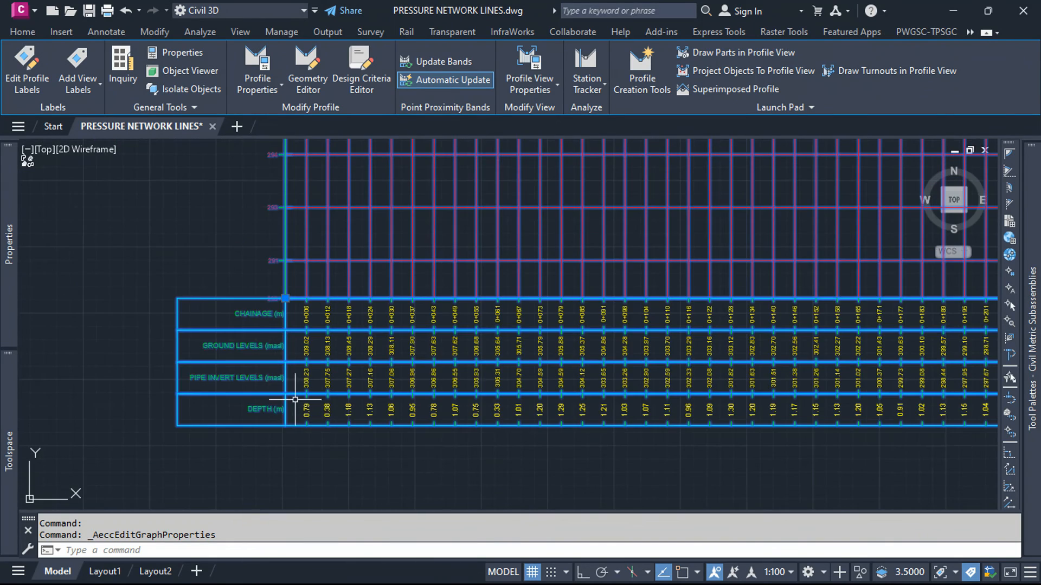
scroll(271, 378, up, 5)
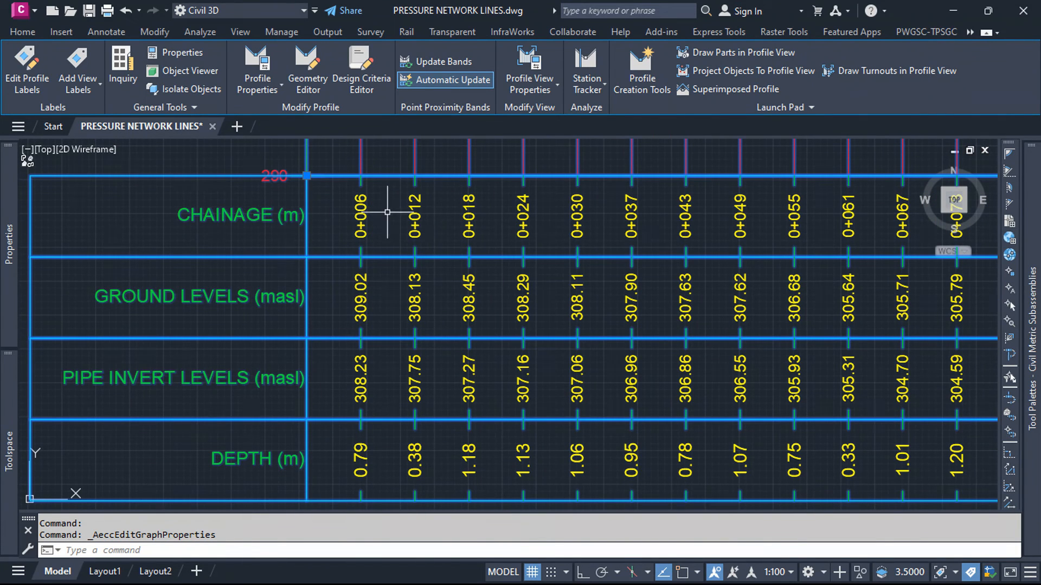
scroll(369, 424, down, 8)
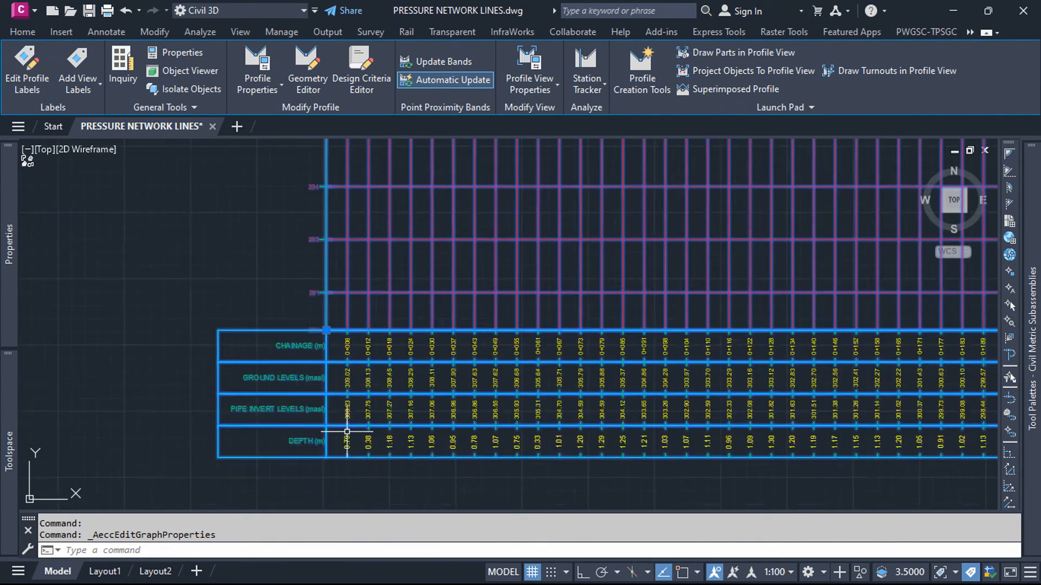
scroll(425, 278, down, 3)
scroll(418, 260, up, 5)
key(Escape)
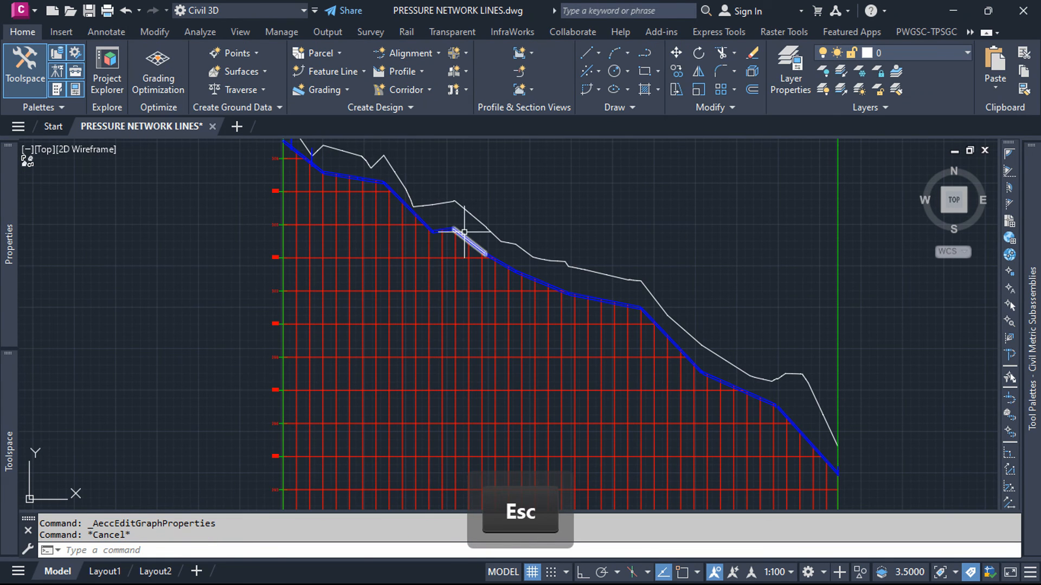
Step: Change the LINE 1 pipe run profile's offset style to Cut Length, updating only the existing profile
click(465, 232)
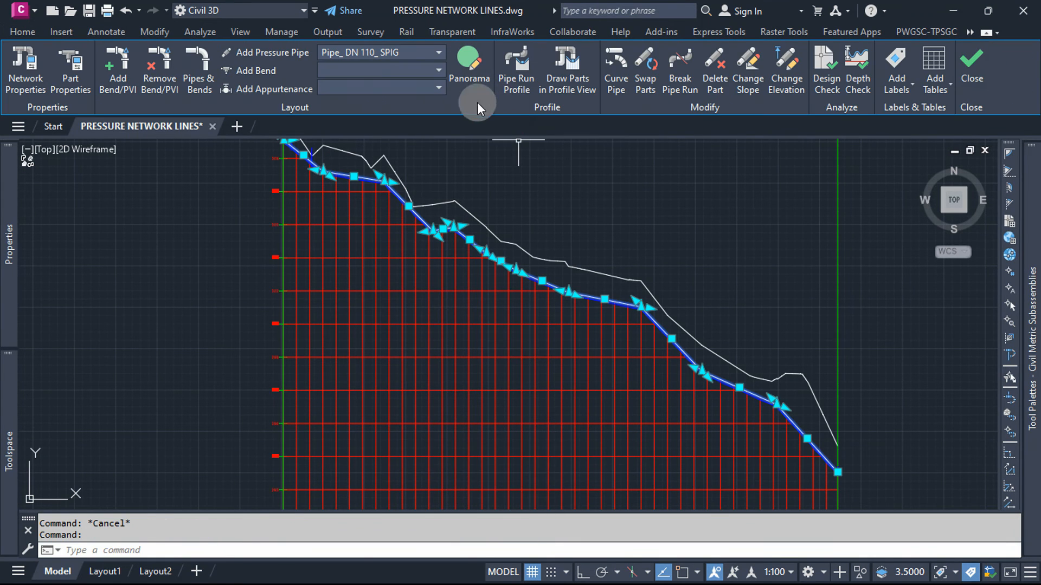
click(519, 81)
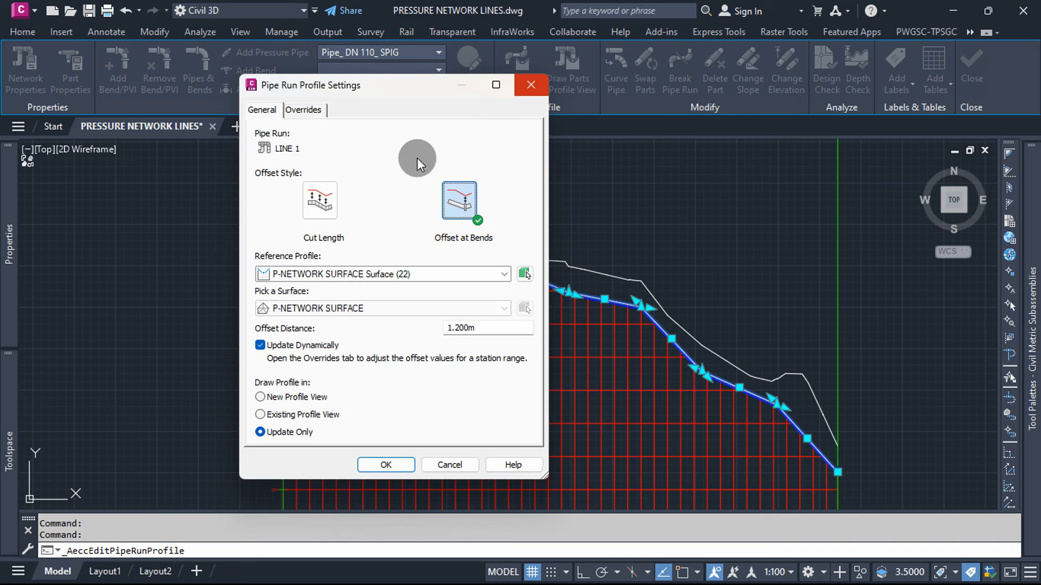
click(328, 199)
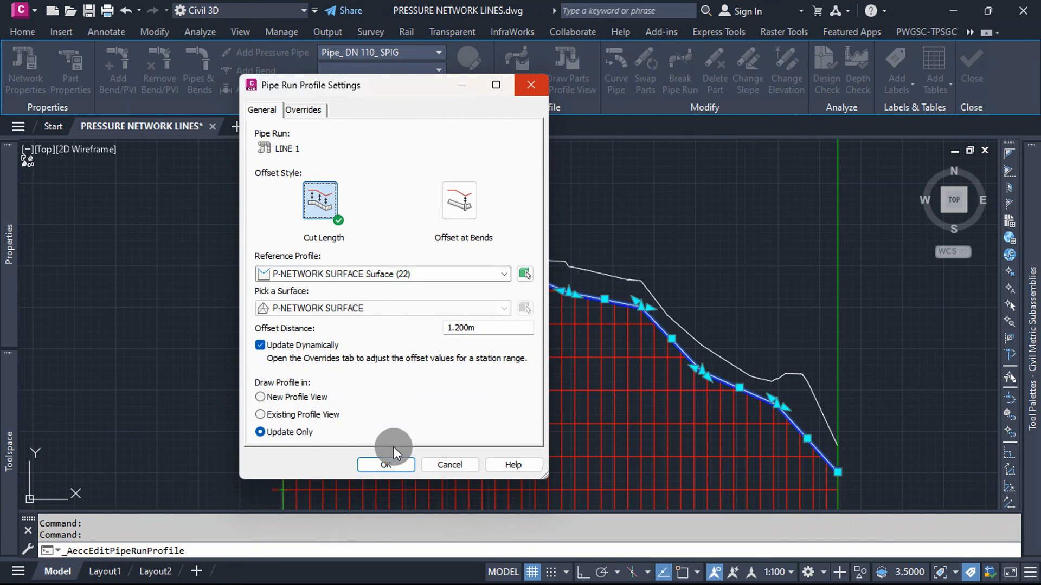
click(400, 463)
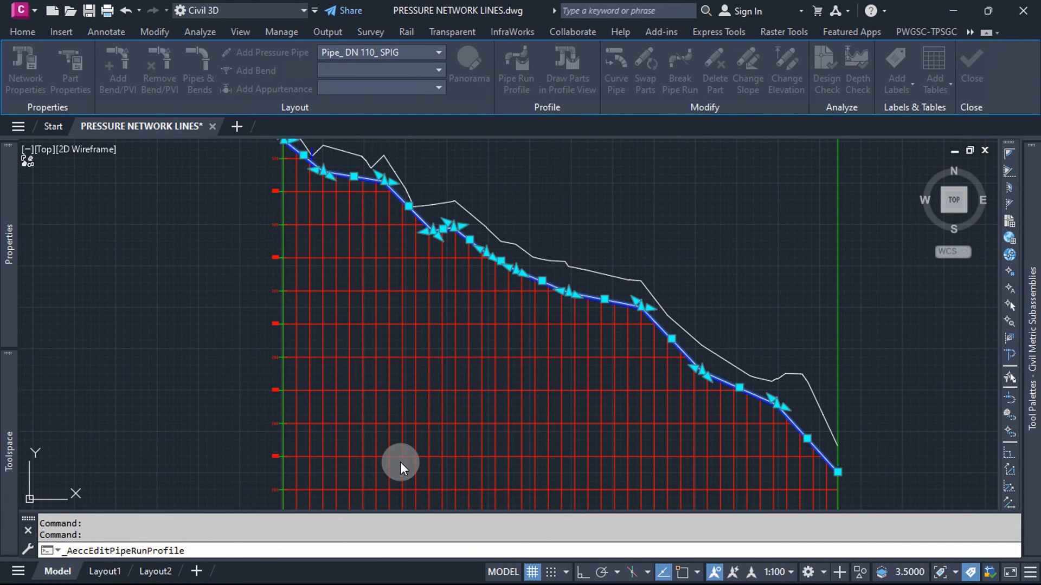
key(Escape)
Step: Examine how the updated LINE 1 pipes and bends follow the ground line along the whole profile view
scroll(491, 212, up, 5)
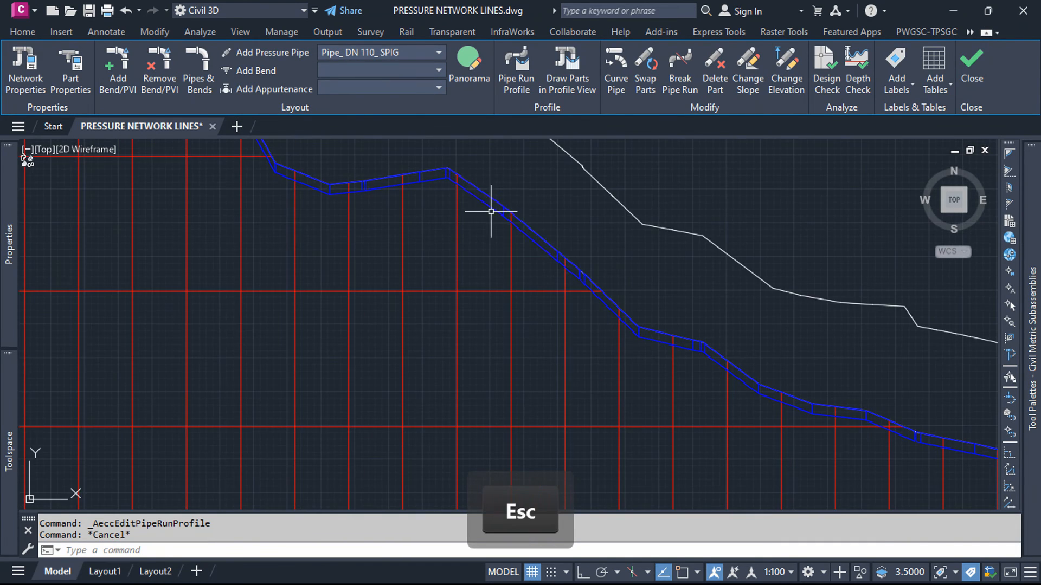
scroll(407, 263, down, 3)
scroll(360, 262, up, 3)
scroll(325, 262, down, 3)
scroll(318, 234, up, 3)
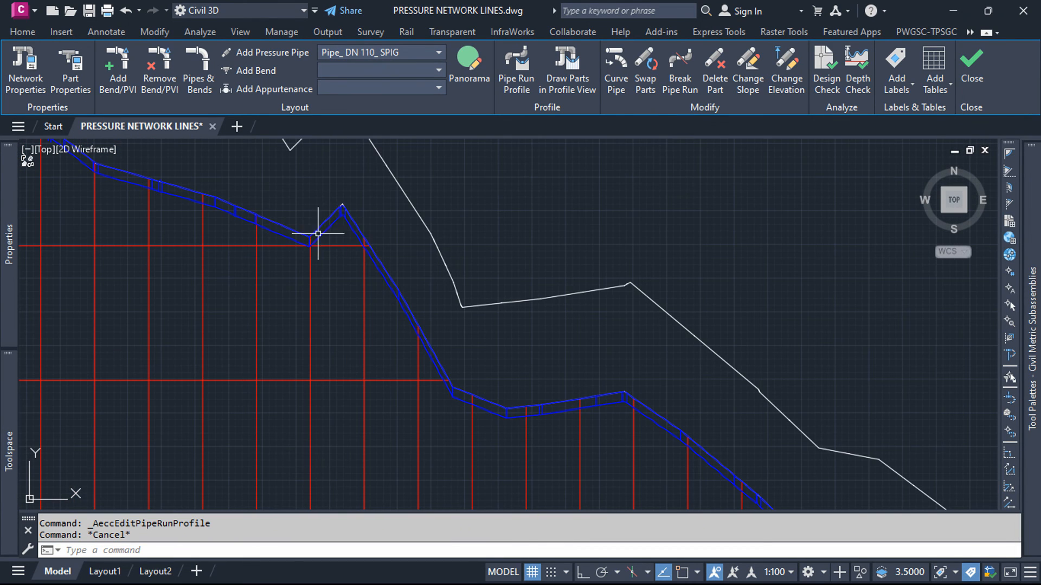
scroll(311, 236, up, 4)
scroll(385, 161, up, 2)
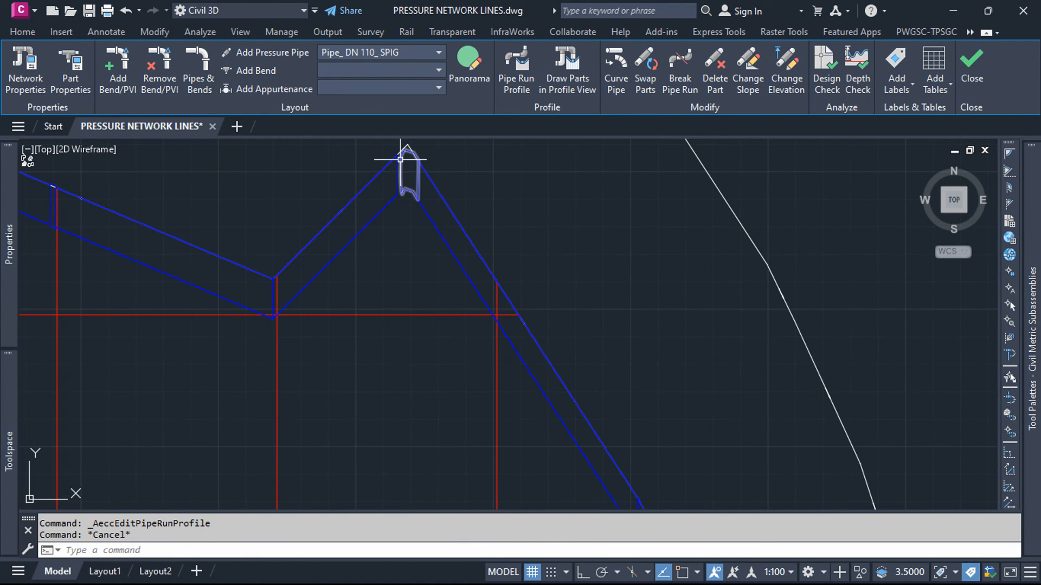
scroll(372, 274, down, 5)
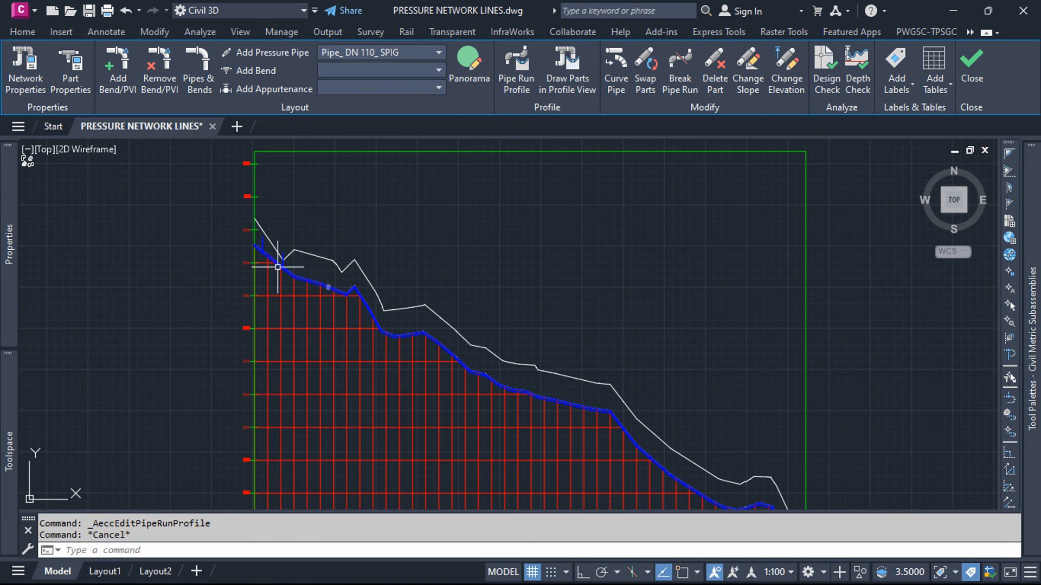
scroll(256, 256, up, 3)
scroll(260, 255, down, 5)
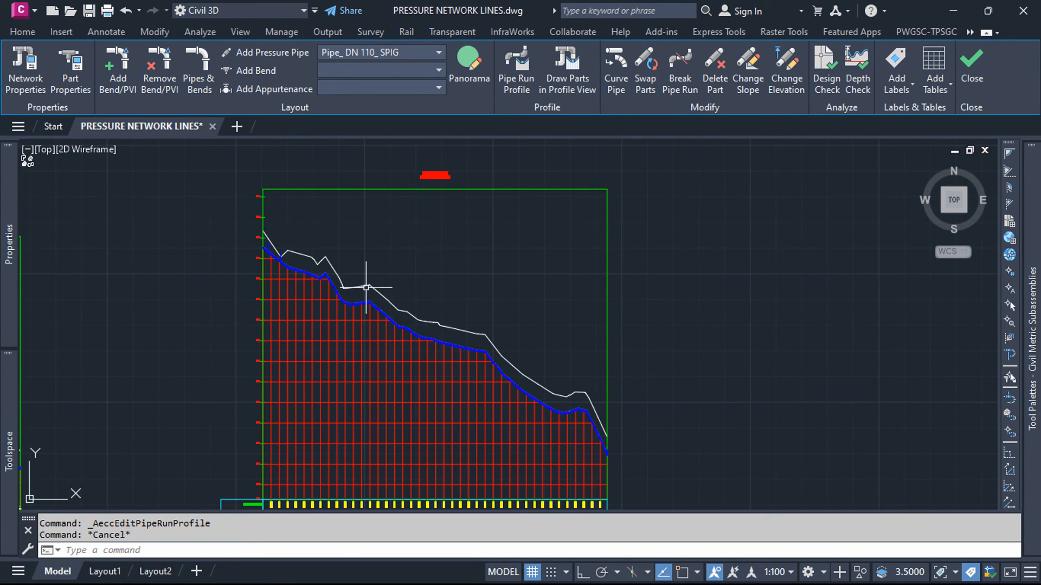
scroll(425, 318, down, 2)
scroll(552, 380, up, 8)
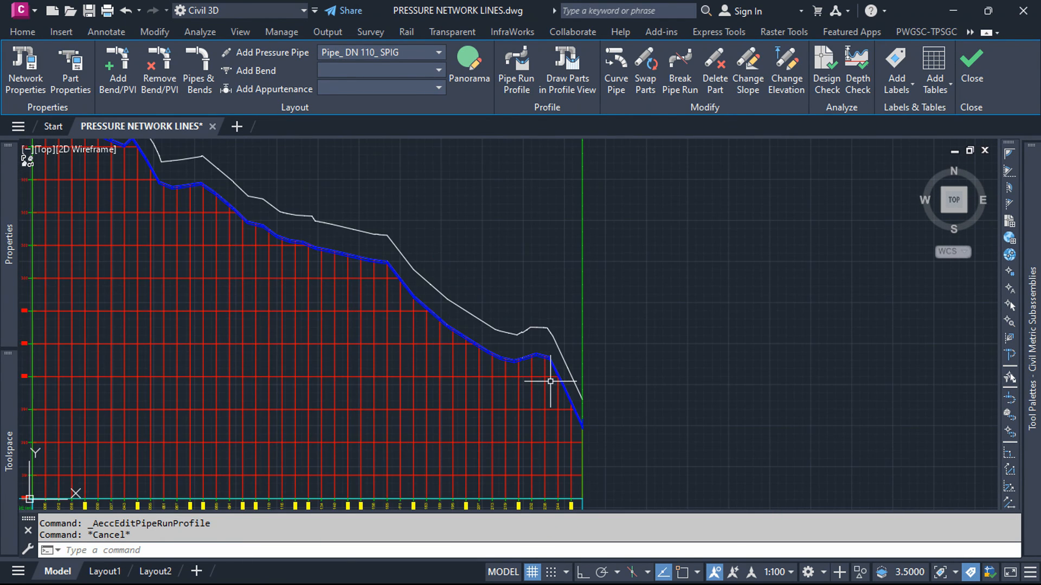
scroll(541, 292, down, 6)
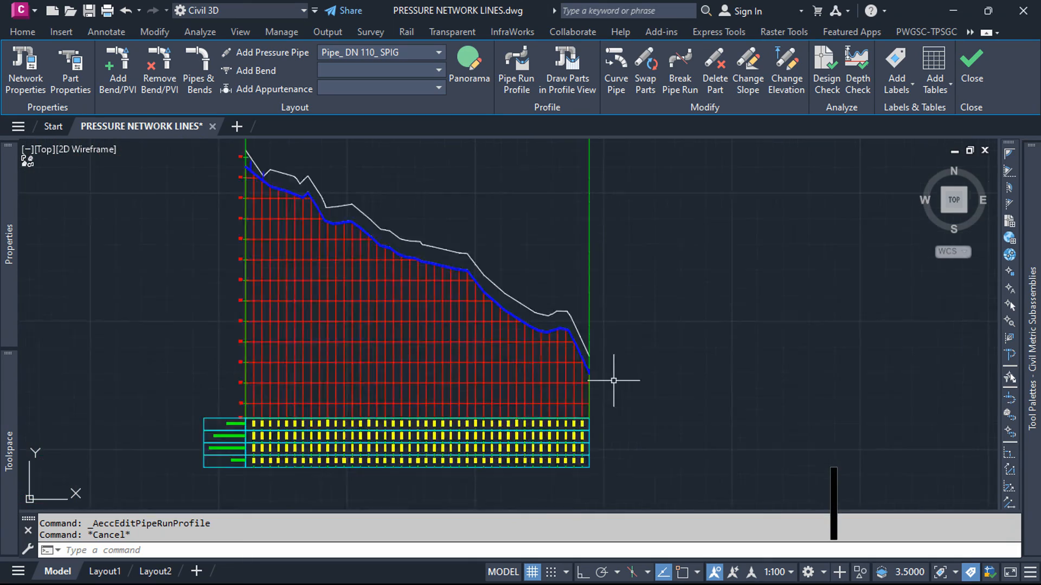
Step: Review the ground level, invert and depth values in the data bands beneath the LINE 1 profile view
scroll(540, 395, up, 5)
scroll(539, 395, up, 3)
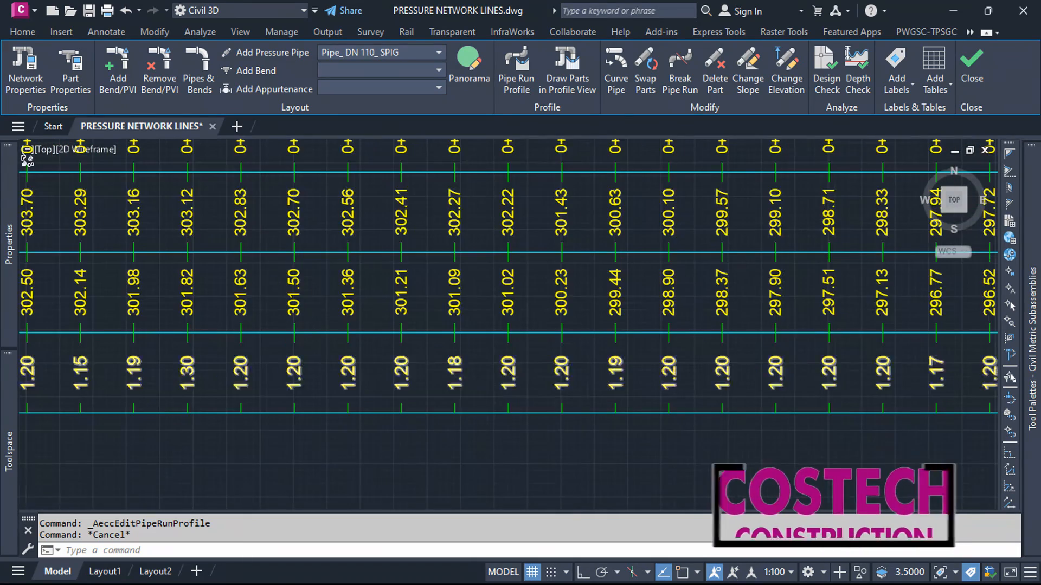
scroll(658, 372, down, 2)
middle_drag(658, 372, 814, 351)
middle_drag(276, 369, 826, 361)
middle_drag(476, 361, 424, 535)
scroll(378, 443, down, 5)
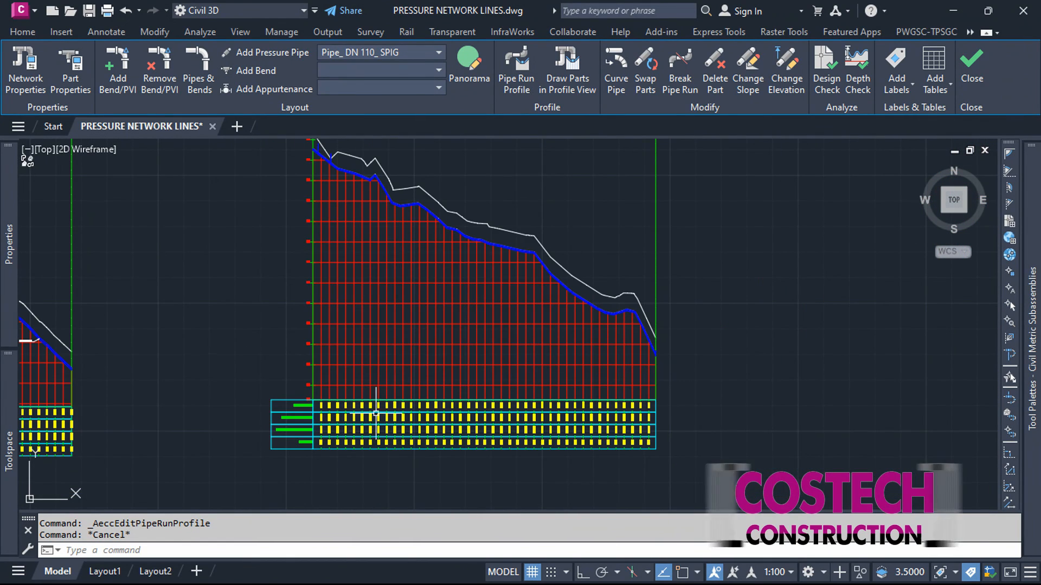
middle_drag(391, 330, 376, 394)
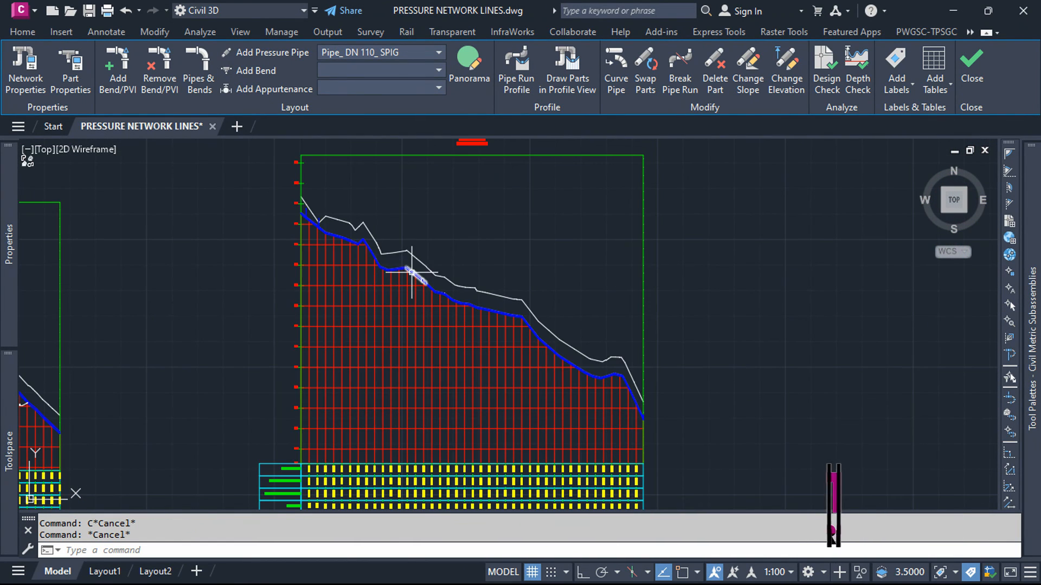
Step: Begin a new layout profile on the LINE 1 profile view and name it Lowering
click(327, 307)
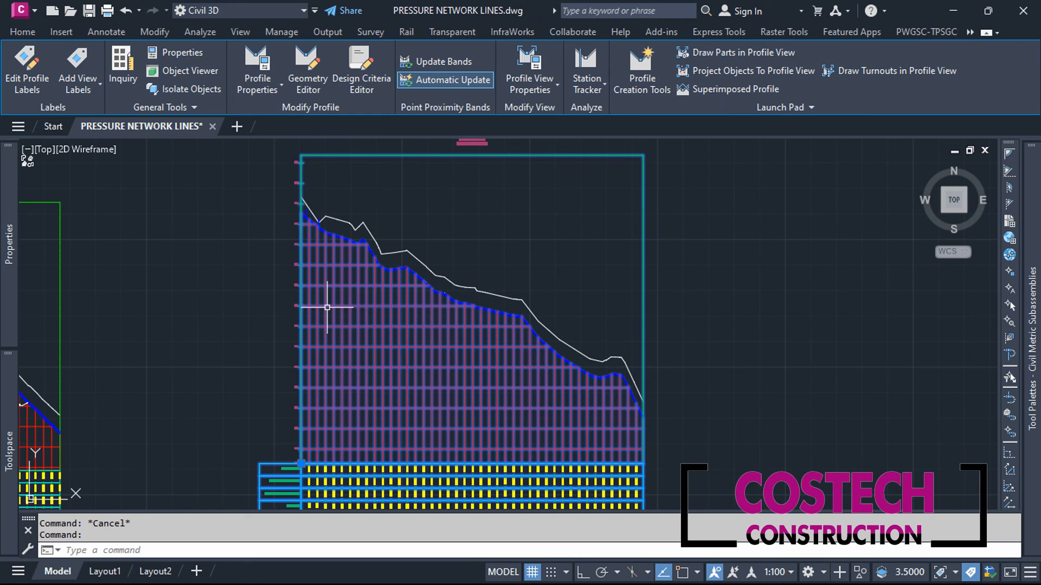
click(648, 67)
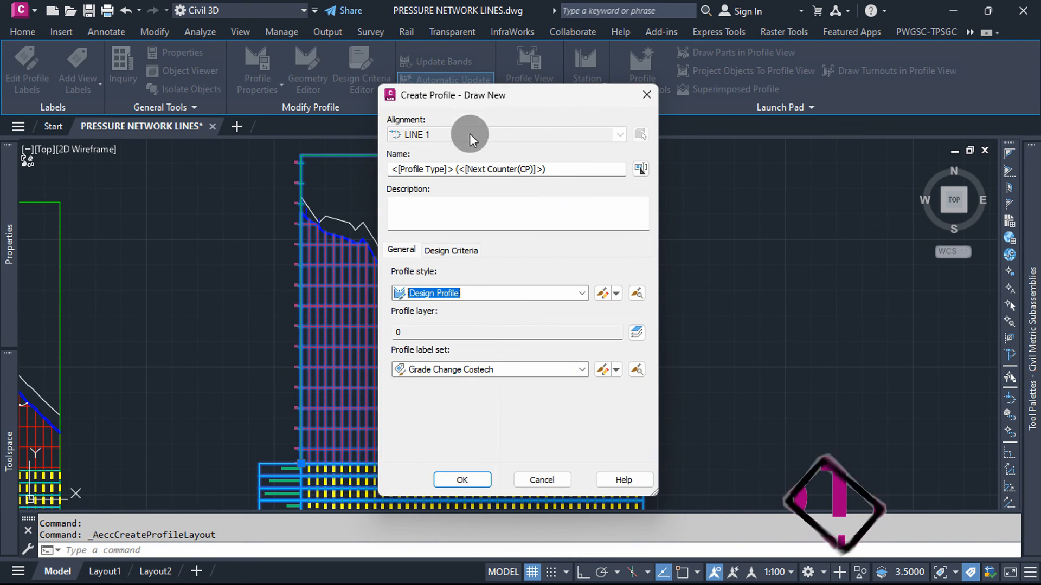
drag(571, 174, 327, 208)
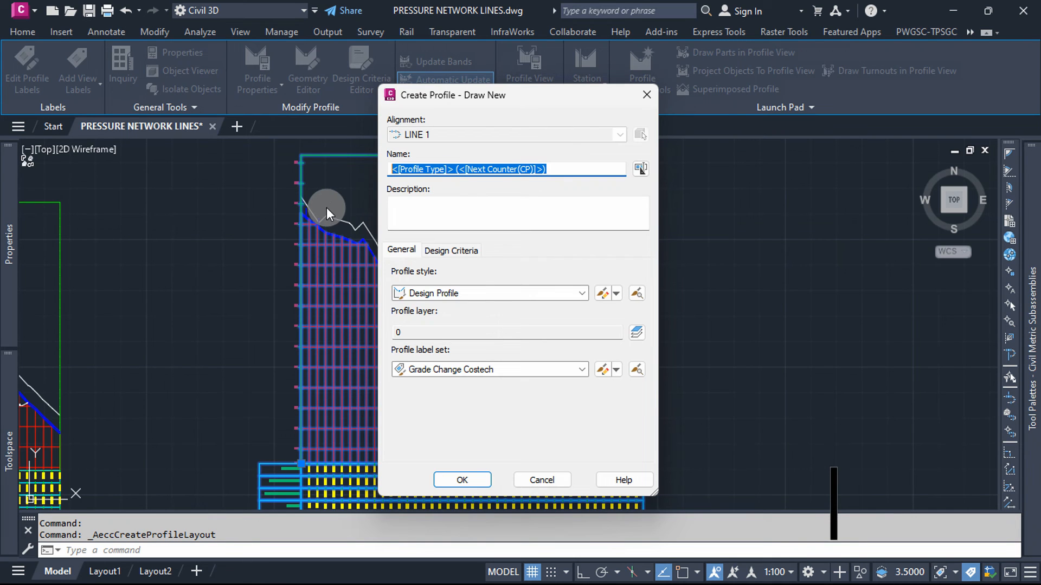
text(L)
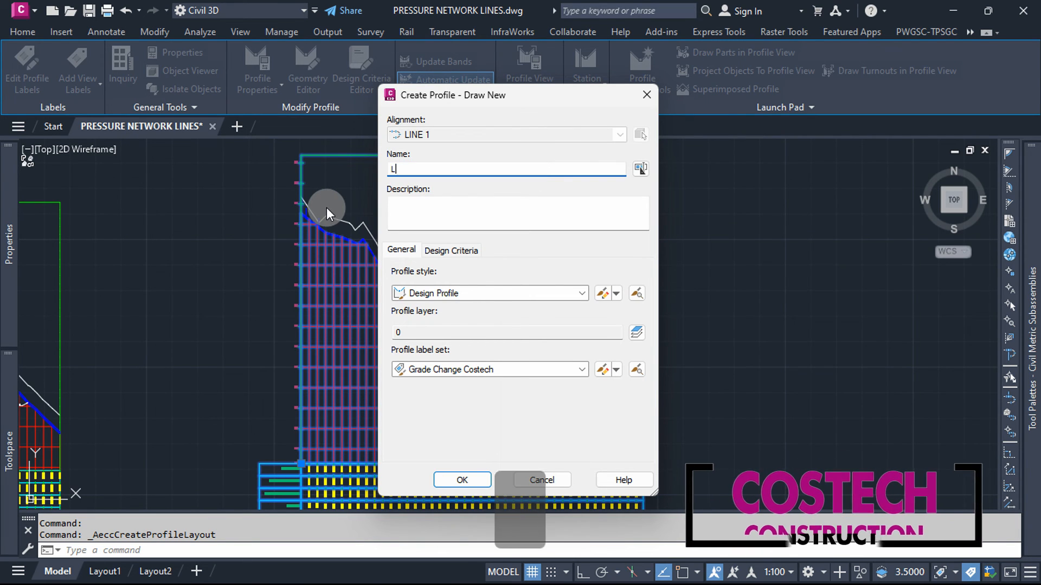
key(Caps_Lock)
text(owering)
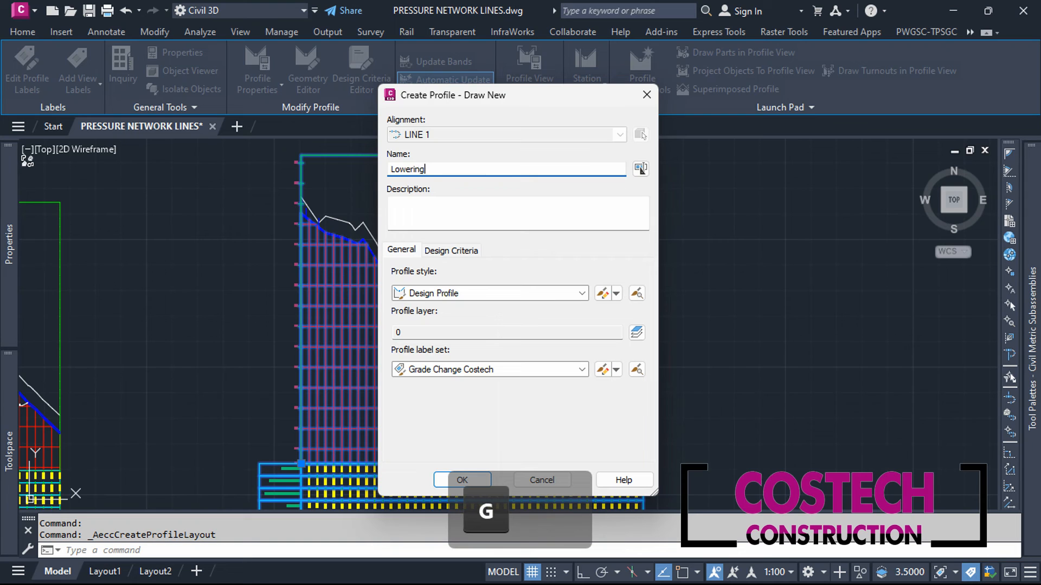
Step: Set the profile label set to <none>, keep the Design Profile style, and create the Lowering profile
click(580, 370)
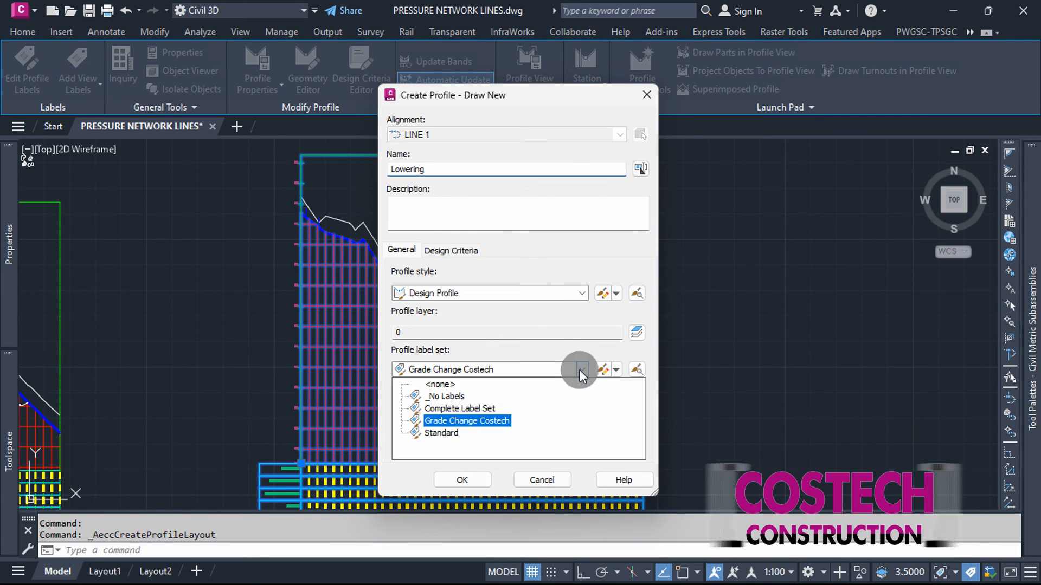
click(450, 384)
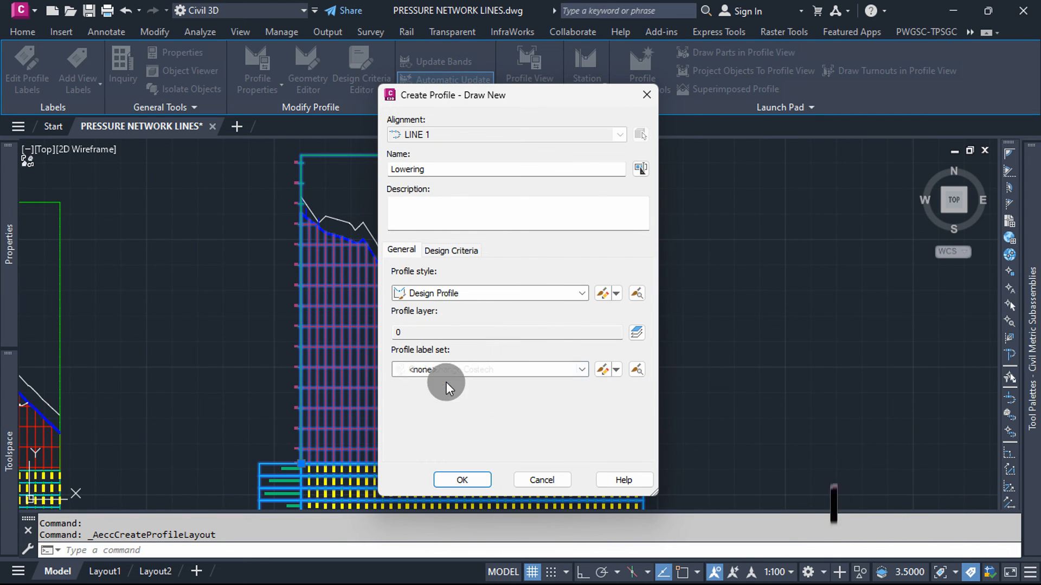
click(578, 294)
click(579, 293)
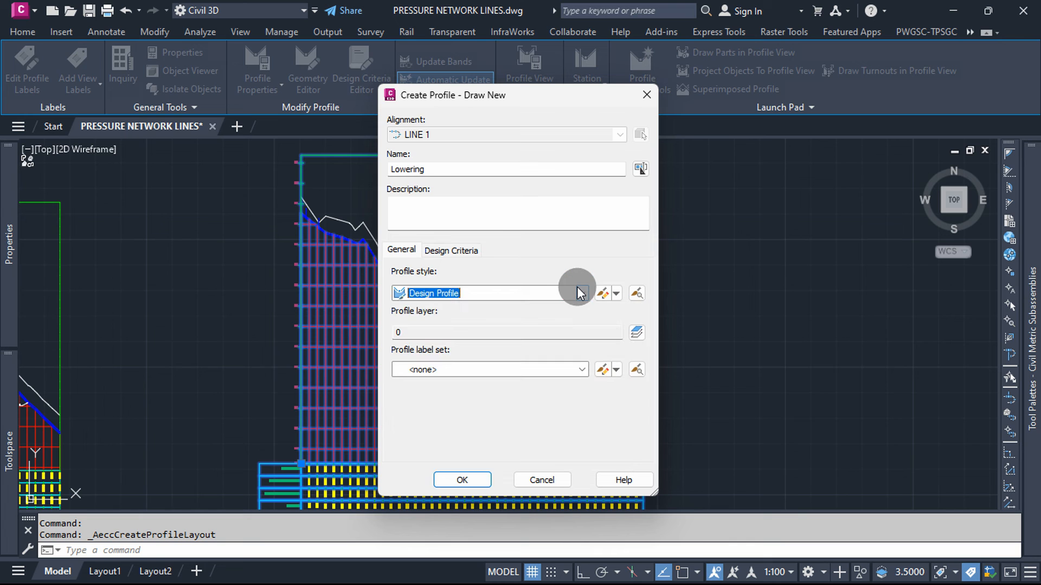
click(463, 250)
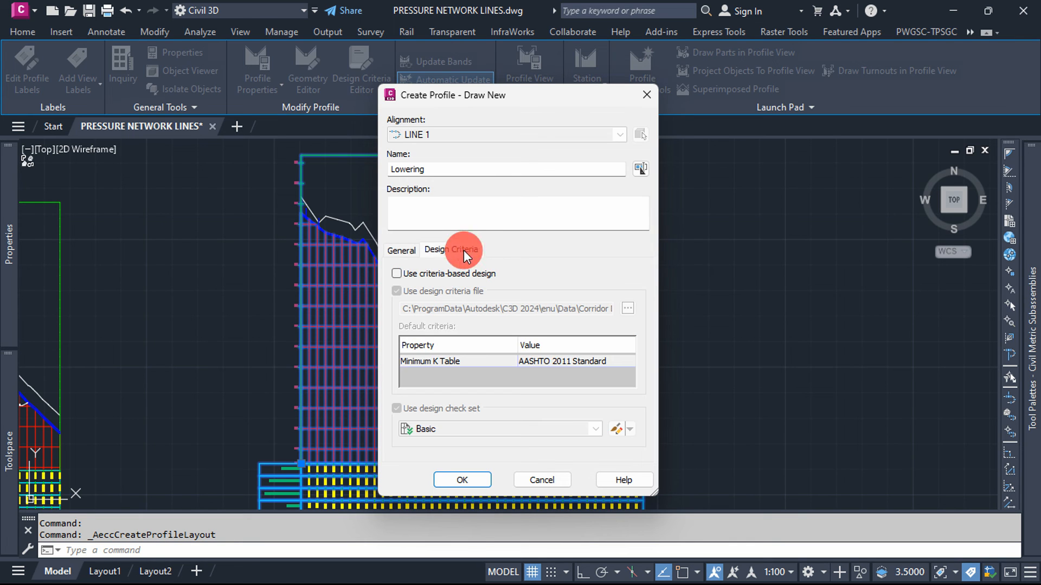
click(408, 250)
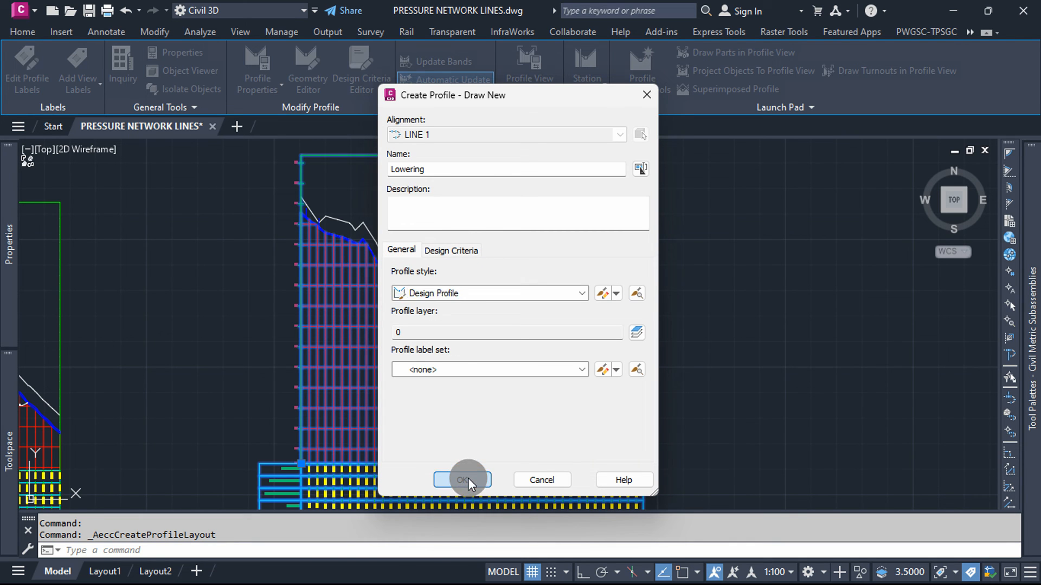
click(467, 478)
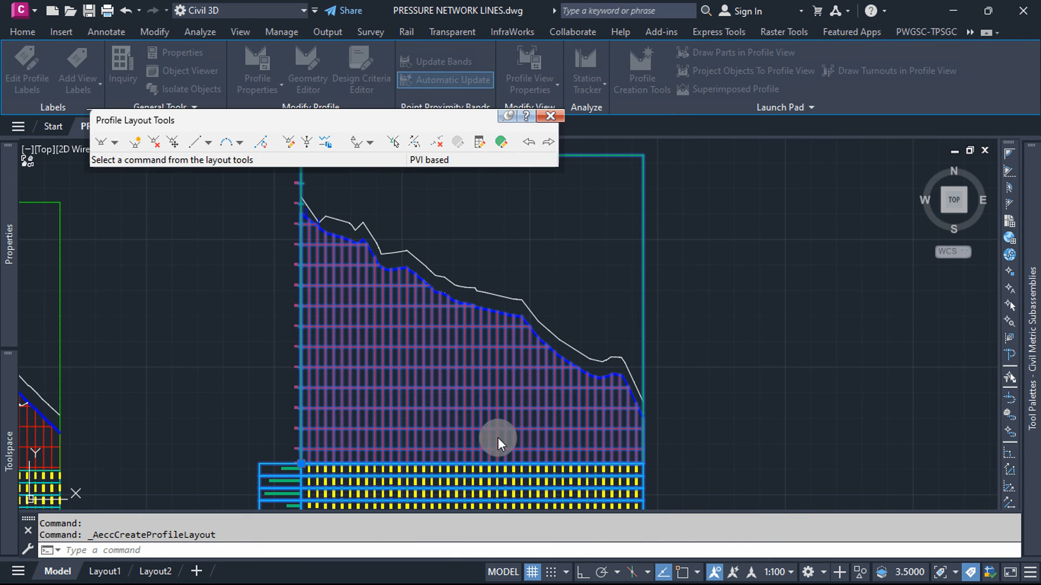
Step: Start drawing tangents for the Lowering profile from a point on the top of the pipe run, with object snap on
click(116, 144)
click(134, 155)
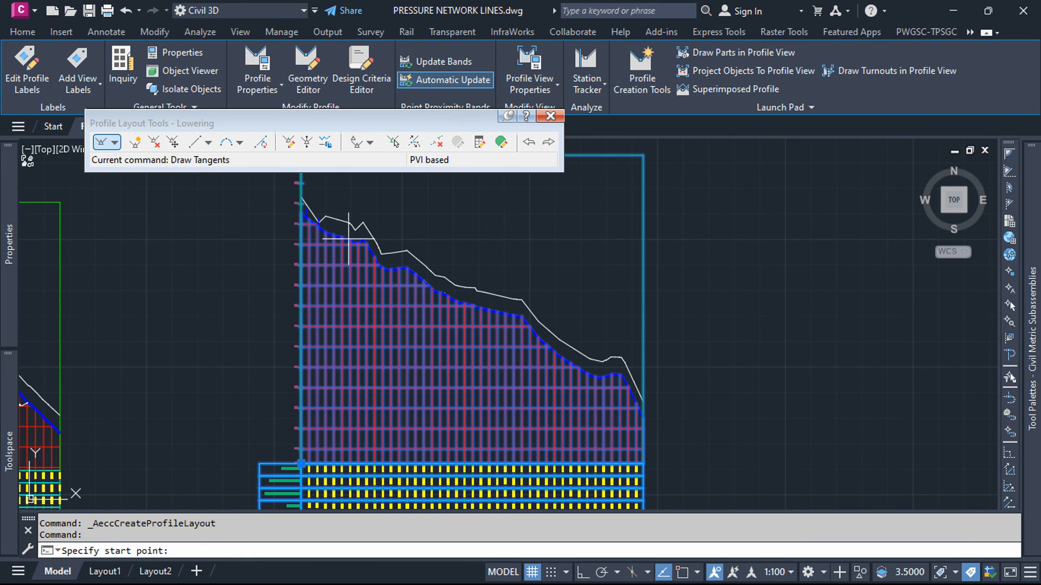
scroll(446, 294, up, 5)
scroll(419, 291, up, 5)
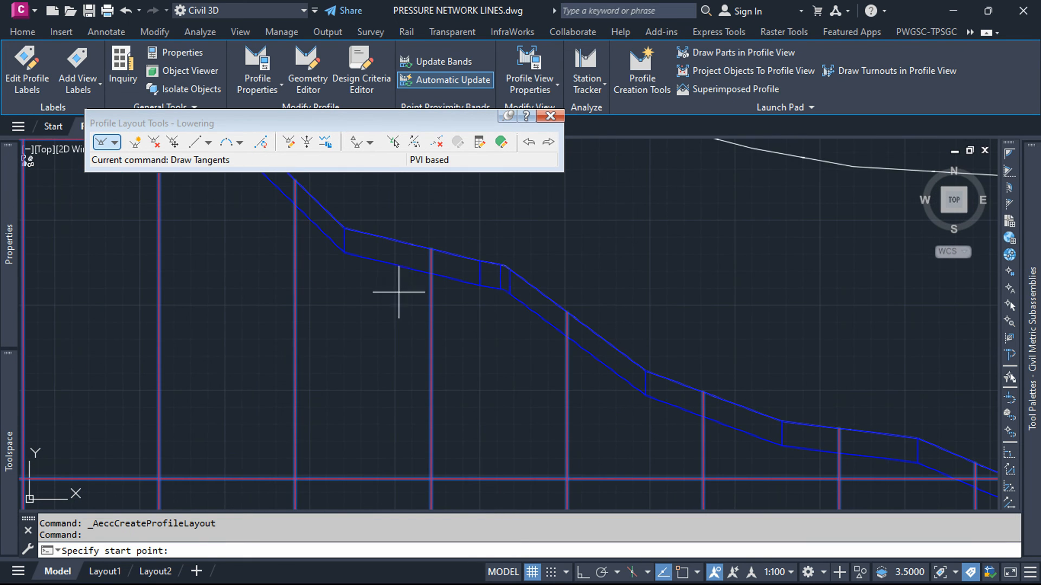
scroll(438, 320, down, 3)
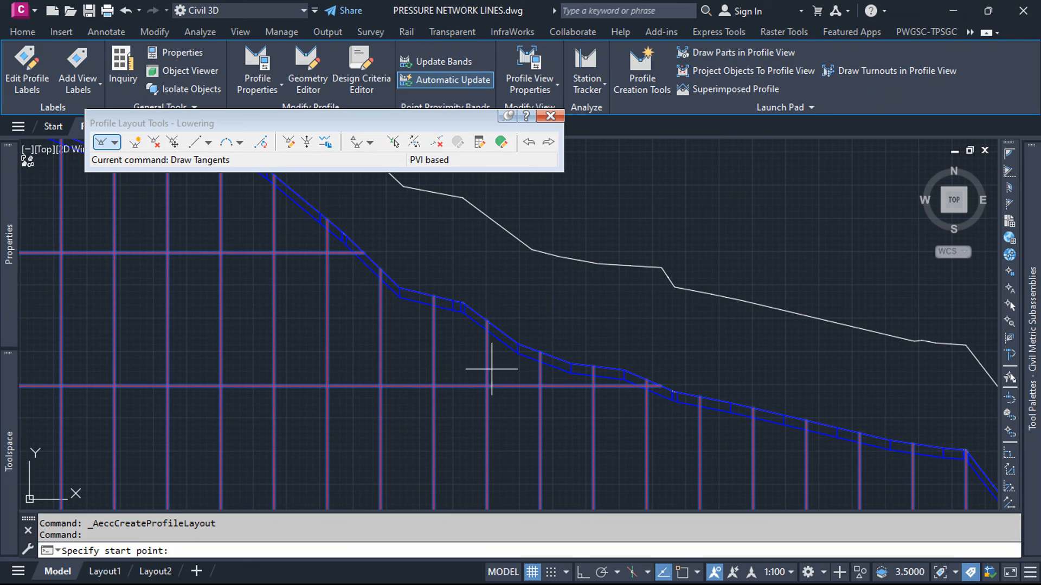
scroll(332, 251, up, 3)
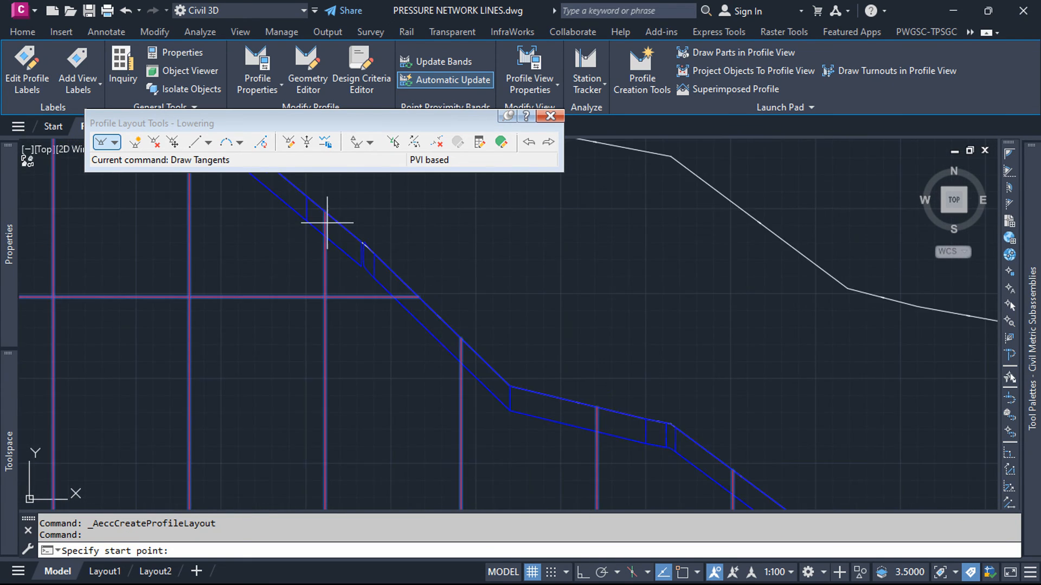
scroll(287, 216, up, 5)
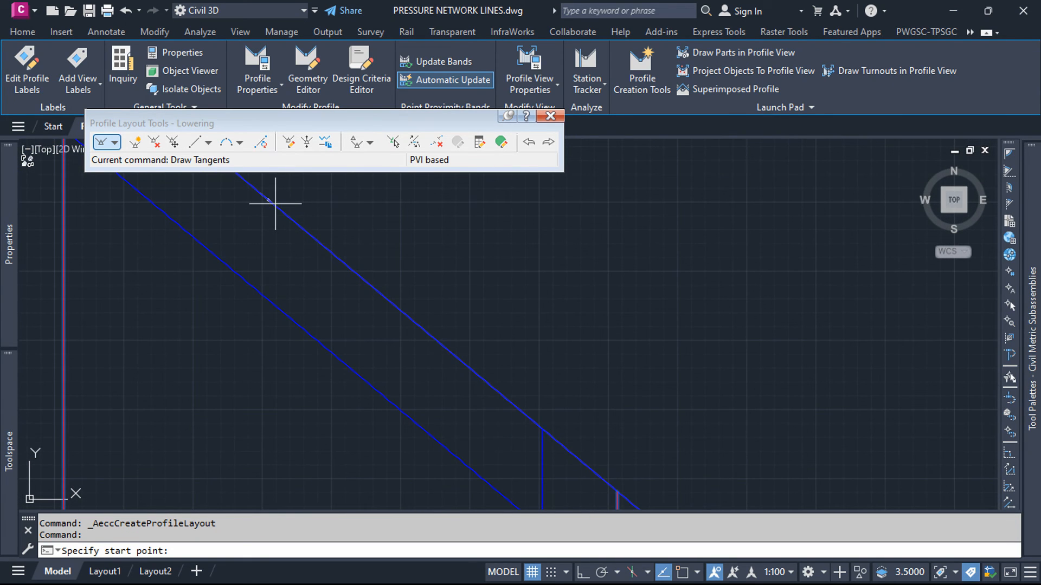
click(682, 571)
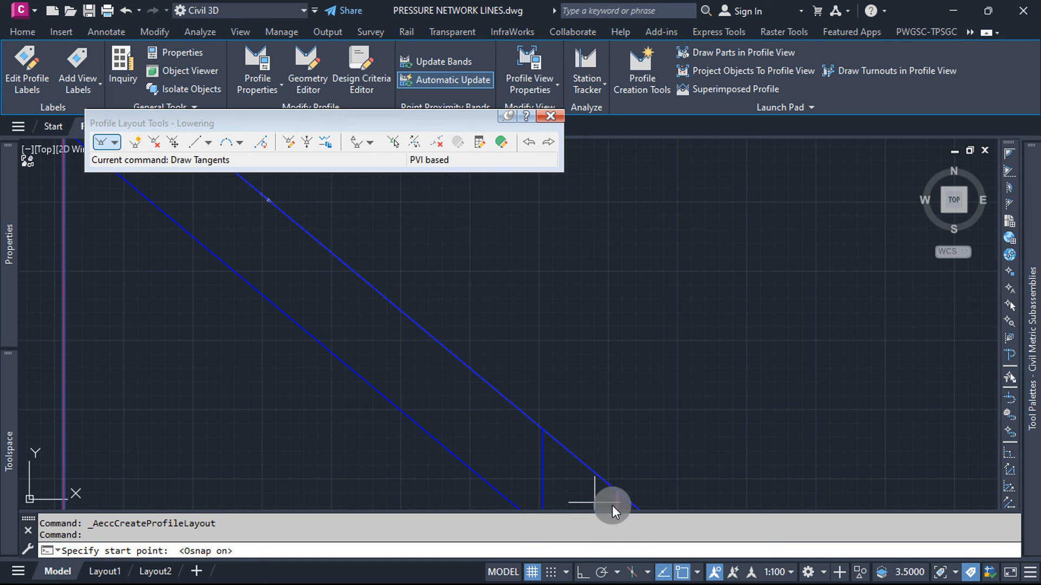
click(278, 209)
Step: Draw the Lowering profile's first two tangents below the pipe run, ending at about station 1+26.35 m, elevation 300.67 m
scroll(270, 231, down, 5)
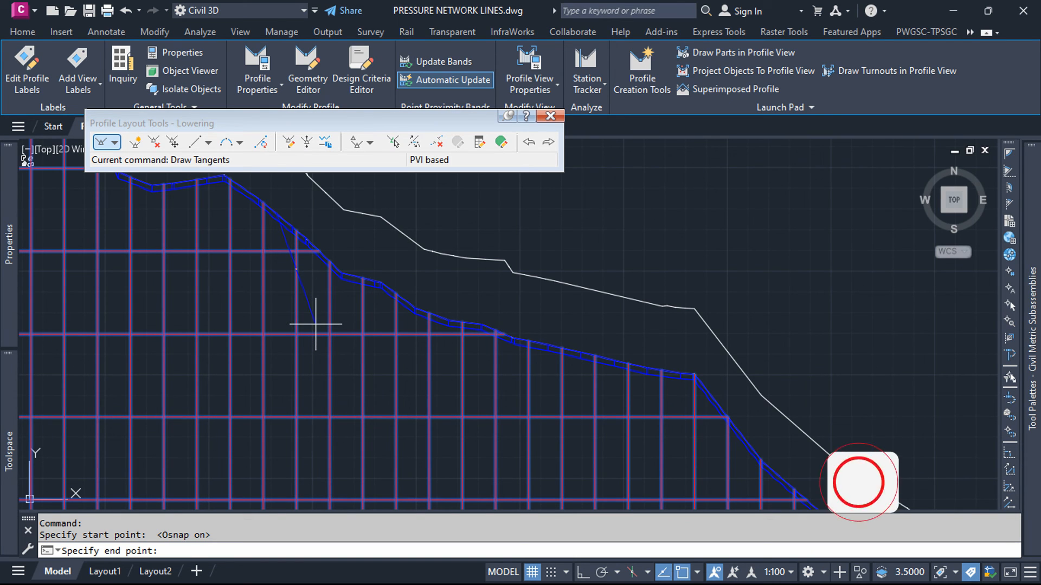
click(315, 324)
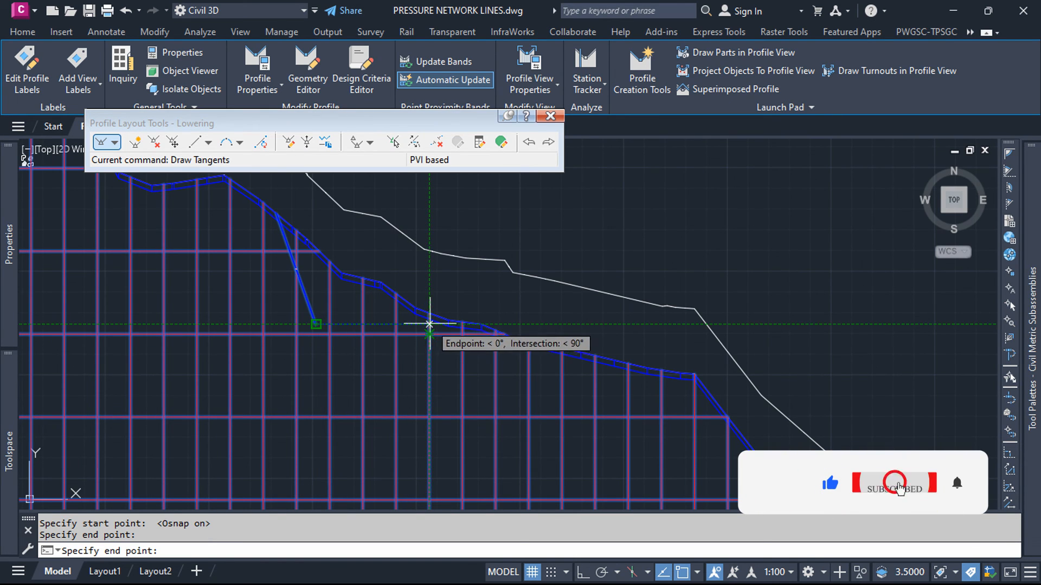
scroll(388, 326, up, 4)
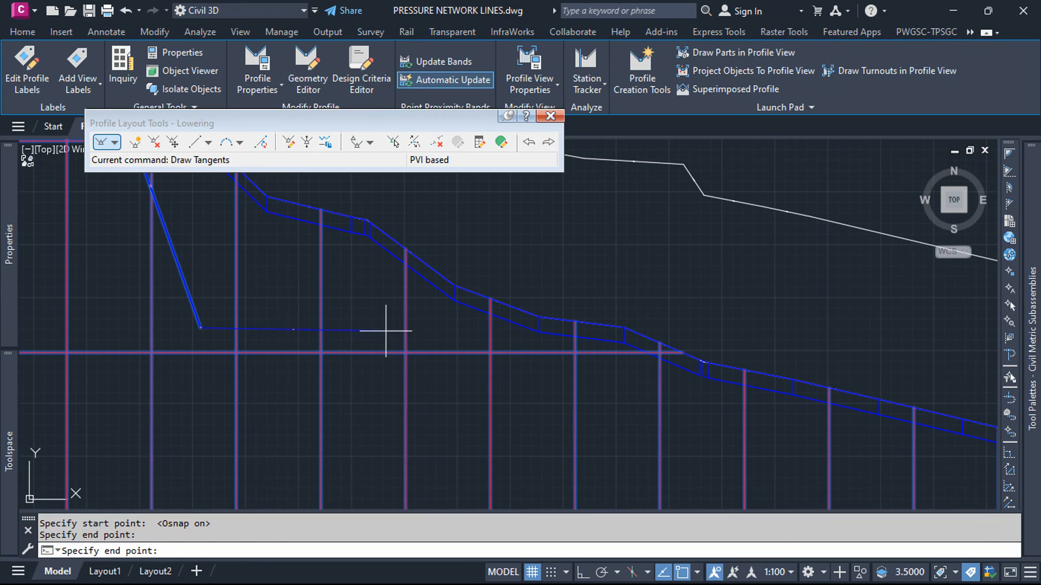
scroll(293, 300, down, 3)
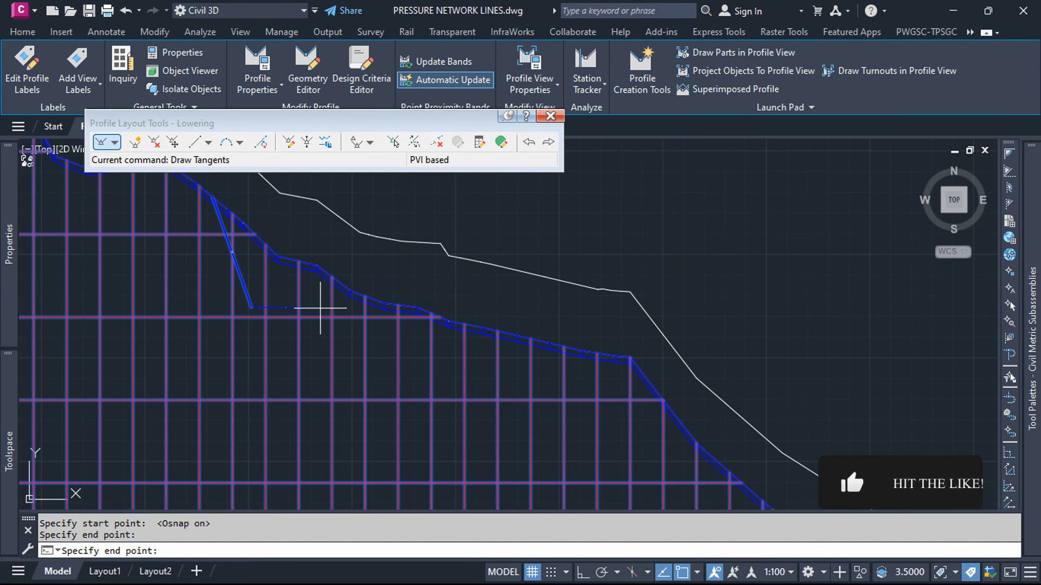
click(422, 375)
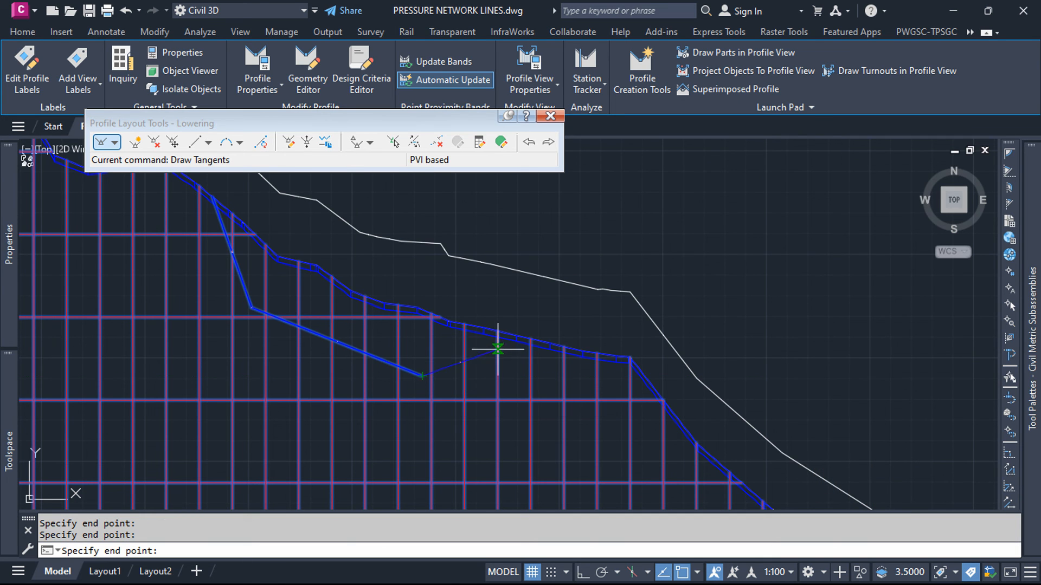
Step: Finish the Lowering profile with a tangent rising to the pipe run's top line at about station 1+42 m, and close the layout tools
scroll(498, 349, up, 5)
scroll(519, 334, up, 4)
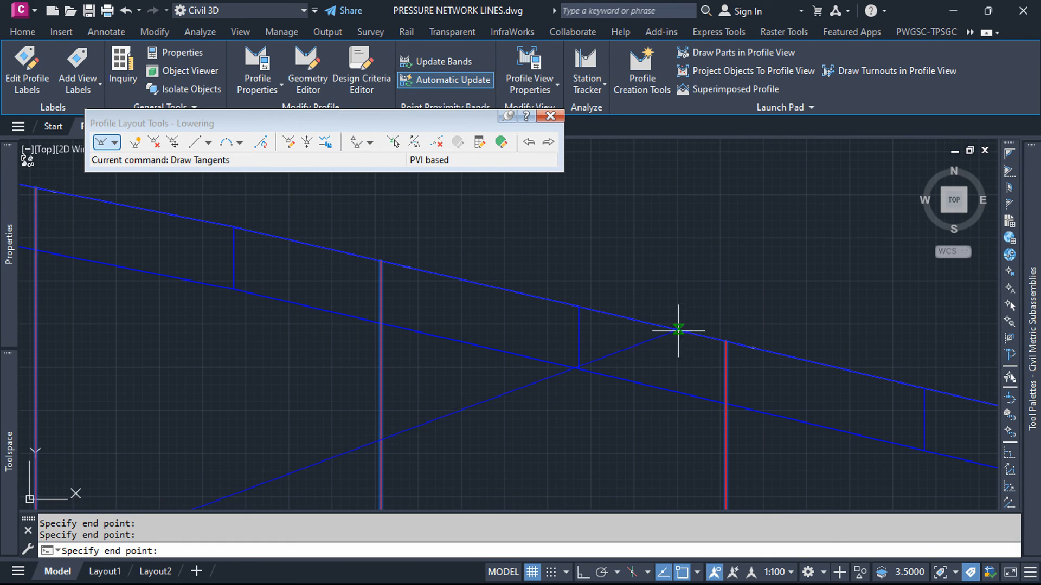
click(493, 288)
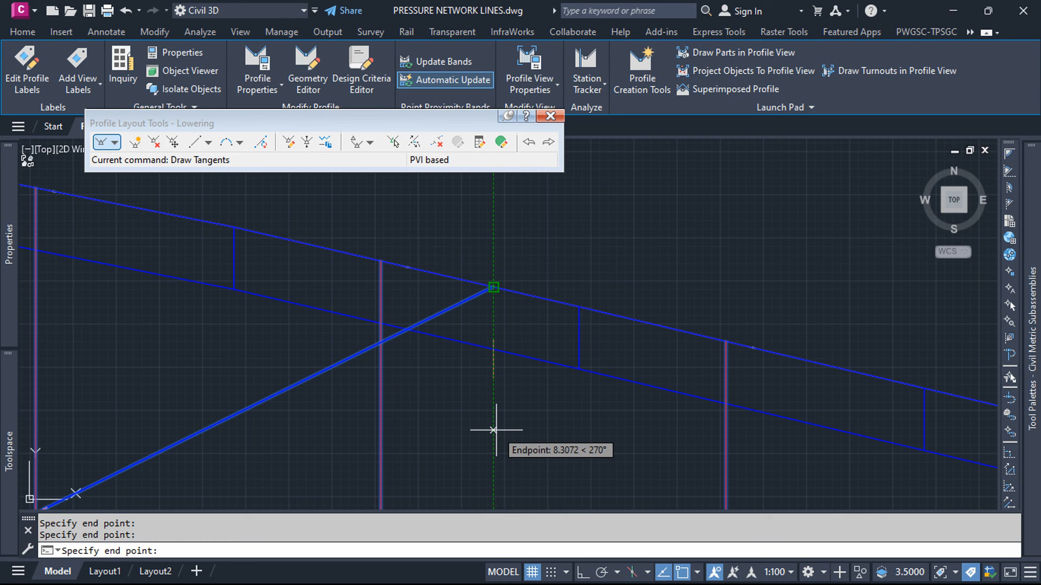
key(Return)
scroll(534, 399, down, 3)
scroll(577, 358, down, 4)
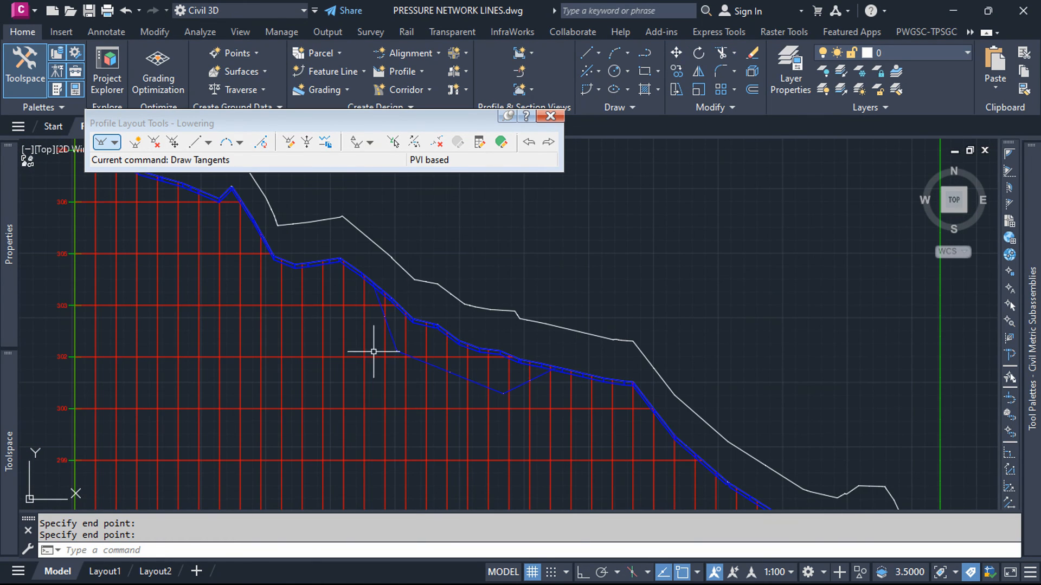
click(550, 115)
key(Escape)
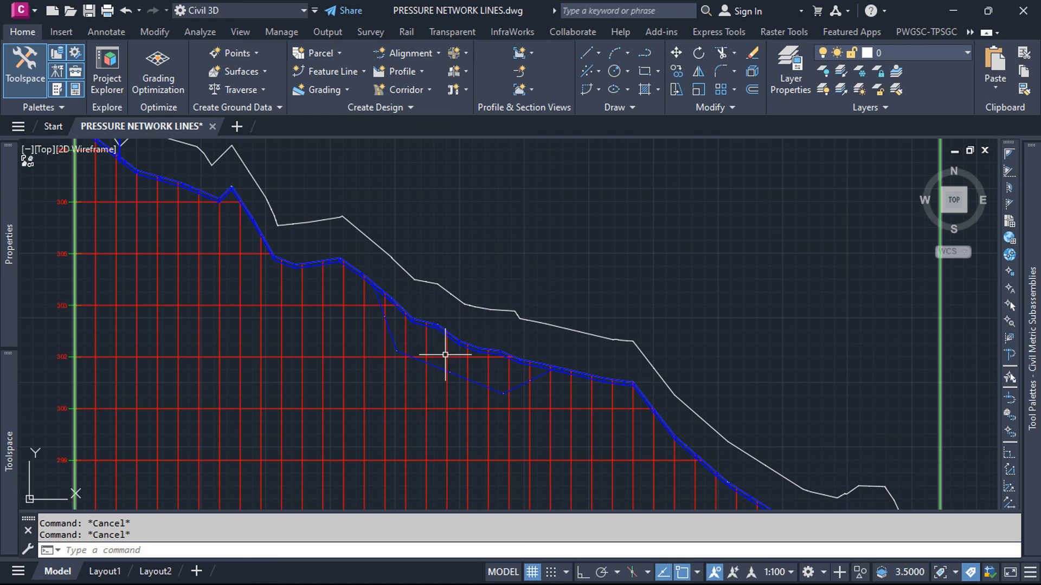
Step: Open the pipe run profile settings for LINE 1 and add an offset override for a station range
scroll(455, 360, down, 2)
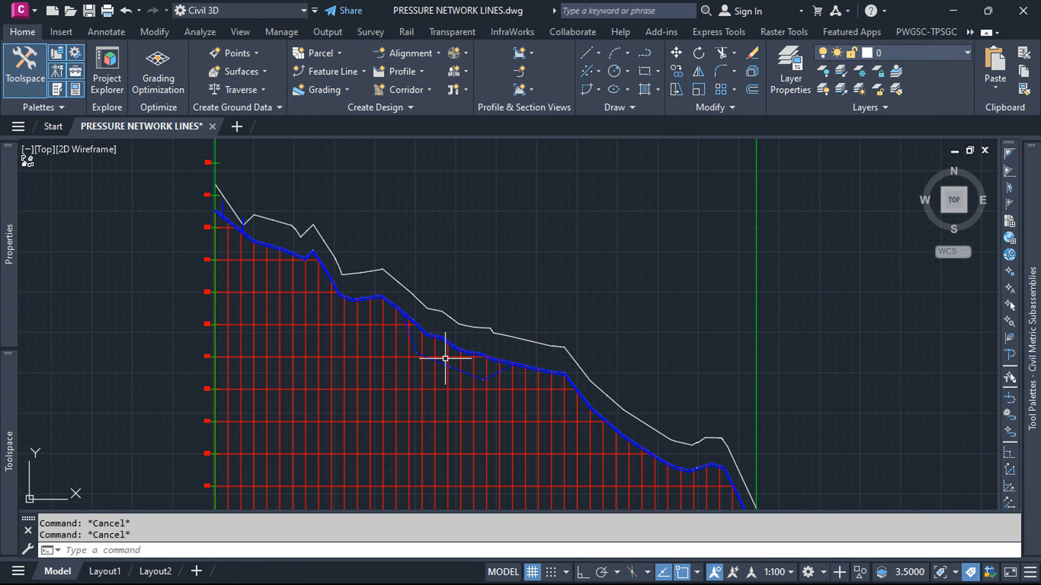
scroll(440, 345, up, 2)
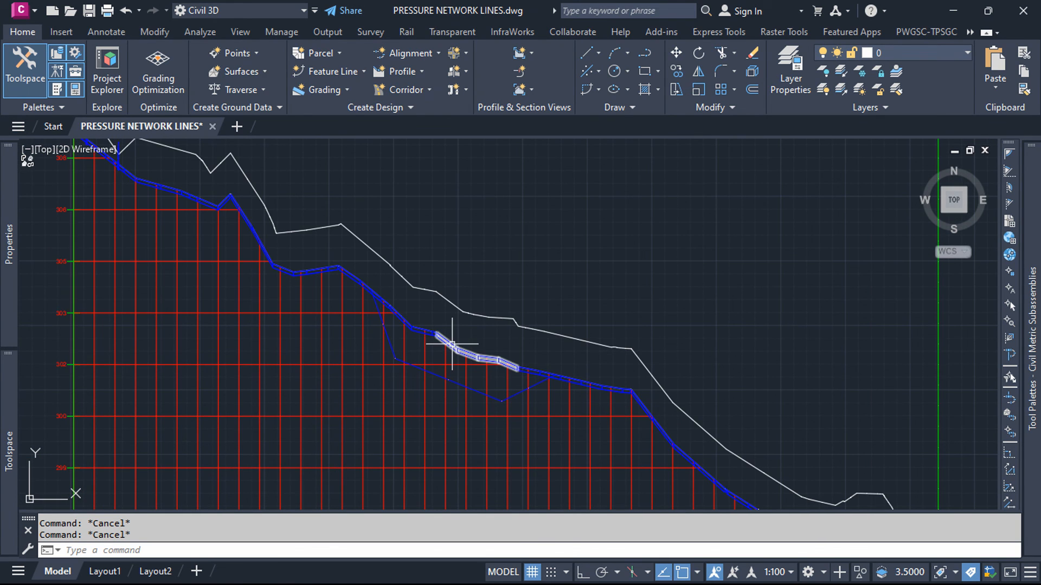
click(449, 344)
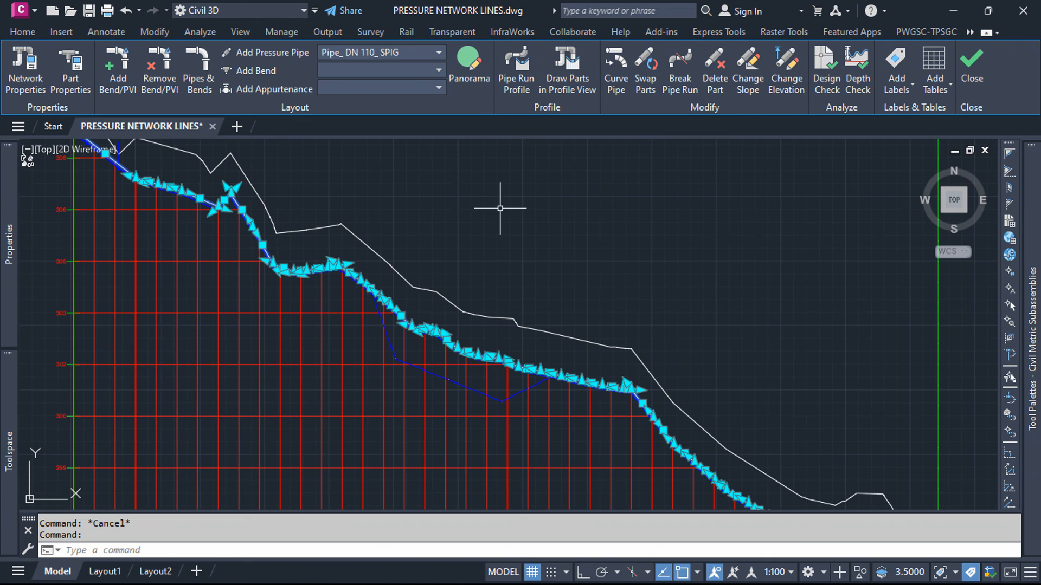
click(517, 81)
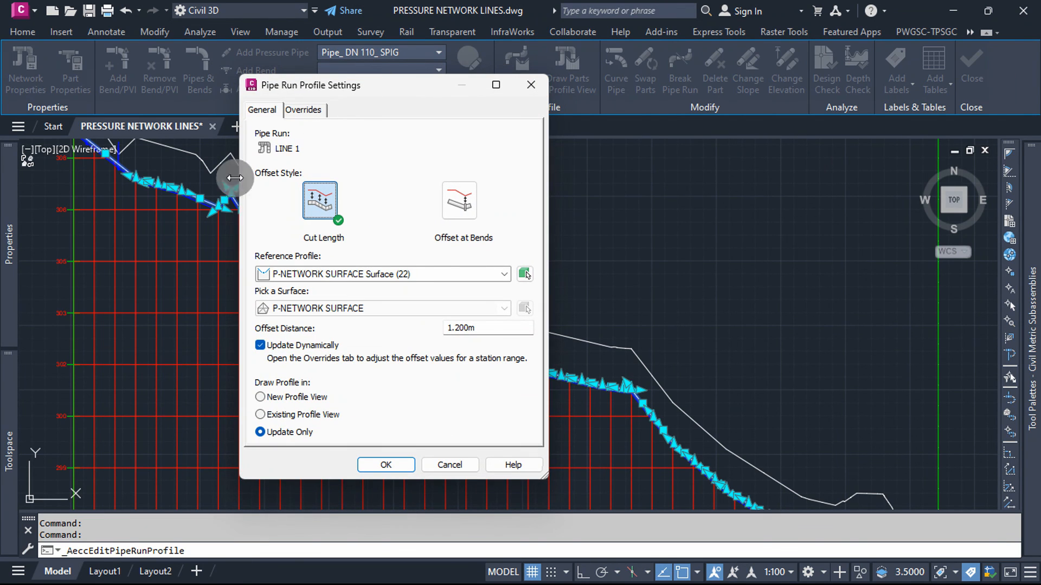
click(301, 111)
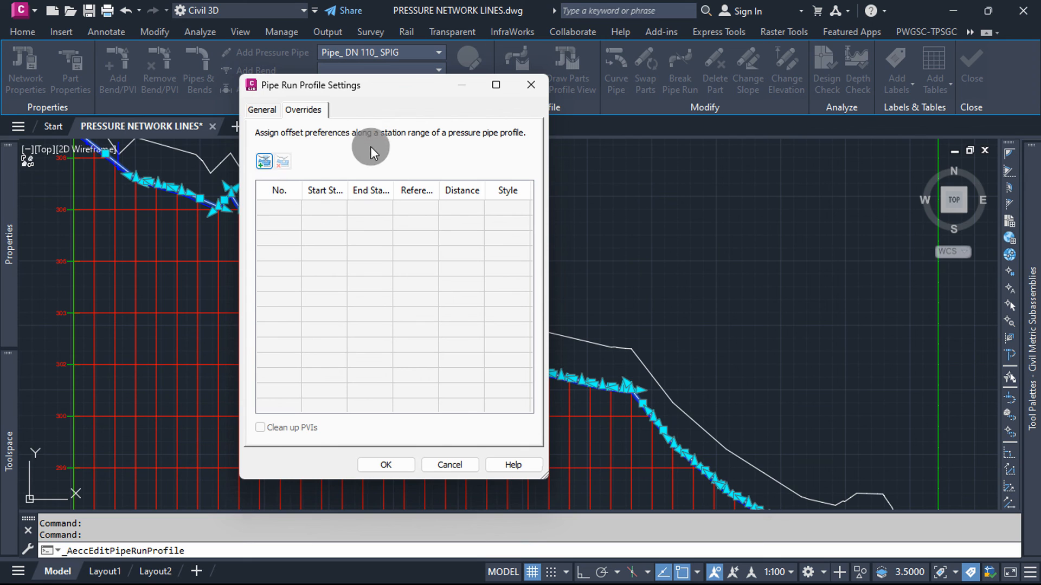
click(266, 161)
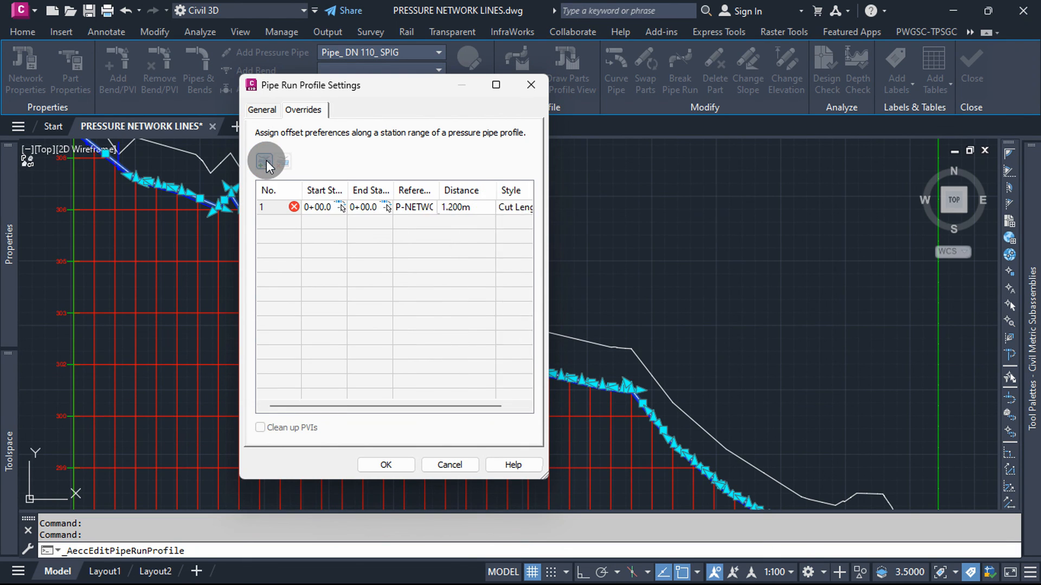
Step: Set the override's start station to 0+87.72 m, at the Lowering profile's starting point on the pipe run
click(341, 211)
scroll(364, 292, up, 3)
scroll(390, 292, up, 1)
scroll(425, 293, up, 1)
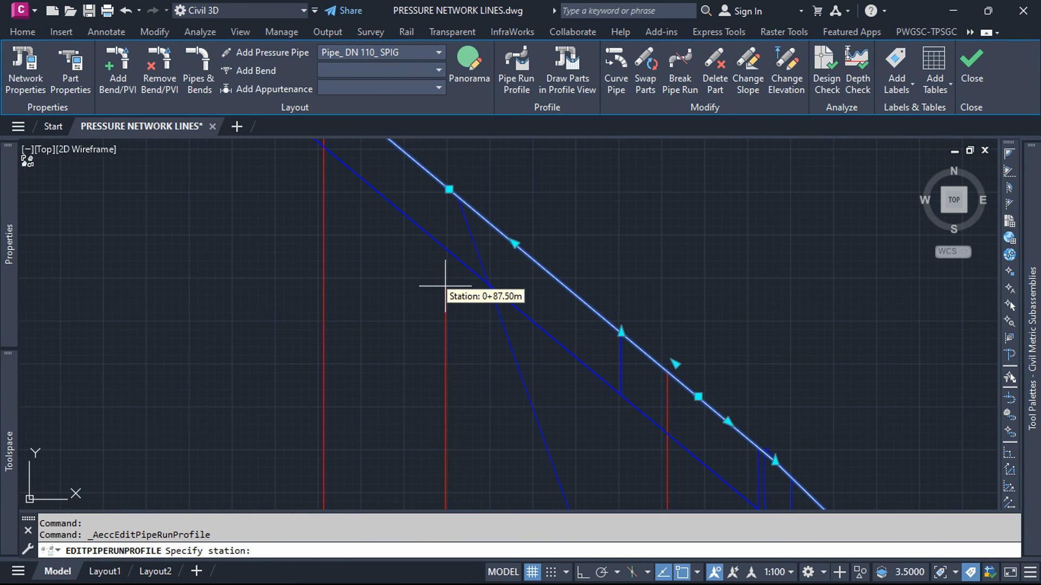
click(458, 195)
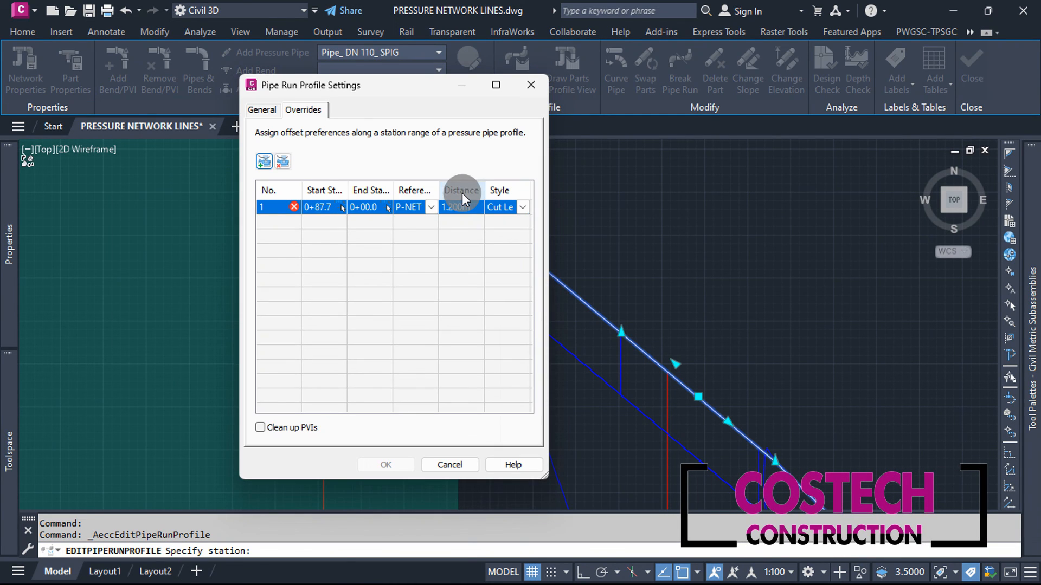
Step: Set the override's end station to 1+42.19 m, where the Lowering profile rejoins the pipe run
click(389, 210)
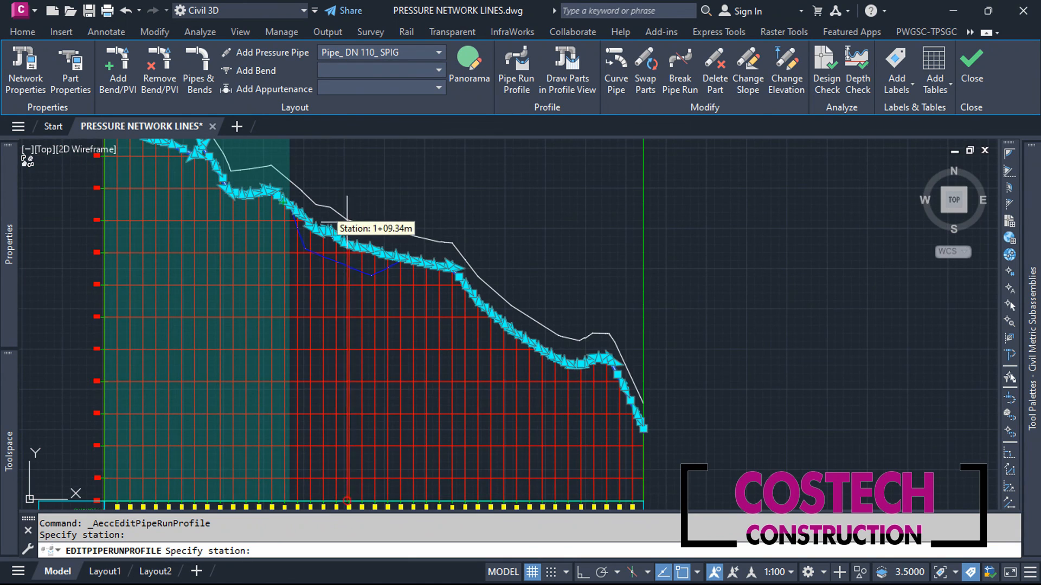
scroll(347, 221, up, 6)
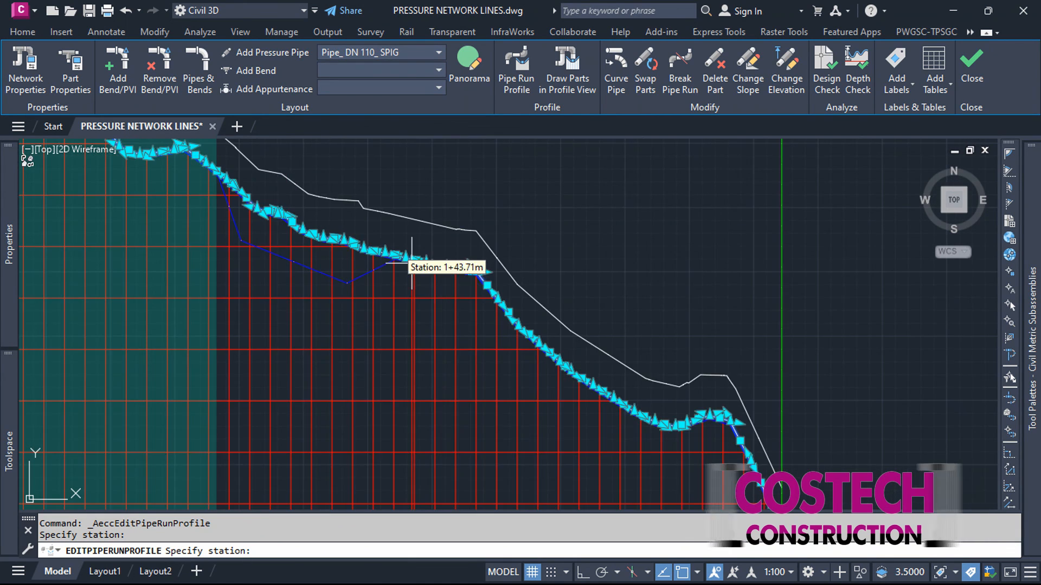
scroll(417, 220, down, 1)
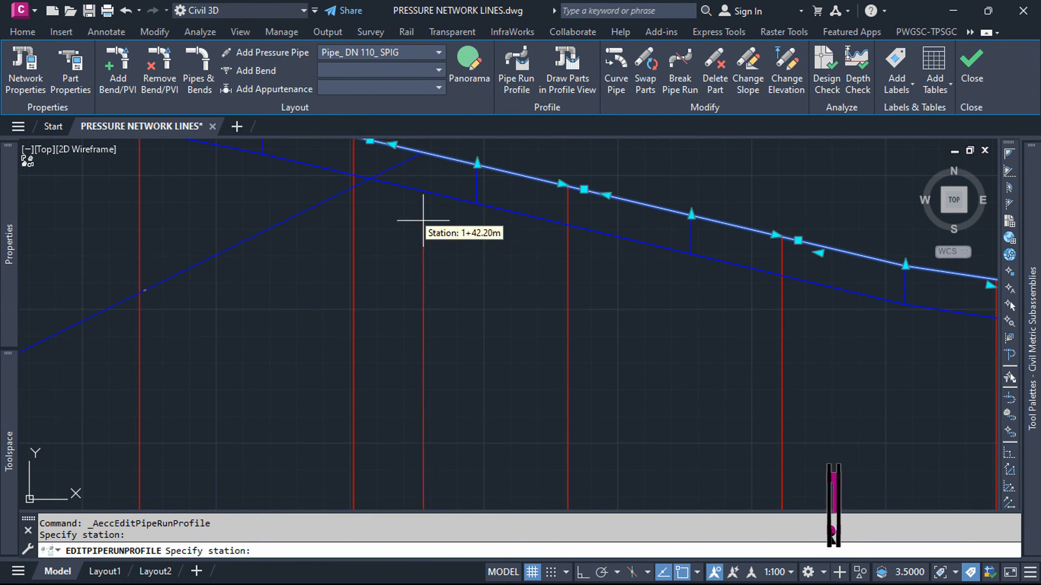
scroll(428, 169, up, 1)
scroll(424, 216, down, 2)
scroll(426, 187, up, 3)
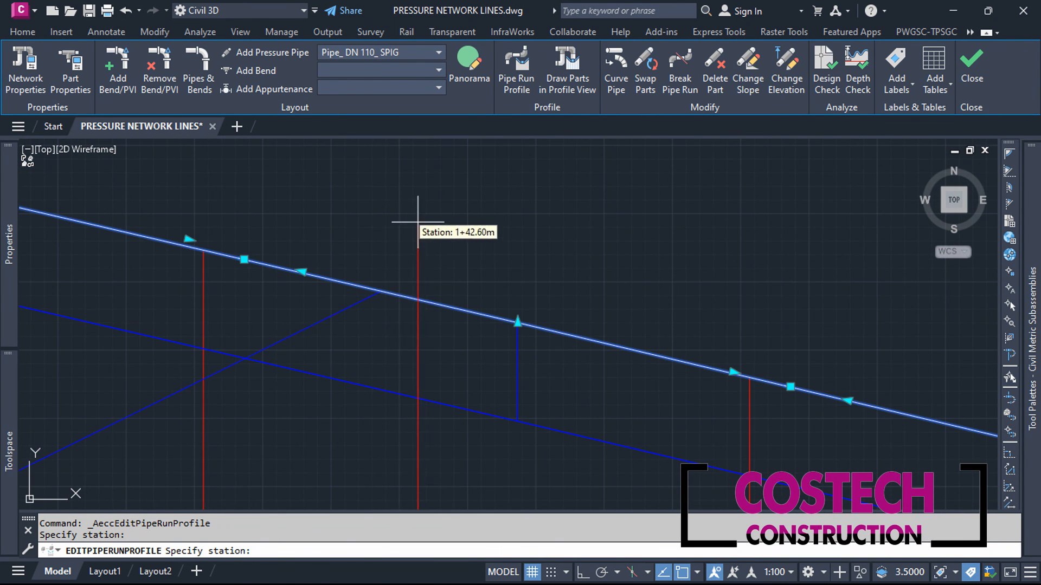
click(380, 291)
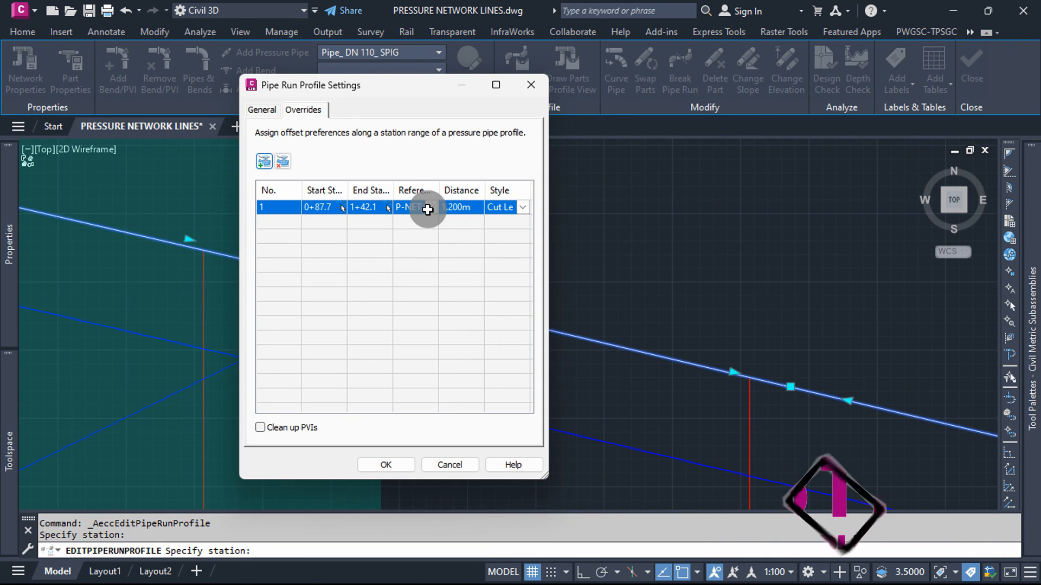
Step: Use Lowering as the override's reference profile with distance 0, enable Clean up PVIs, and apply the pipe run settings
click(431, 207)
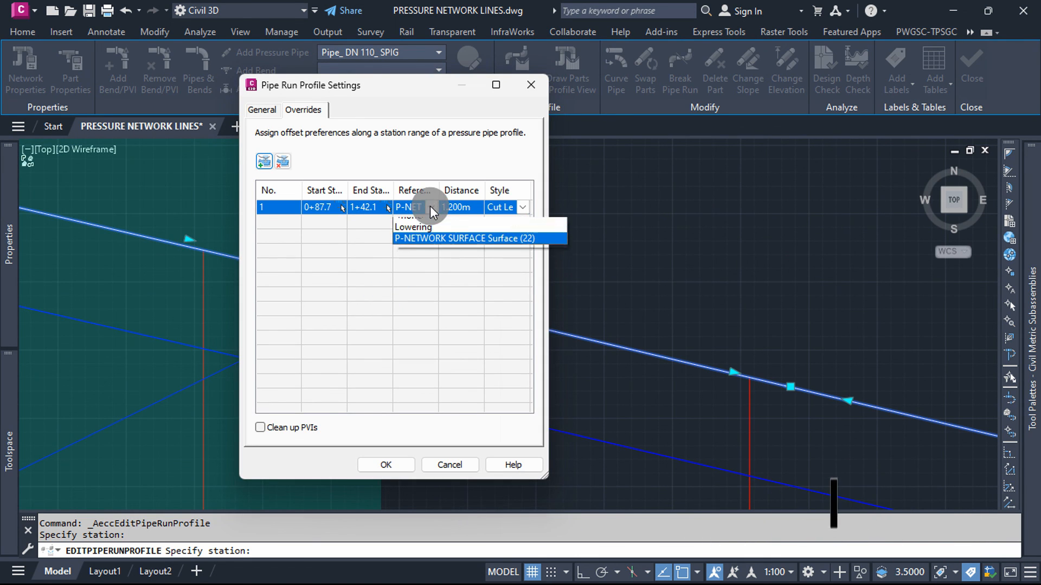
click(416, 234)
click(465, 207)
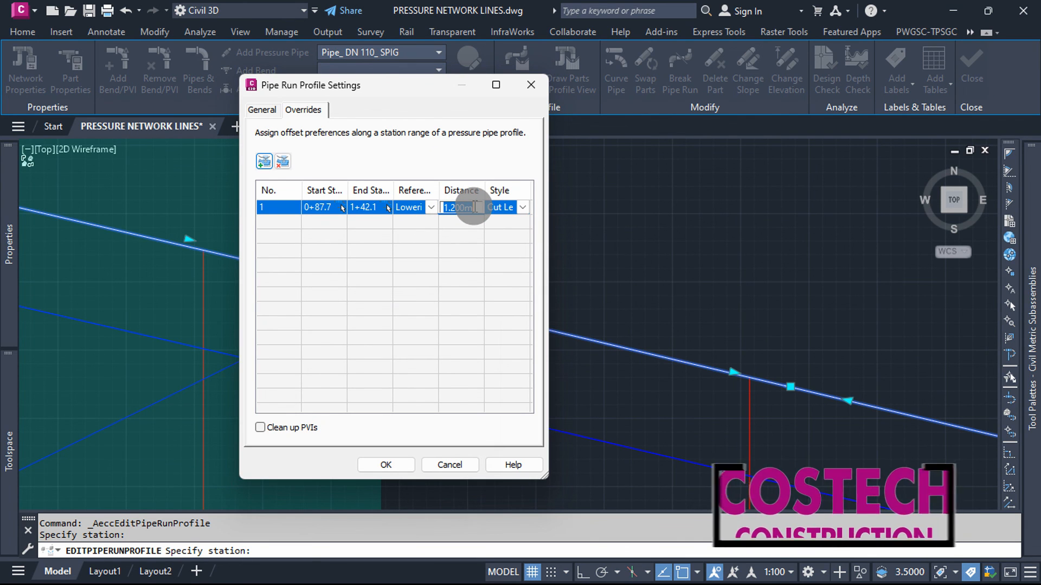
text(0)
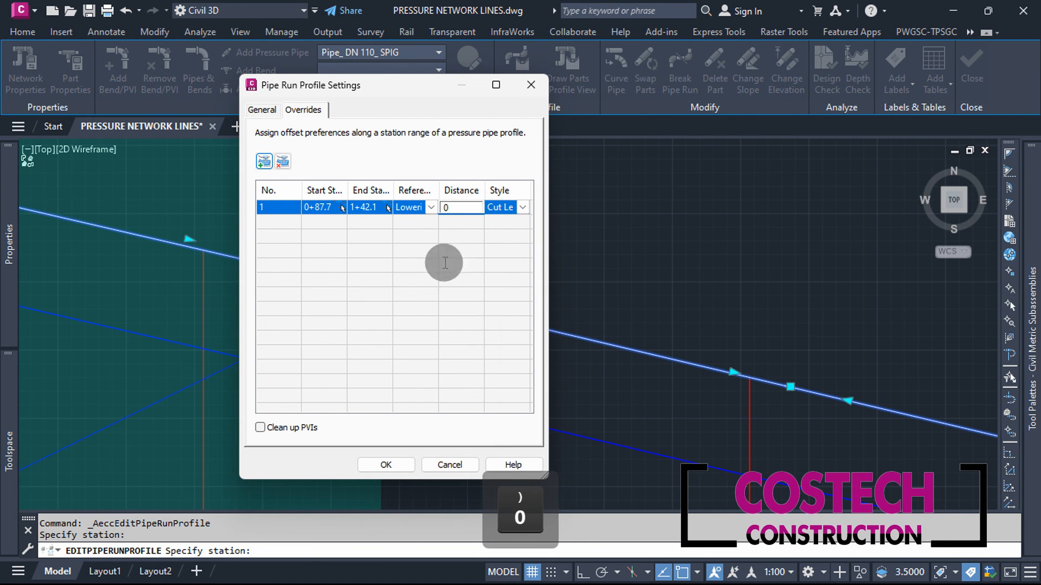
click(283, 429)
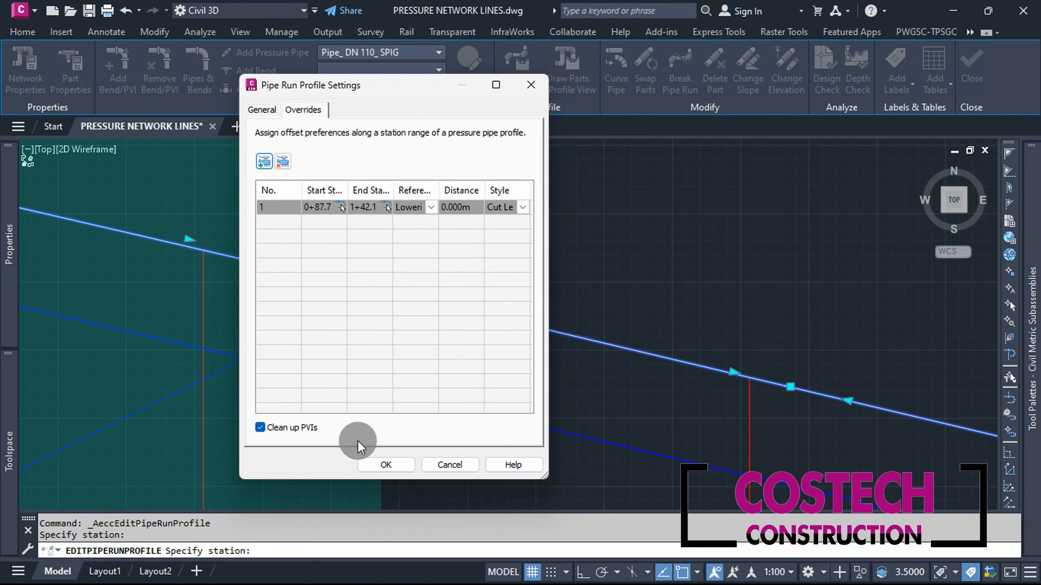
click(386, 465)
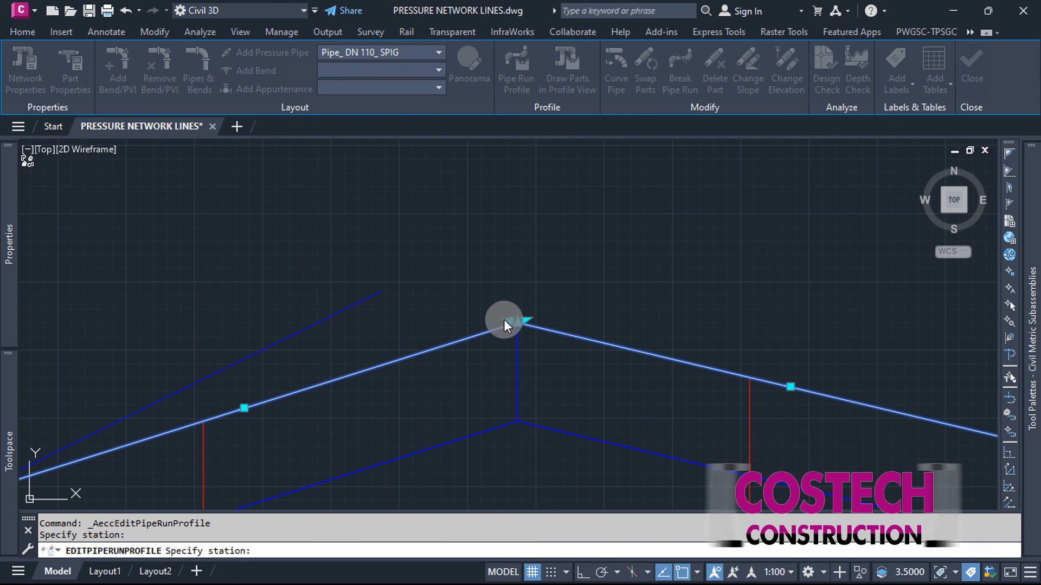
Step: Examine how the lowered LINE 1 pipe run follows the Lowering profile near its start, and clear the selection
scroll(629, 297, down, 6)
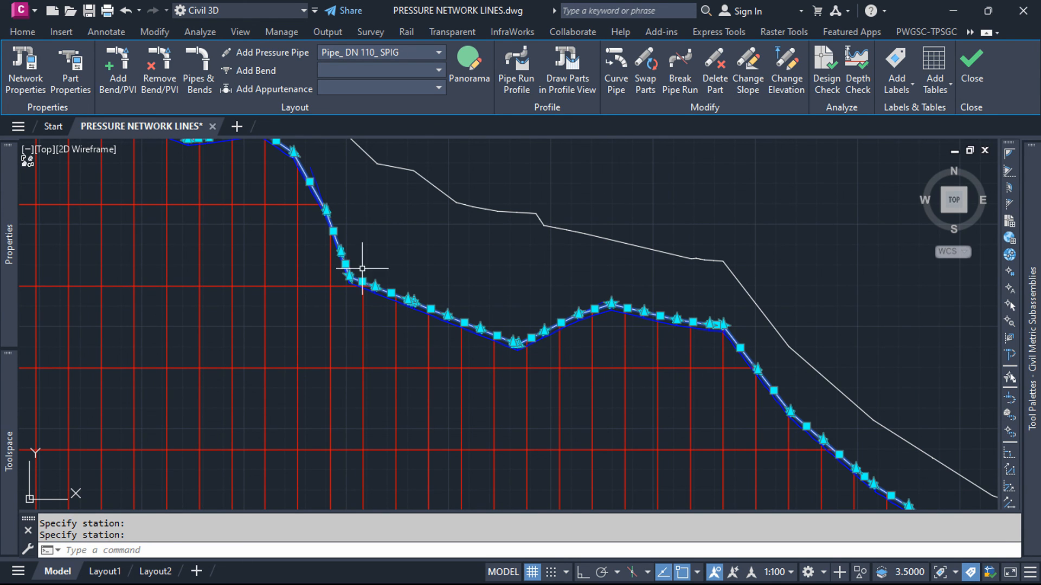
scroll(547, 413, down, 4)
scroll(486, 321, up, 8)
click(273, 238)
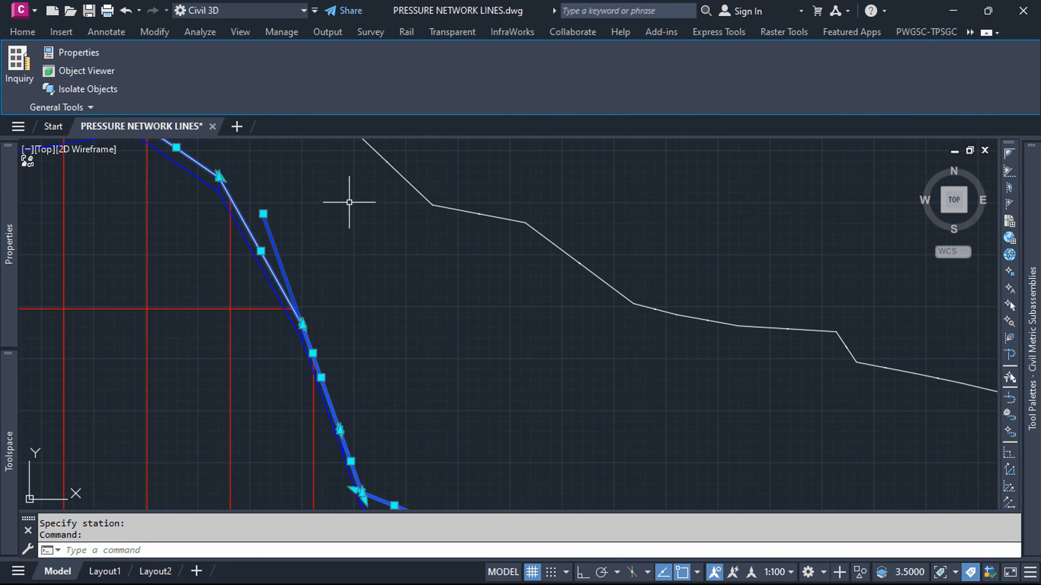
scroll(351, 201, down, 4)
key(Escape)
key(Escape)
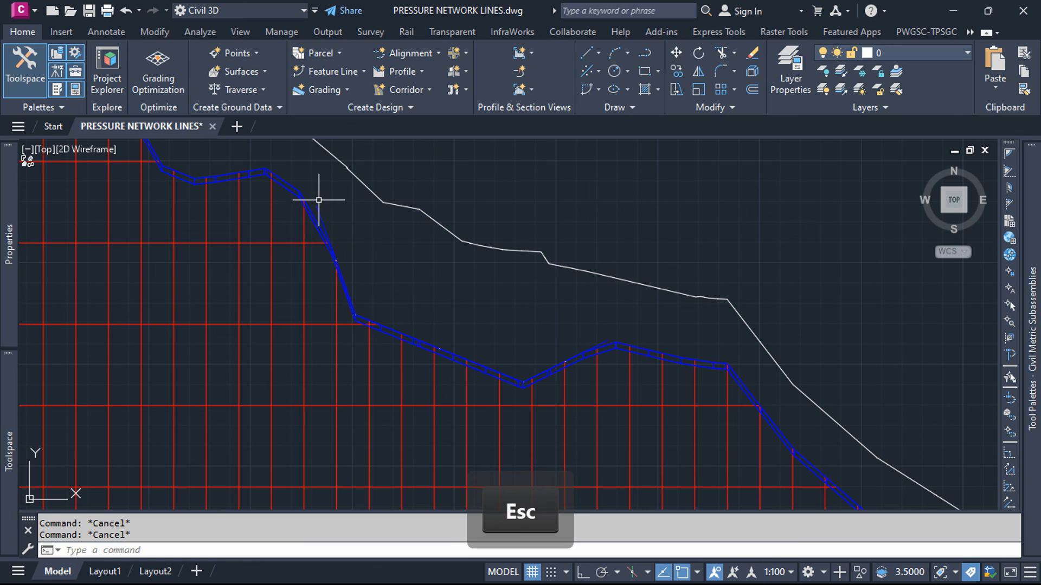
Step: Move the Lowering profile's first low PVI upward and farther along the run to reshape the lowered pipe section
click(318, 206)
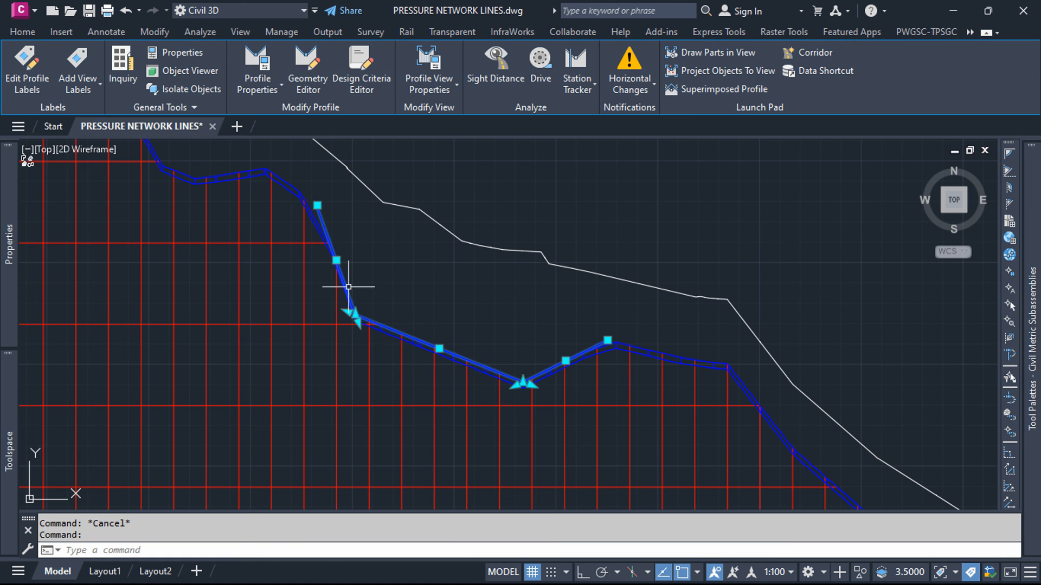
scroll(356, 315, up, 5)
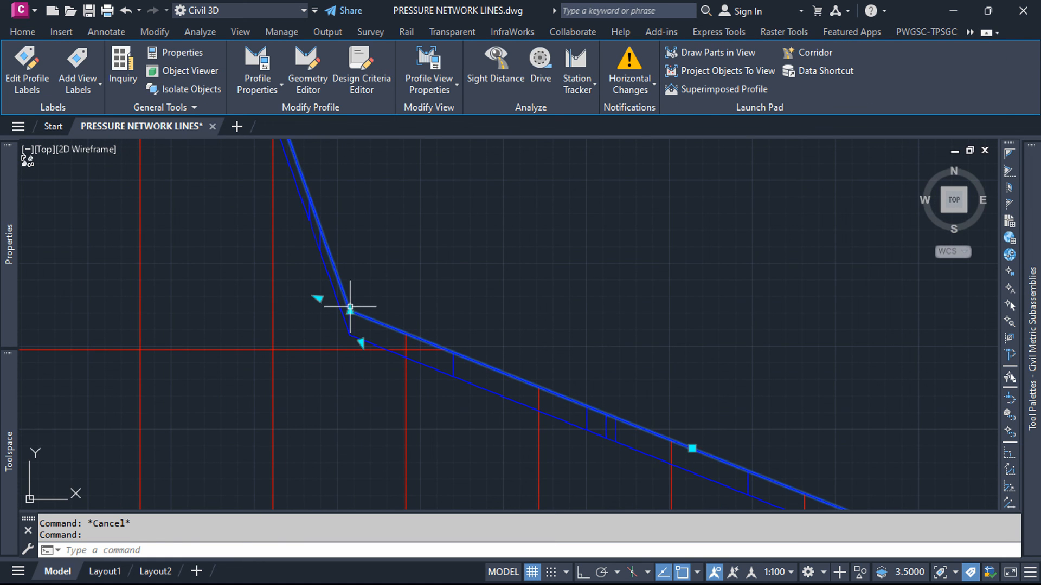
click(350, 311)
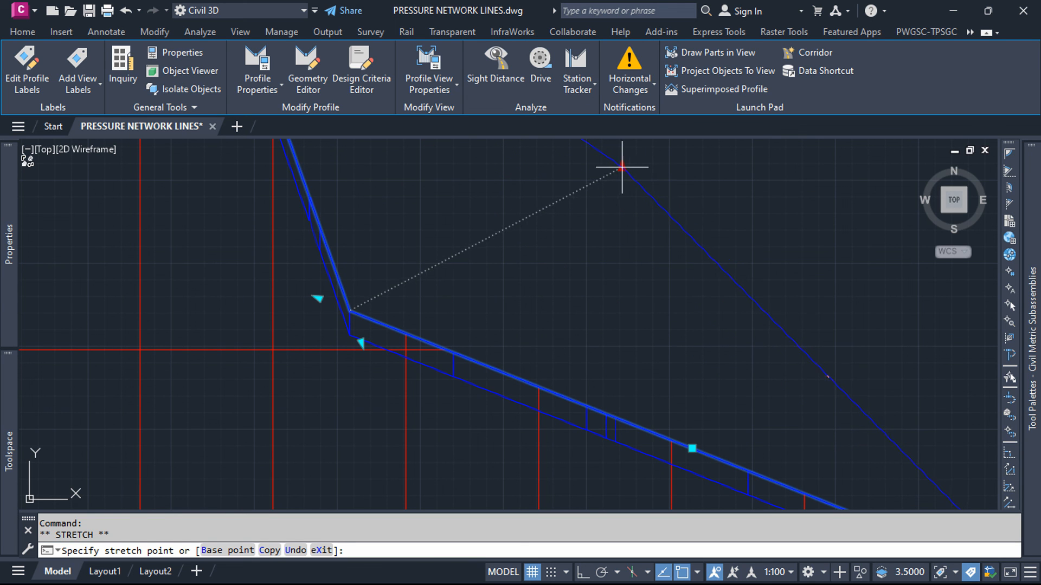
click(622, 167)
scroll(431, 345, down, 4)
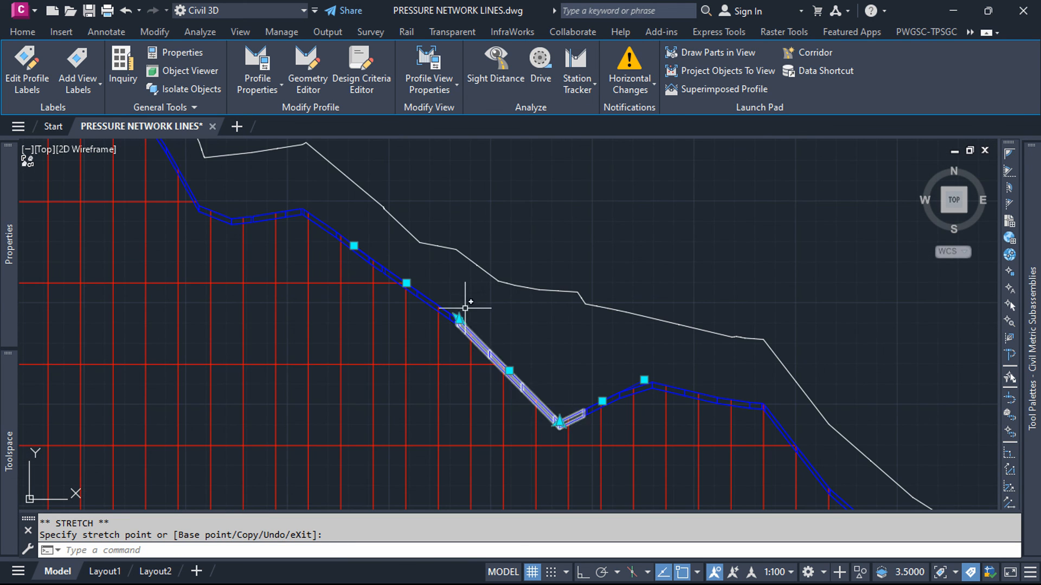
scroll(465, 308, up, 8)
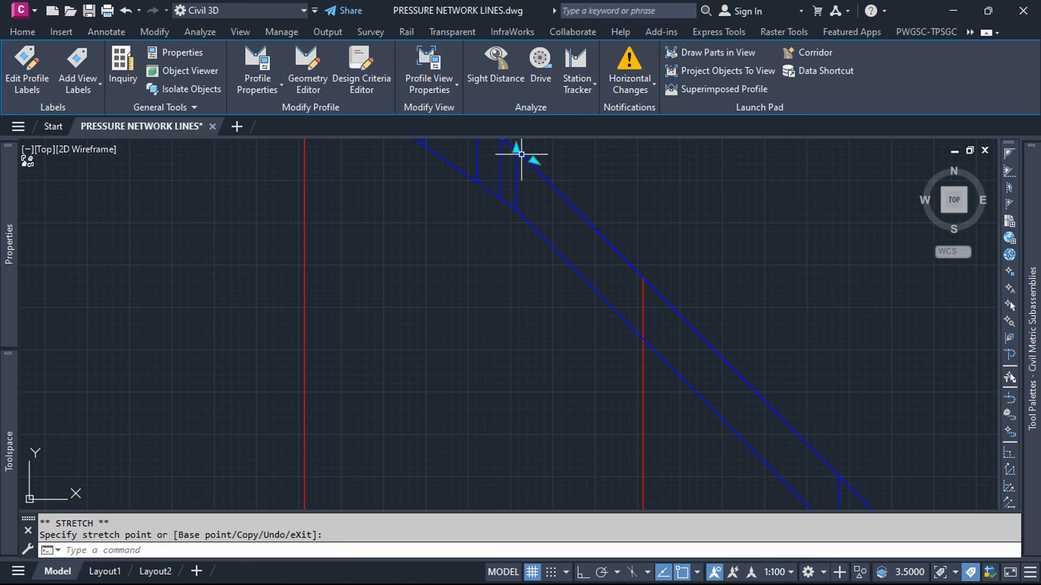
Step: Move the Lowering profile's low PVI back toward the start of the run to steepen and deepen the lowered pipe section, and clear the selection
scroll(437, 304, down, 6)
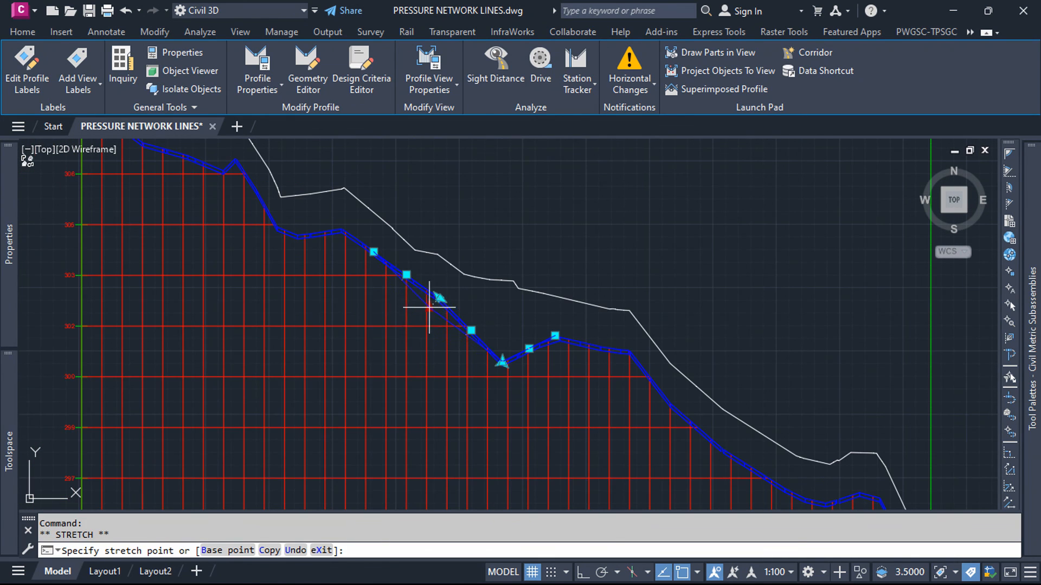
scroll(368, 331, up, 4)
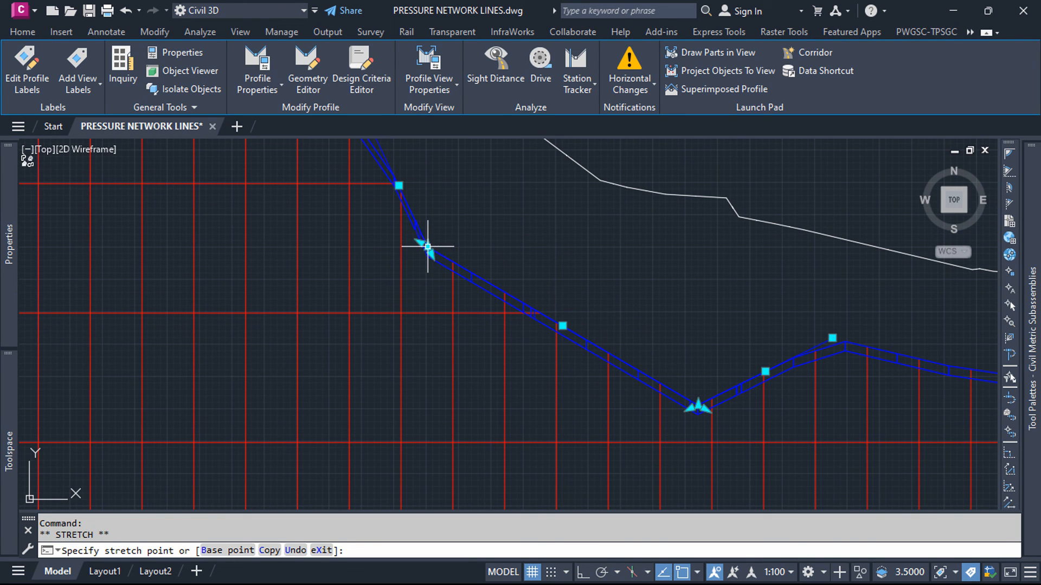
key(Escape)
Step: Examine the reshaped LINE 1 pipe run and its band's level and depth values, along with the neighbouring profile view and the network plan
scroll(407, 349, down, 3)
scroll(404, 350, down, 2)
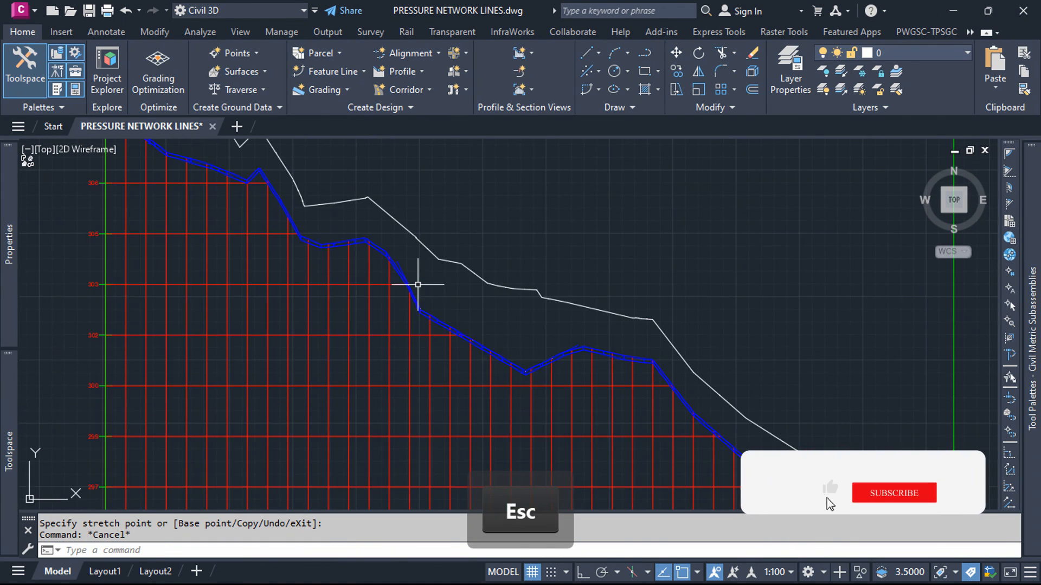
scroll(417, 283, up, 4)
scroll(304, 344, down, 2)
scroll(304, 344, down, 2)
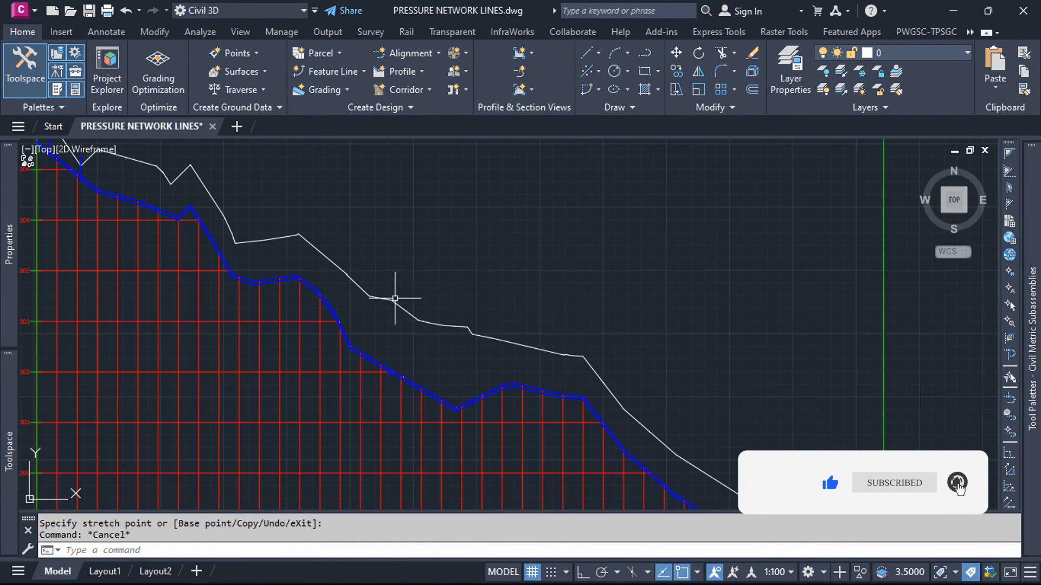
scroll(399, 298, down, 3)
scroll(518, 303, down, 2)
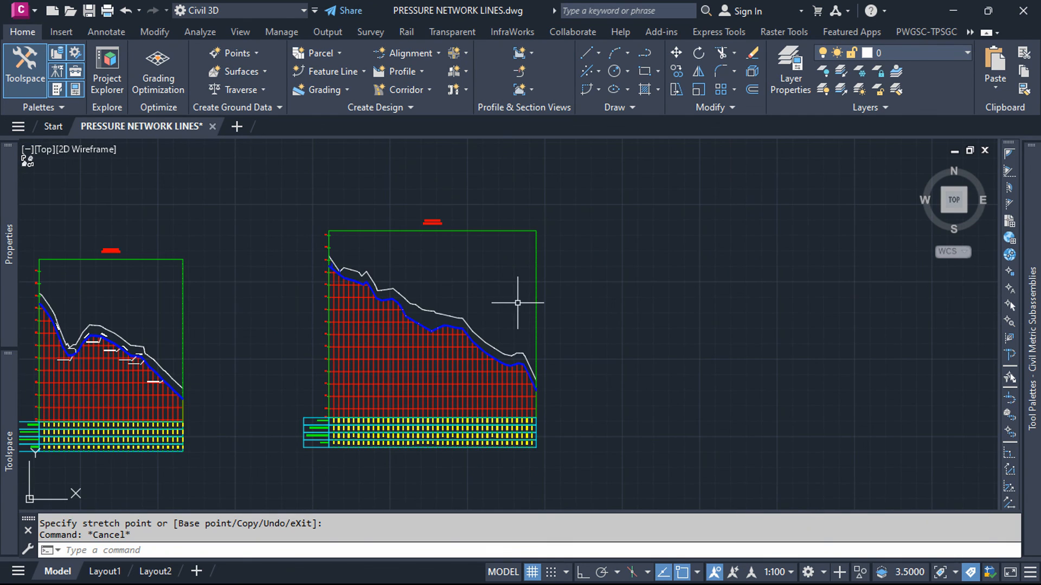
scroll(399, 433, up, 6)
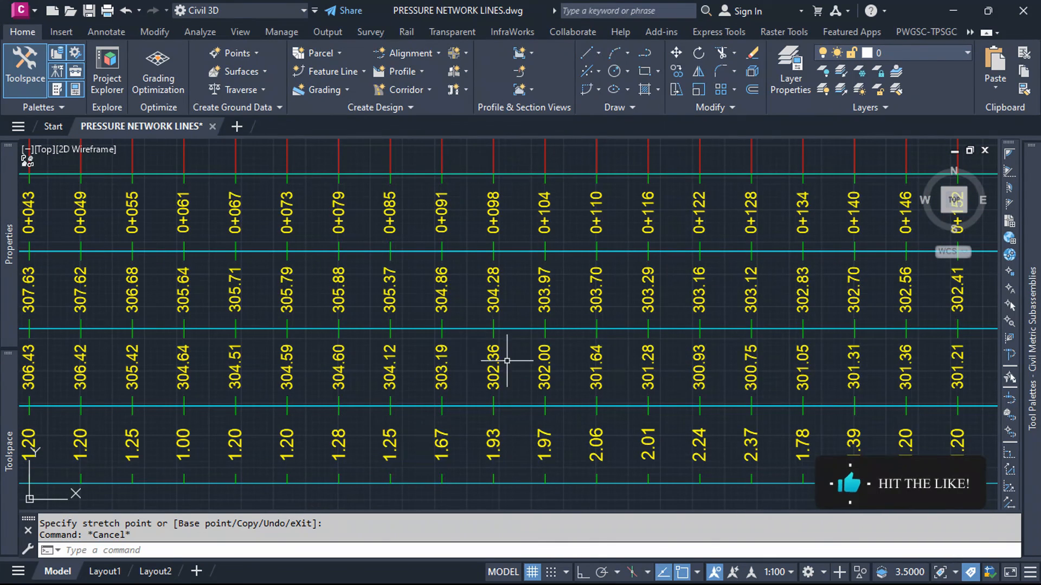
scroll(542, 427, down, 6)
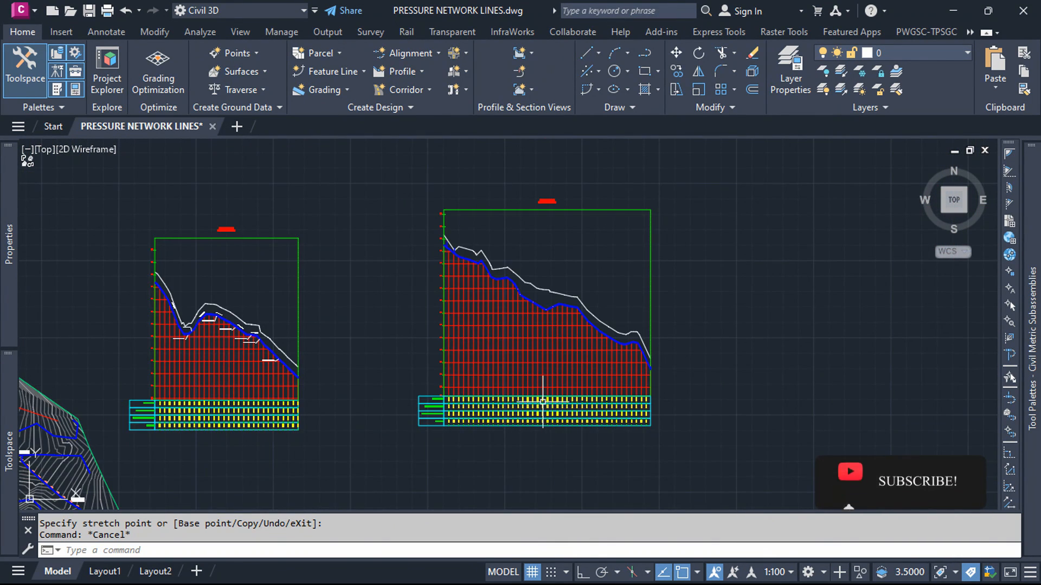
scroll(301, 399, up, 5)
scroll(301, 399, down, 2)
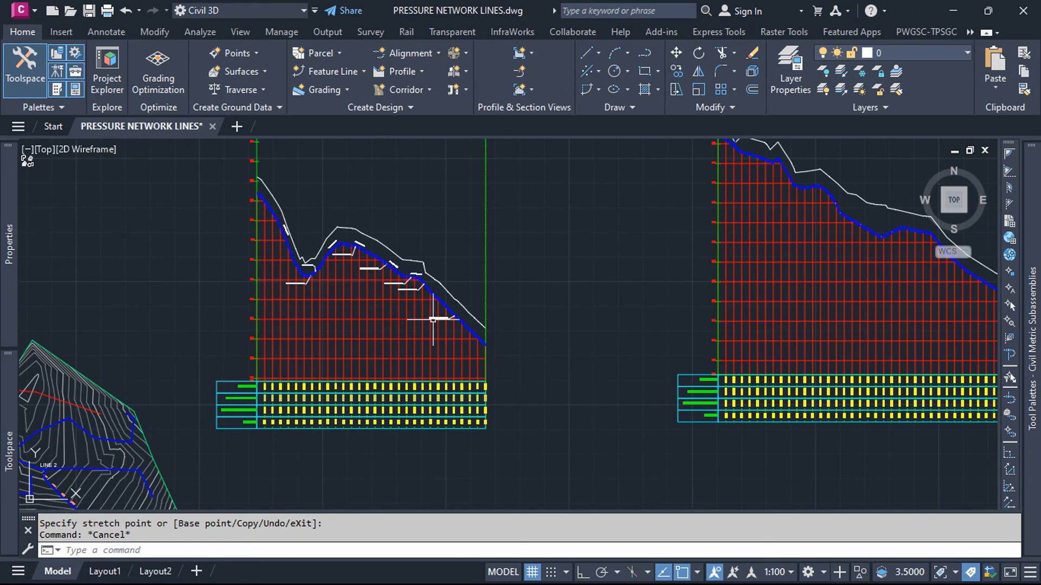
scroll(432, 319, down, 3)
scroll(336, 449, up, 5)
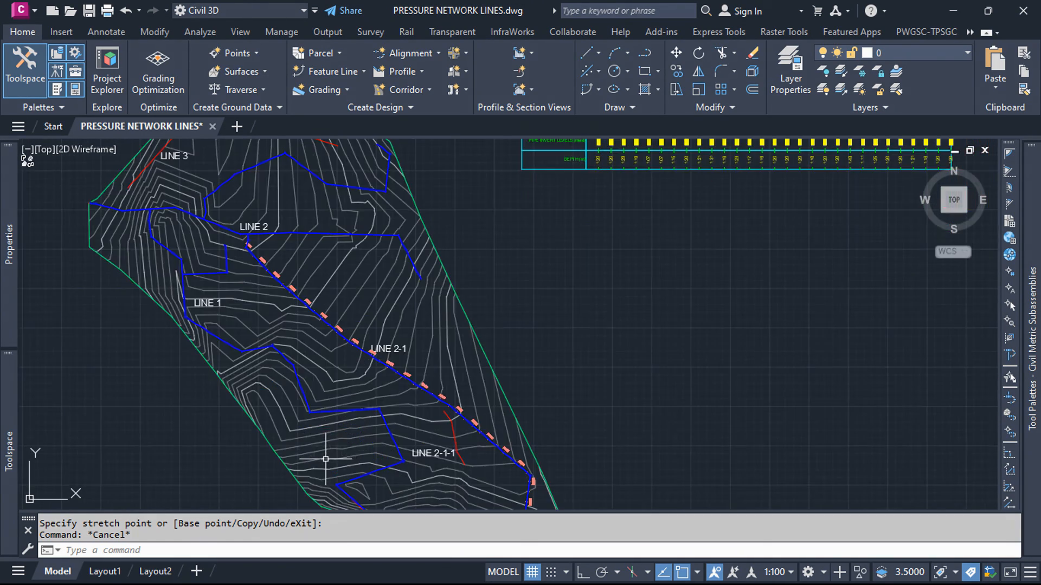